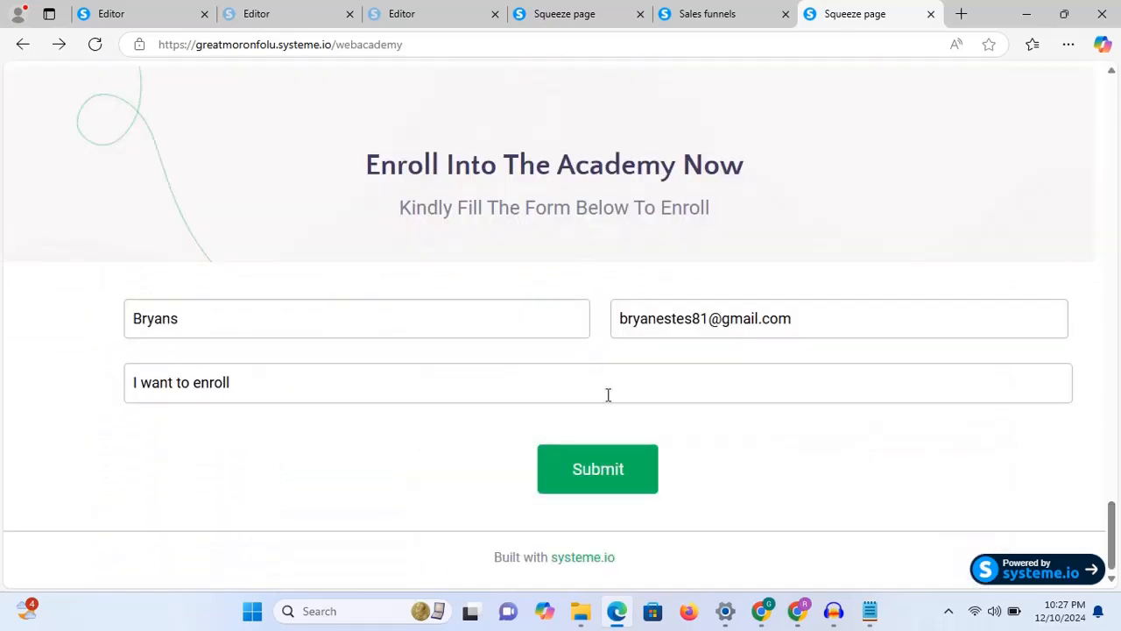
Step: Submit the squeeze page's enrollment form, then scroll through the funnel templates to the systeme.io home page
click(608, 394)
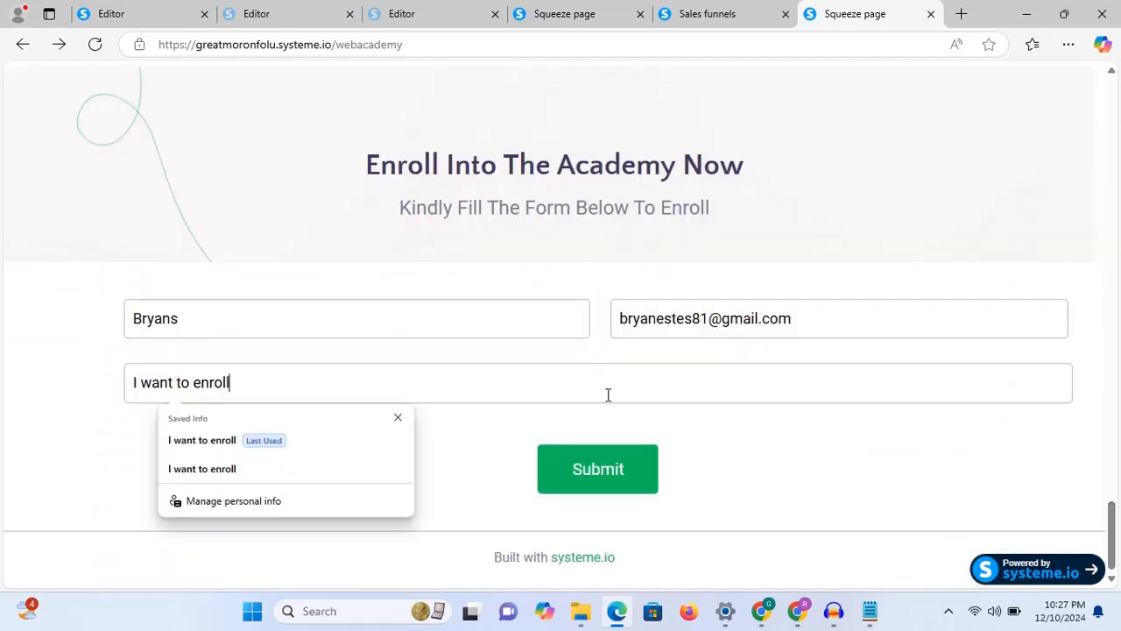
click(620, 477)
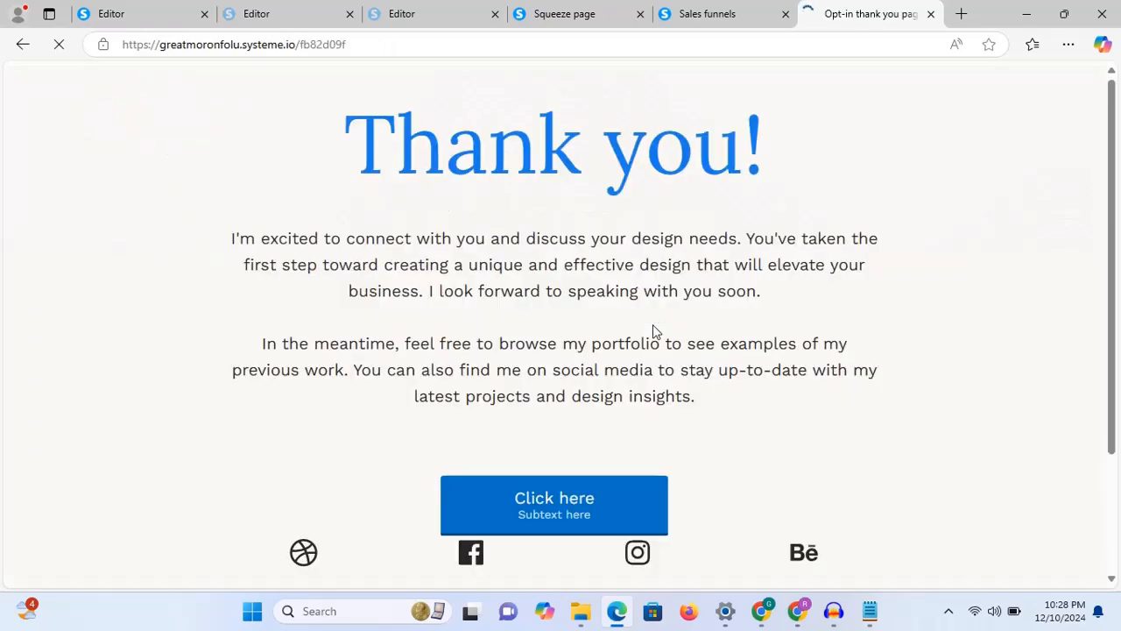
drag(1068, 245, 1069, 329)
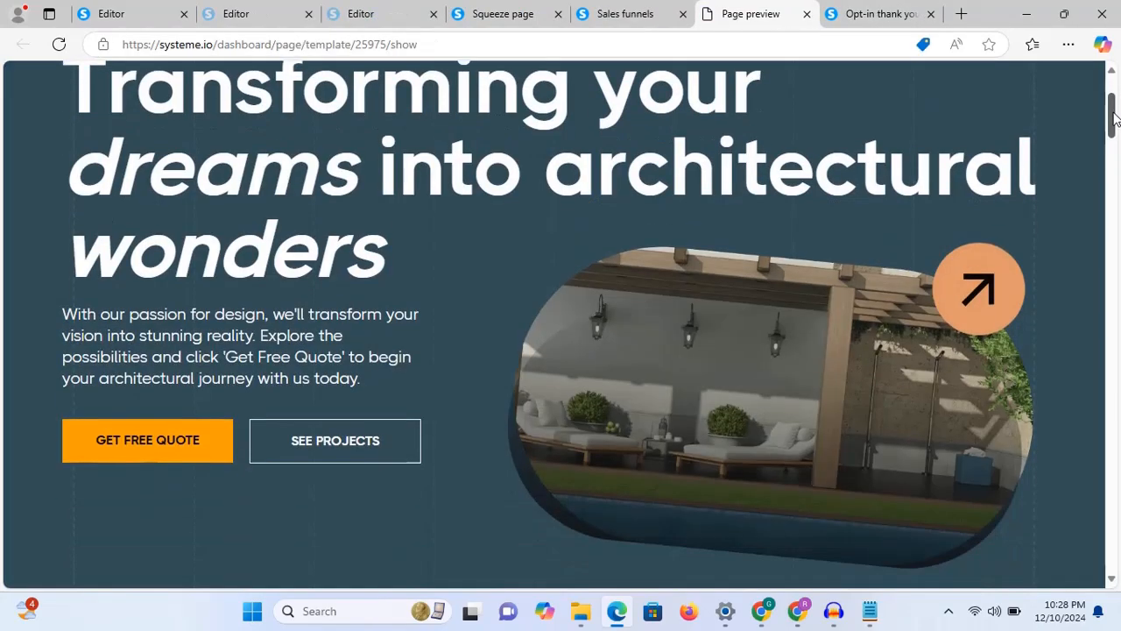
drag(1111, 113, 1113, 176)
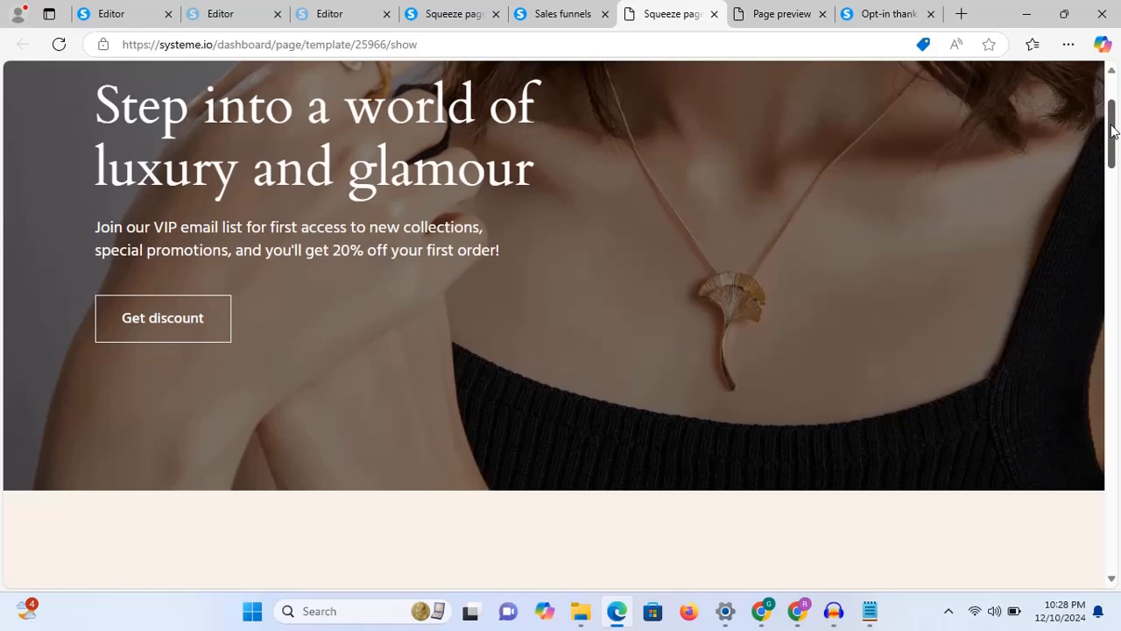
drag(1112, 131, 1113, 231)
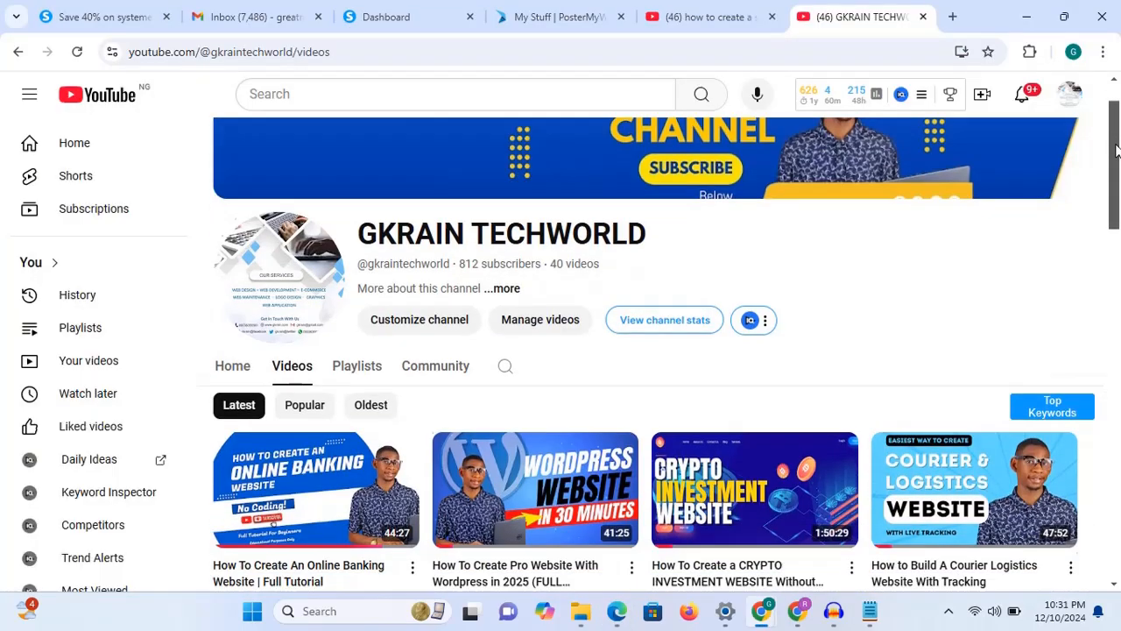
drag(1116, 151, 1118, 495)
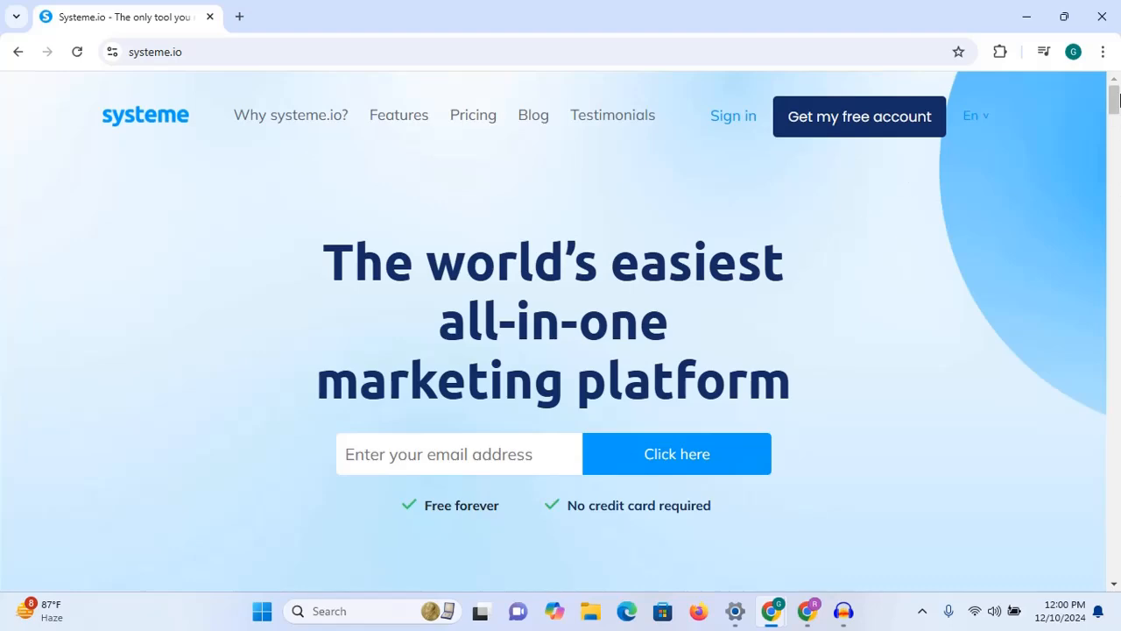
Step: Sign up for a free Systeme.io account using the first saved email suggestion
mouse_move(1116, 107)
mouse_down()
mouse_move(1117, 139)
mouse_move(1117, 92)
mouse_up()
click(434, 473)
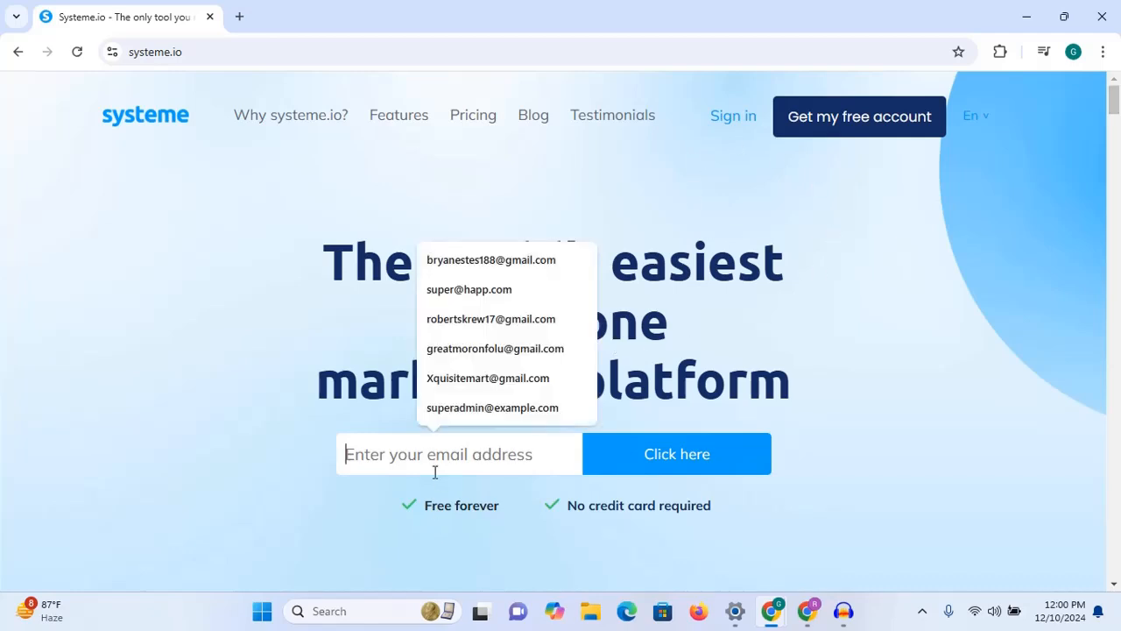
click(765, 163)
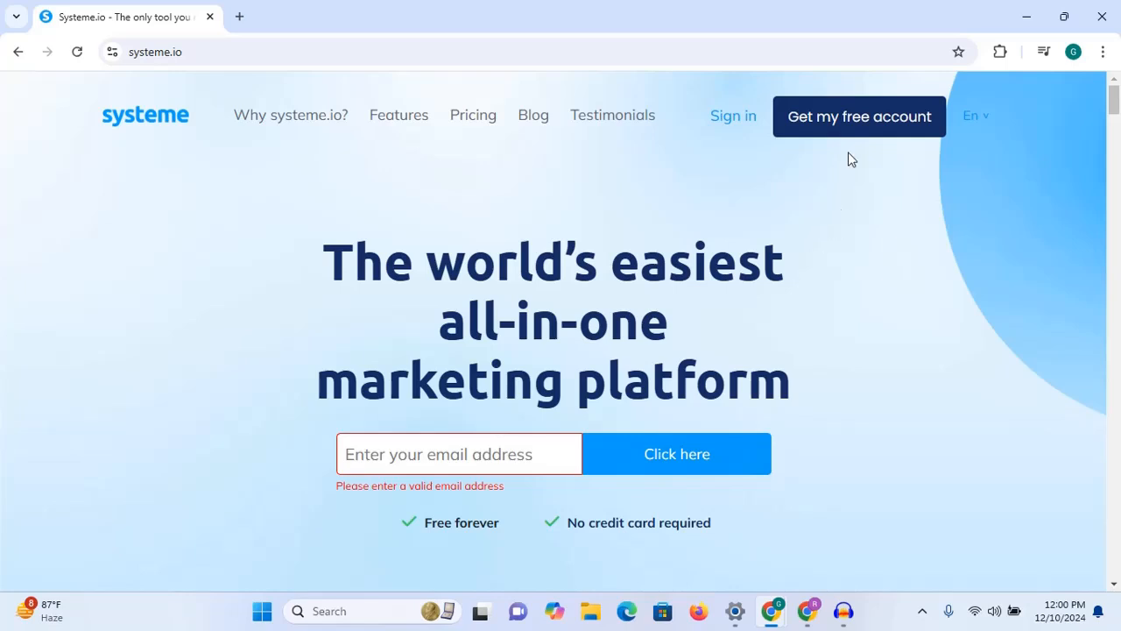
click(886, 123)
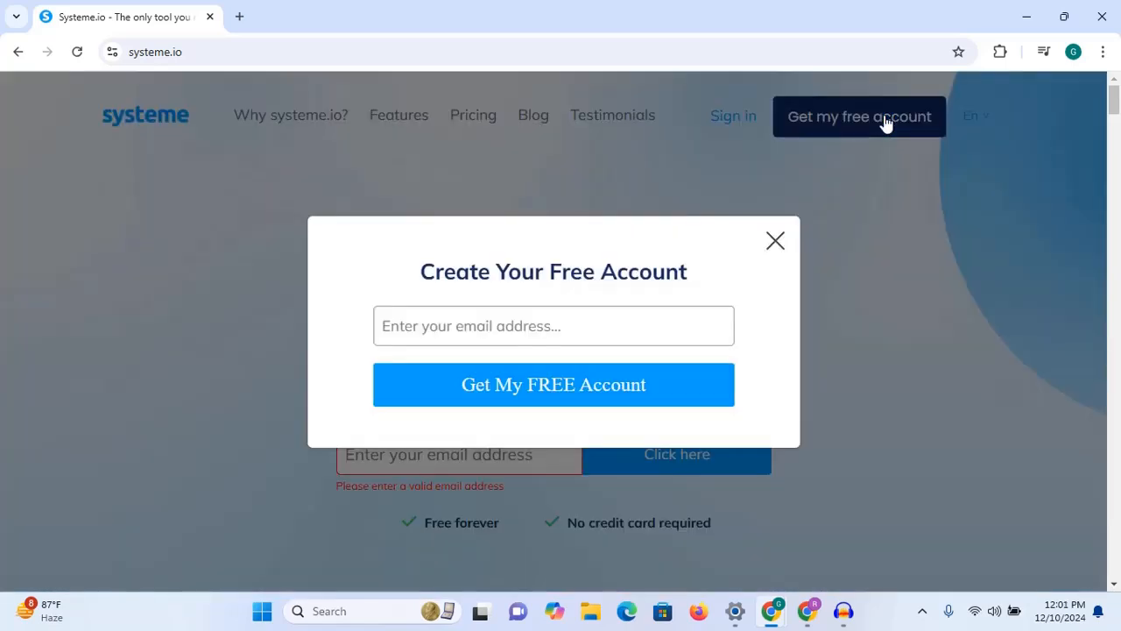
click(546, 336)
text(gre)
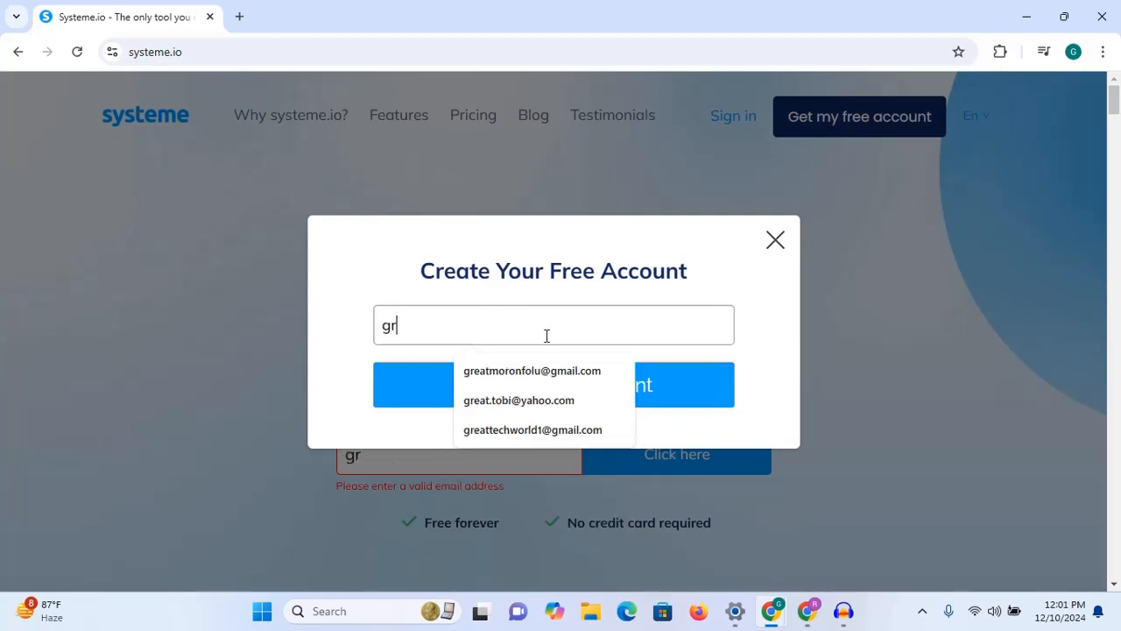
key(BackSpace)
key(BackSpace)
key(BackSpace)
text(gre)
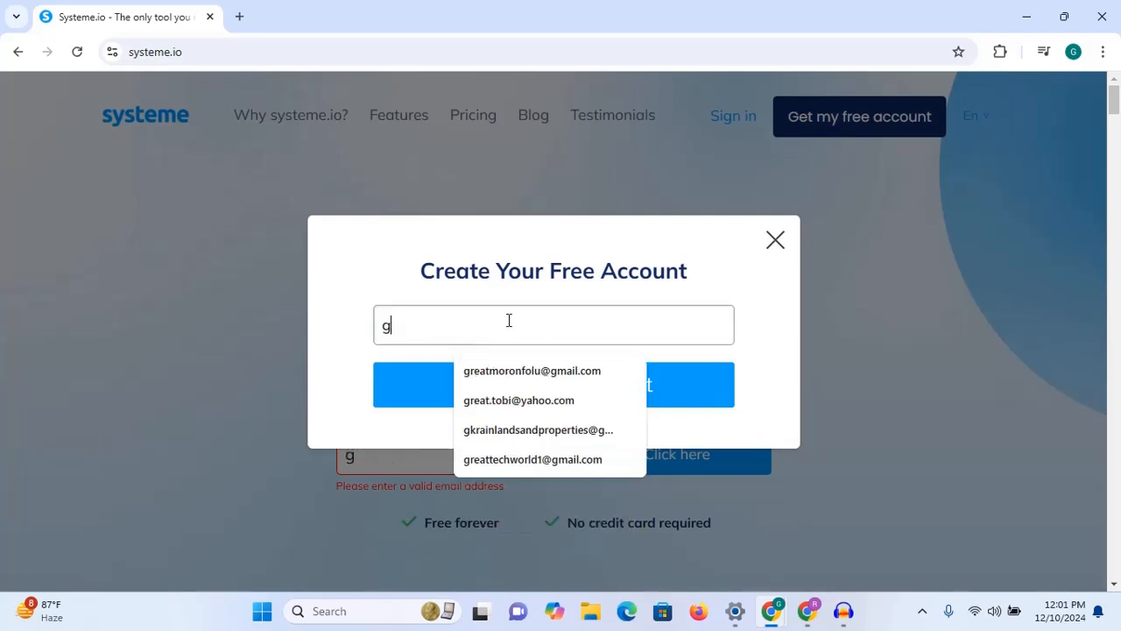
click(510, 372)
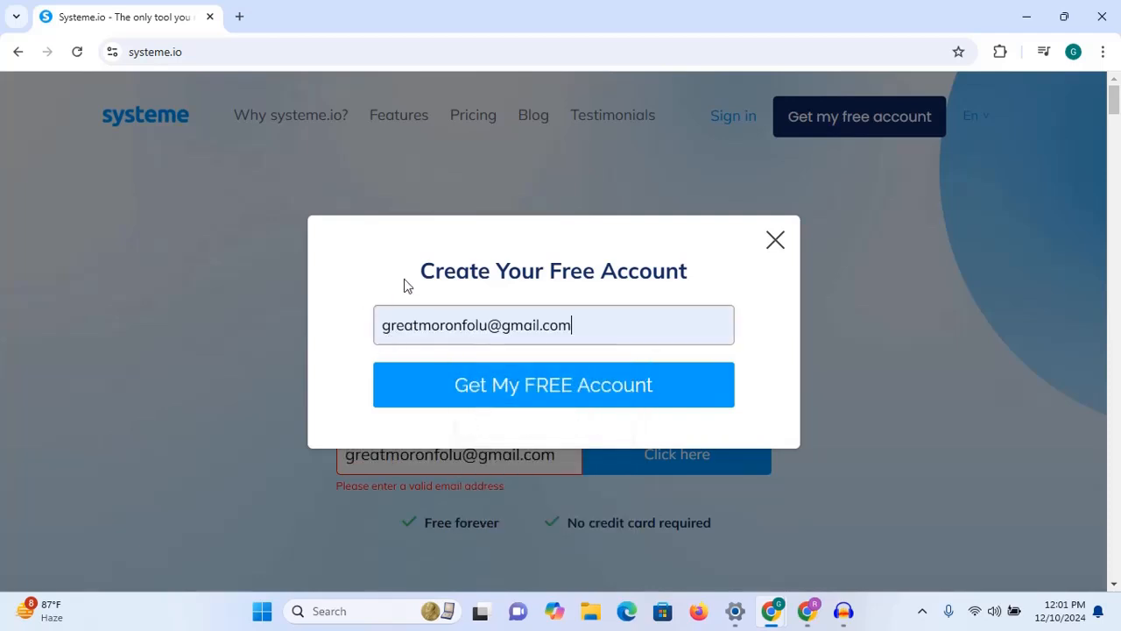
click(596, 393)
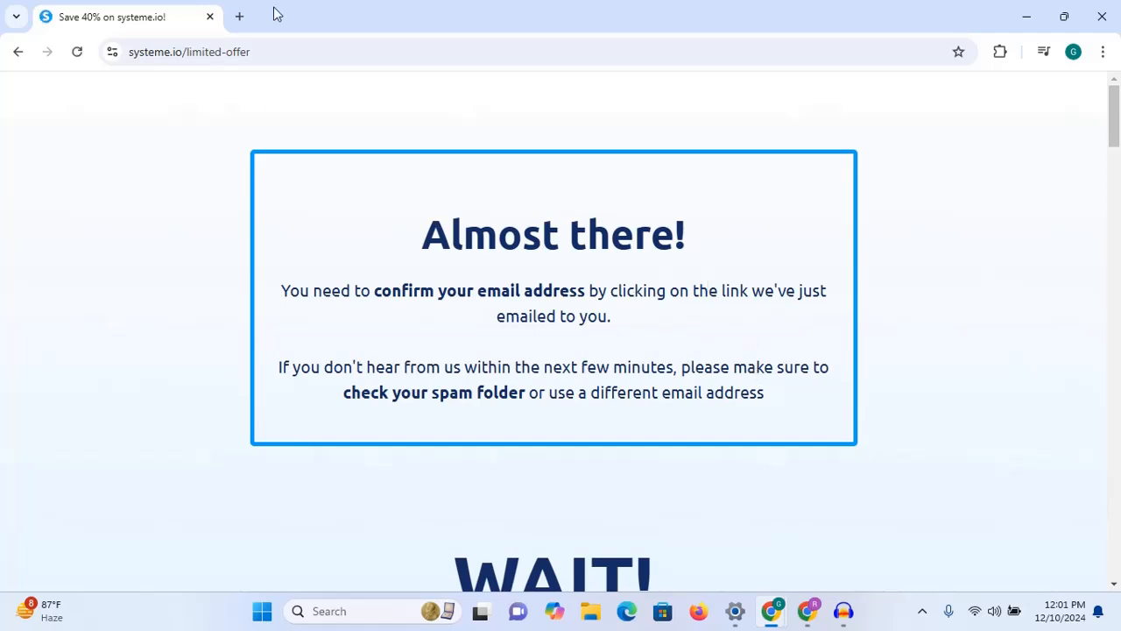
Step: Open Gmail and follow the Systeme.io confirmation email's link, which hits privacy error tabs
click(241, 17)
text(gmail.com)
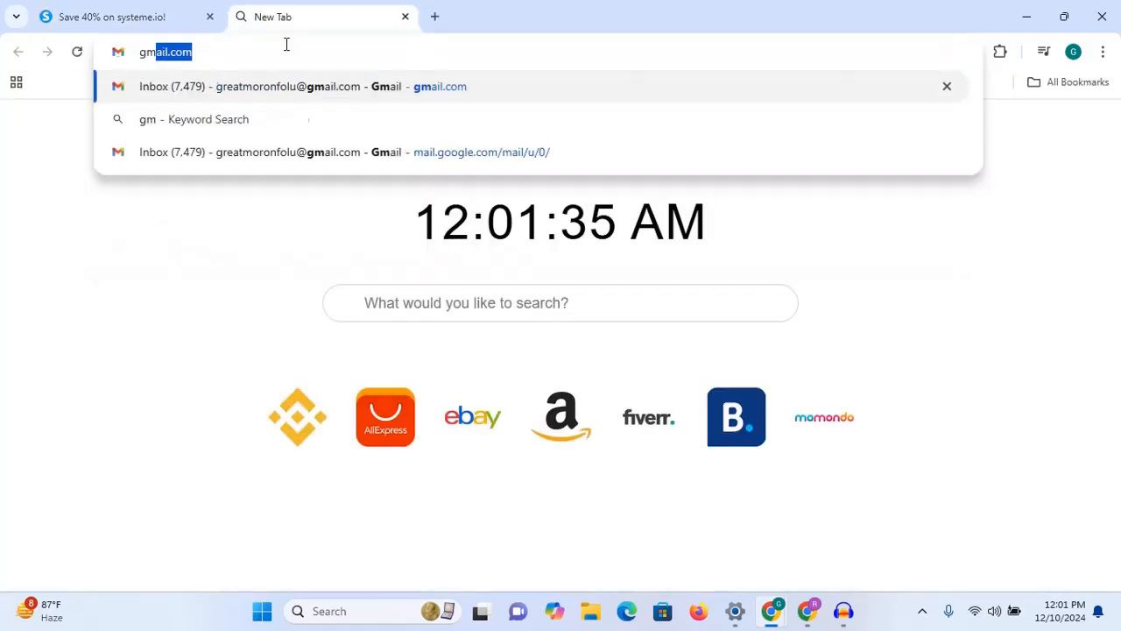
key(Return)
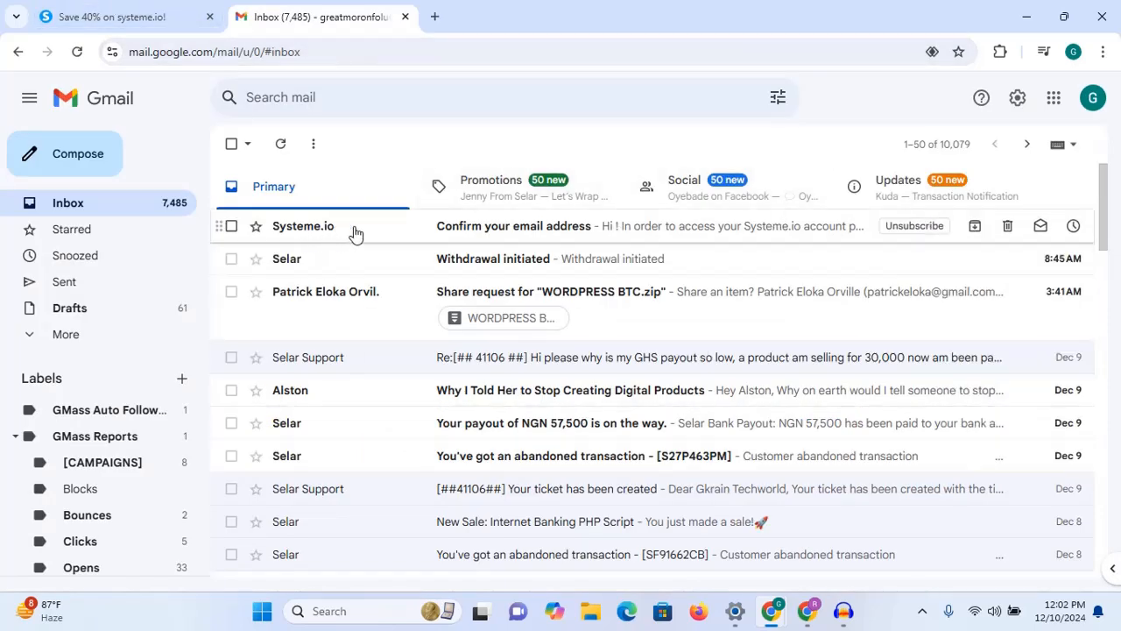
click(598, 235)
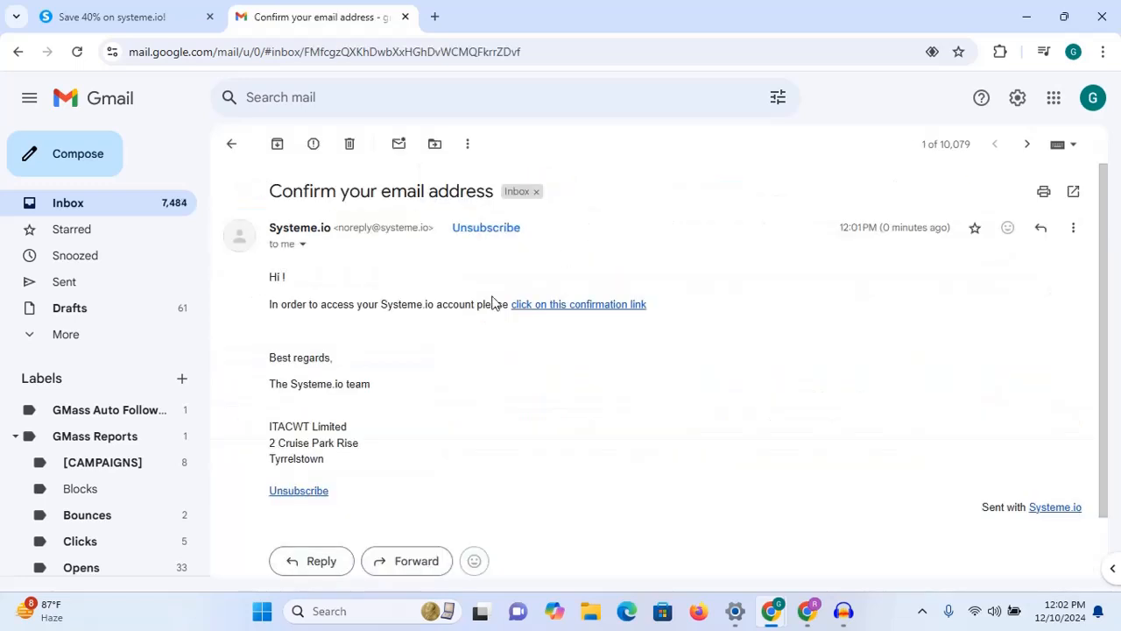
click(576, 313)
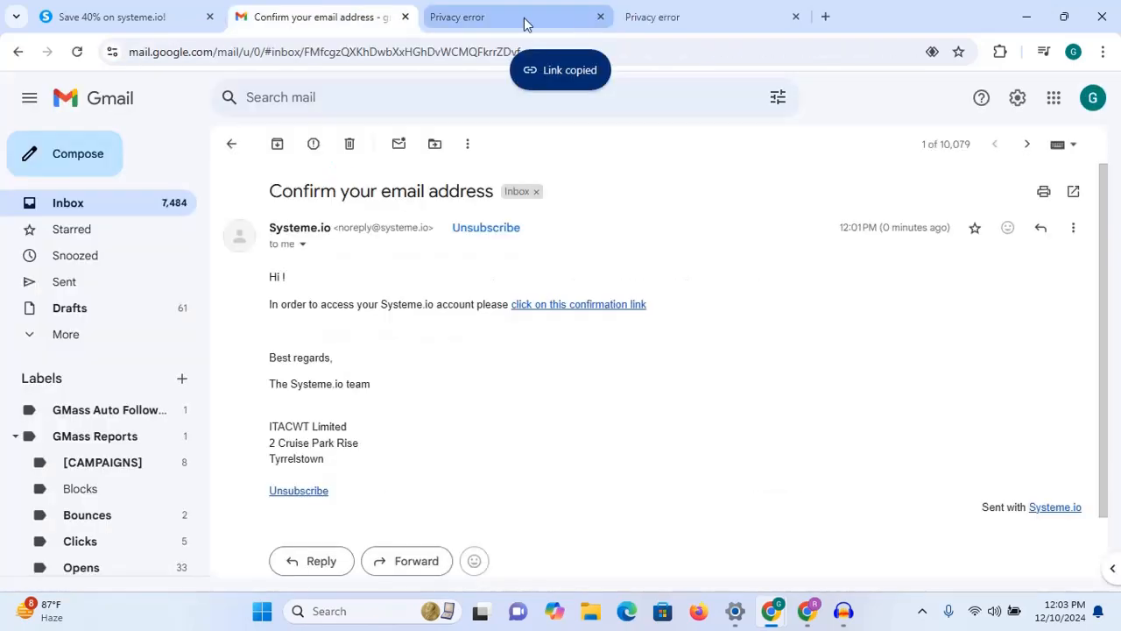
click(525, 20)
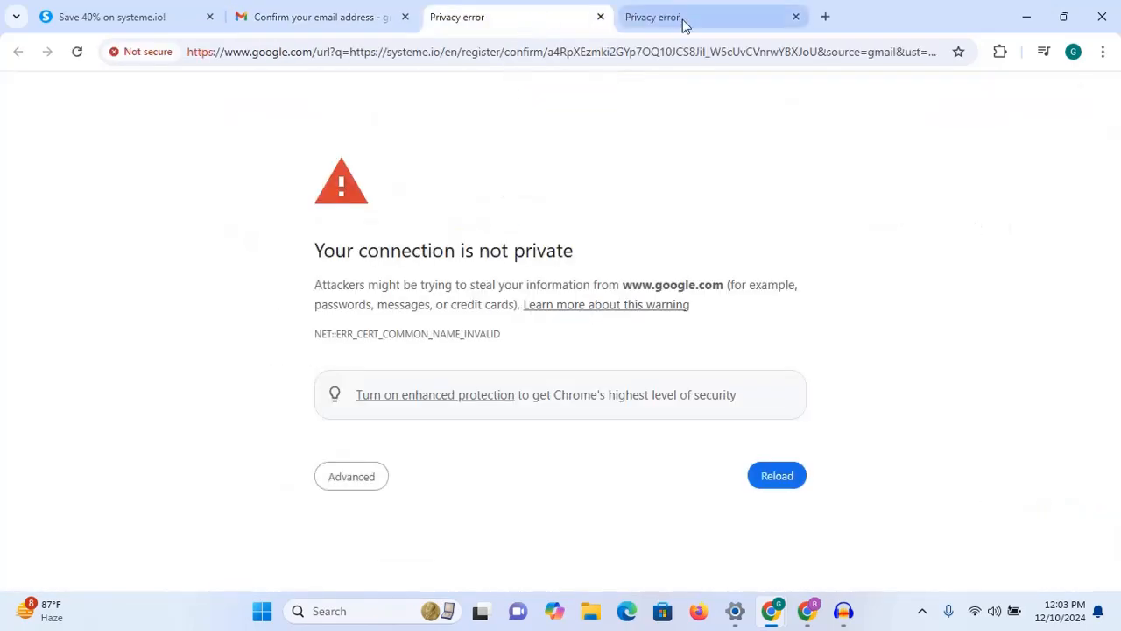
click(679, 15)
click(503, 7)
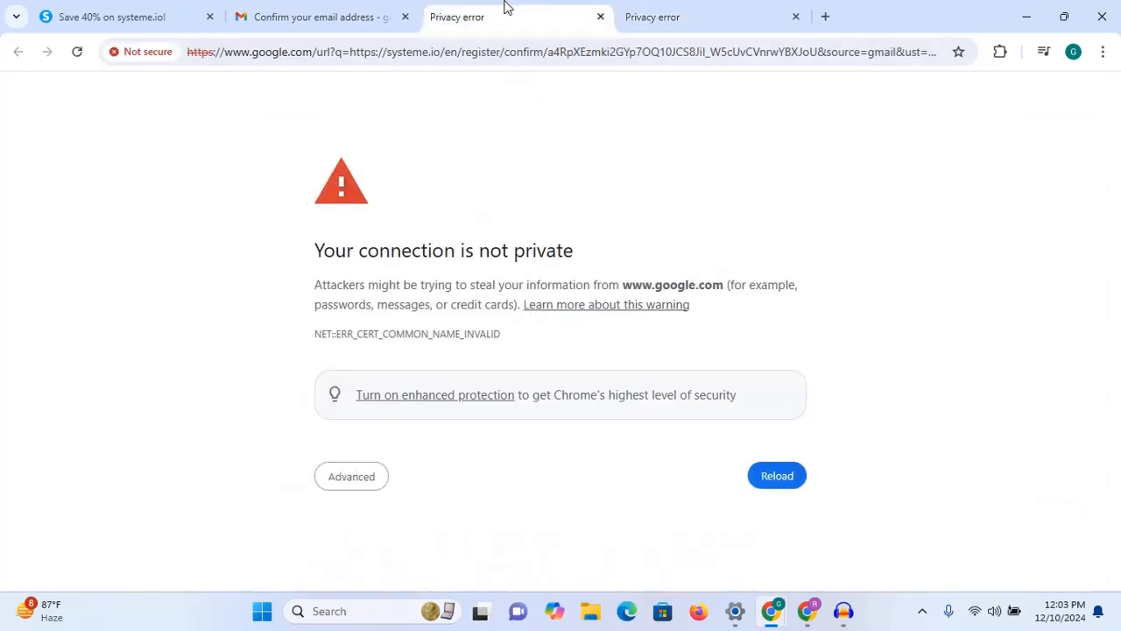
click(627, 611)
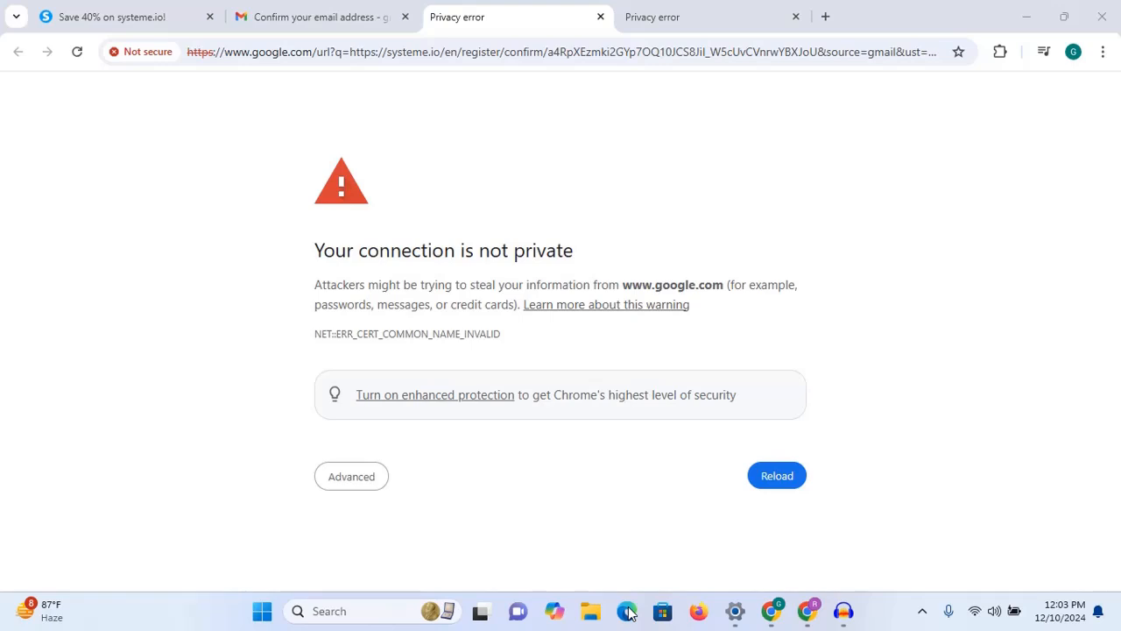
click(255, 12)
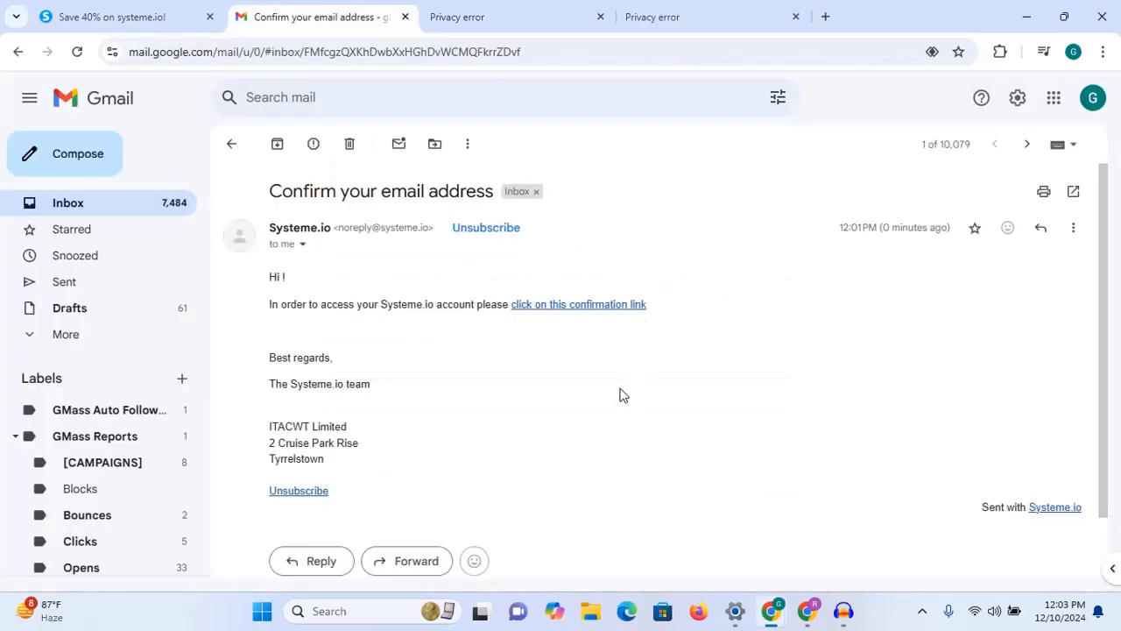
Step: Copy the confirmation link's address and load it in a maximized Microsoft Edge window
right_click(563, 305)
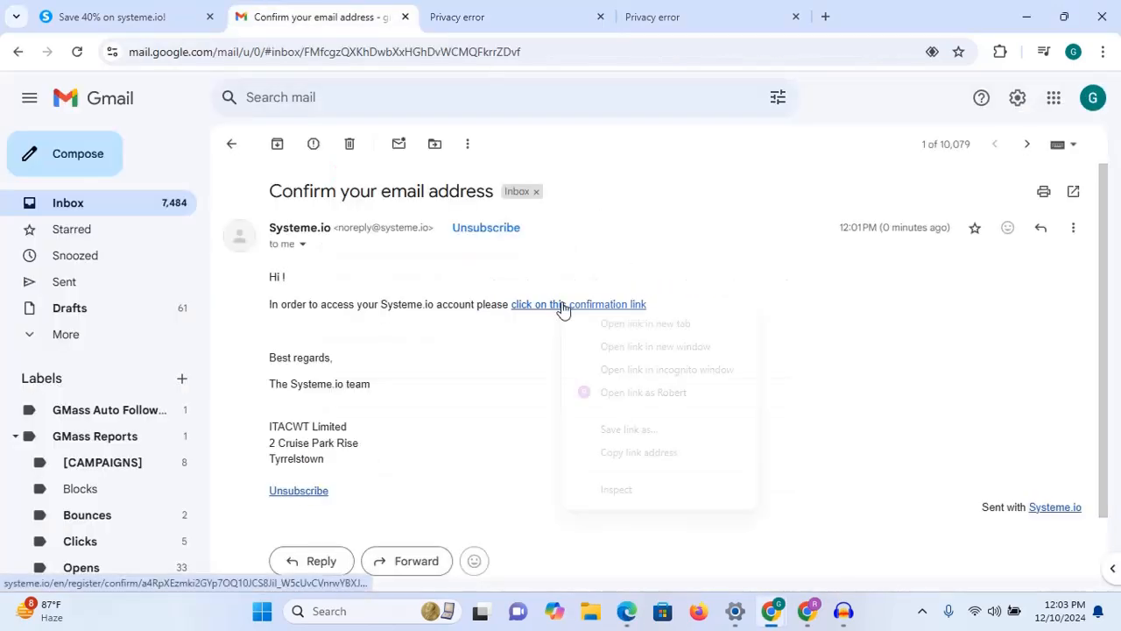
click(639, 453)
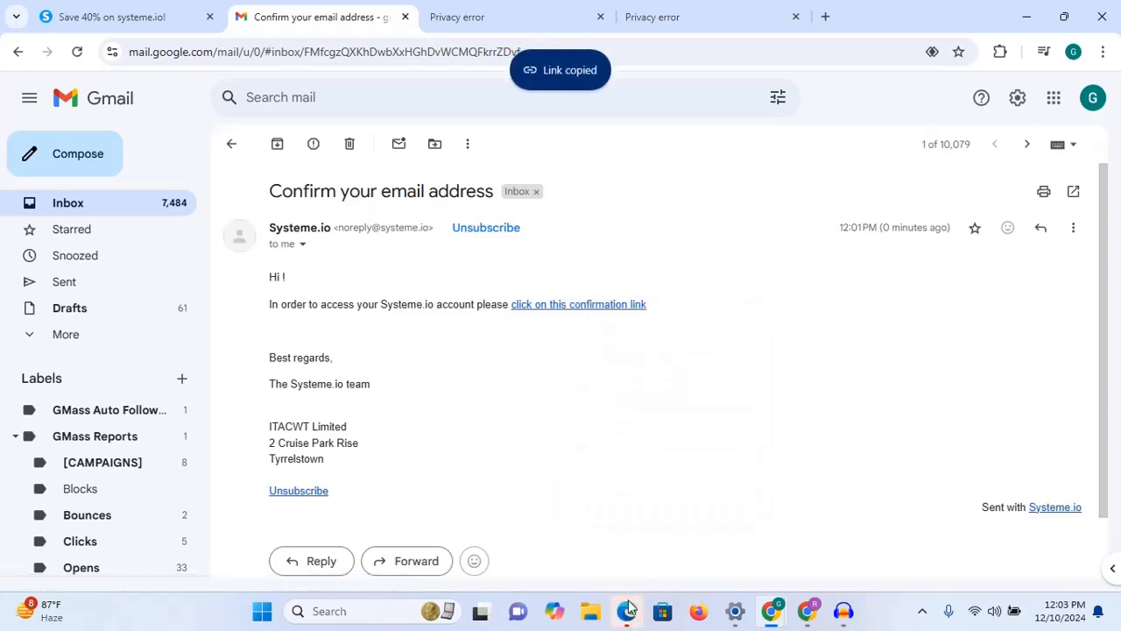
click(627, 611)
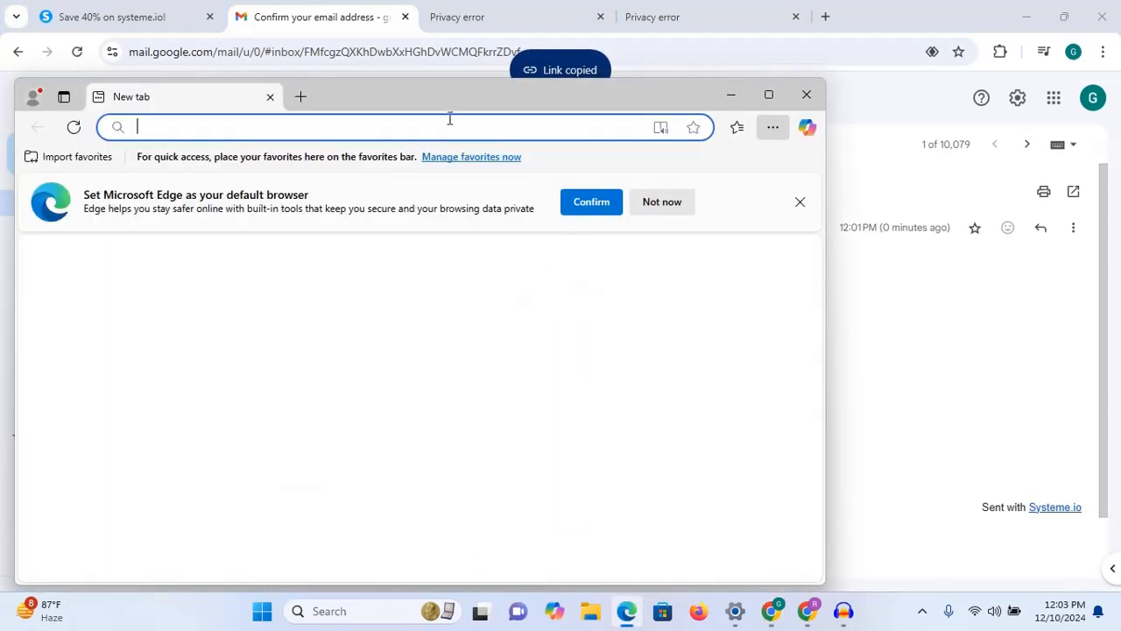
key(ctrl+v)
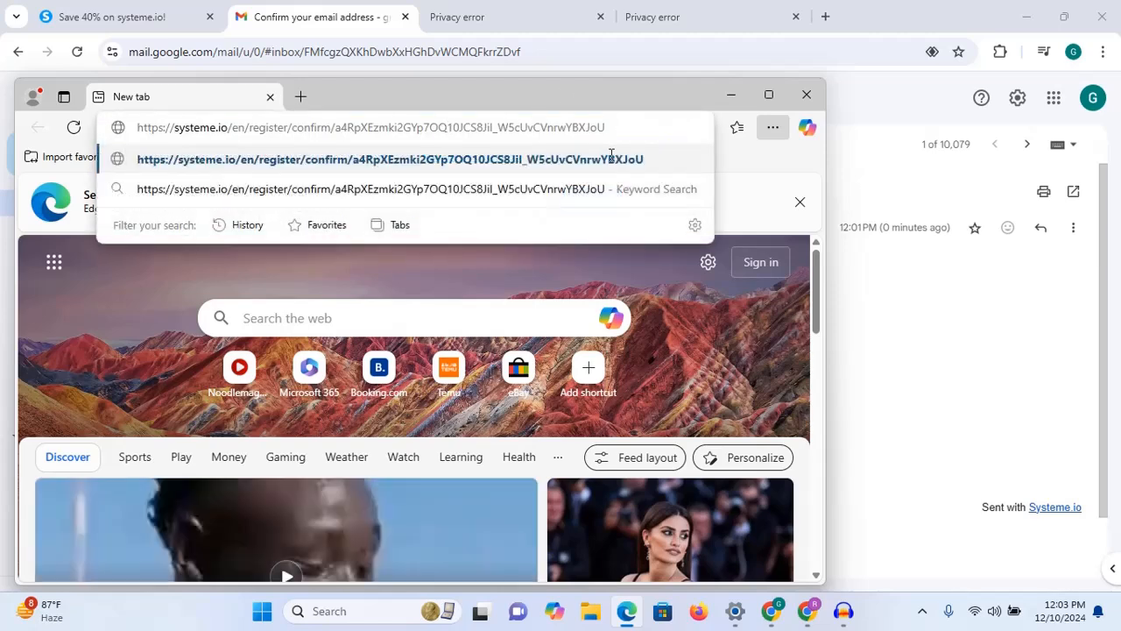
key(Return)
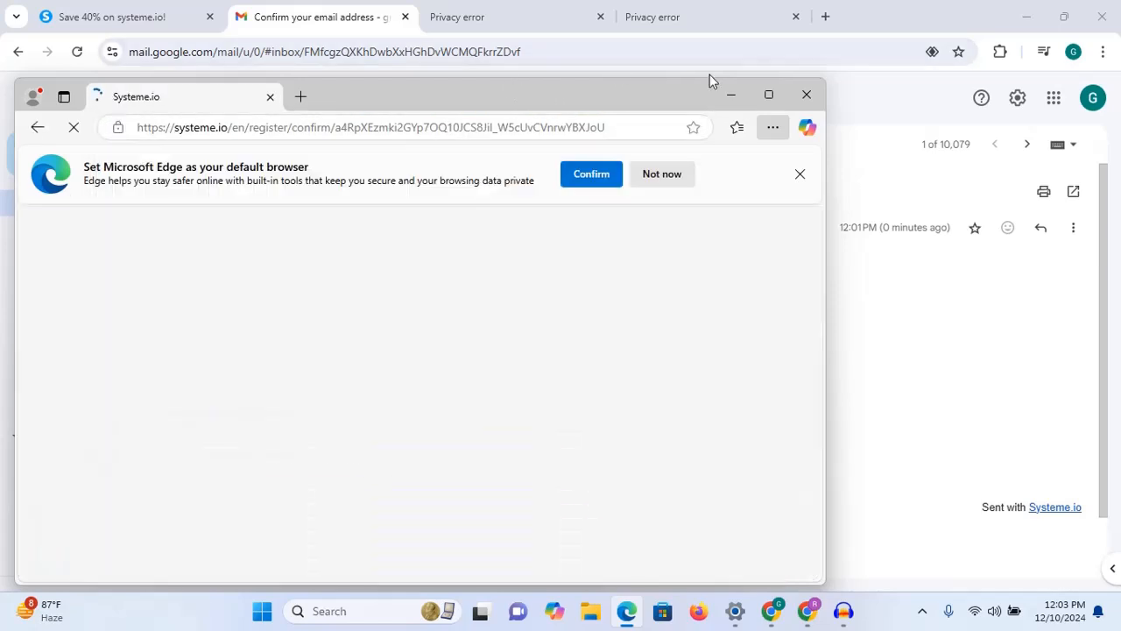
click(767, 94)
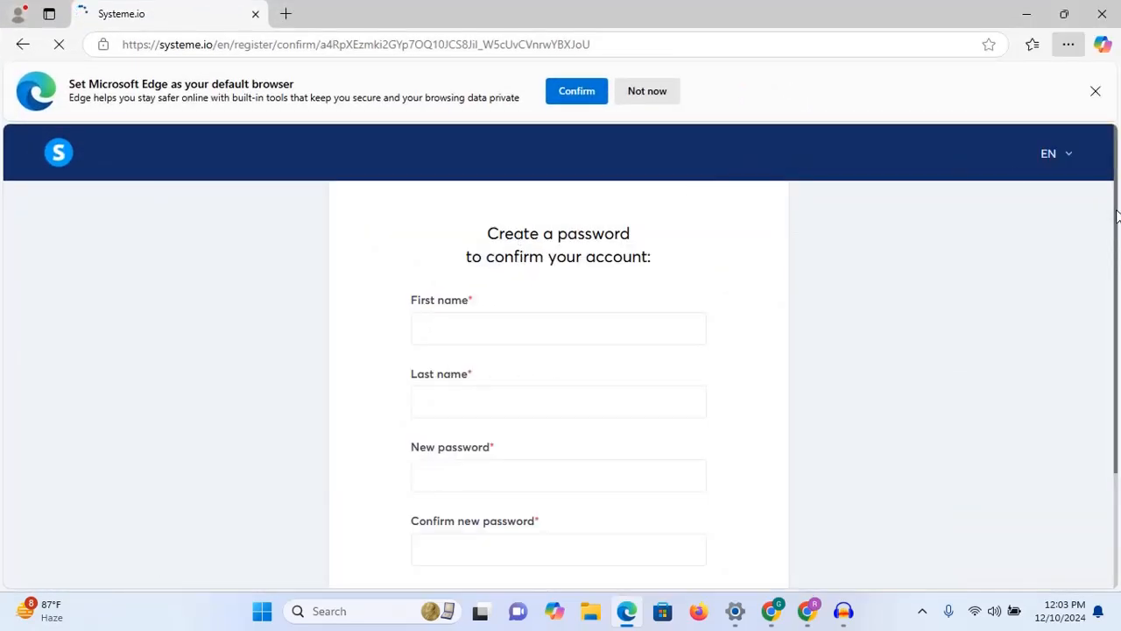
Step: Fill in the first name, last name, new password and password confirmation
drag(1118, 215, 1118, 283)
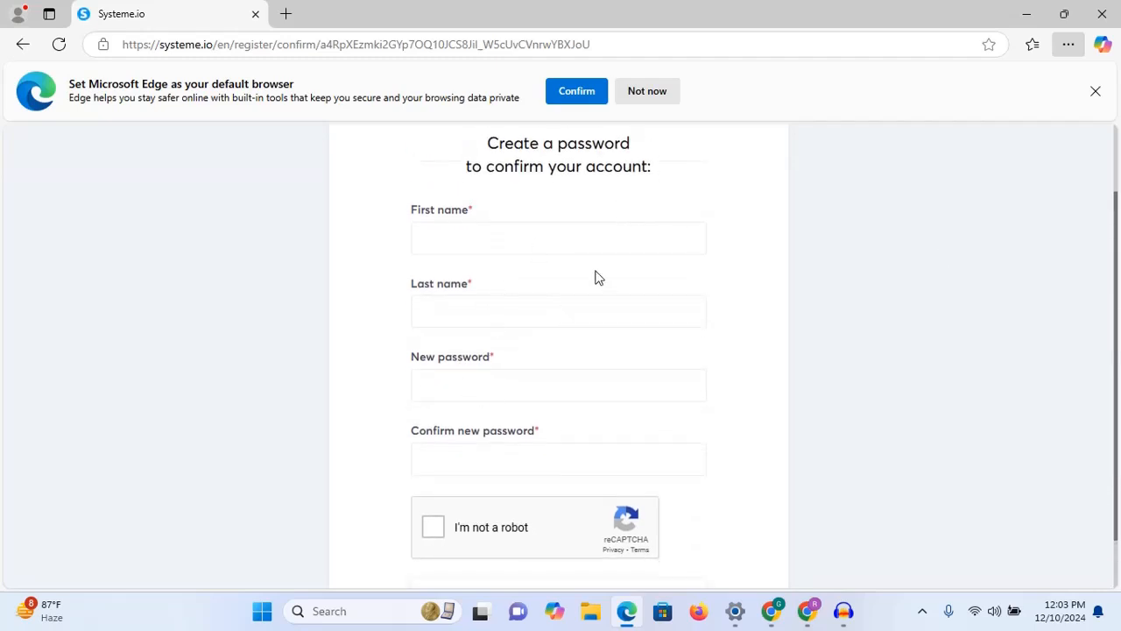
drag(596, 276, 519, 244)
click(521, 246)
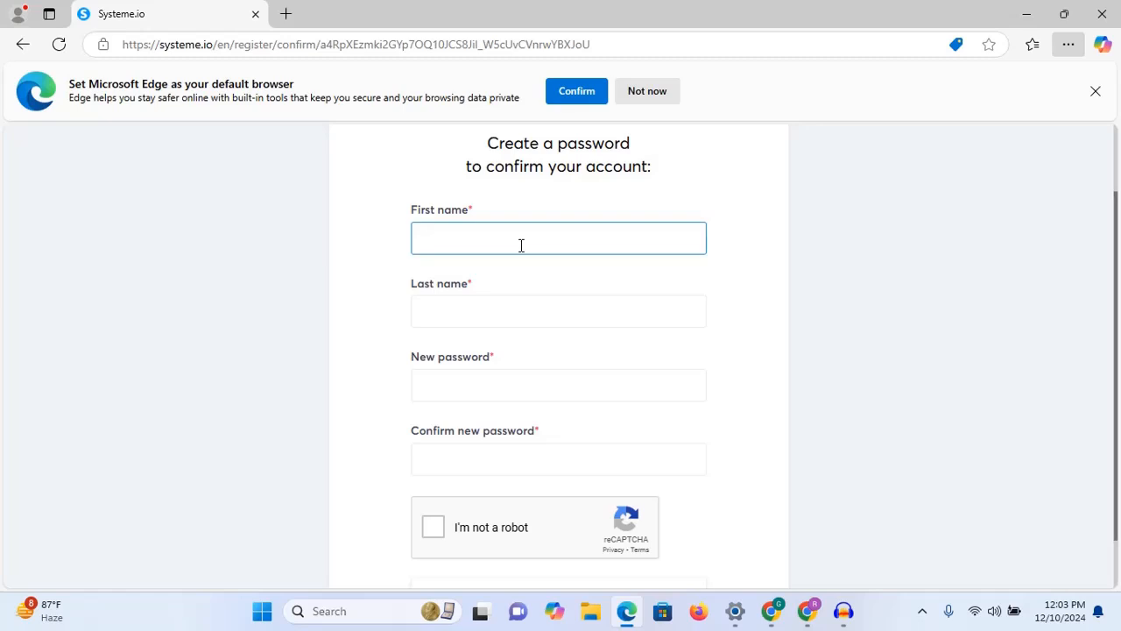
click(502, 308)
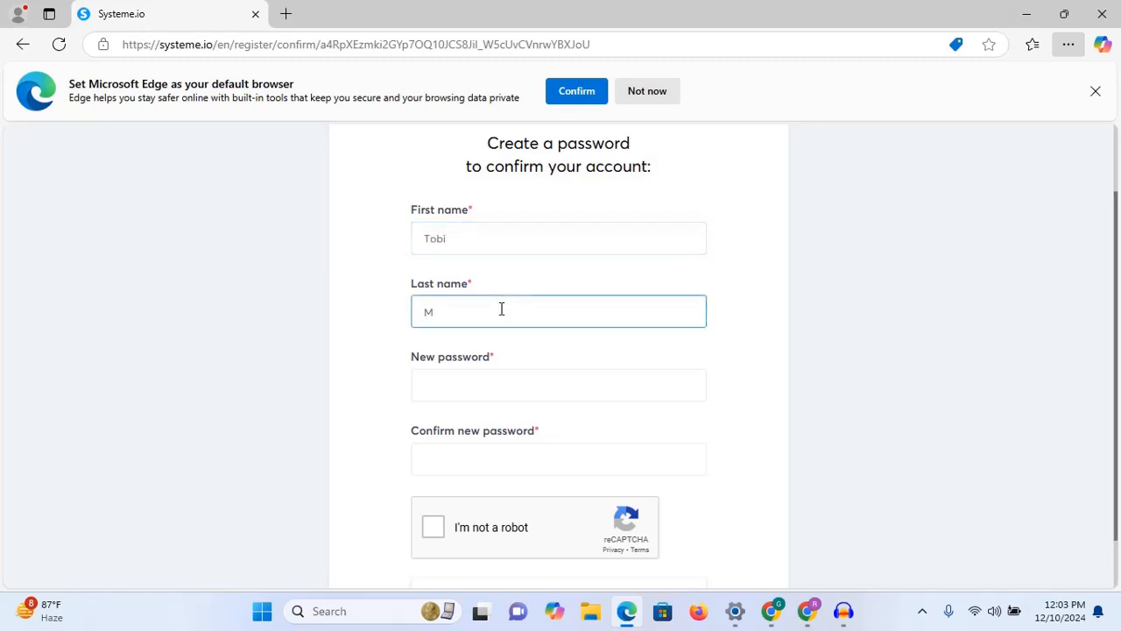
click(479, 399)
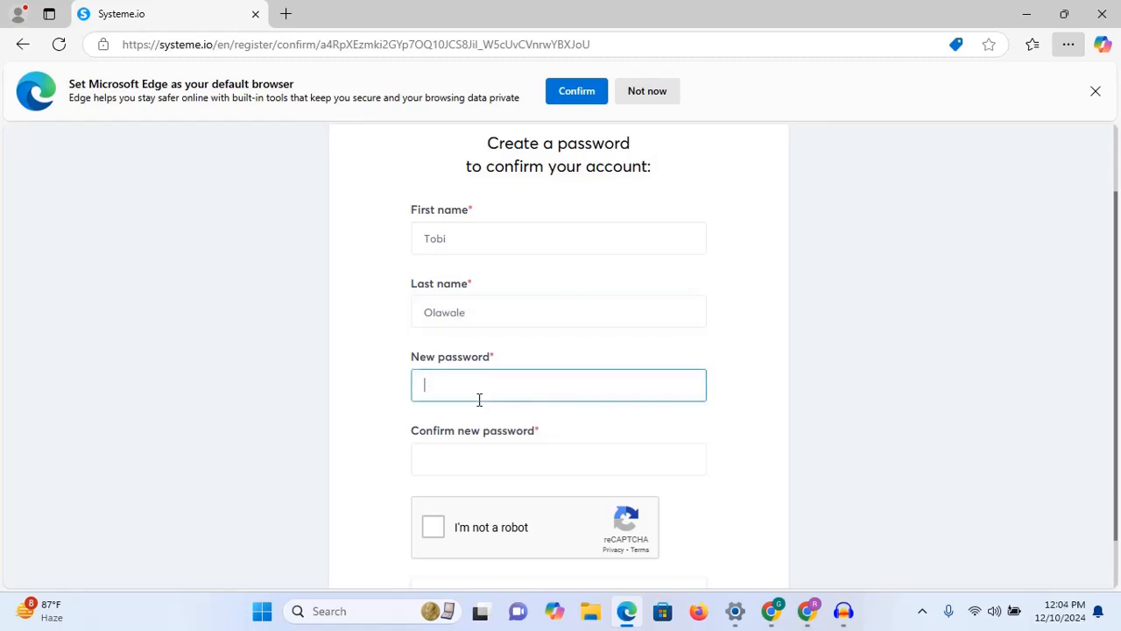
text(**************)
click(469, 458)
text(**)
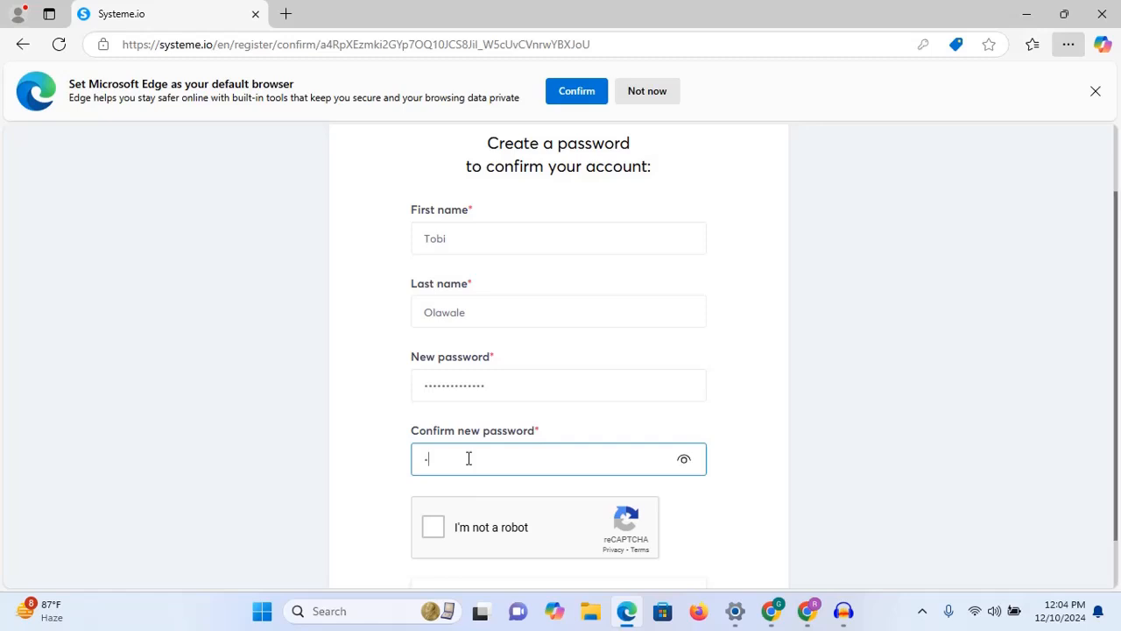
text(**********)
Step: Tick the 'I'm not a robot' box and save the registration details
scroll(491, 447, down, 1)
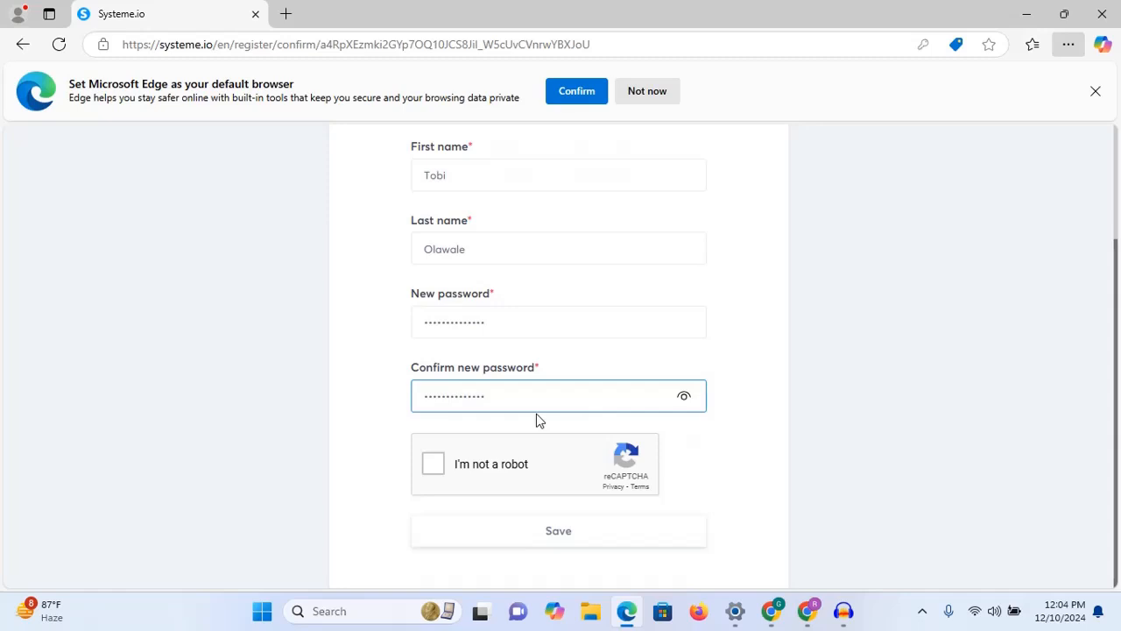
click(434, 464)
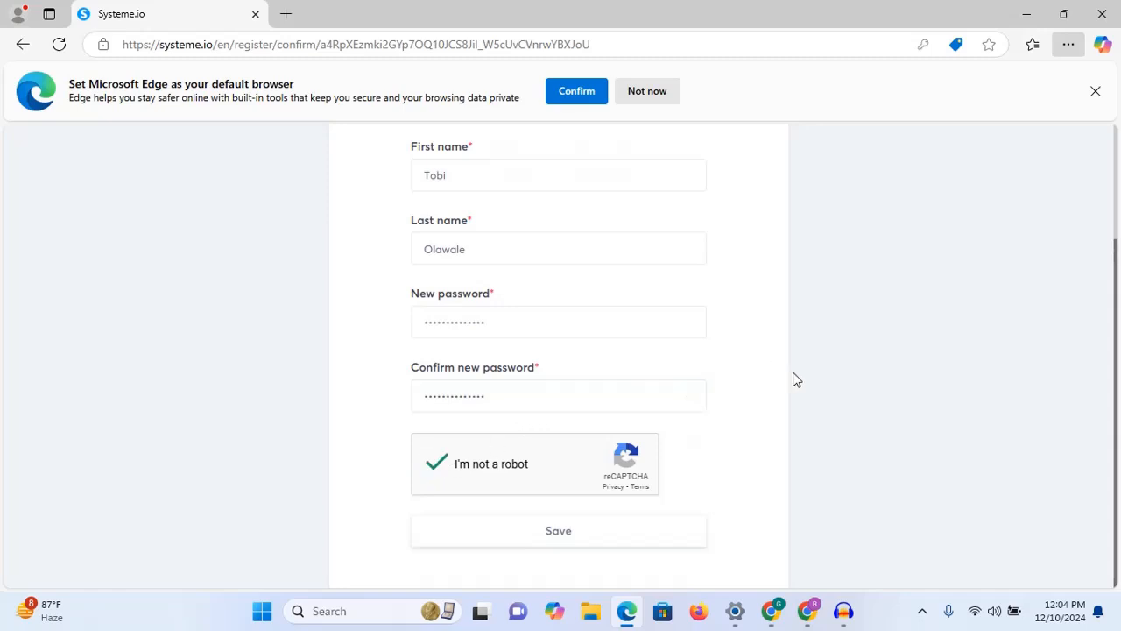
click(554, 535)
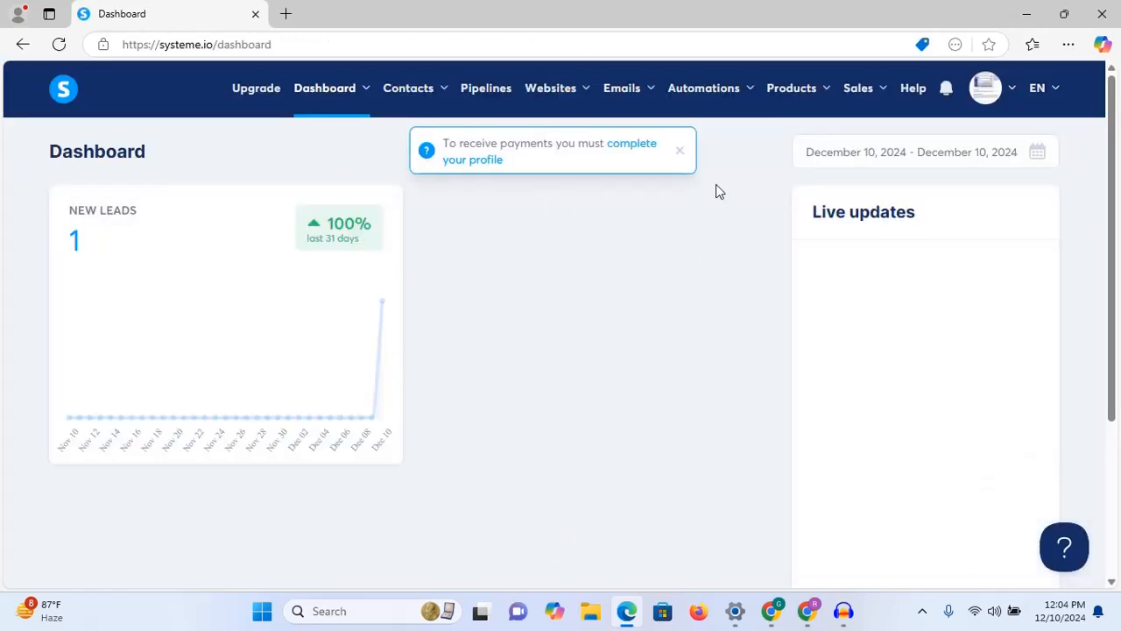
Step: Dismiss the payment profile notice and go to Contacts from the top navigation
click(680, 154)
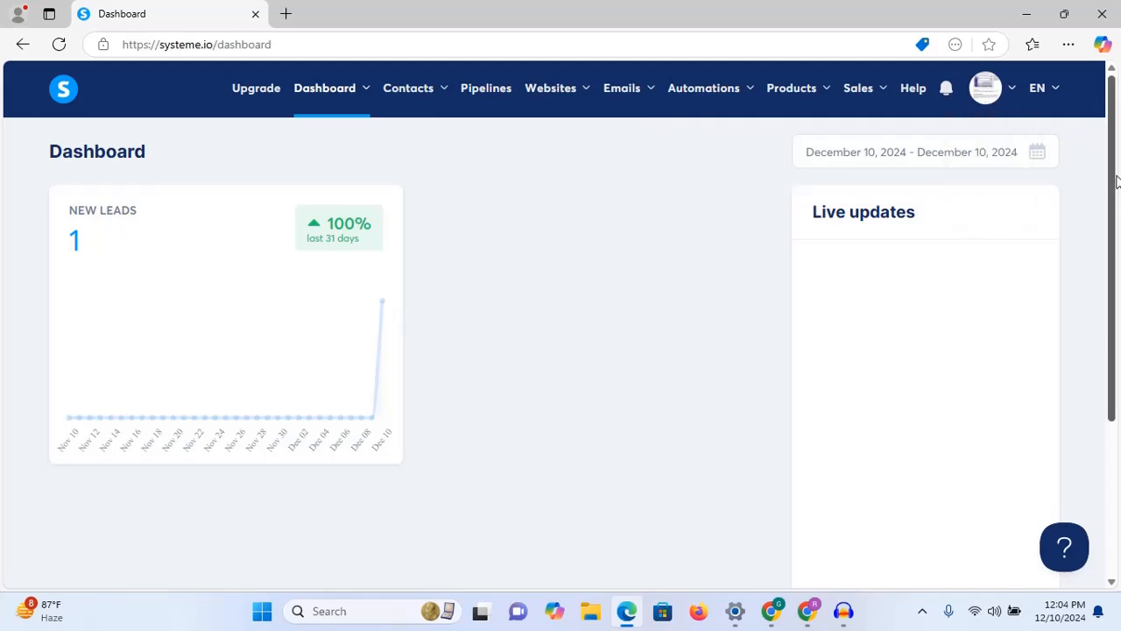
drag(1113, 171, 1116, 77)
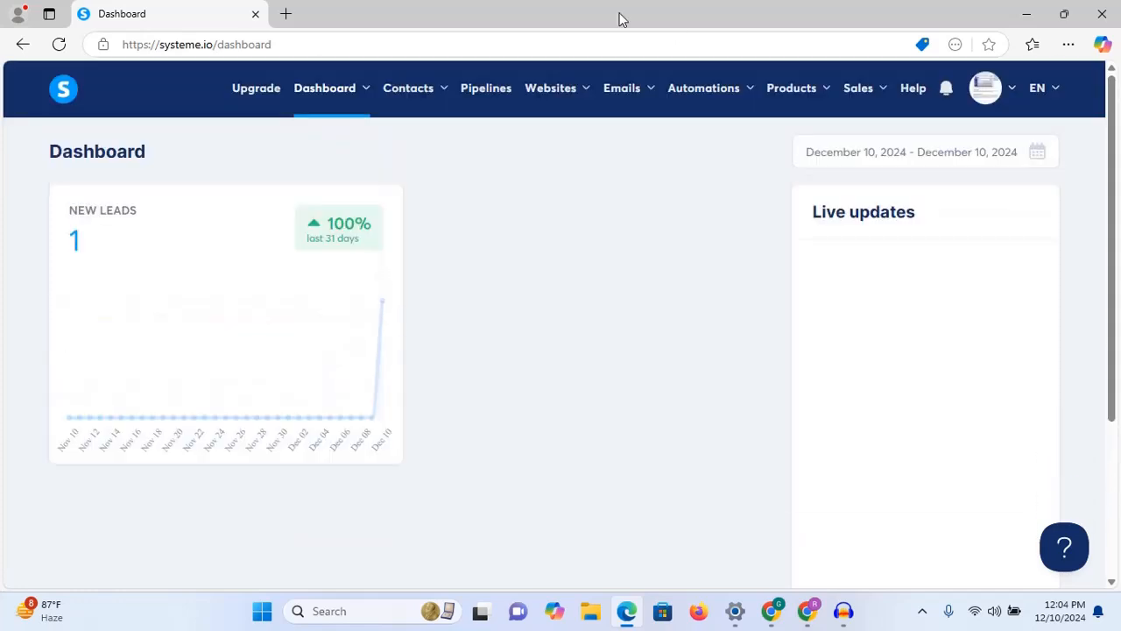
mouse_move(356, 104)
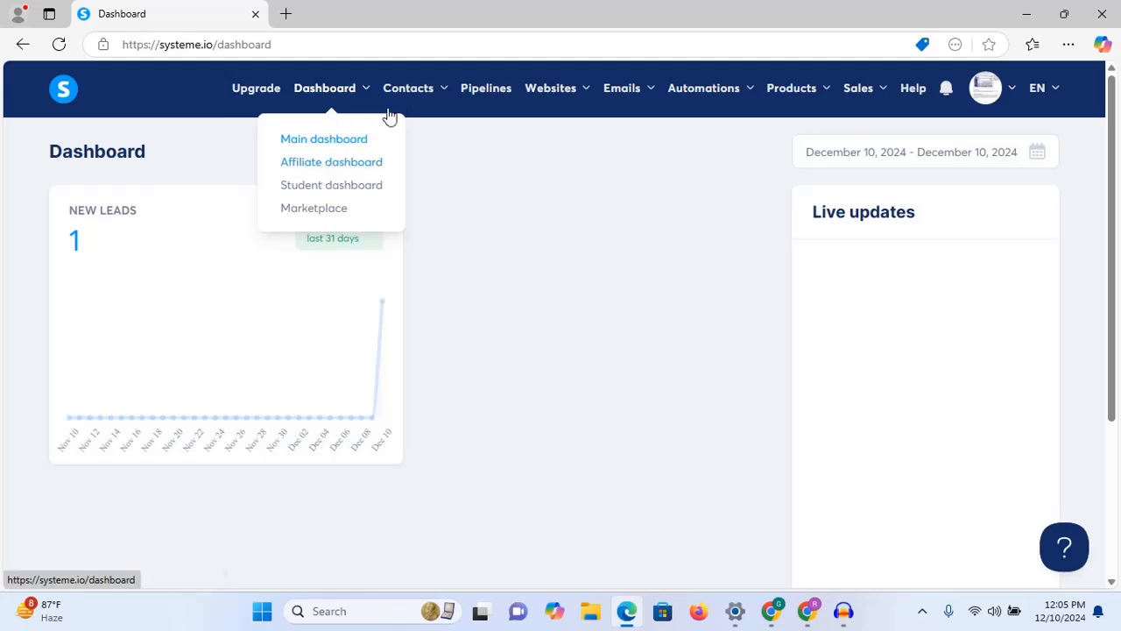
mouse_move(425, 95)
click(422, 147)
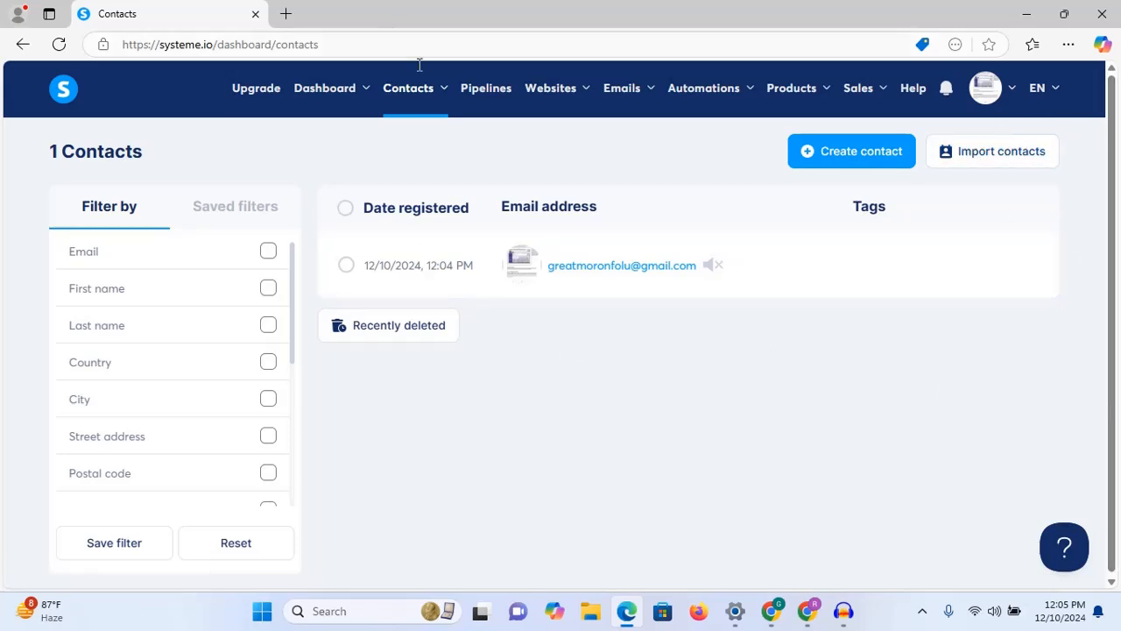
mouse_move(421, 82)
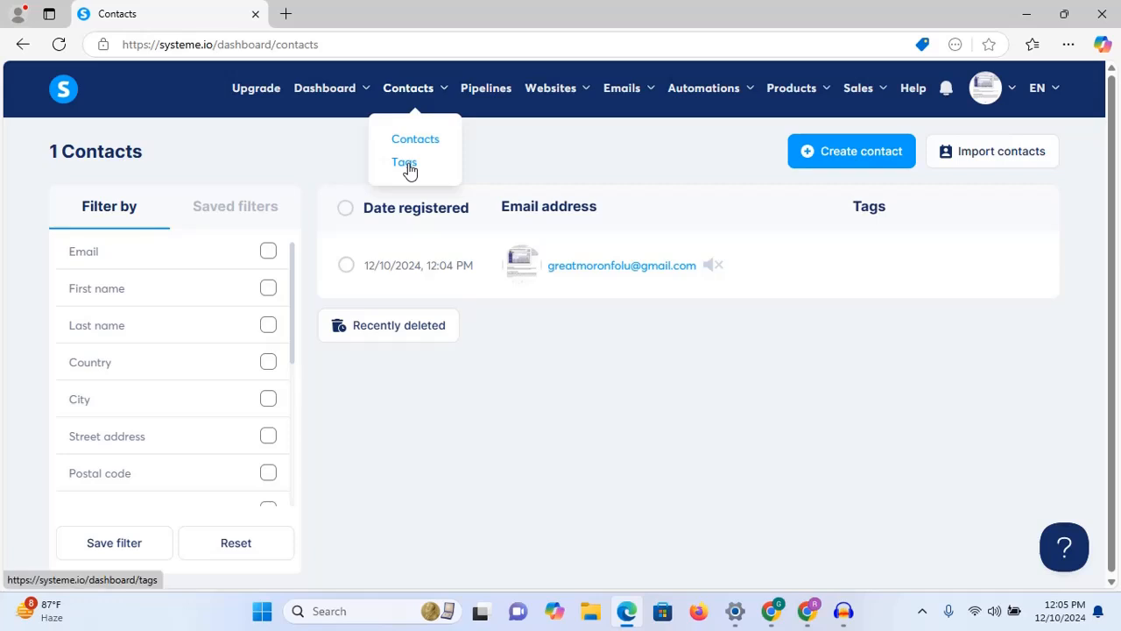
mouse_move(565, 95)
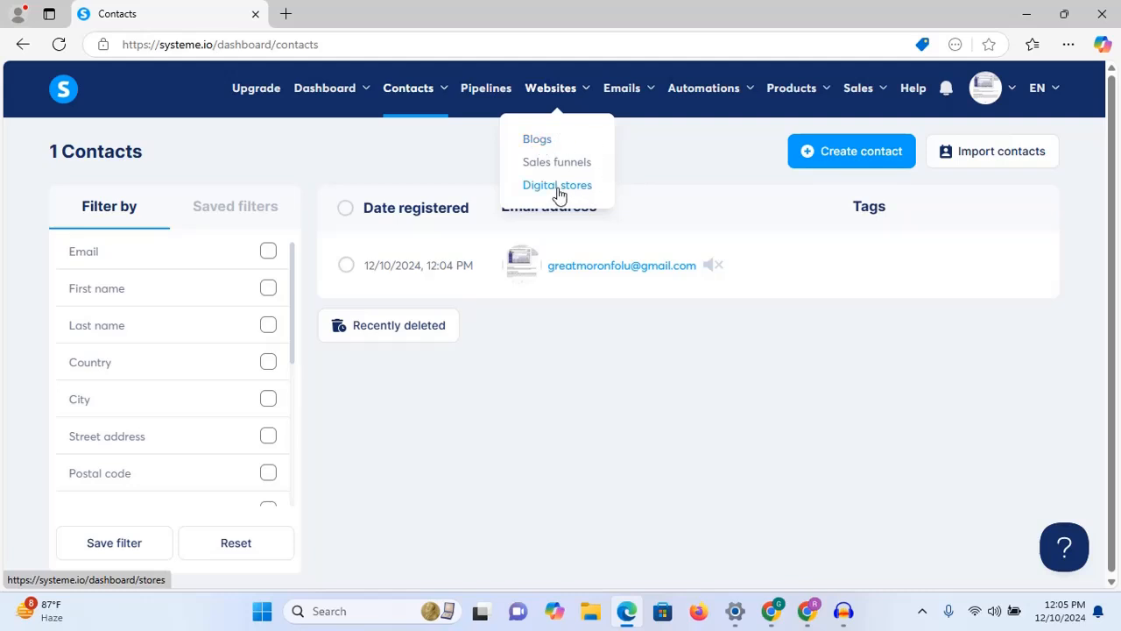
mouse_move(646, 93)
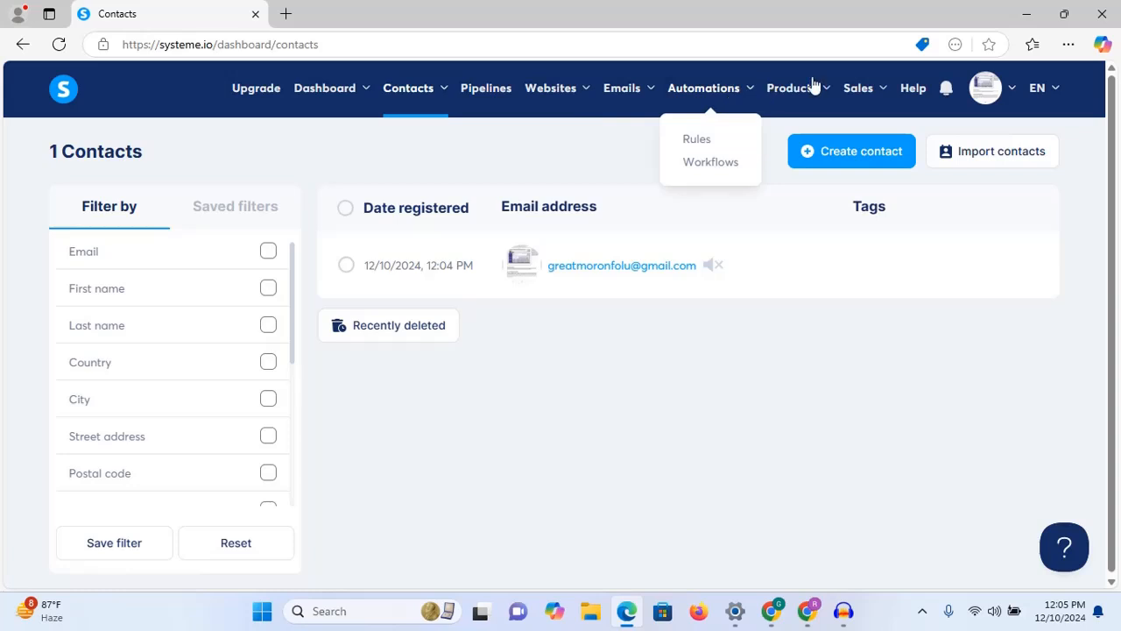
mouse_move(806, 104)
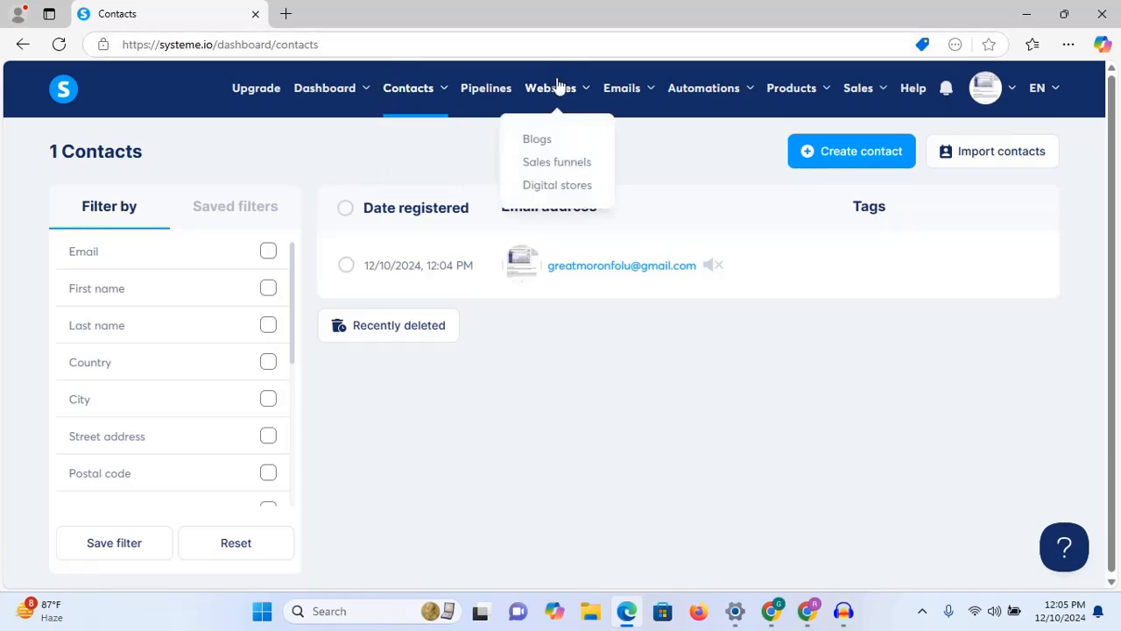
Step: Open the Sales funnels list and start creating a new funnel
click(547, 164)
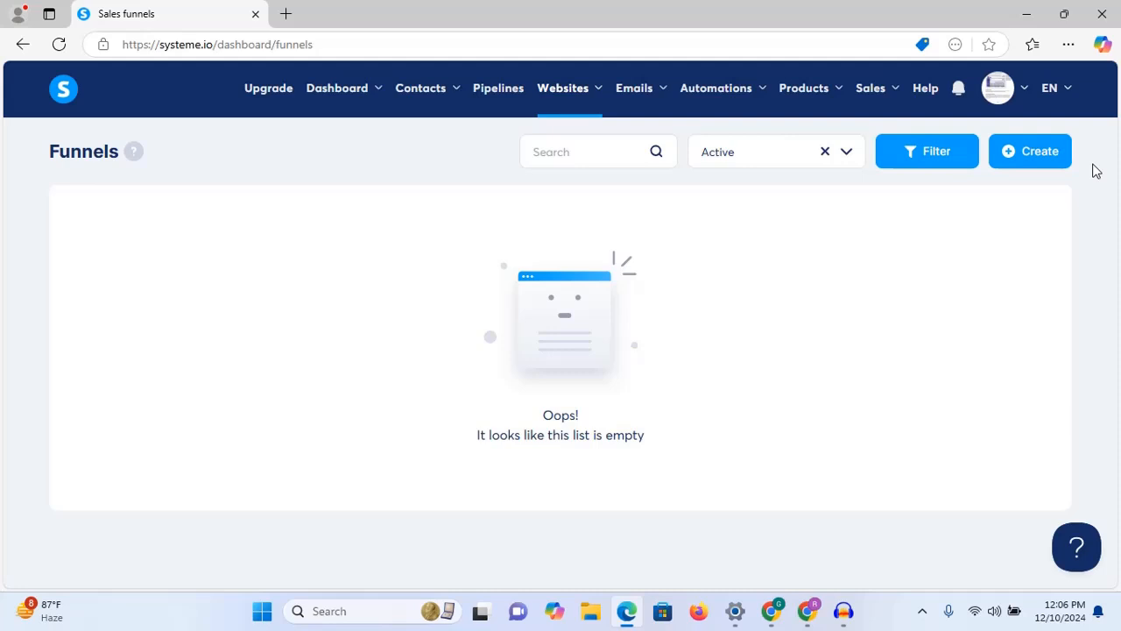
click(1035, 159)
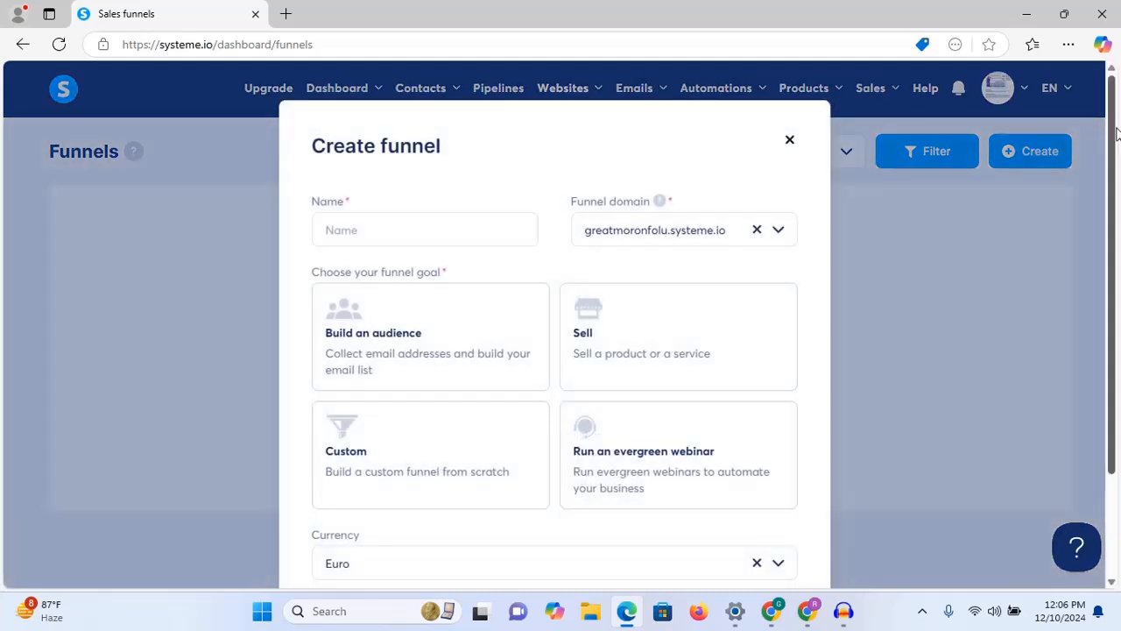
scroll(1111, 249, down, 3)
scroll(1111, 248, up, 3)
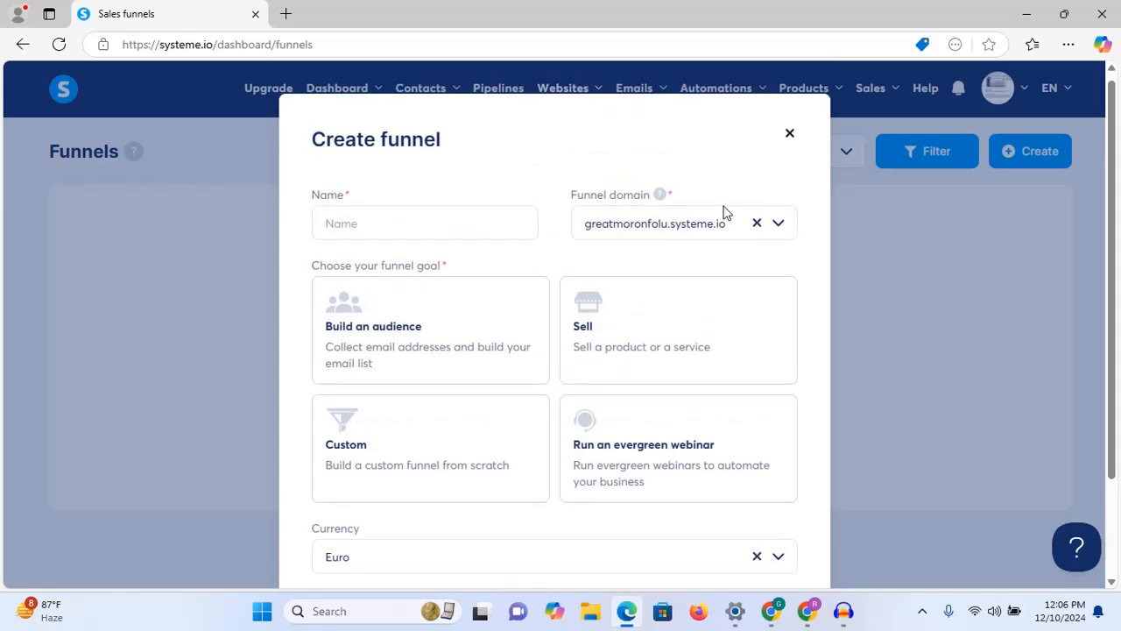
Step: Name the funnel 'Web Design Academy' and keep the existing funnel domain
click(358, 226)
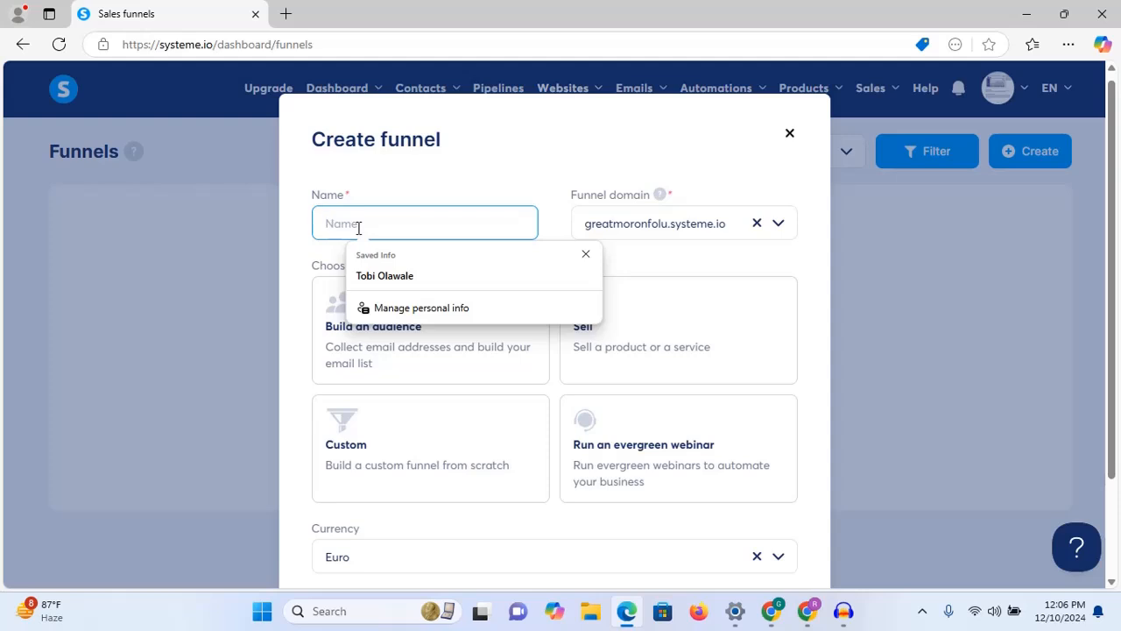
click(417, 189)
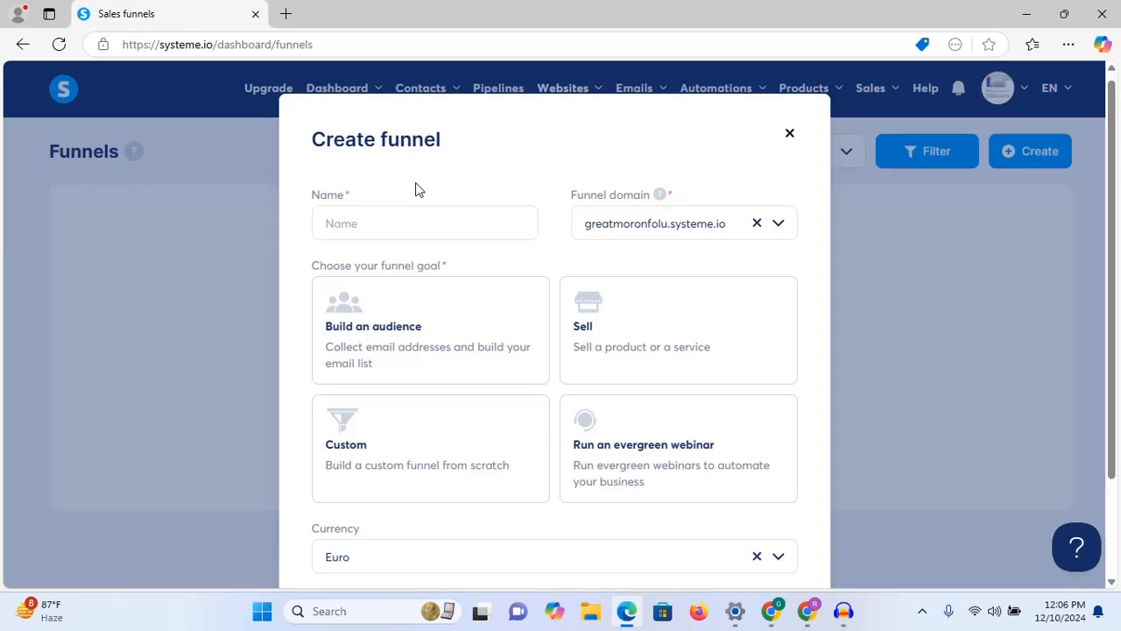
click(376, 228)
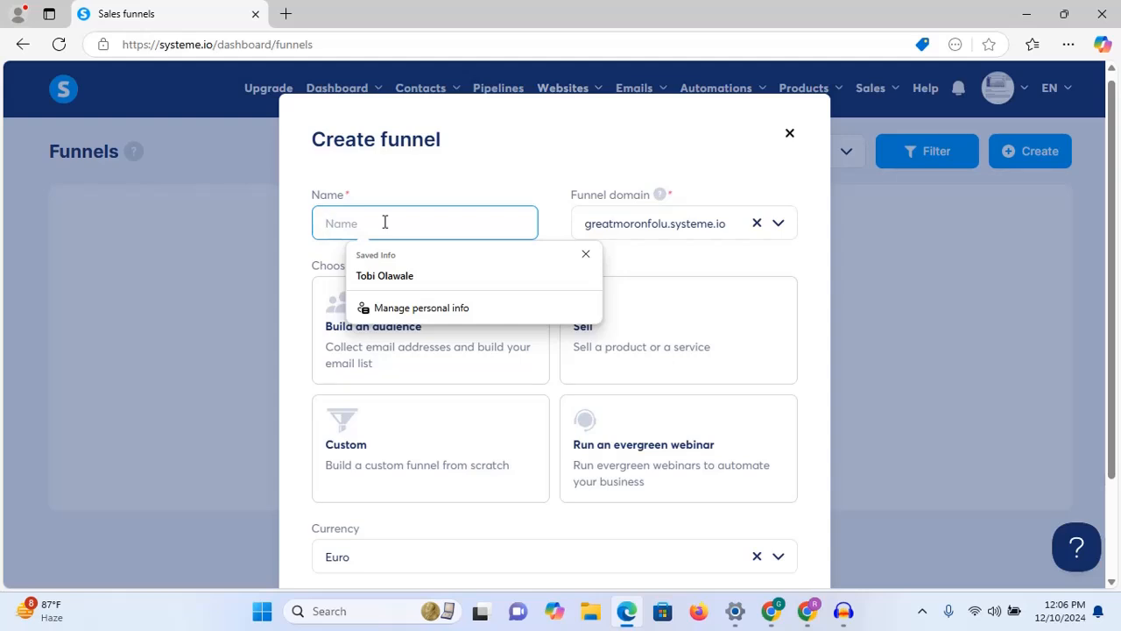
text(Web Des)
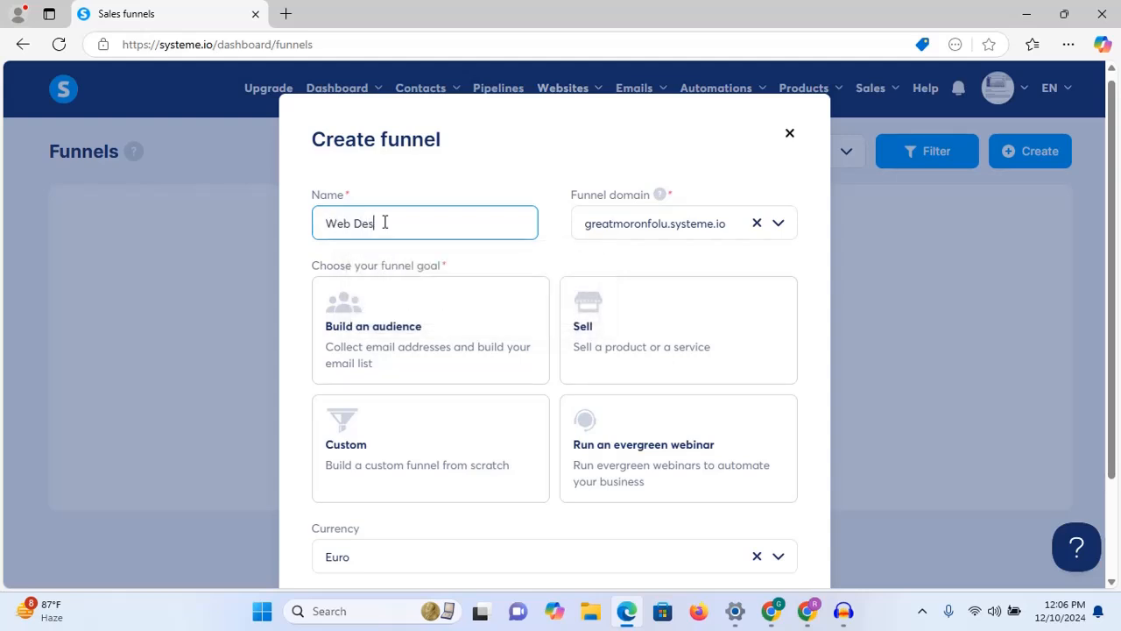
text(ign Academy)
click(779, 226)
click(779, 226)
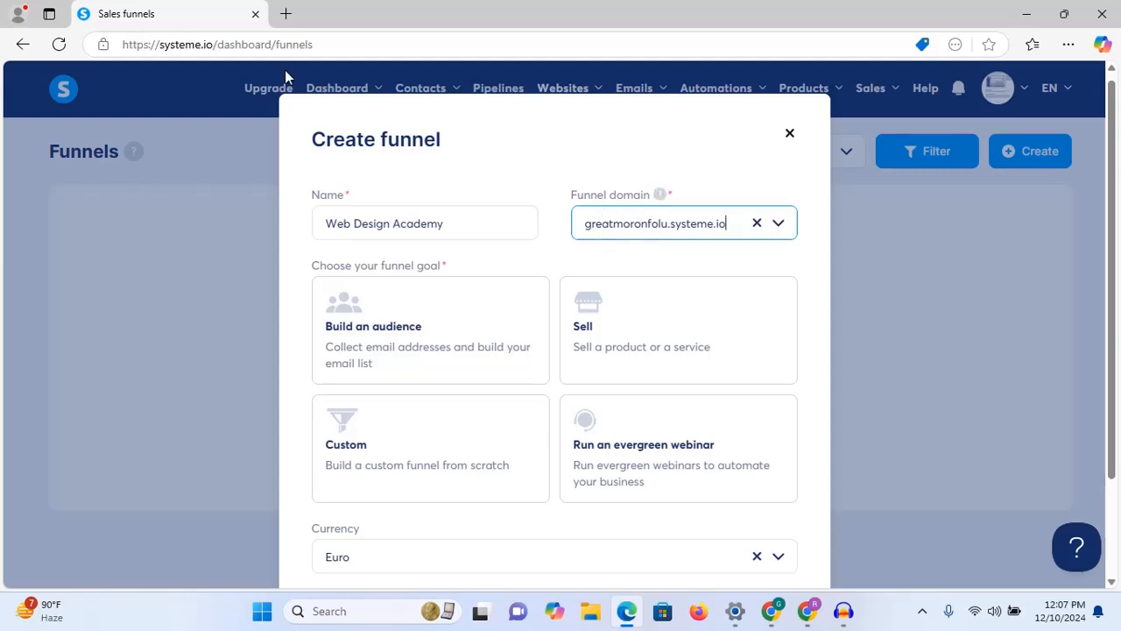
Step: Compare the goal options and set the funnel goal to Sell
click(811, 208)
scroll(811, 208, down, 3)
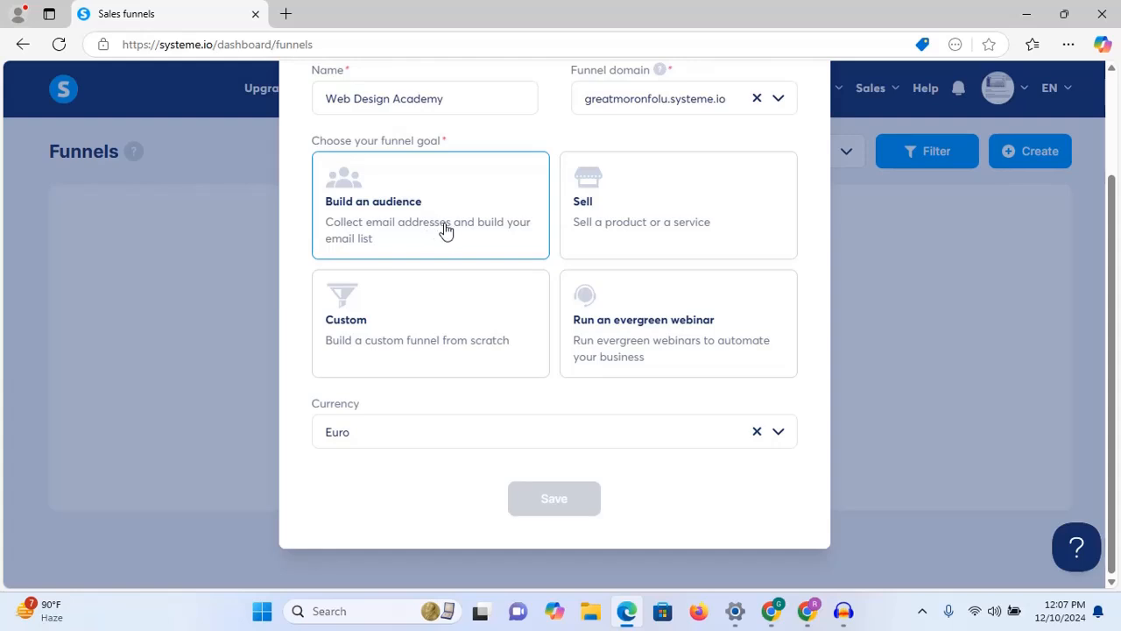
click(666, 216)
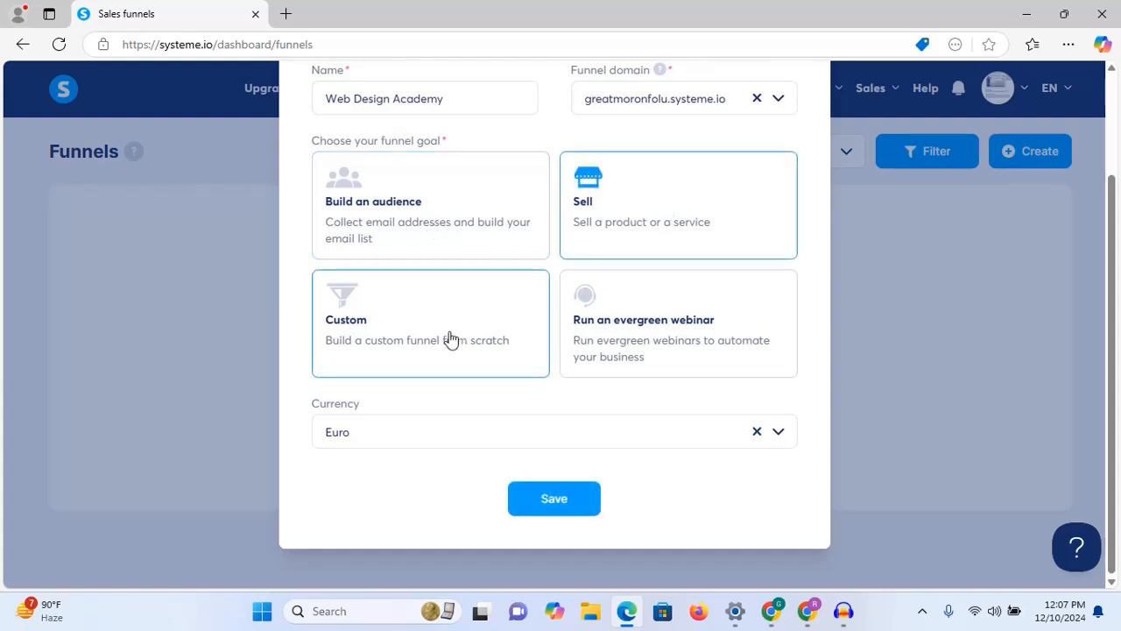
click(450, 338)
click(637, 336)
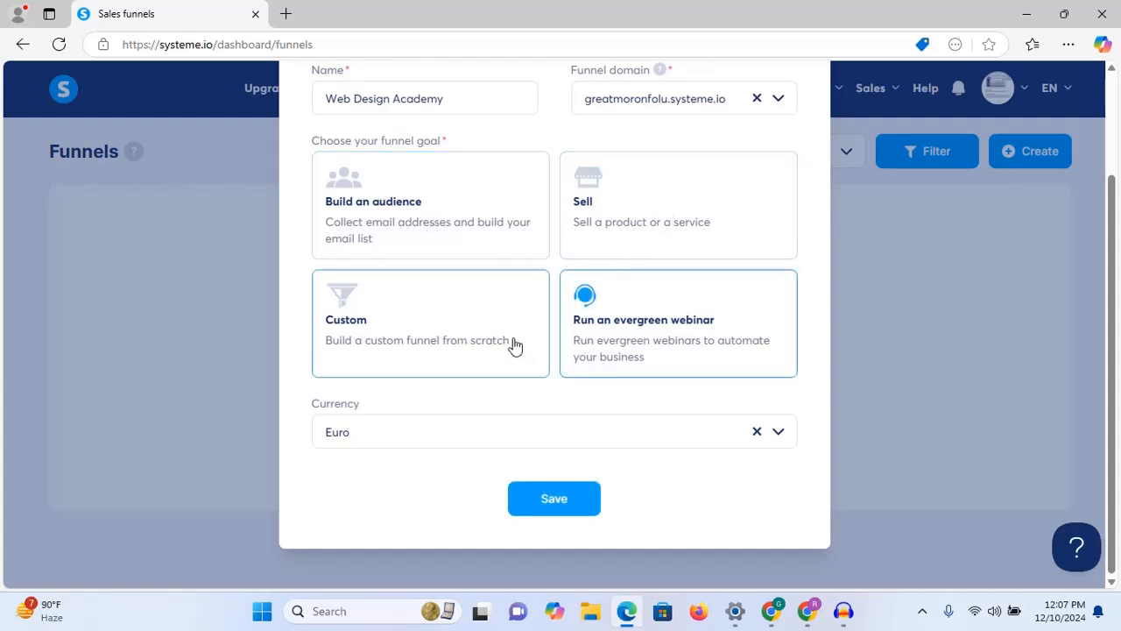
click(690, 187)
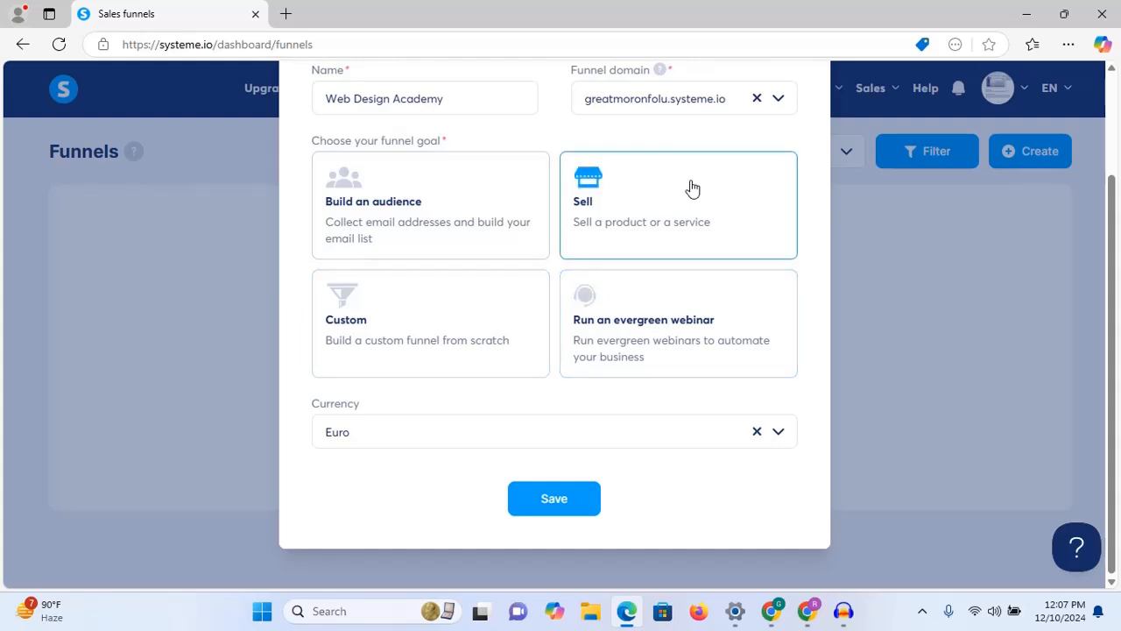
Step: Replace the Euro currency with U.S. Dollar and save the funnel
click(757, 431)
click(774, 437)
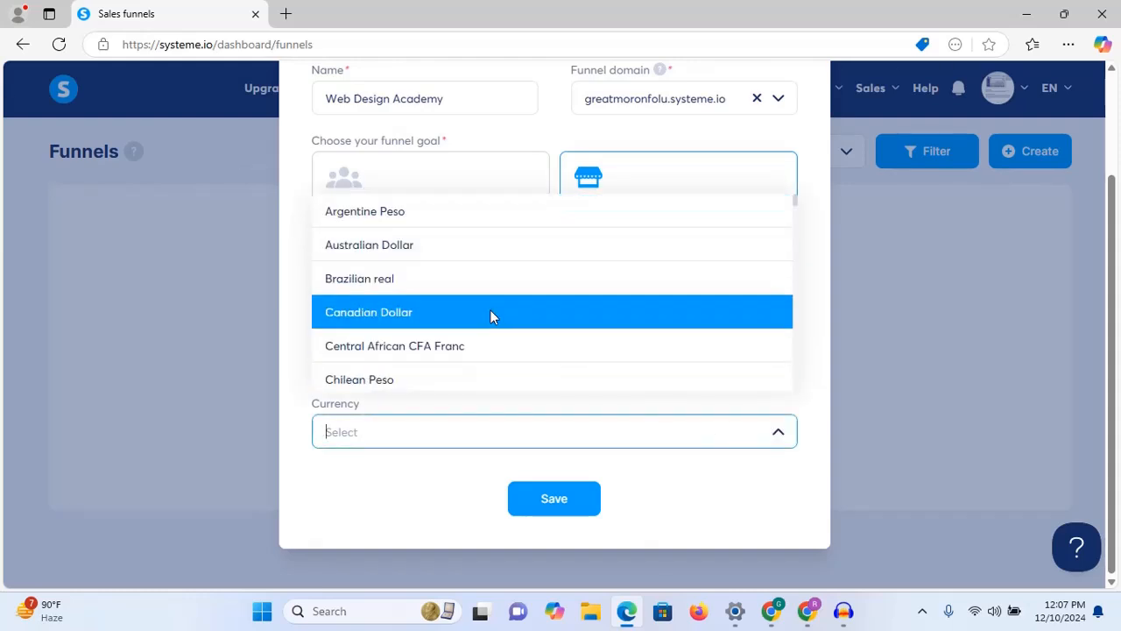
text(e)
key(BackSpace)
text(usd)
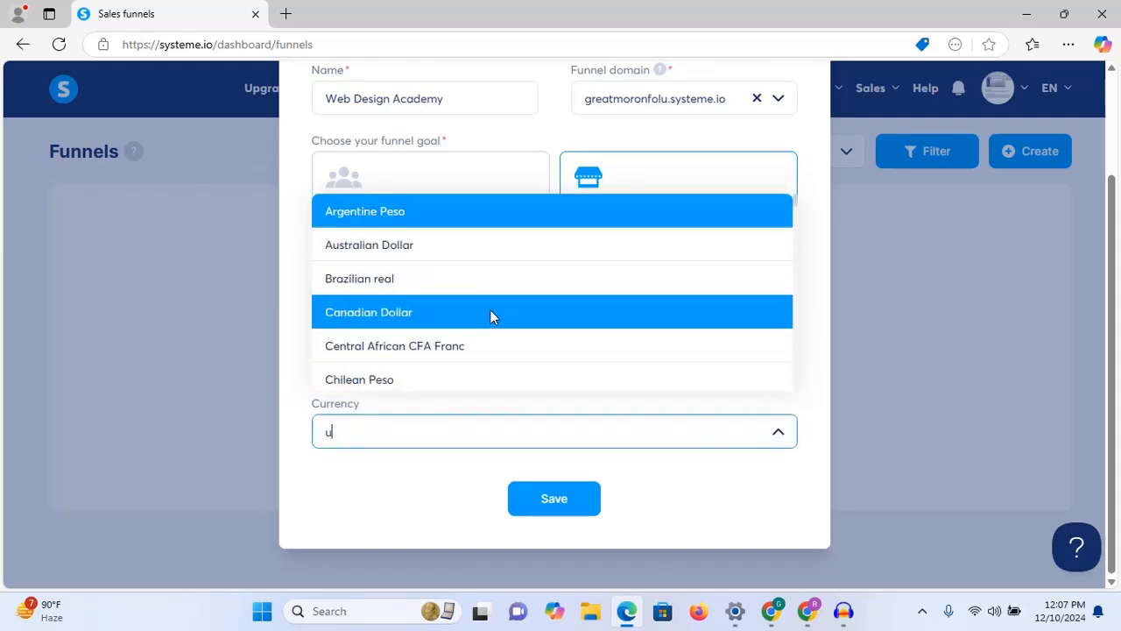
key(BackSpace)
key(BackSpace)
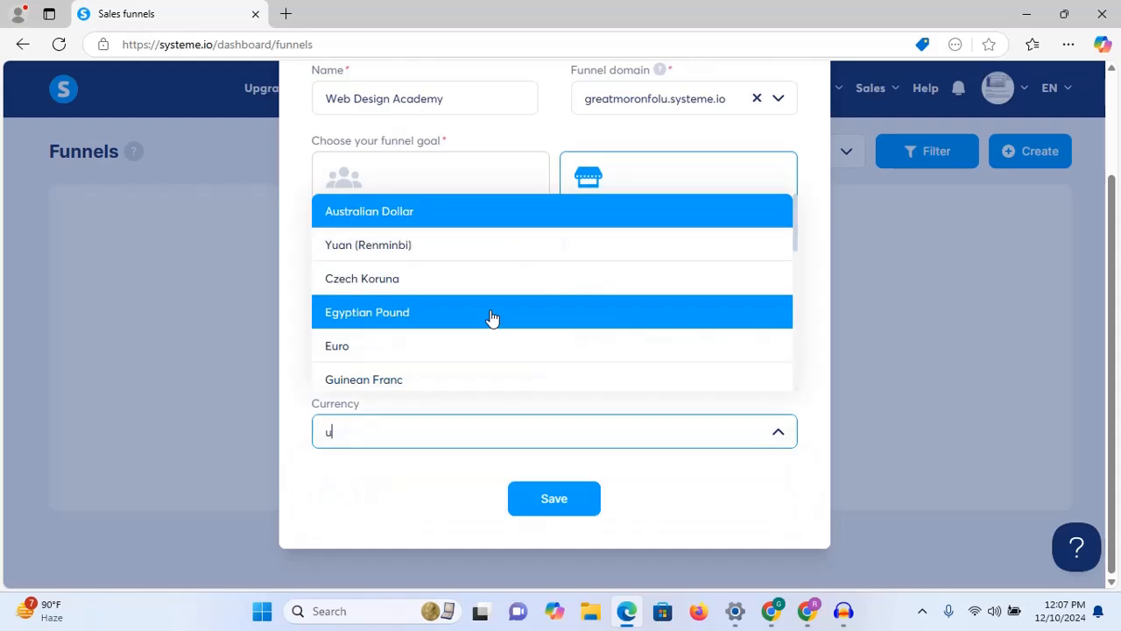
text(sd)
key(BackSpace)
key(BackSpace)
key(BackSpace)
text(dolla)
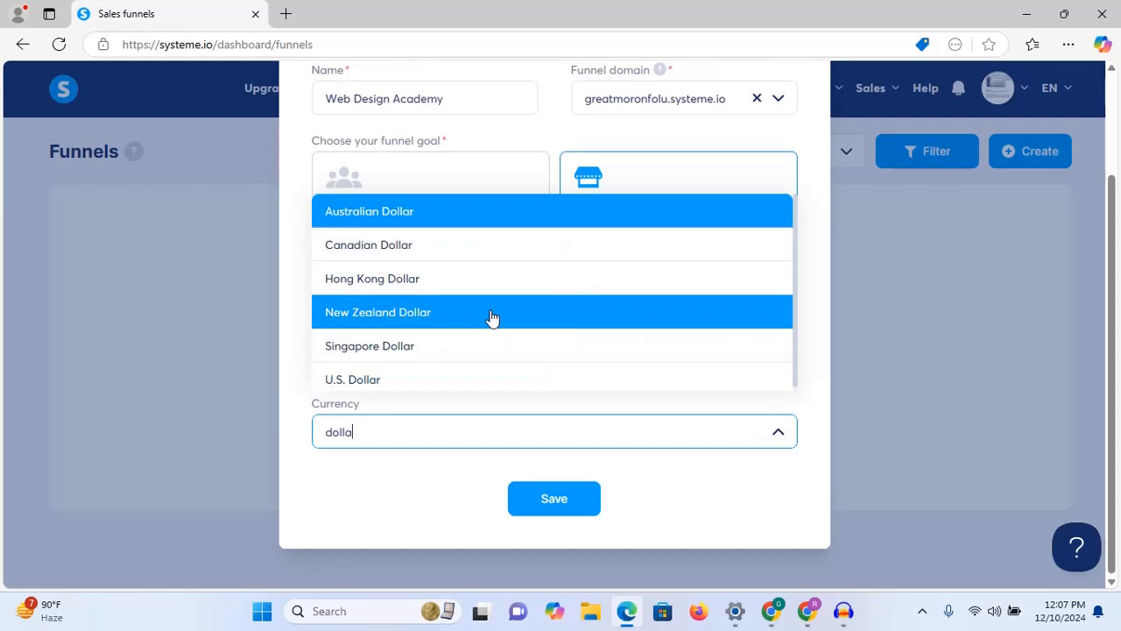
key(BackSpace)
click(383, 381)
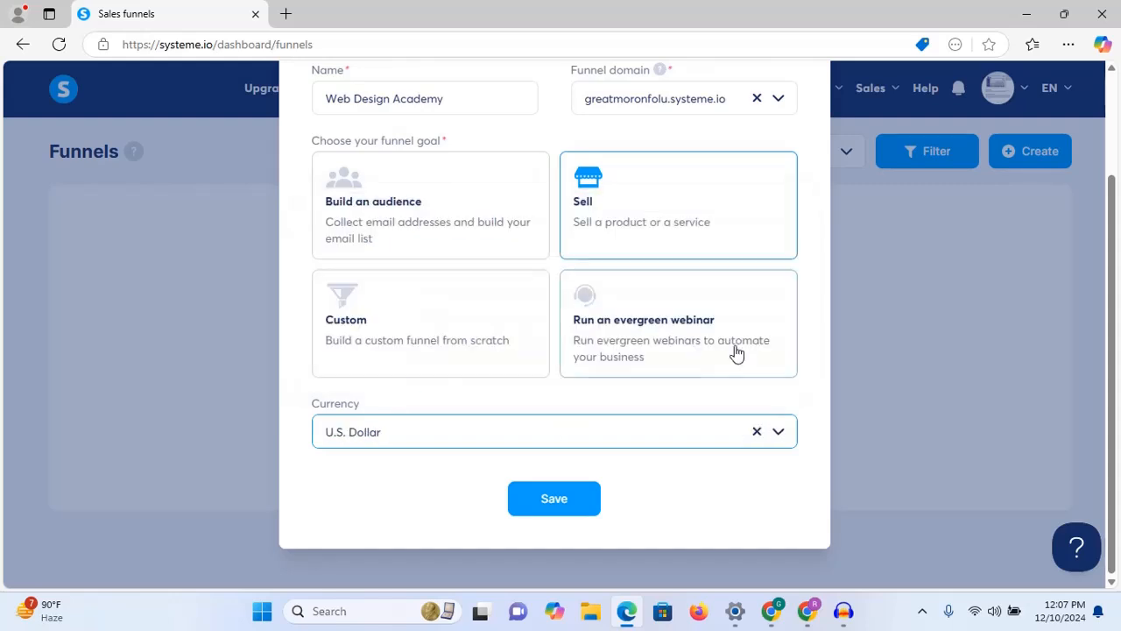
click(817, 353)
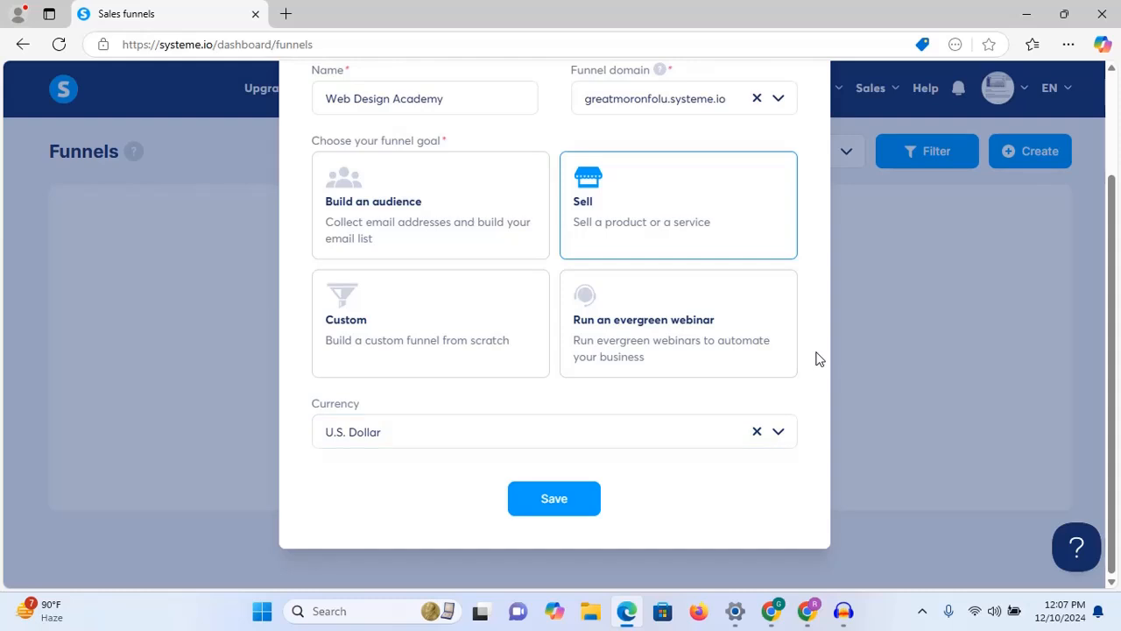
click(558, 498)
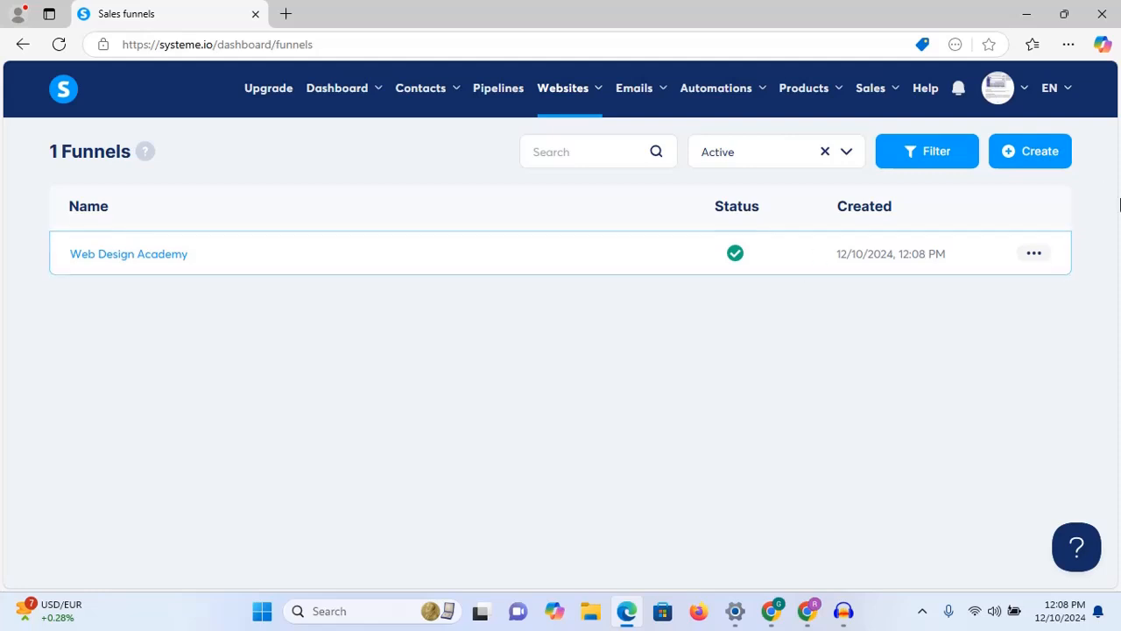
Step: Open the Web Design Academy funnel view in a new tab, then return to the funnels list
click(1033, 253)
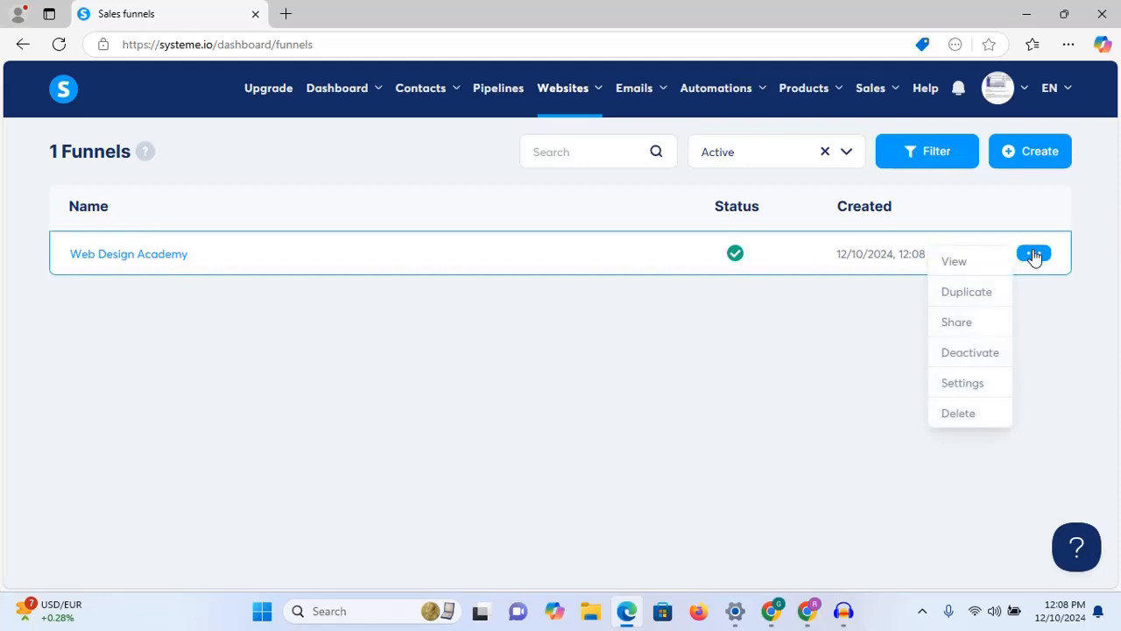
right_click(958, 268)
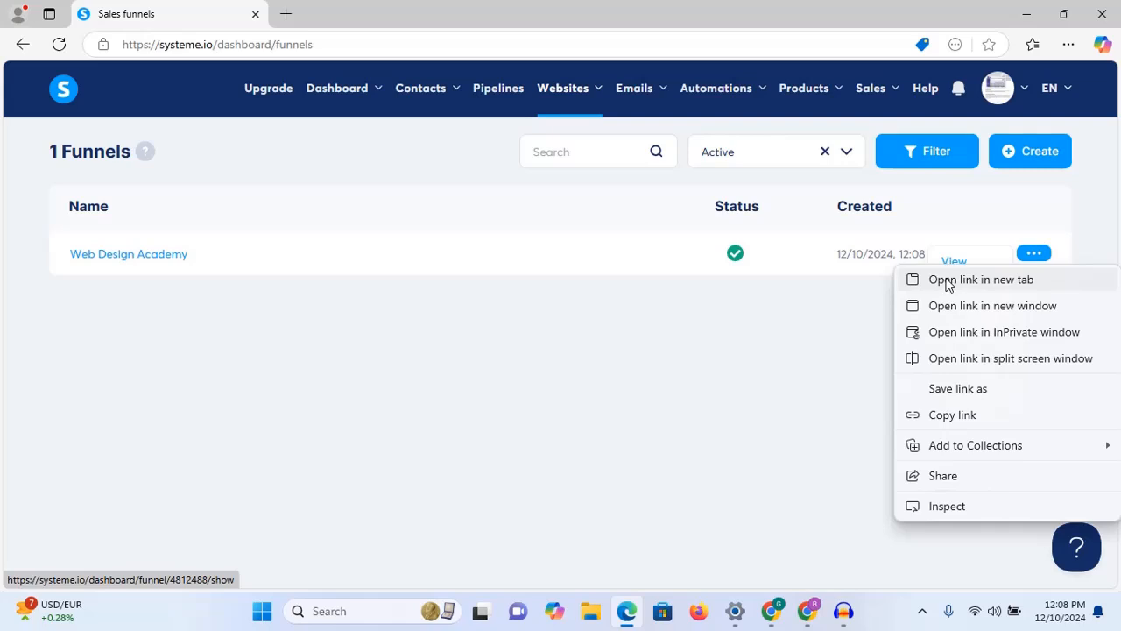
click(946, 280)
click(310, 13)
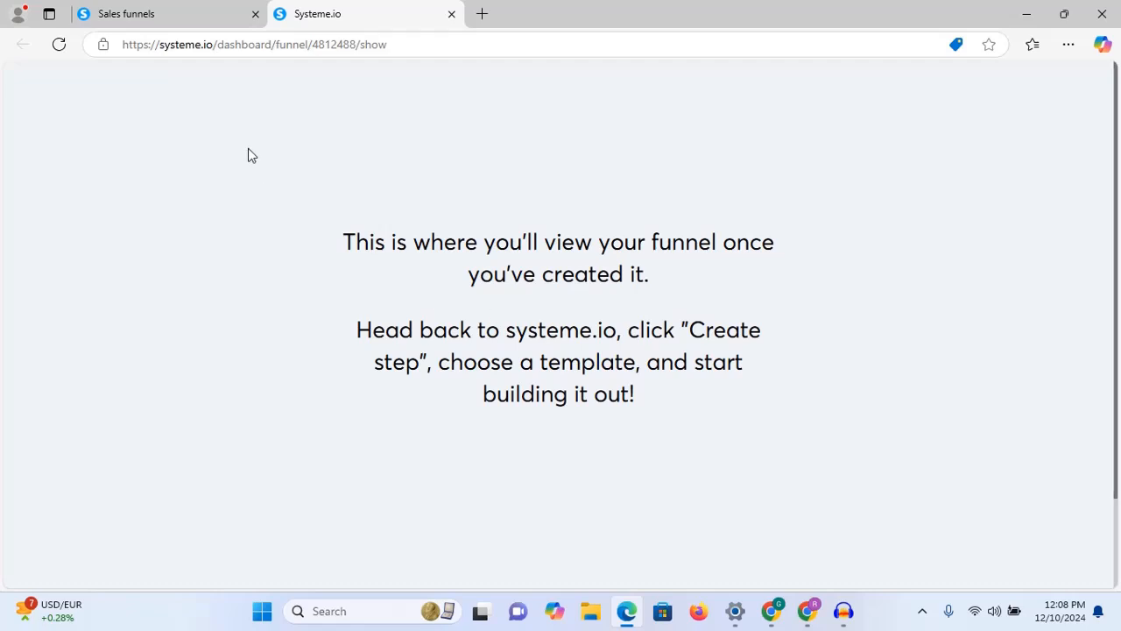
drag(268, 219, 629, 438)
click(316, 186)
click(156, 8)
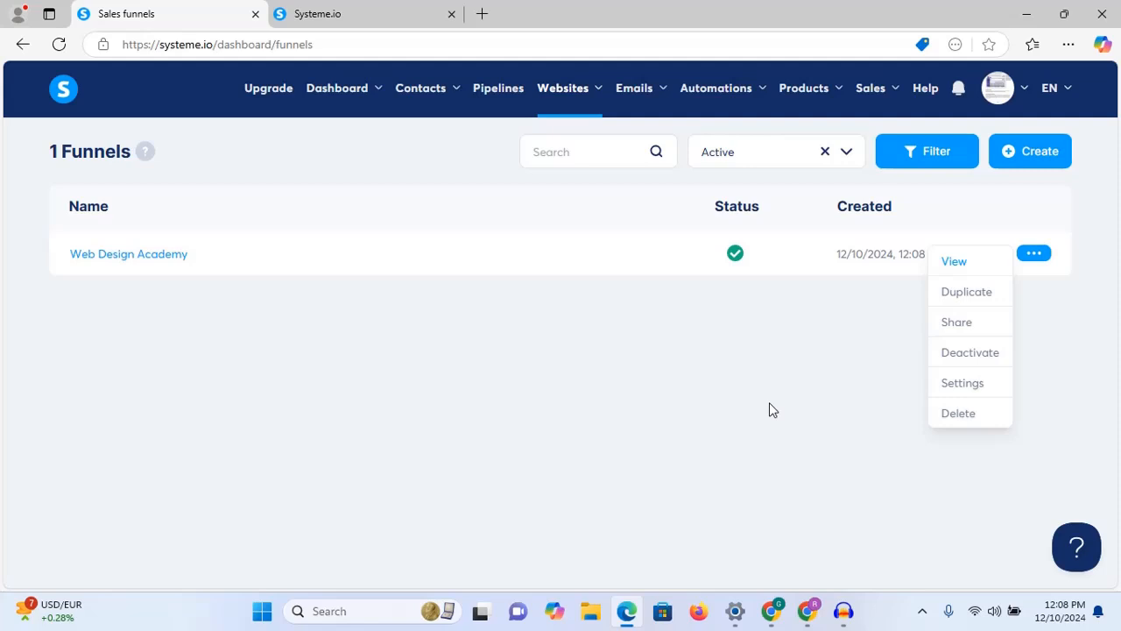
click(842, 298)
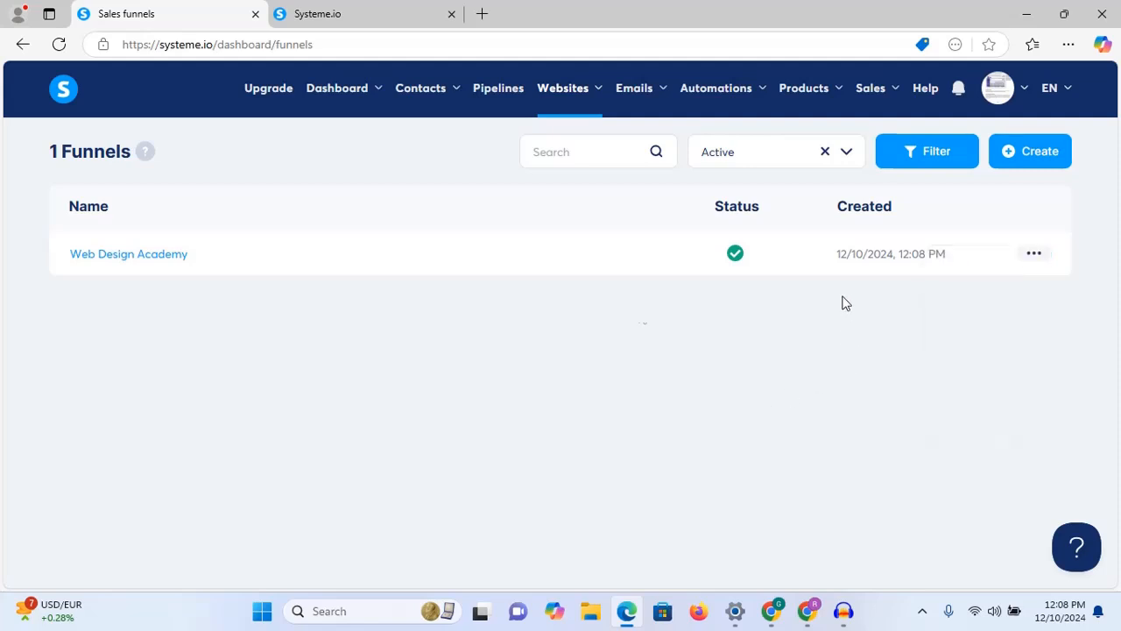
Step: Open the Web Design Academy funnel and page through the Order Form step's templates
click(134, 255)
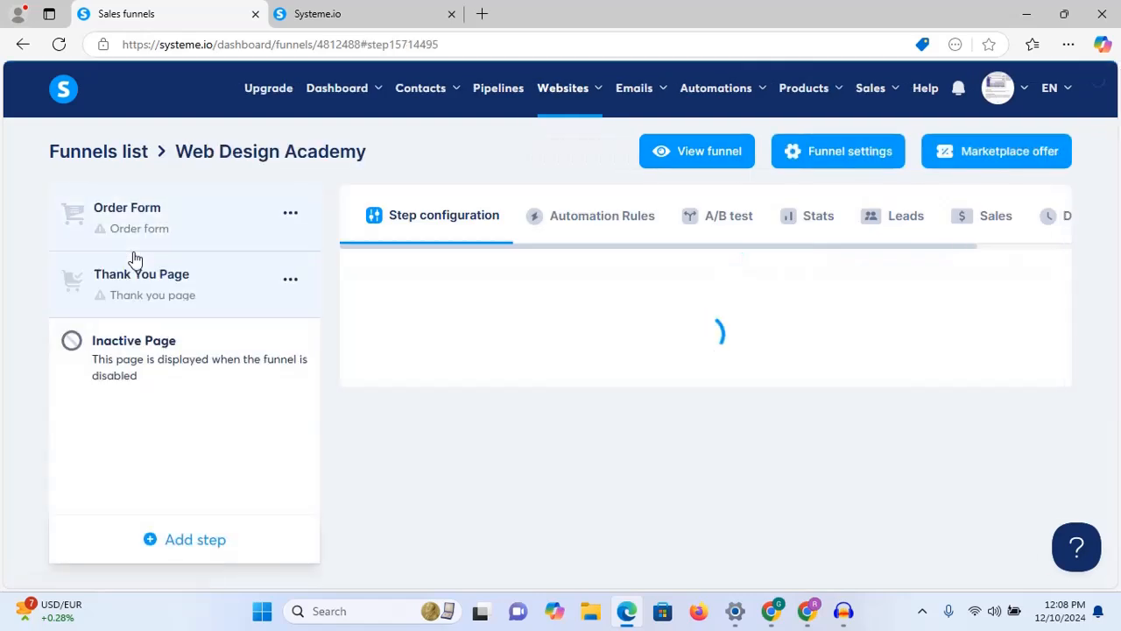
click(290, 278)
click(333, 254)
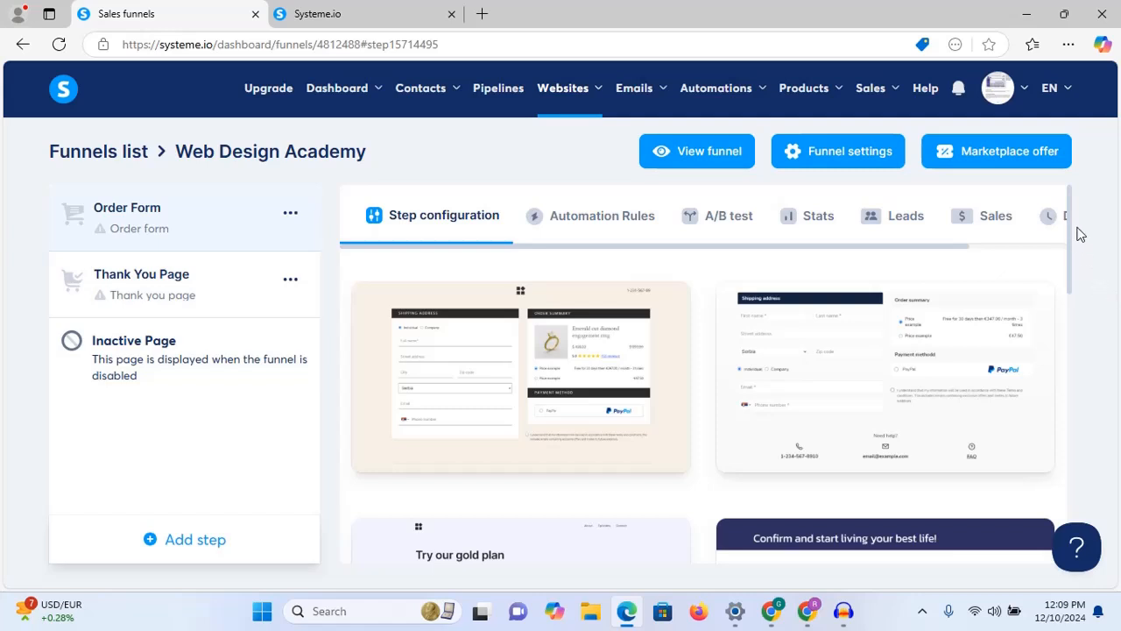
drag(1068, 233, 1071, 513)
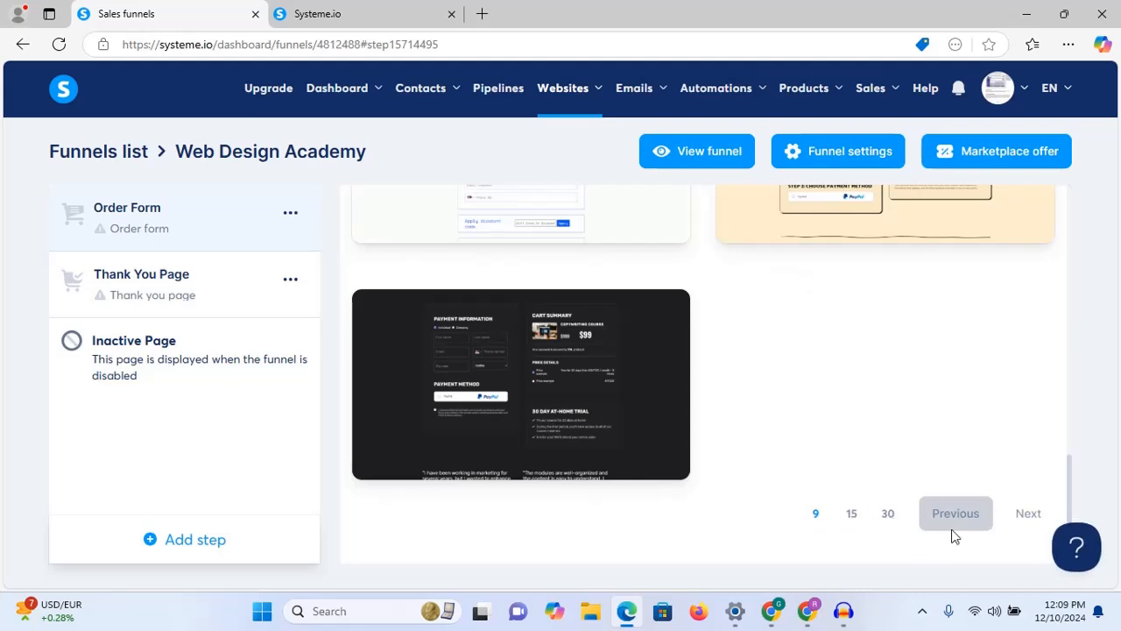
click(1035, 519)
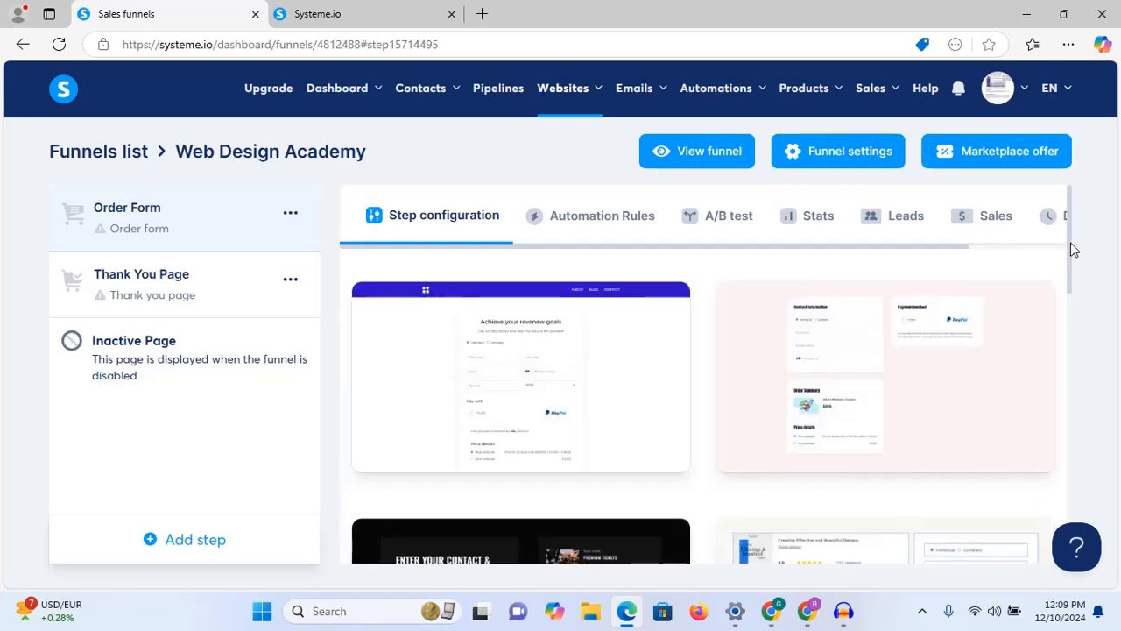
drag(1074, 250, 1076, 330)
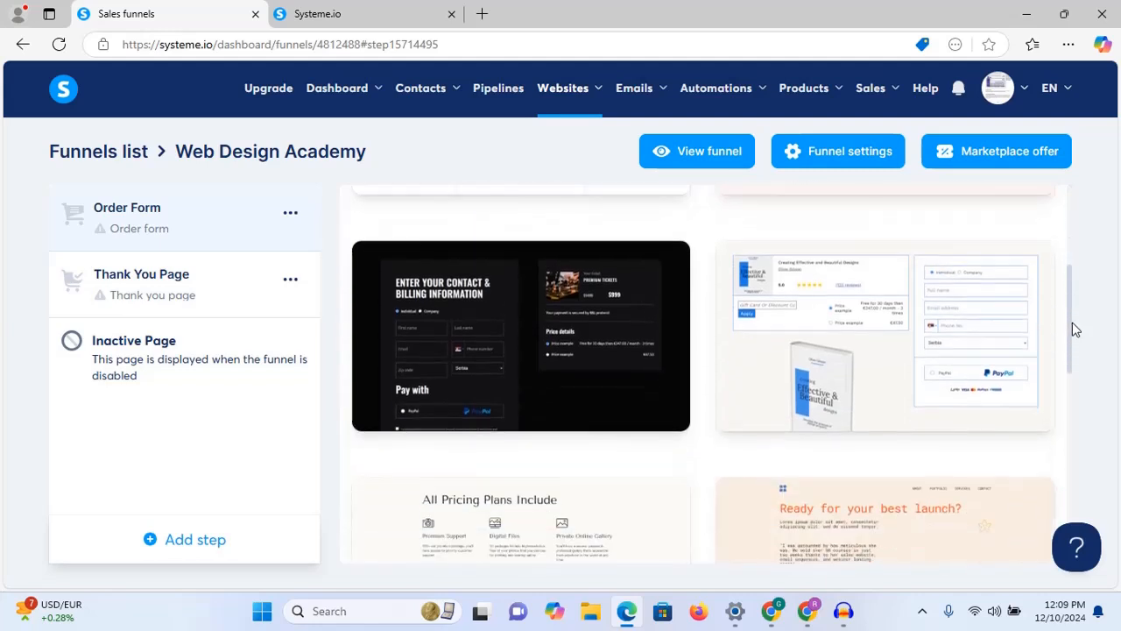
mouse_move(536, 319)
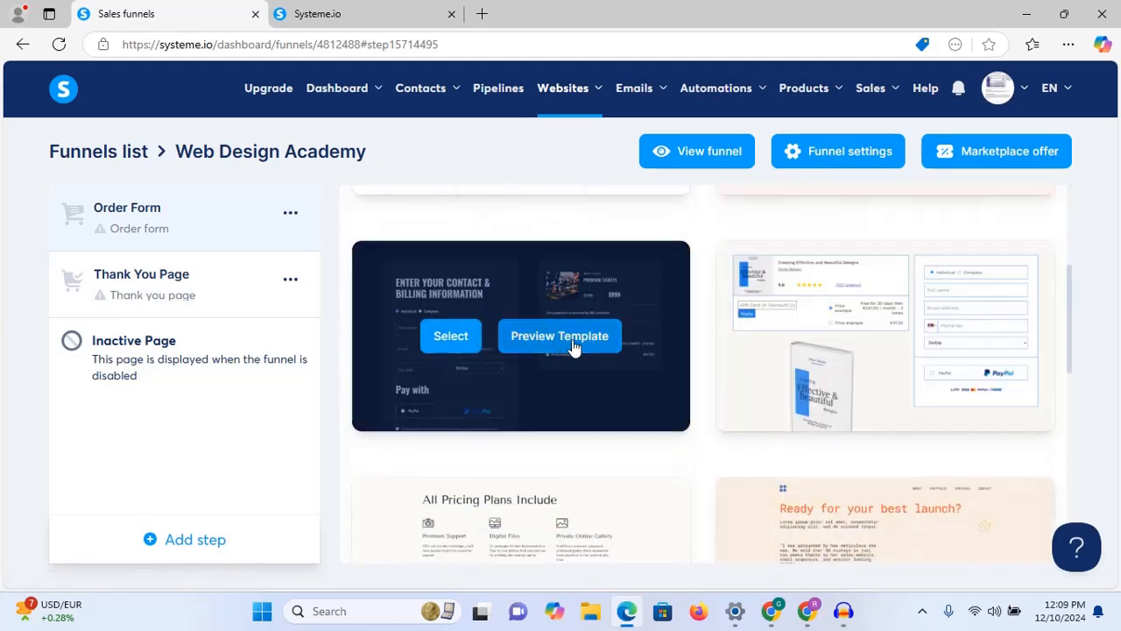
Step: Preview the dark contact-and-billing checkout template in a new tab and test its First name field
click(561, 342)
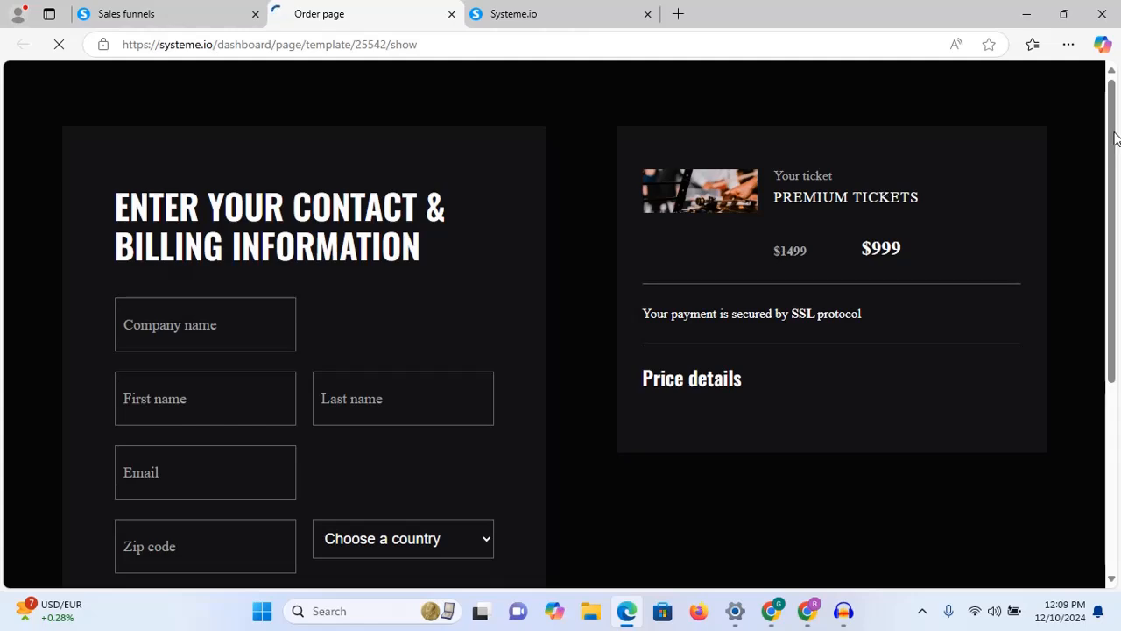
scroll(1096, 378, down, 3)
scroll(1096, 378, up, 3)
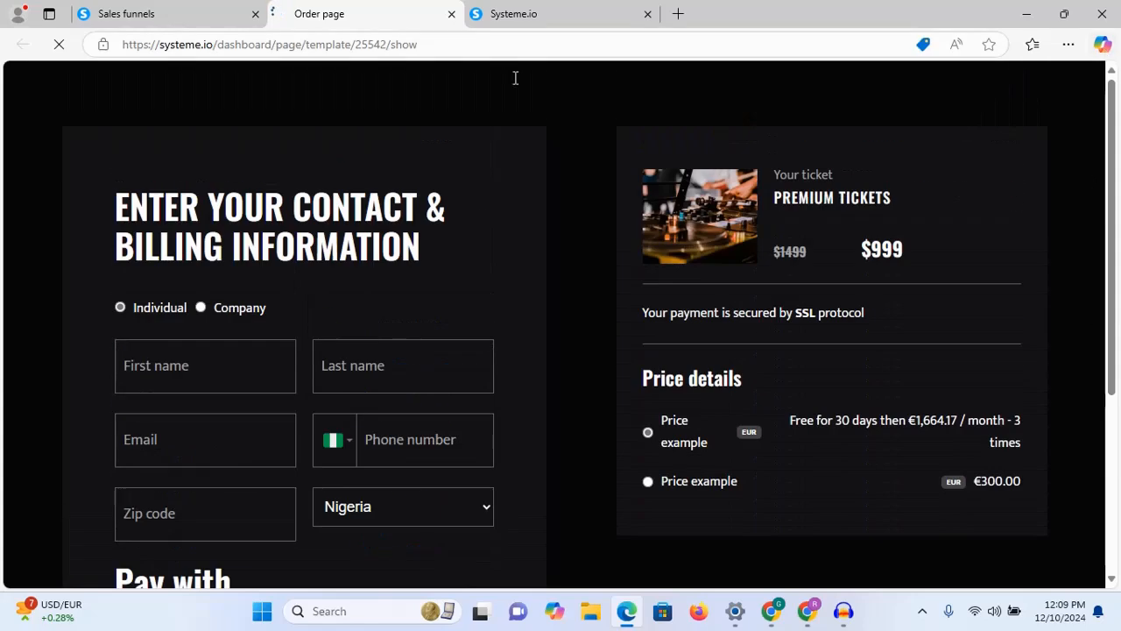
click(149, 13)
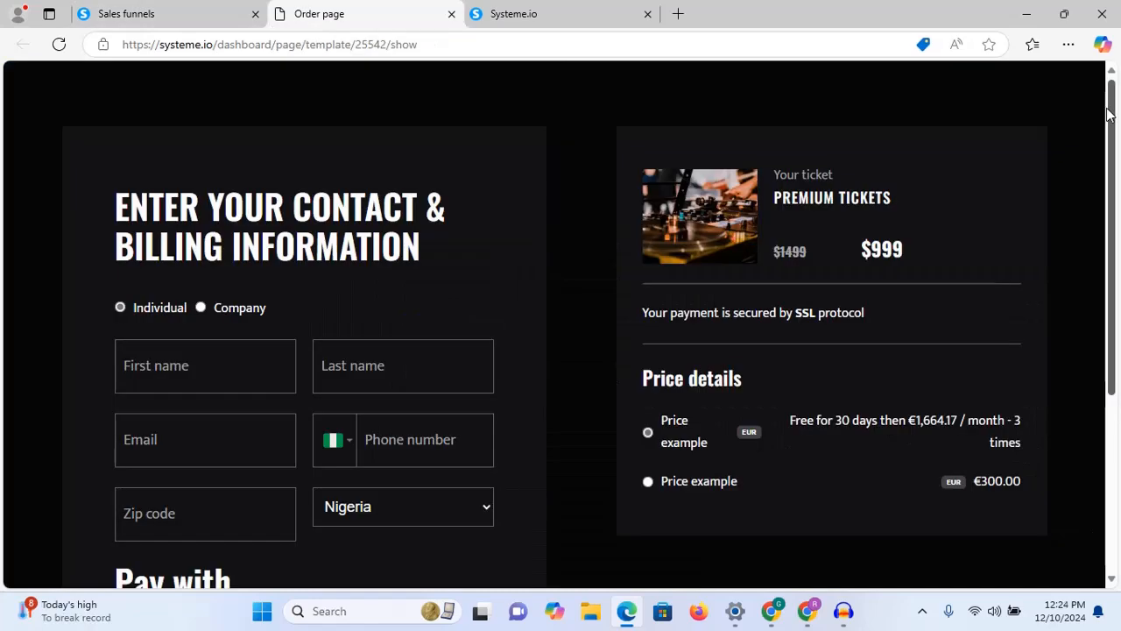
mouse_move(1109, 120)
mouse_down()
mouse_move(1111, 243)
mouse_move(1114, 87)
mouse_move(1114, 126)
mouse_up()
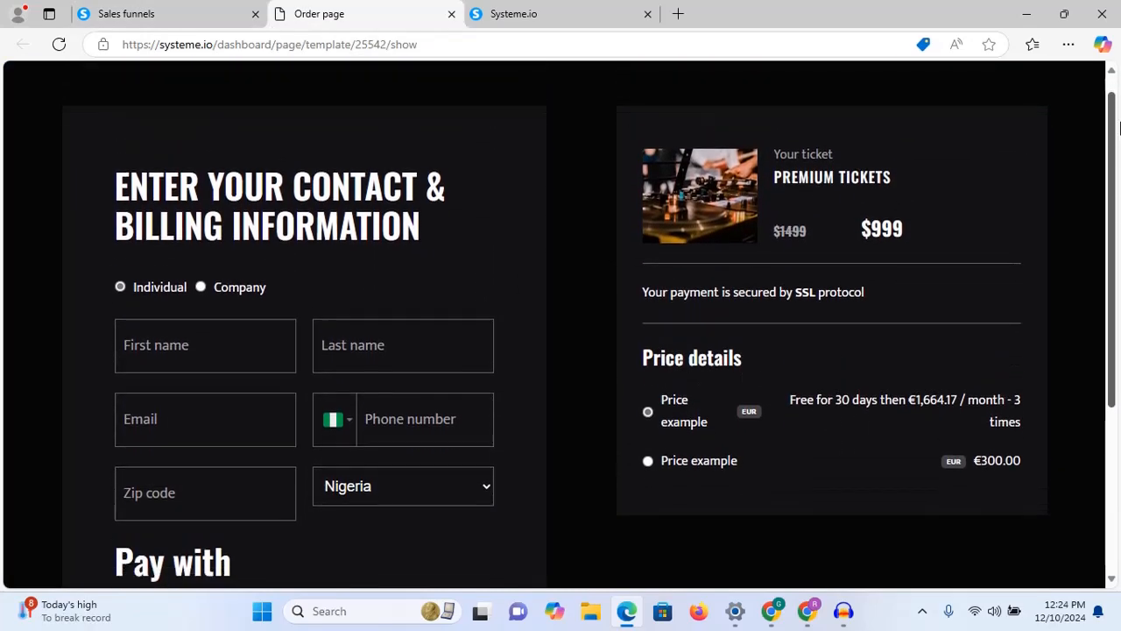
click(184, 346)
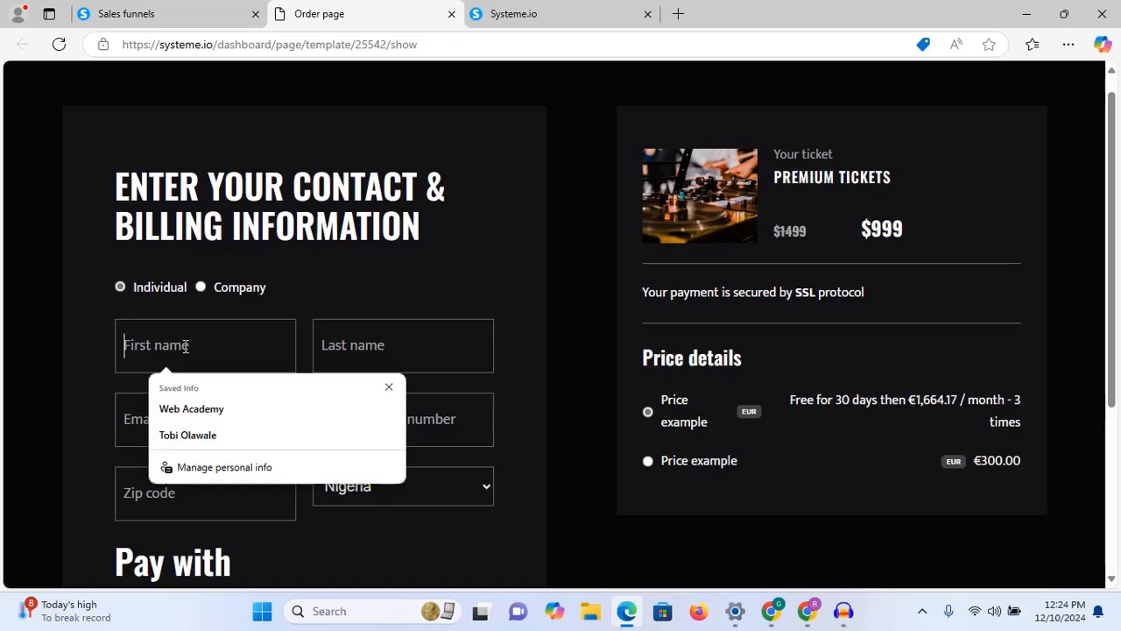
click(468, 267)
scroll(467, 267, down, 3)
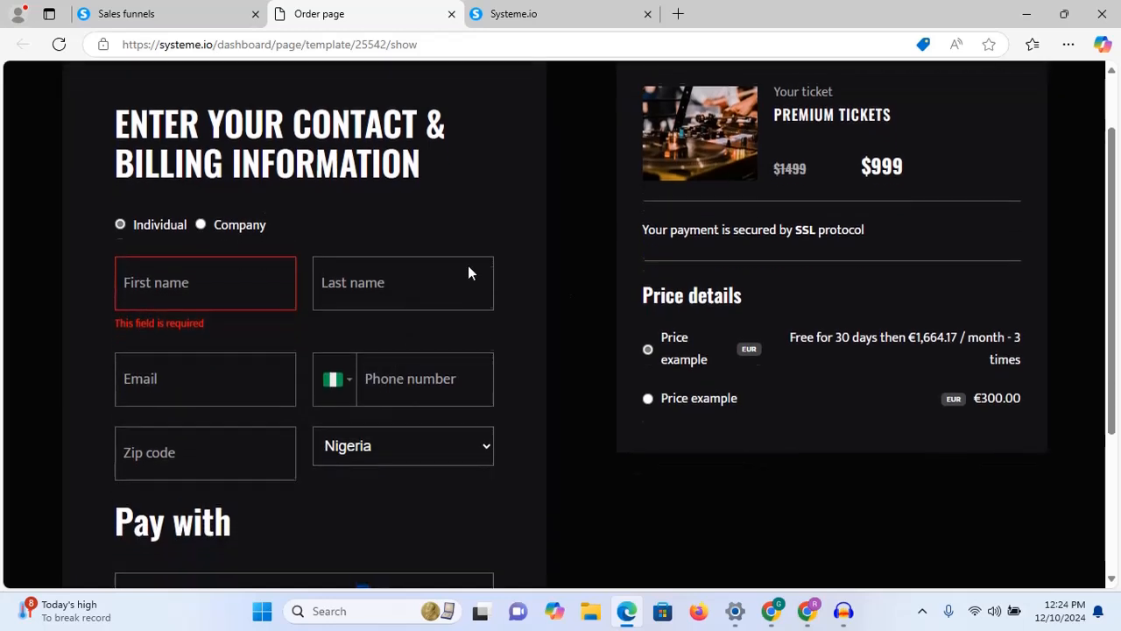
scroll(467, 272, up, 3)
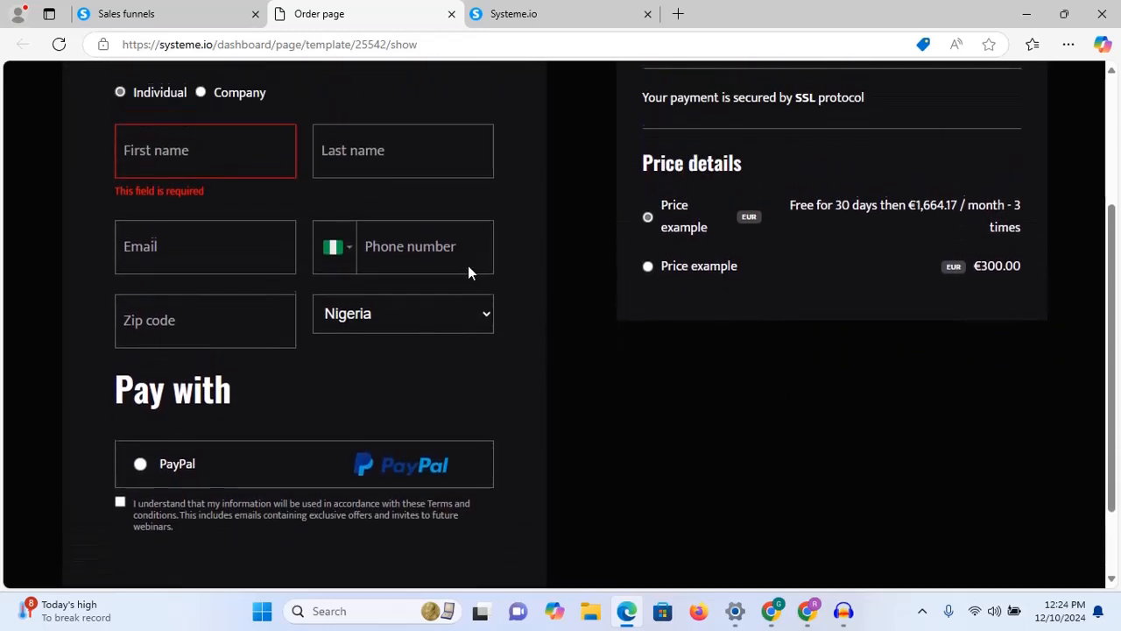
Step: Page through two more pages of checkout templates and preview the Book your package template
click(118, 11)
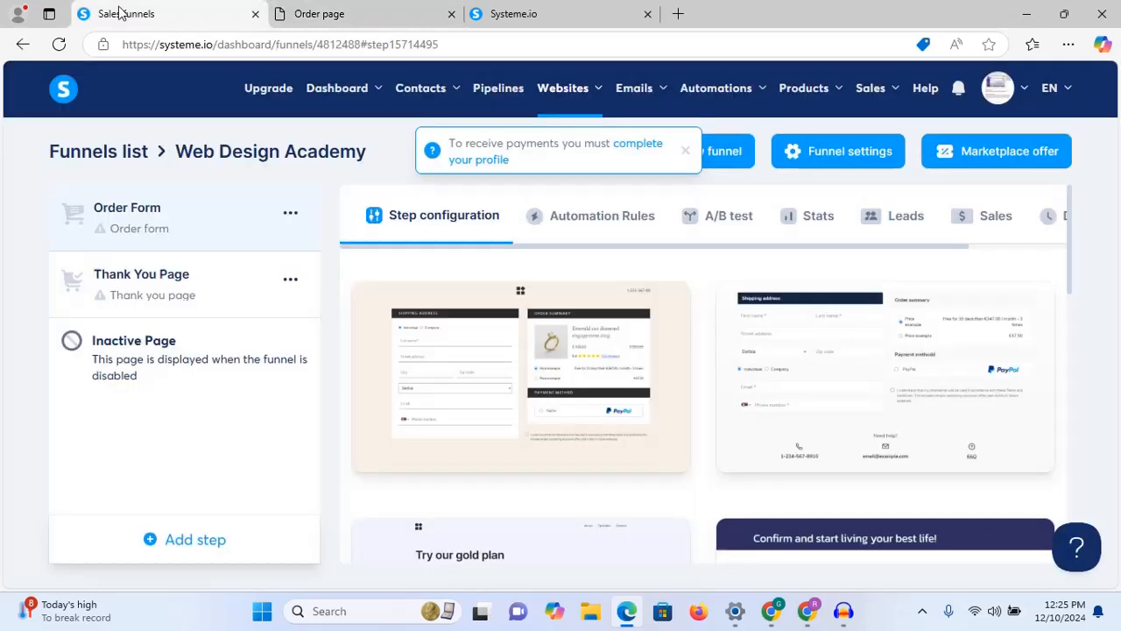
drag(1071, 215, 1068, 628)
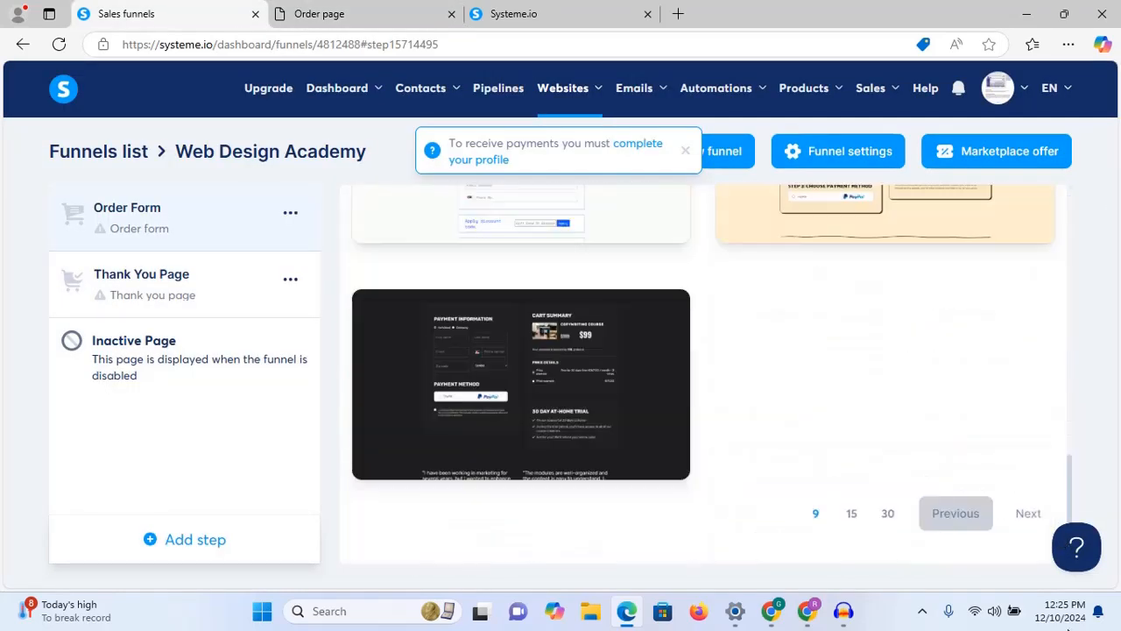
click(1026, 513)
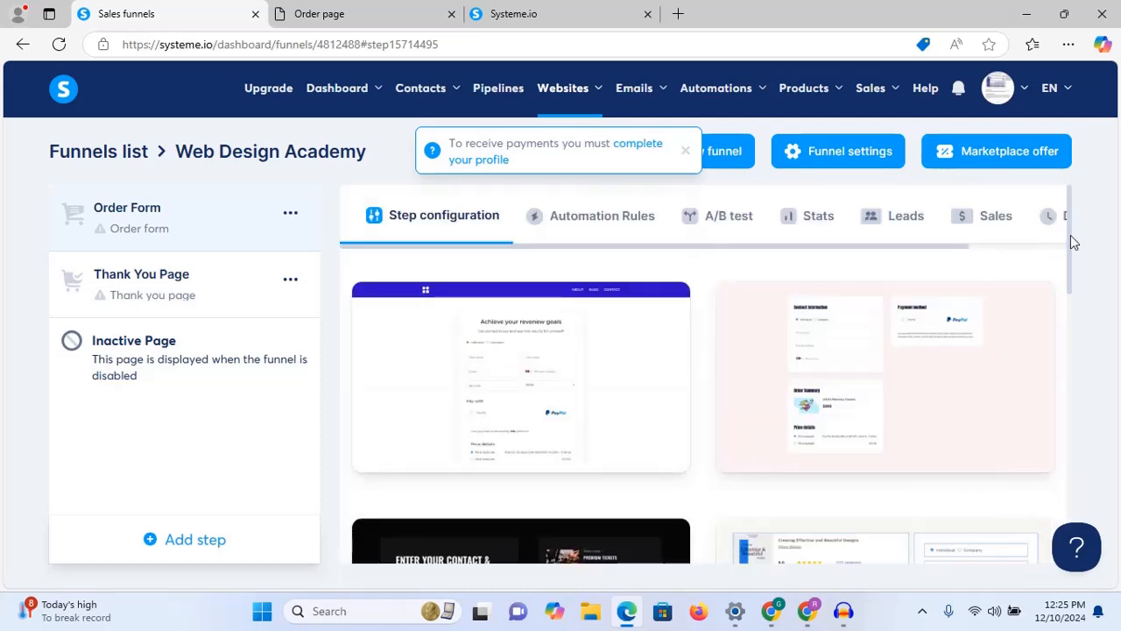
drag(1070, 237, 1045, 552)
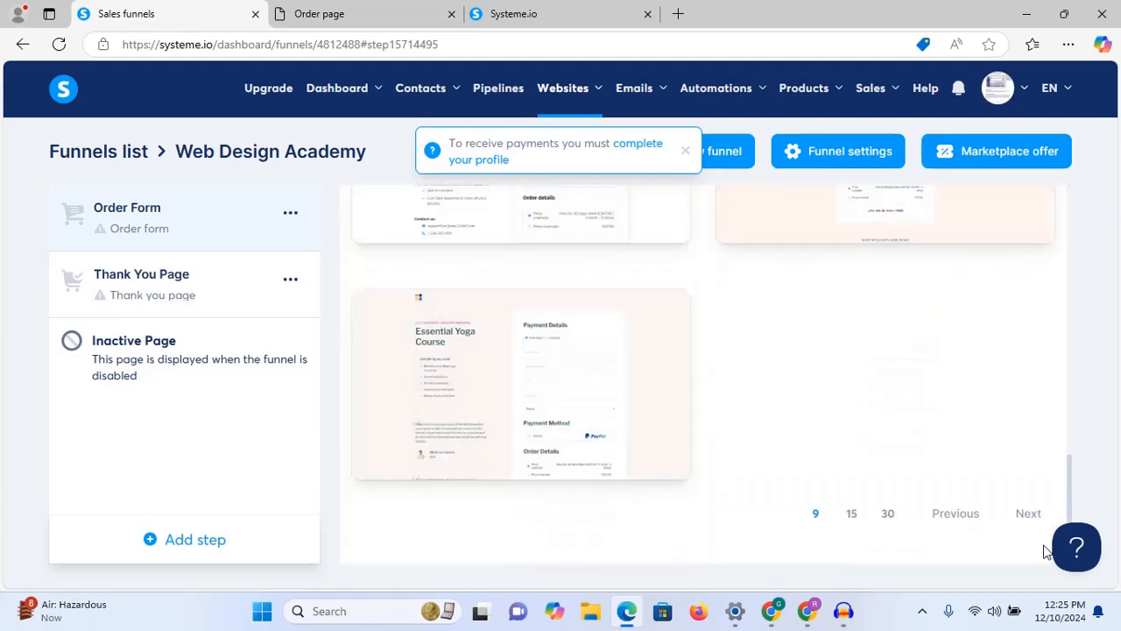
click(1022, 514)
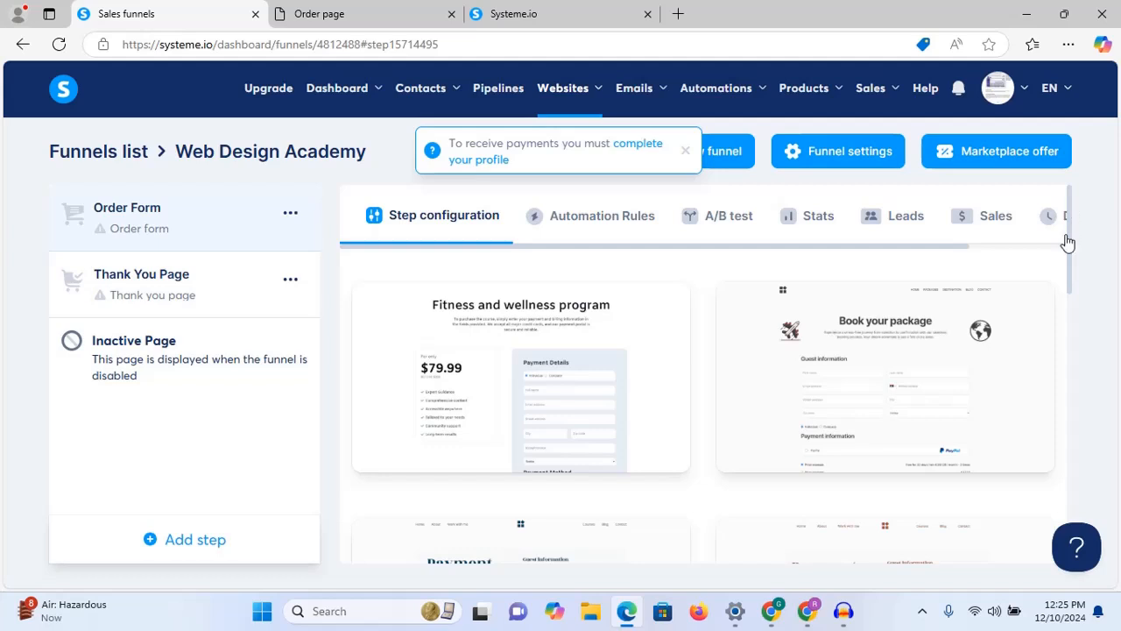
drag(1071, 239, 1069, 271)
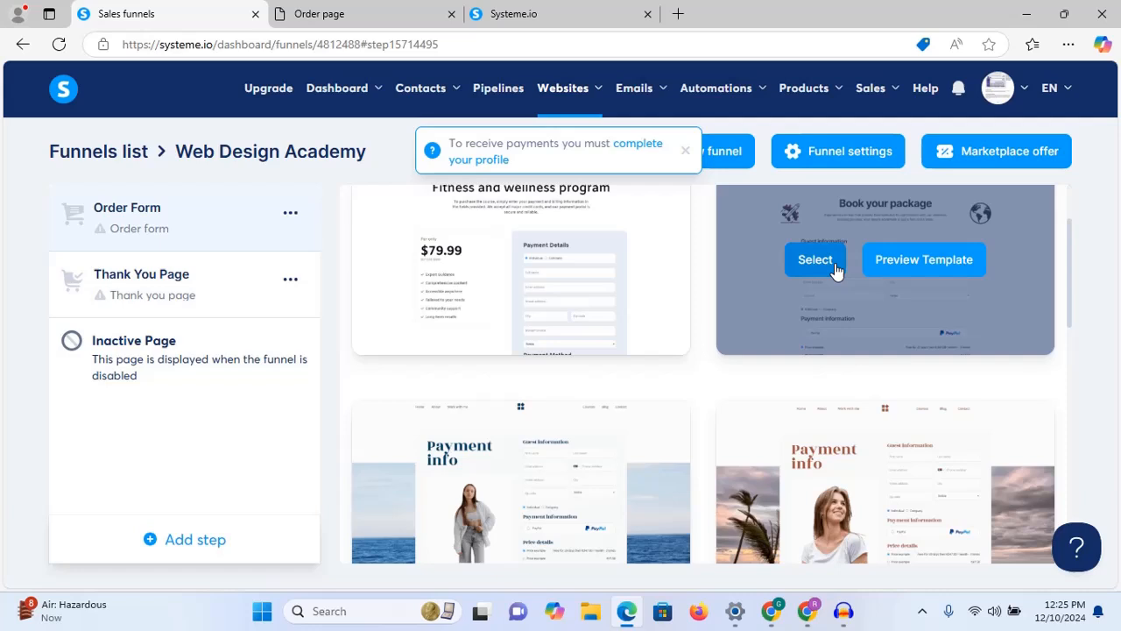
click(921, 263)
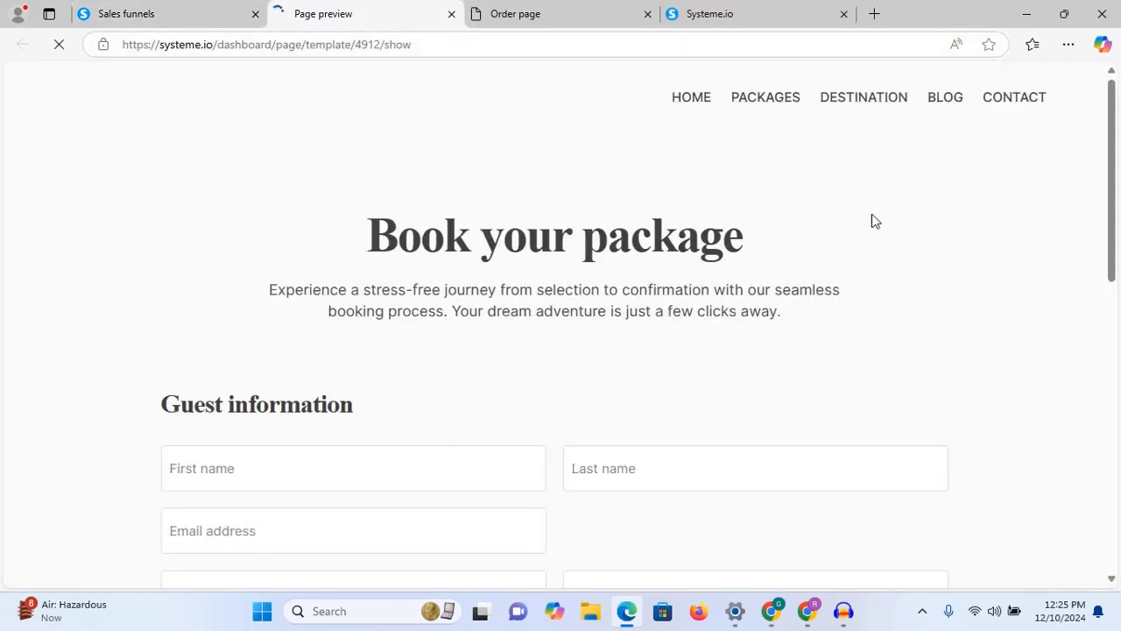
Step: Scroll the Book your package preview, then return to the gallery and dismiss the profile notice
drag(1113, 161, 1089, 155)
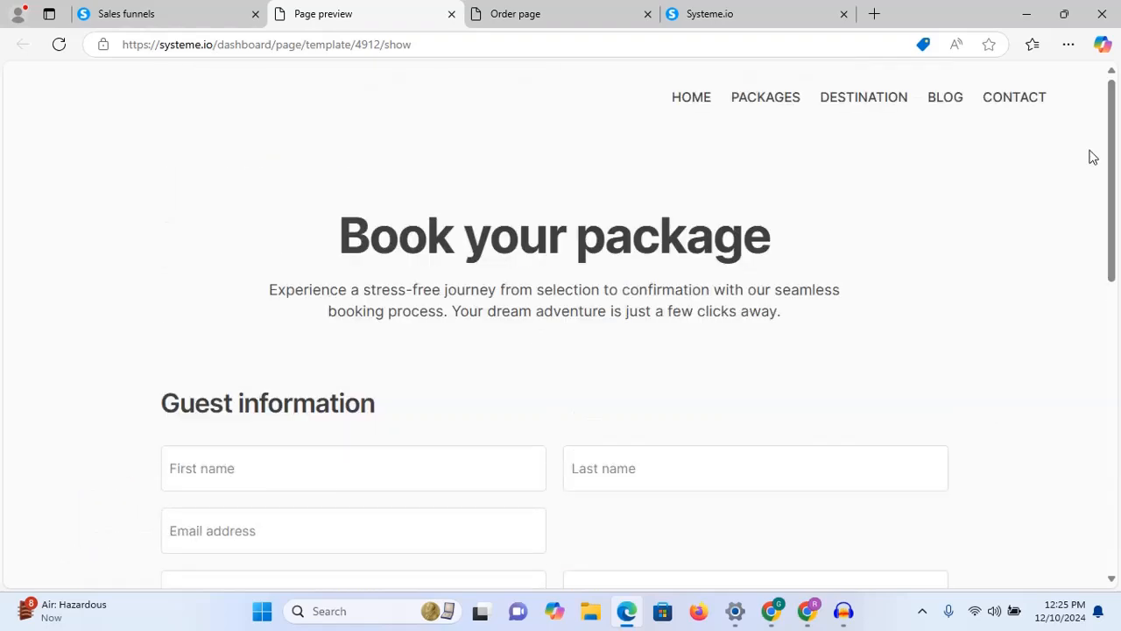
click(172, 11)
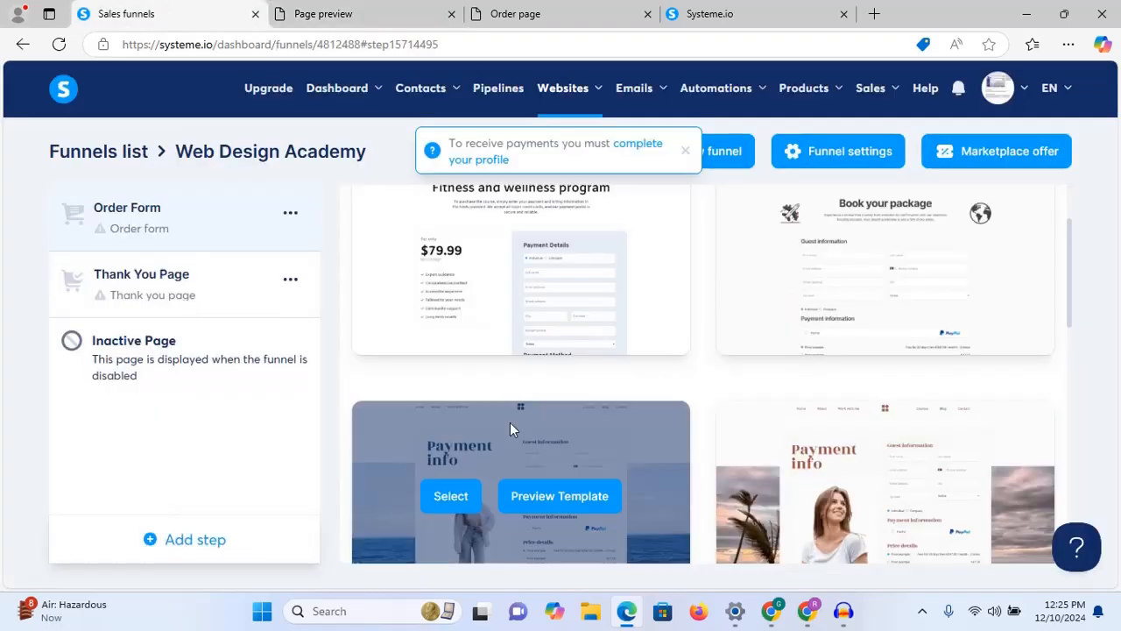
click(686, 153)
Step: Open Websites > Sales funnels in a new tab and move that tab first
mouse_move(601, 95)
right_click(576, 169)
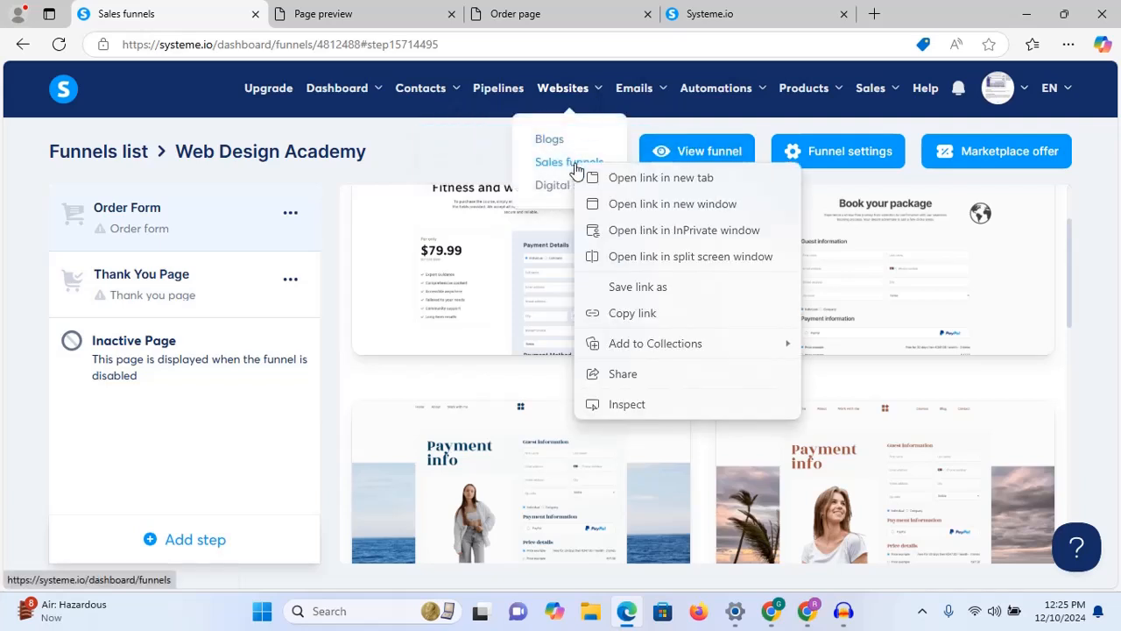
click(613, 178)
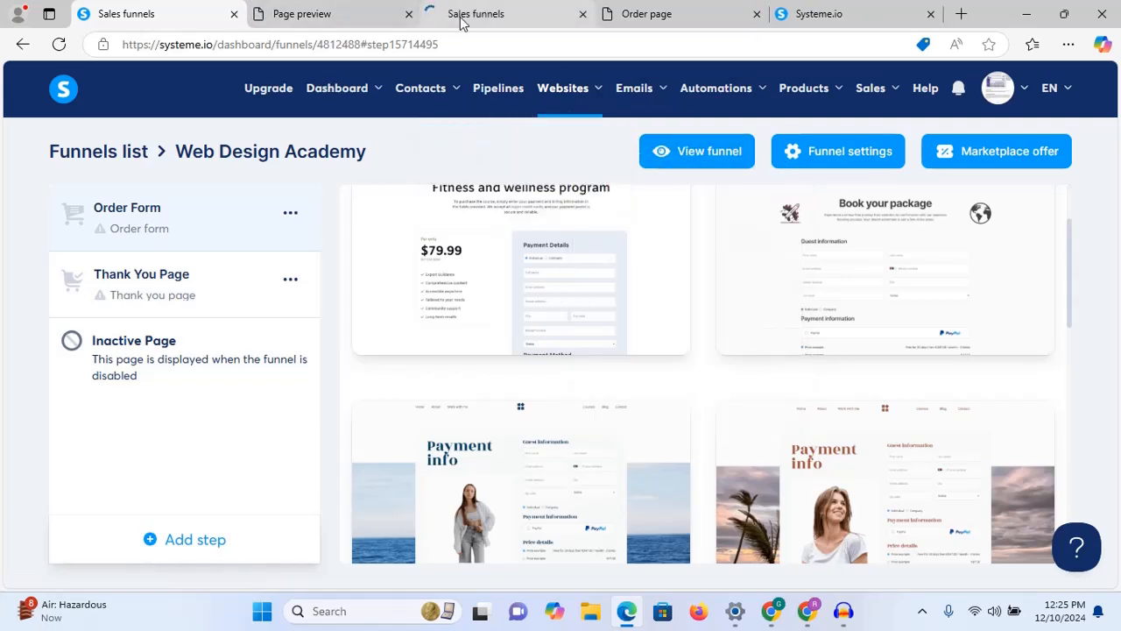
drag(462, 22, 141, 13)
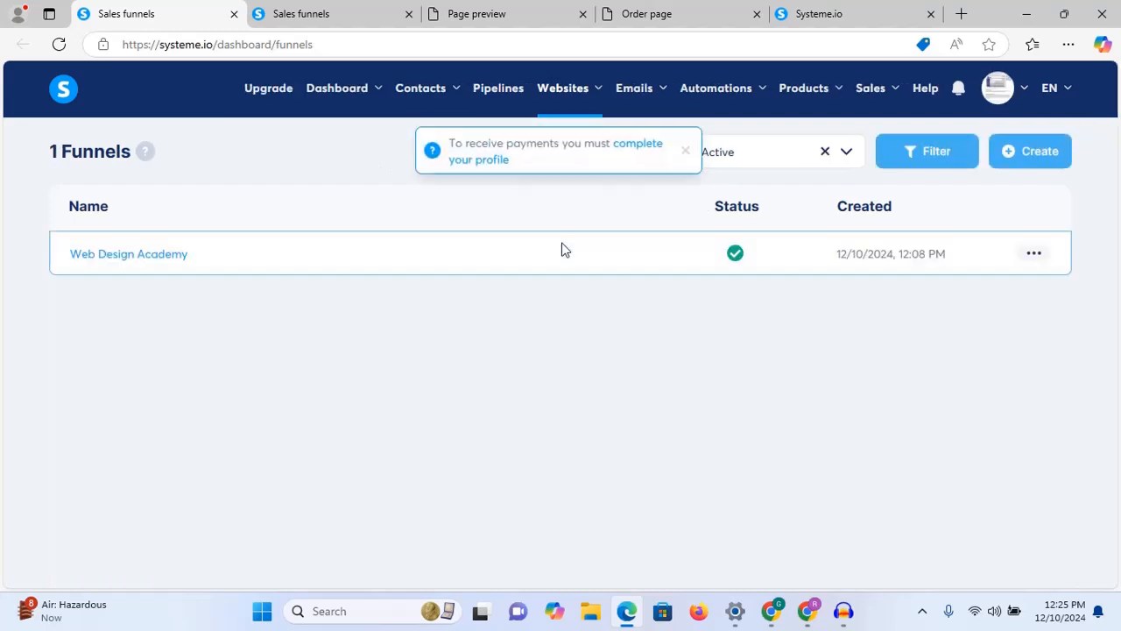
Step: Start a new funnel and name it Web Design Enrollment
click(1031, 150)
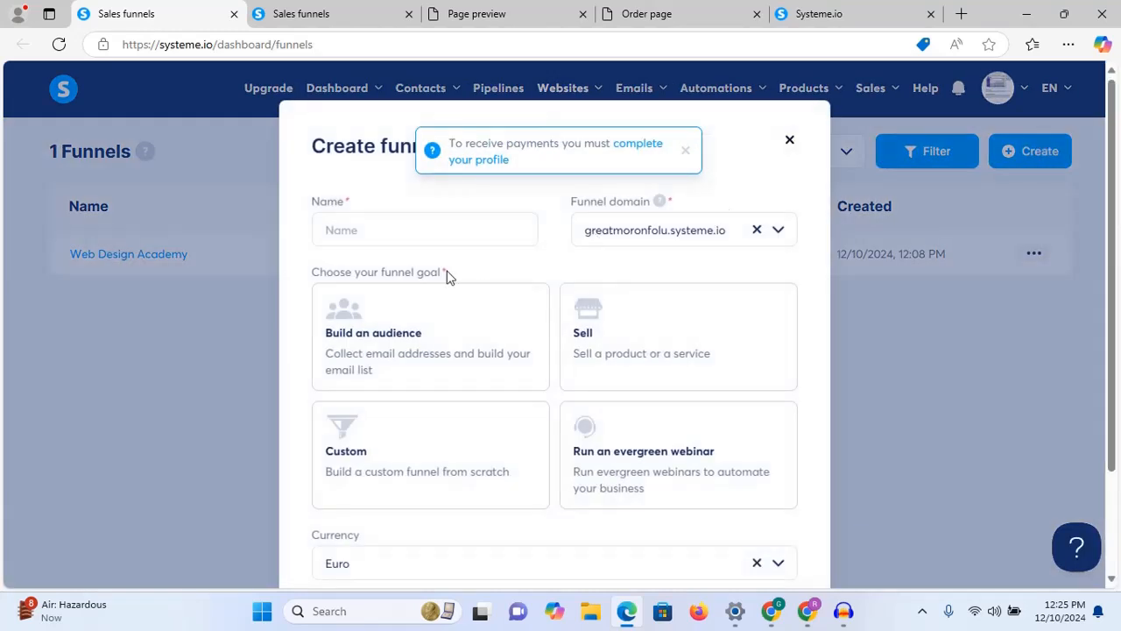
click(419, 225)
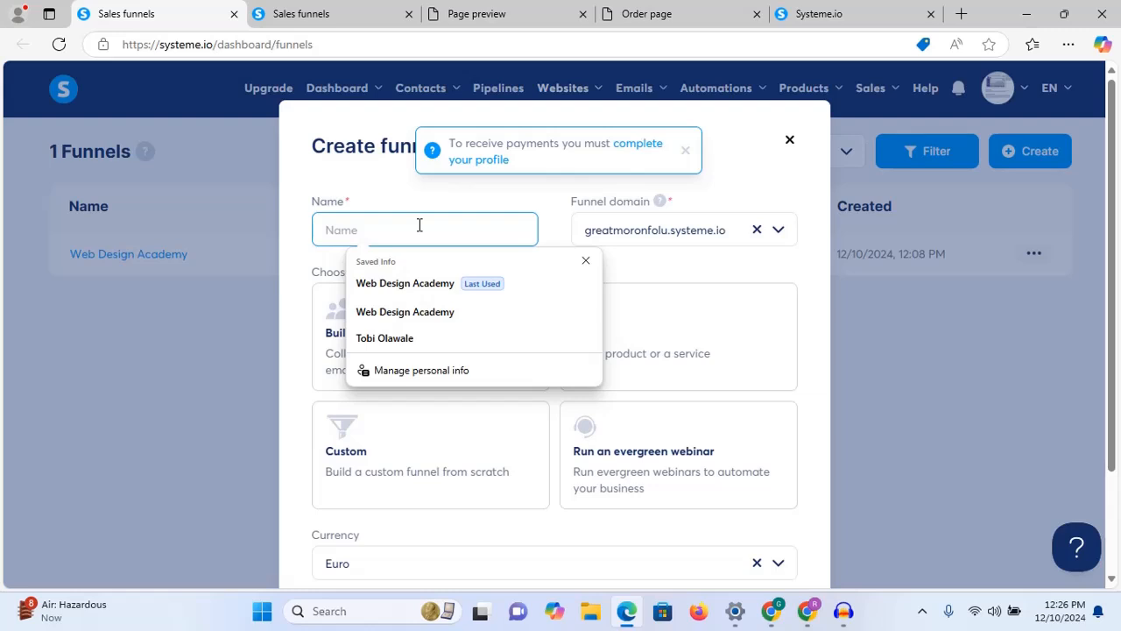
text(E)
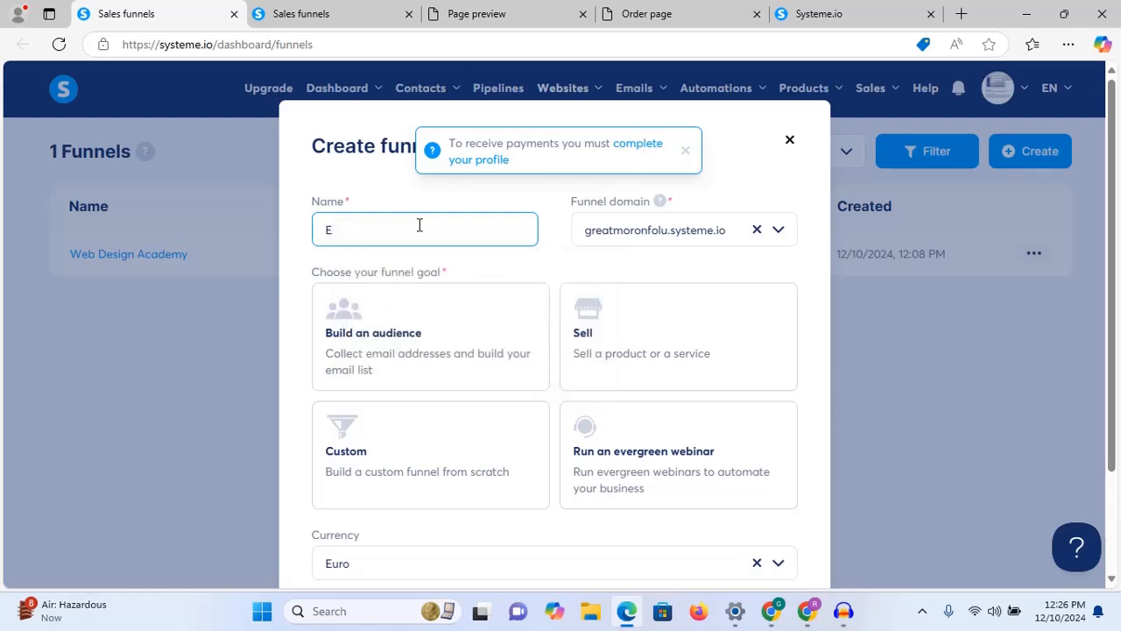
key(BackSpace)
text(Web)
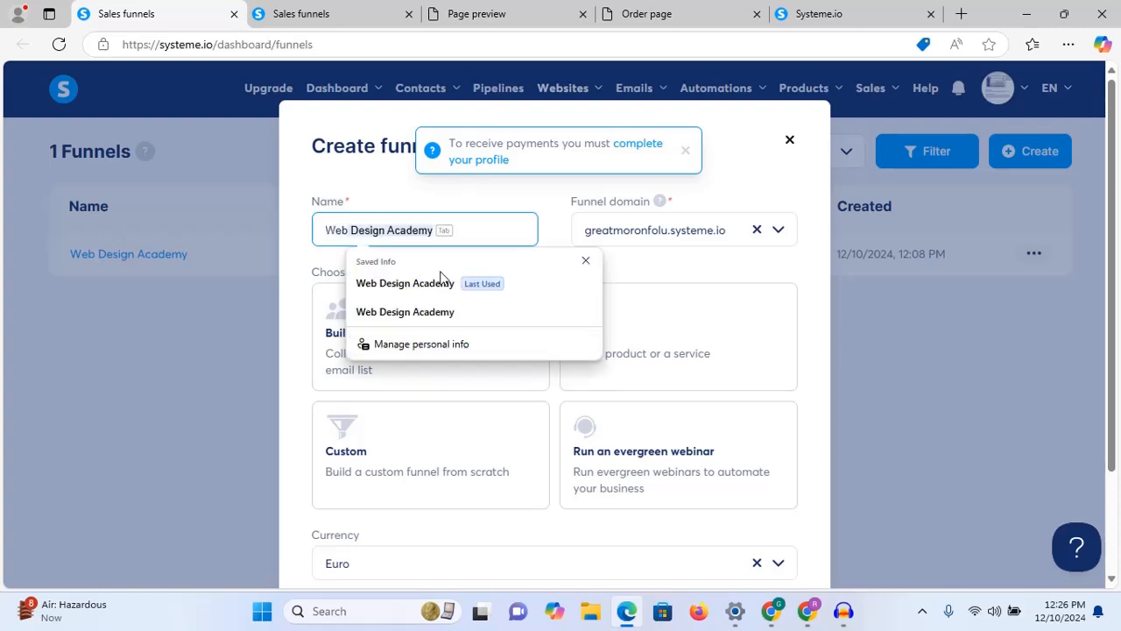
key(Tab)
key(BackSpace)
key(BackSpace)
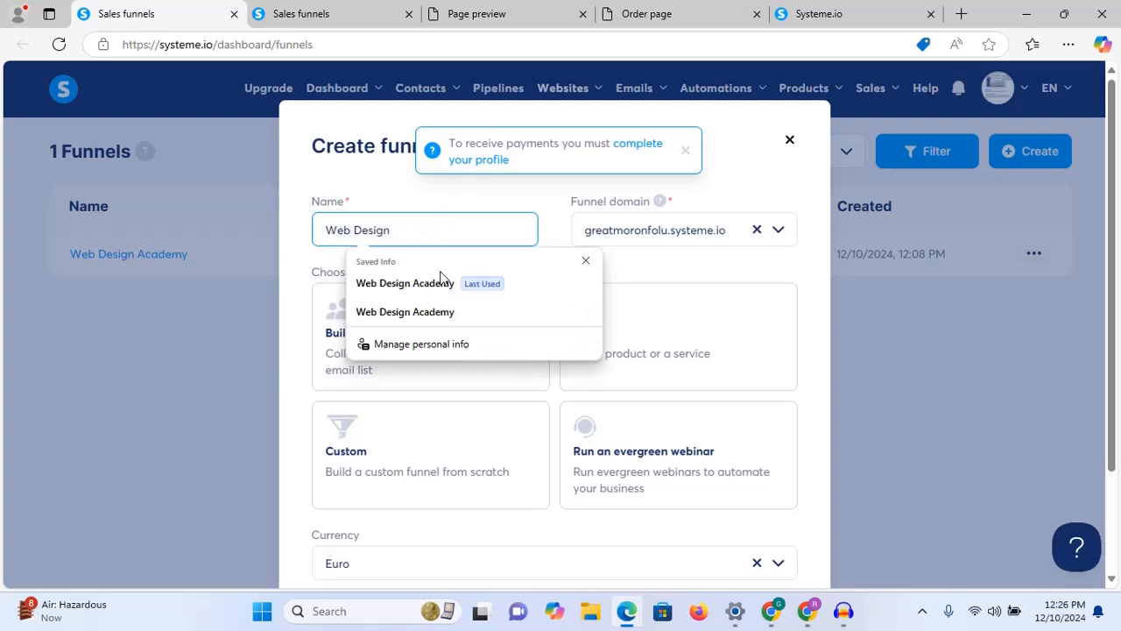
text(En)
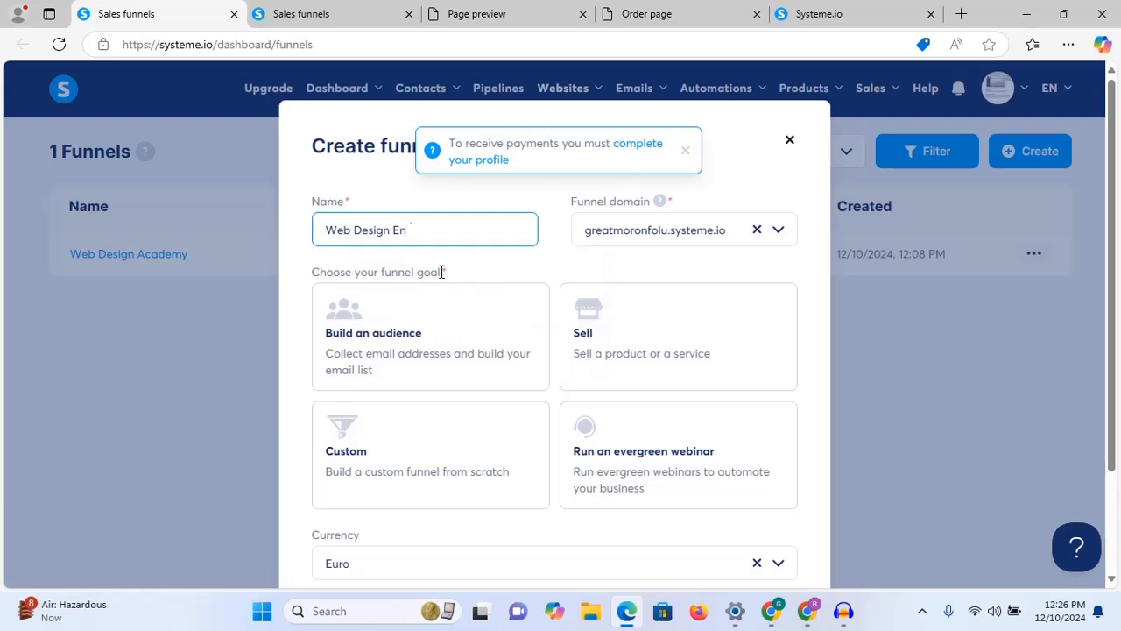
text(rollment)
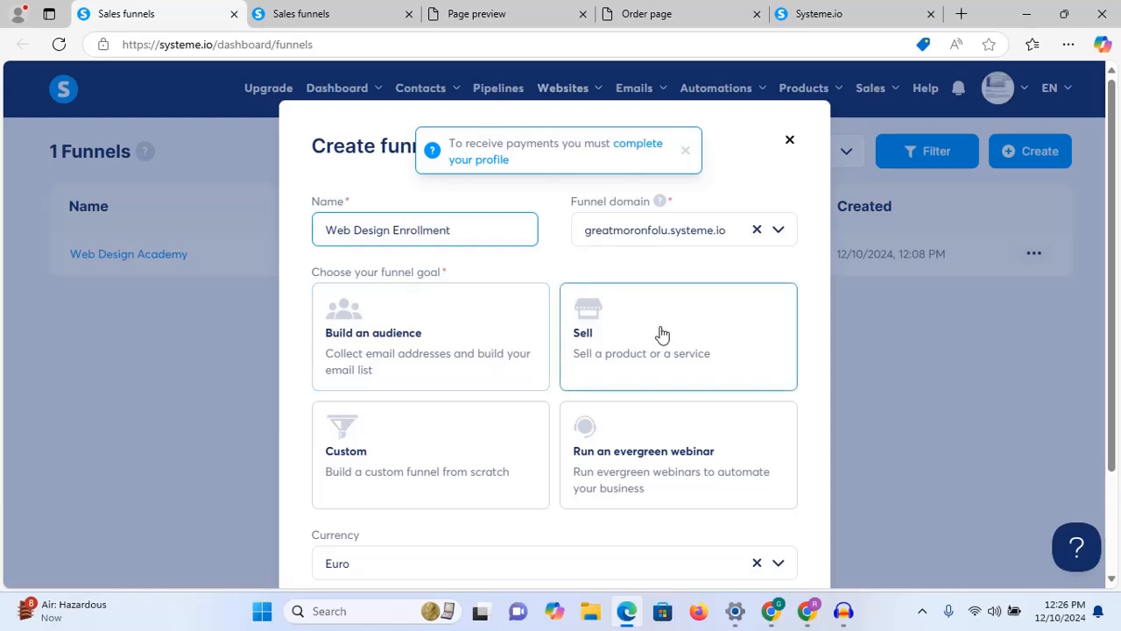
Step: Set the funnel goal to Build an audience
click(448, 346)
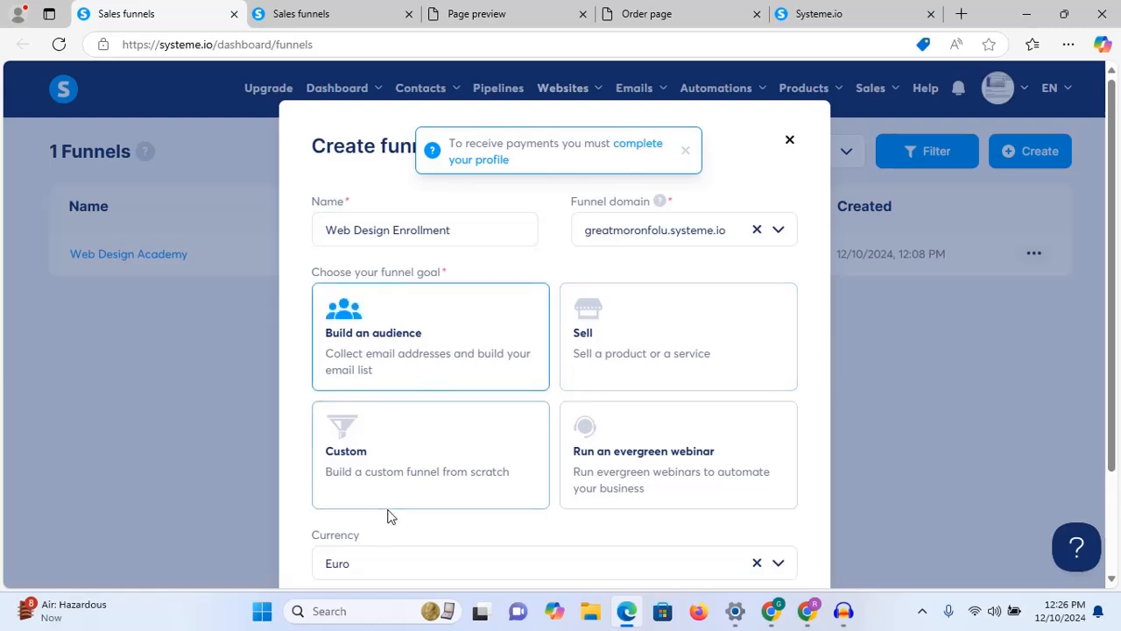
click(401, 482)
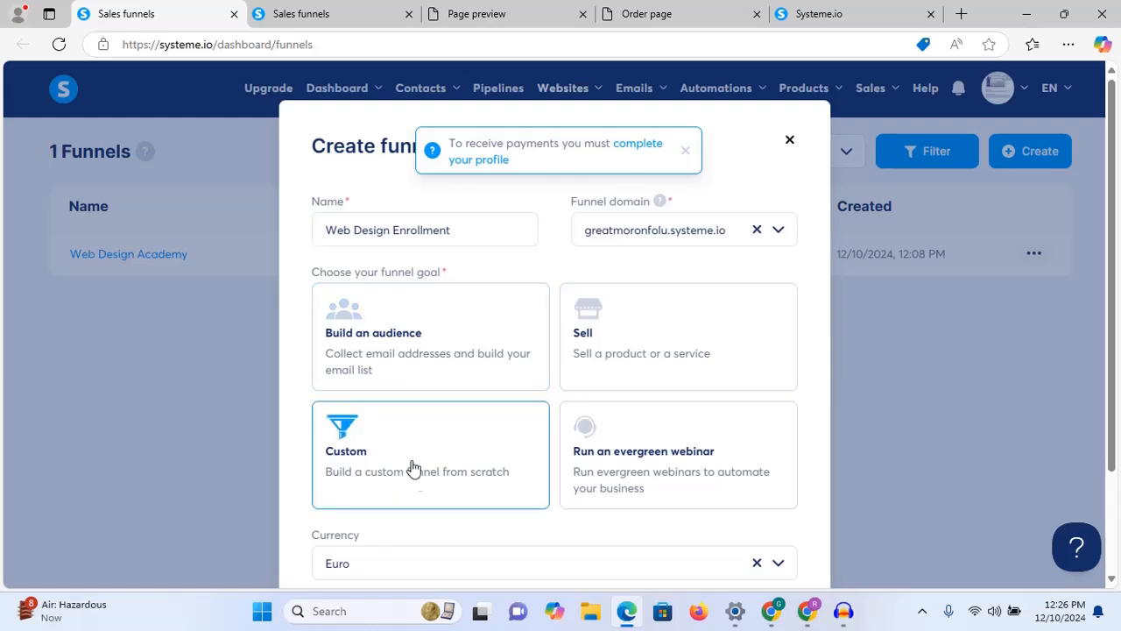
click(430, 327)
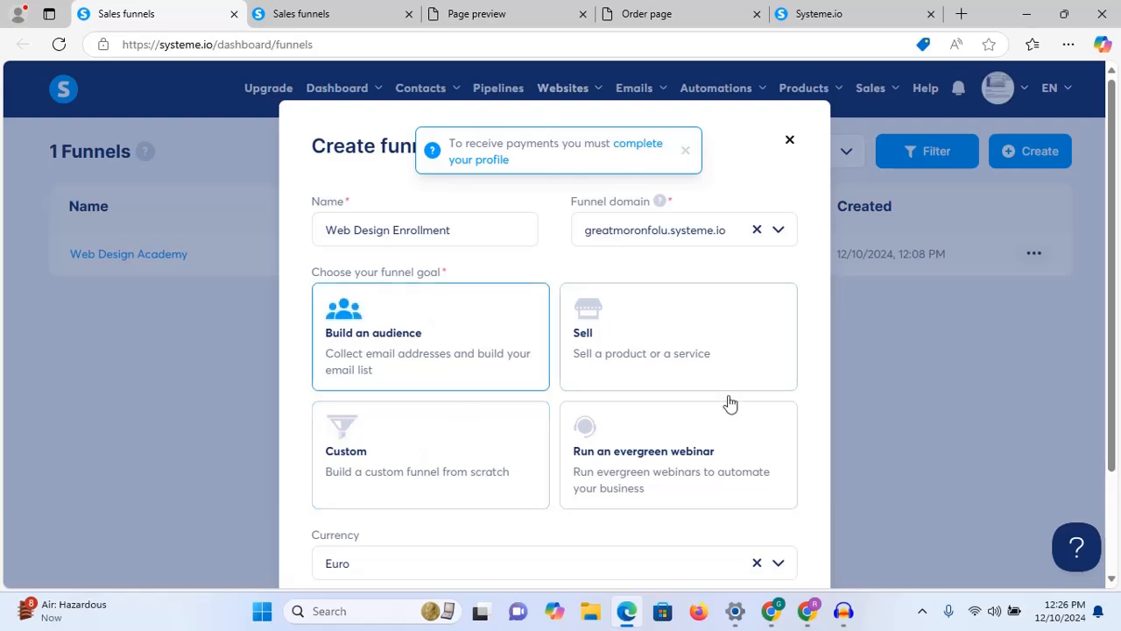
scroll(819, 376, down, 2)
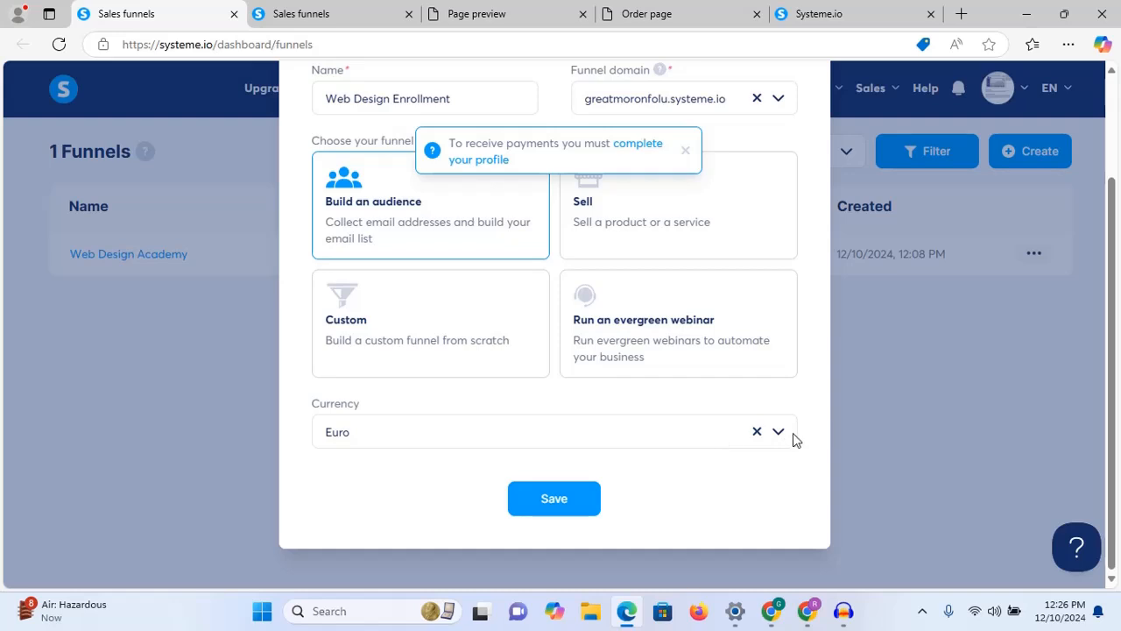
Step: Choose U.S. Dollar as the currency and save the funnel
click(777, 438)
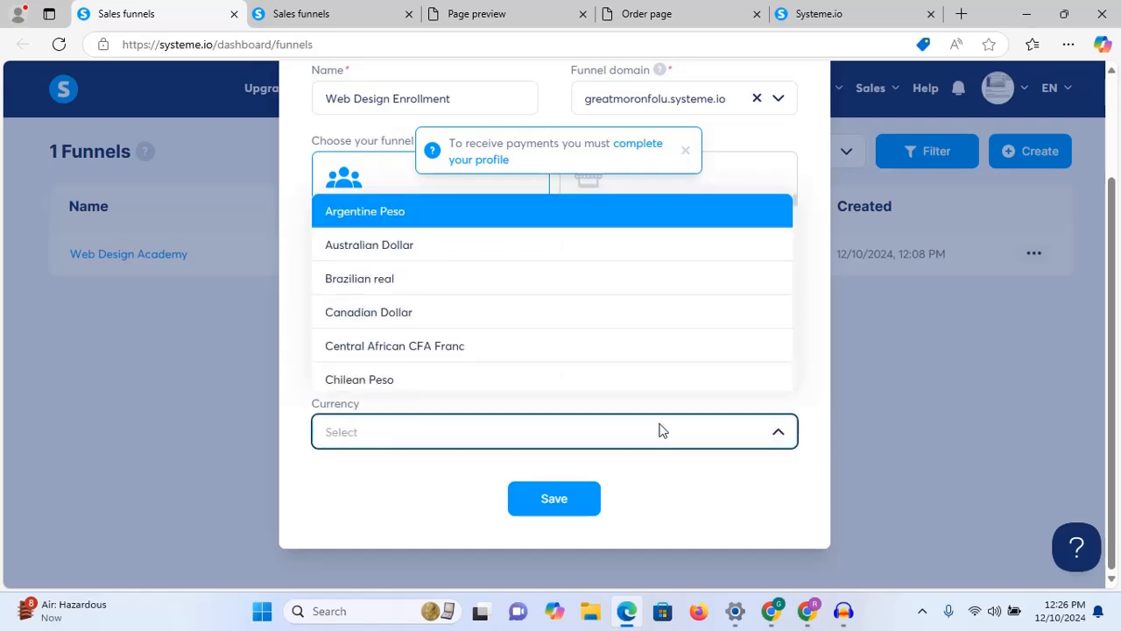
click(590, 438)
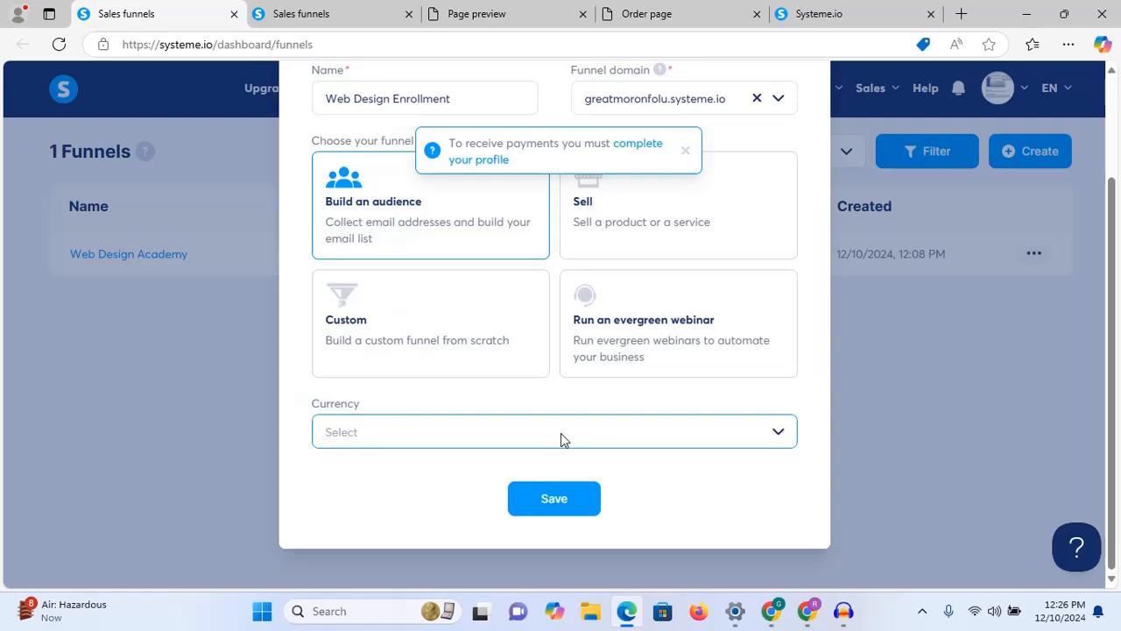
text(doll)
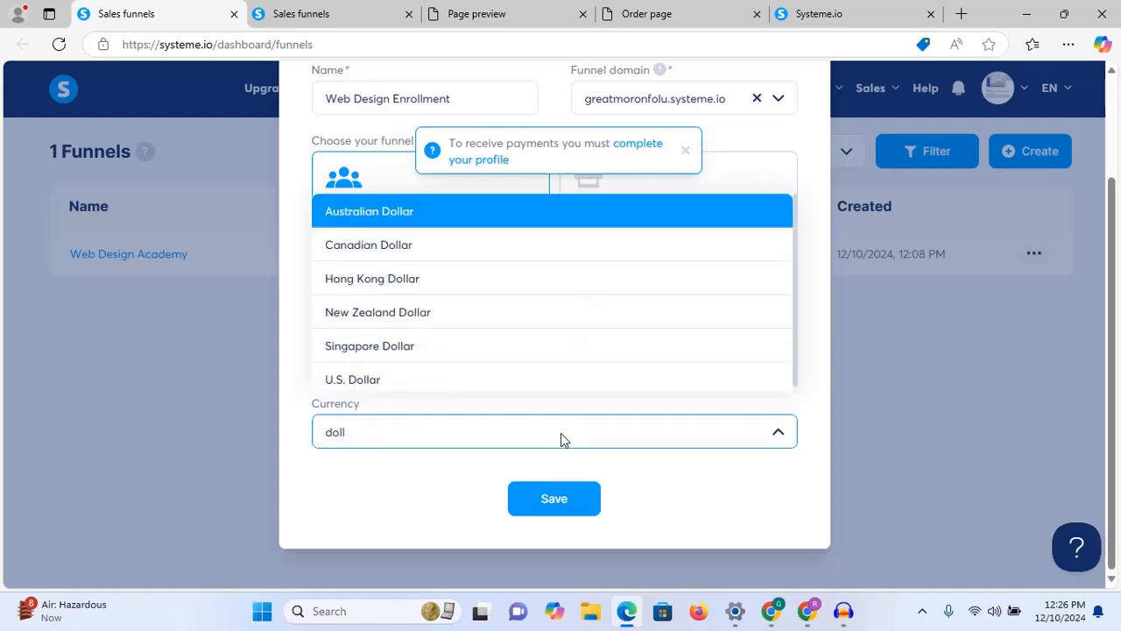
text(ar)
key(Down)
key(Down)
key(Down)
key(Down)
key(Down)
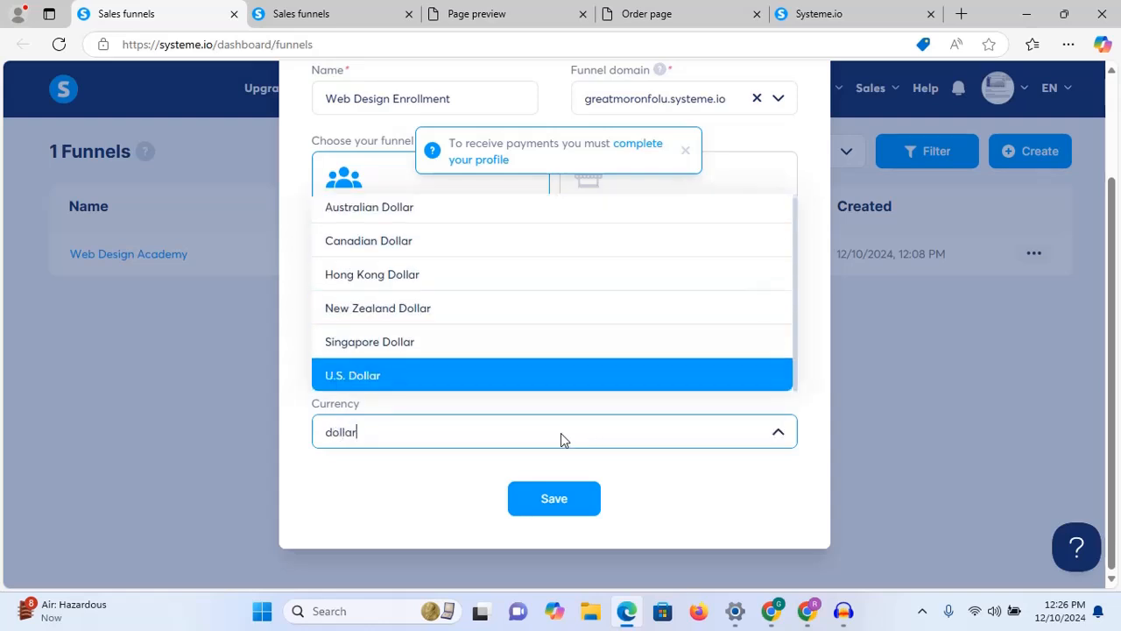
key(Return)
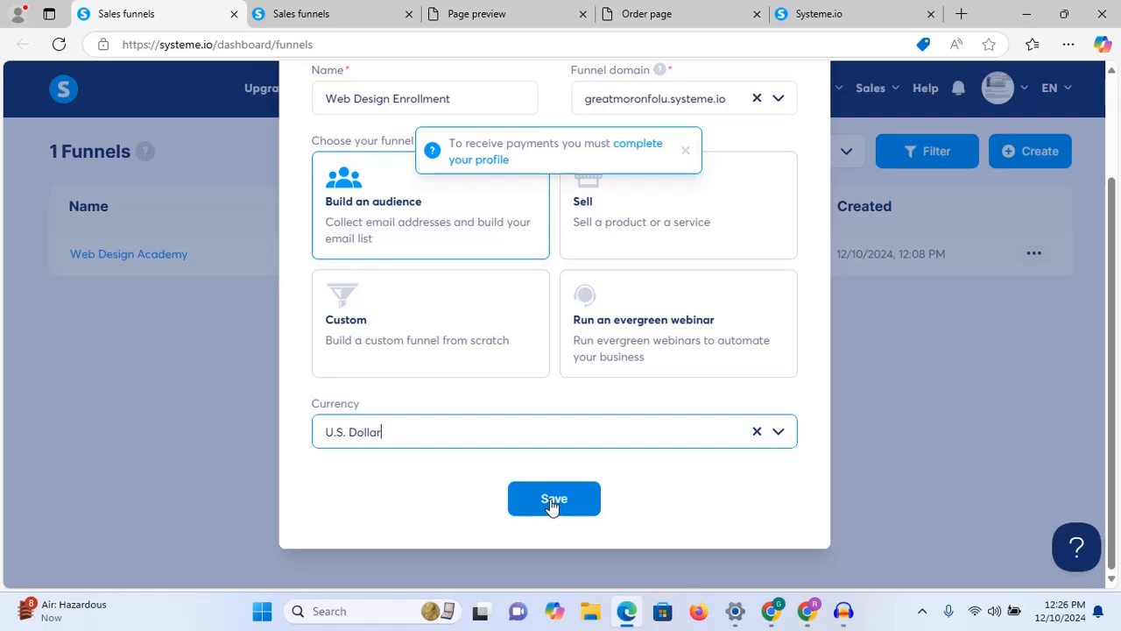
click(552, 503)
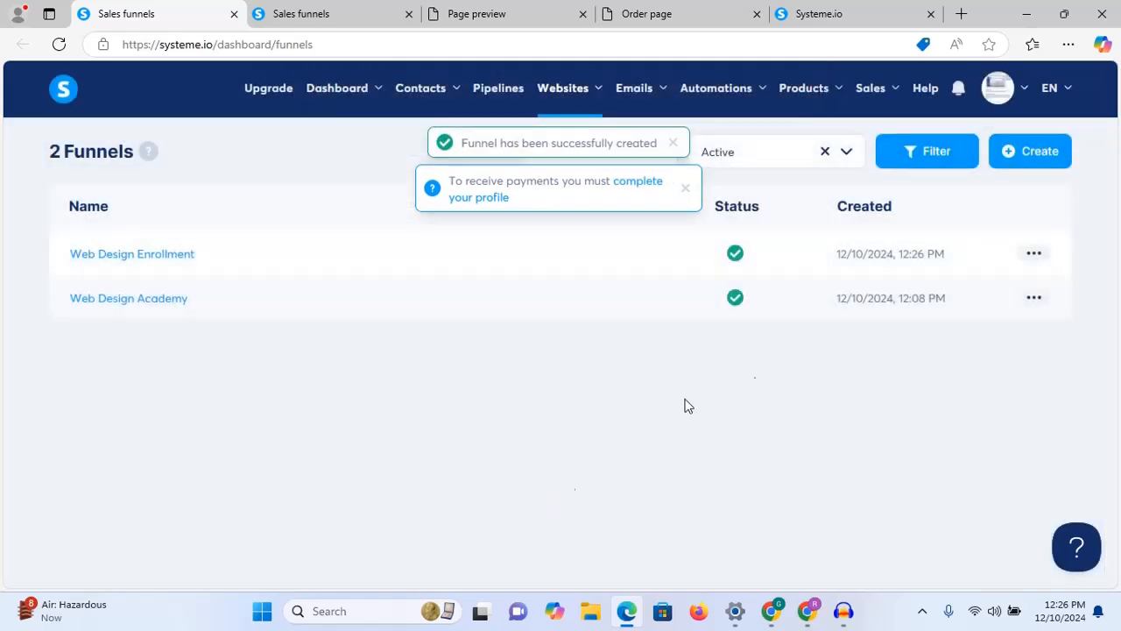
Step: Open the Web Design Enrollment funnel and preview the architecture squeeze-page template
click(125, 260)
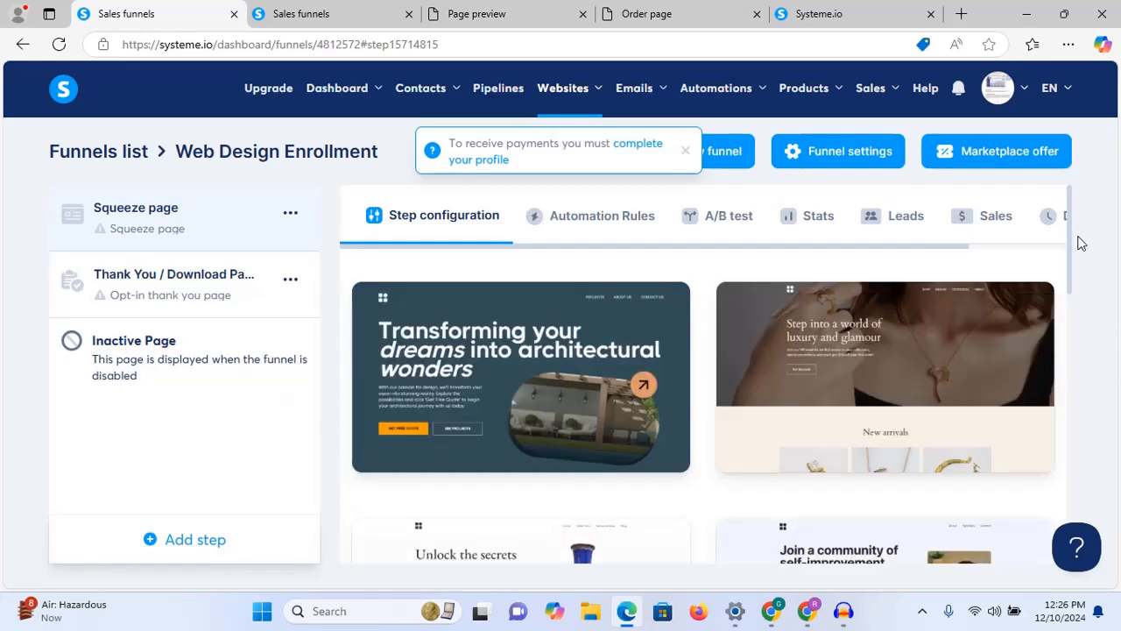
drag(1070, 242, 1071, 390)
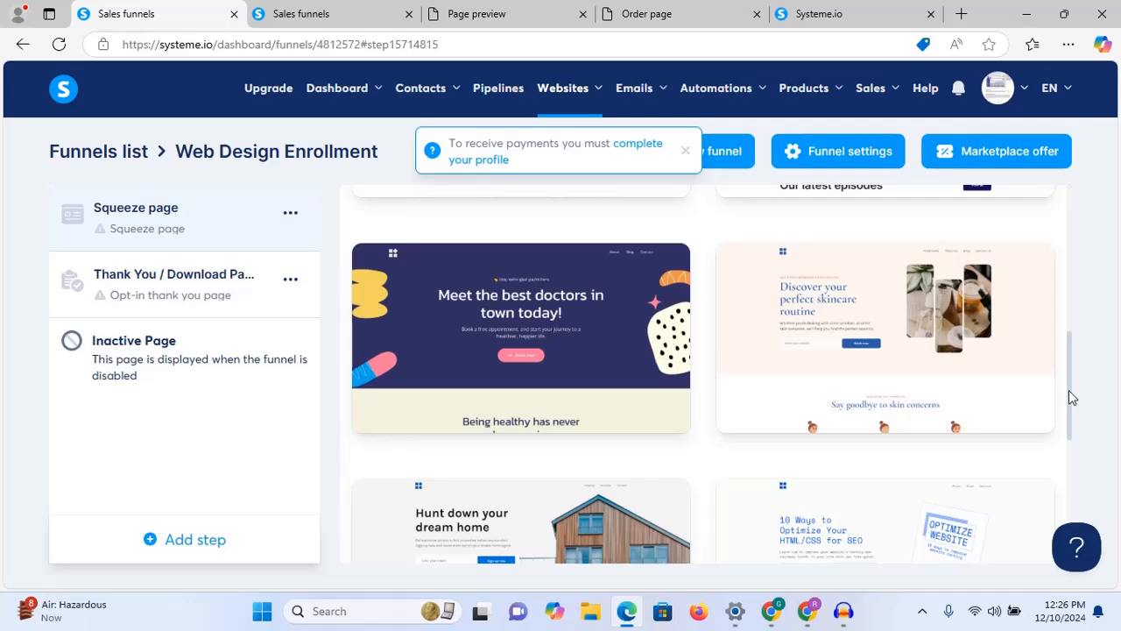
drag(1068, 390, 1051, 268)
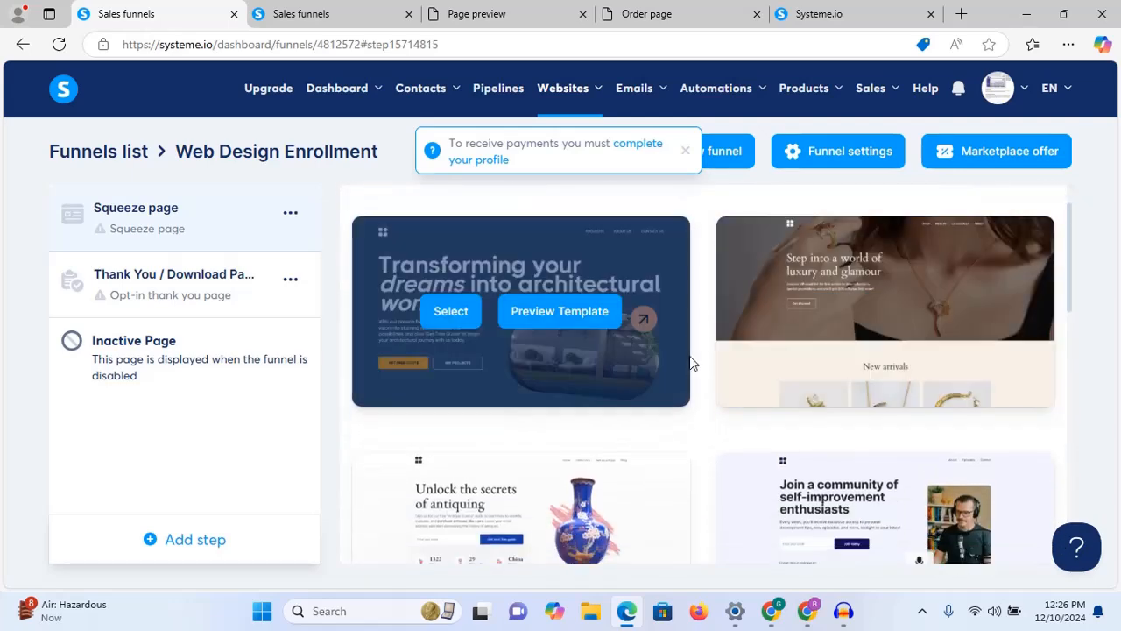
click(573, 316)
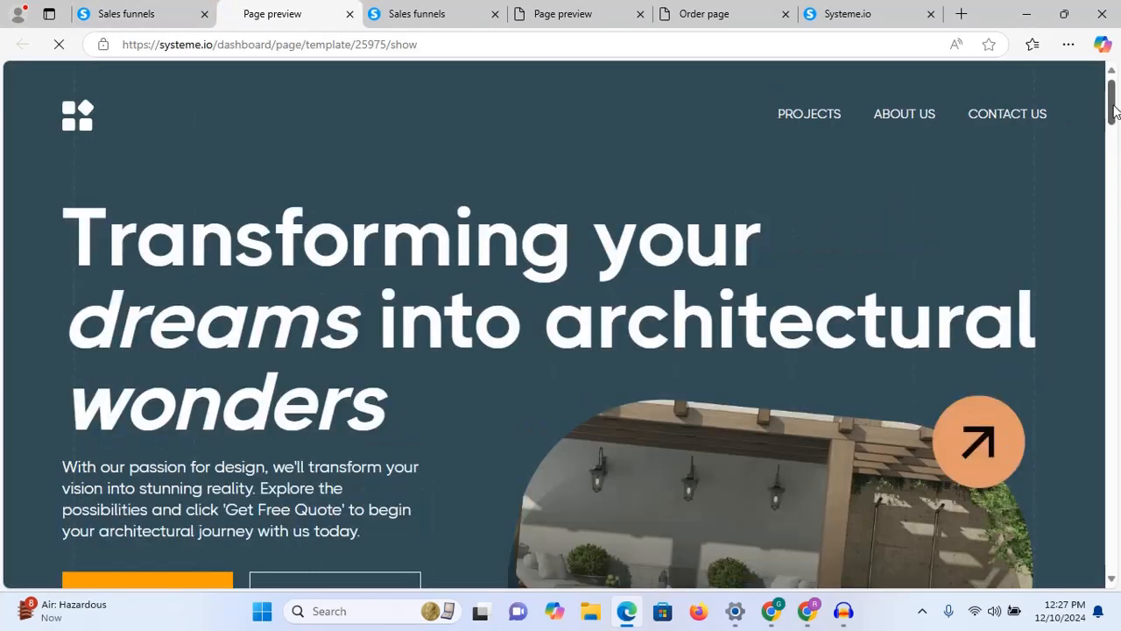
drag(1115, 110, 1111, 156)
click(1111, 109)
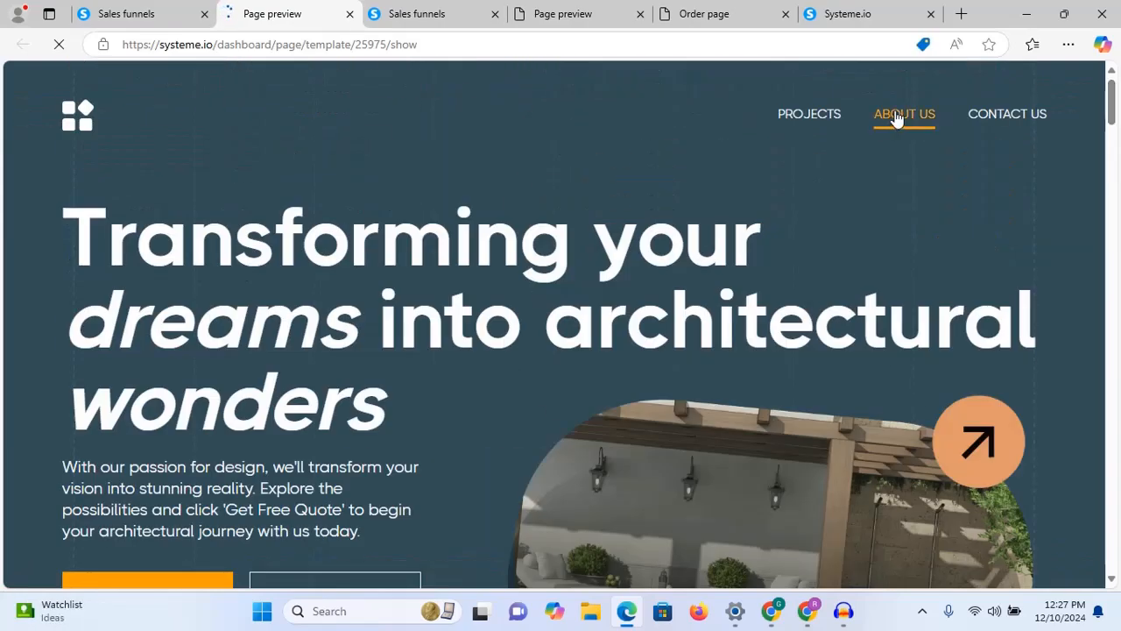
mouse_move(1111, 102)
mouse_down()
mouse_move(1111, 569)
mouse_move(1113, 92)
mouse_up()
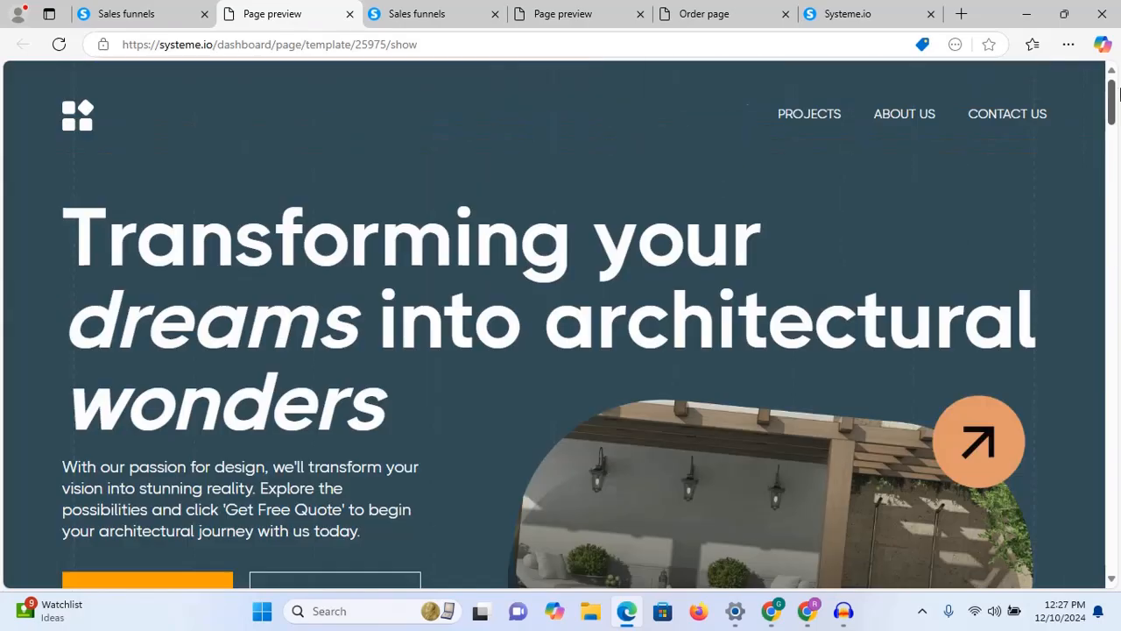
Step: Return to the template gallery and page forward through two more pages of templates
click(125, 14)
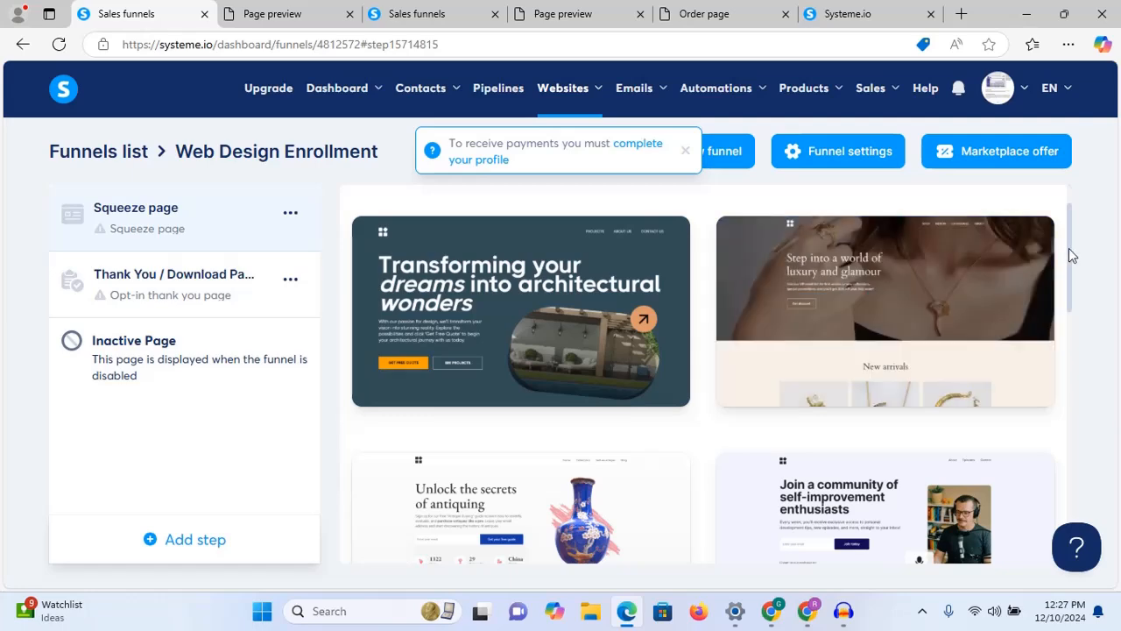
drag(1069, 248, 1068, 526)
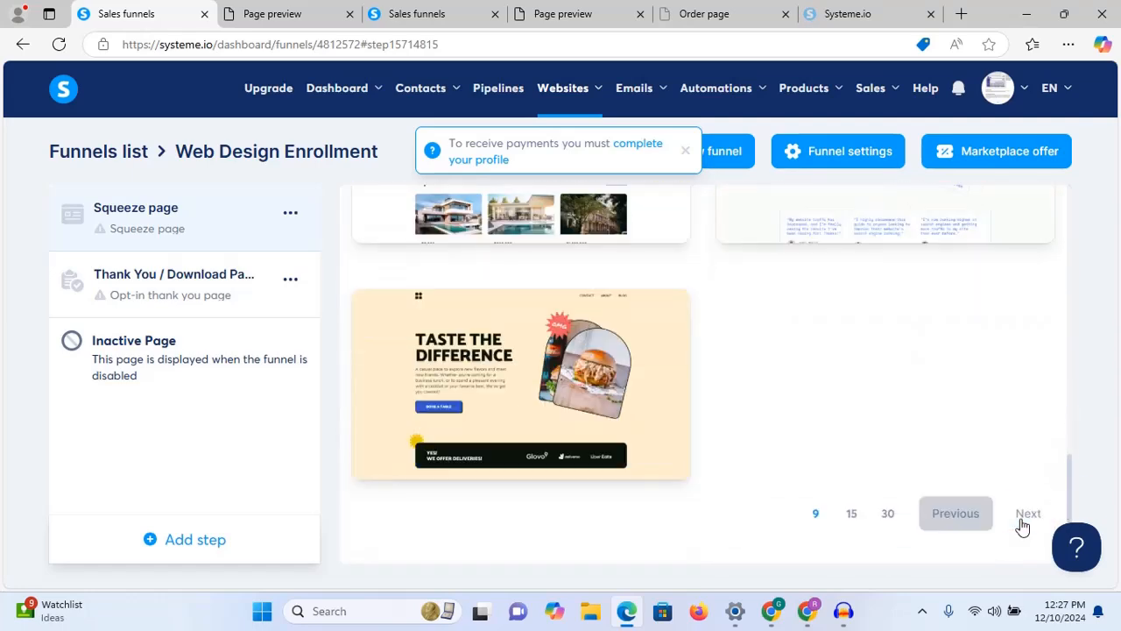
click(1016, 523)
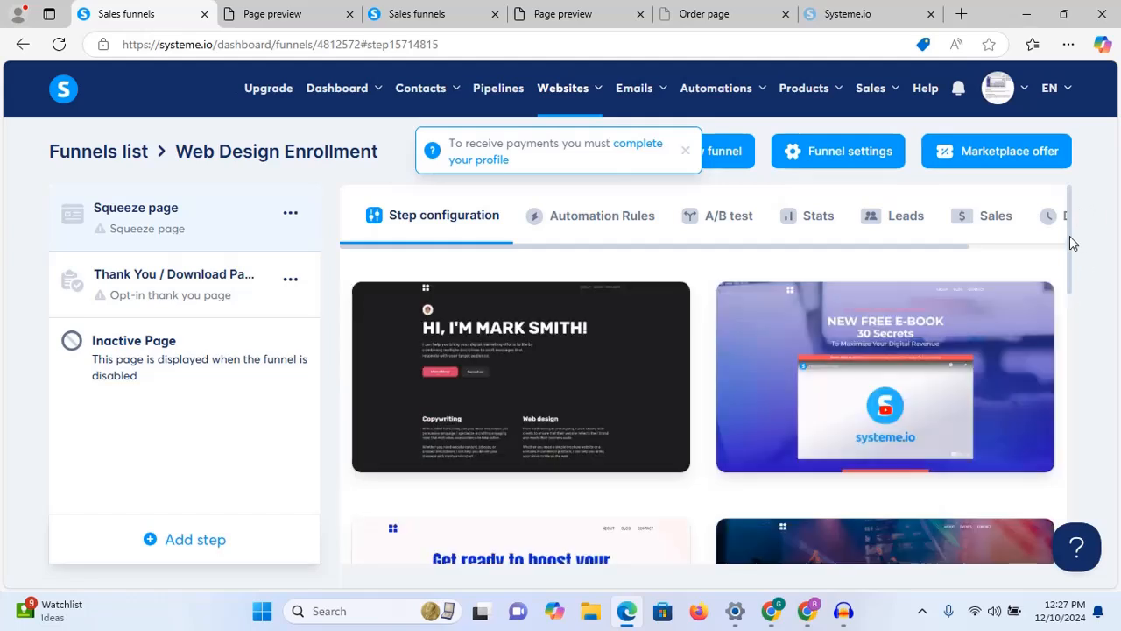
drag(1070, 236, 1071, 522)
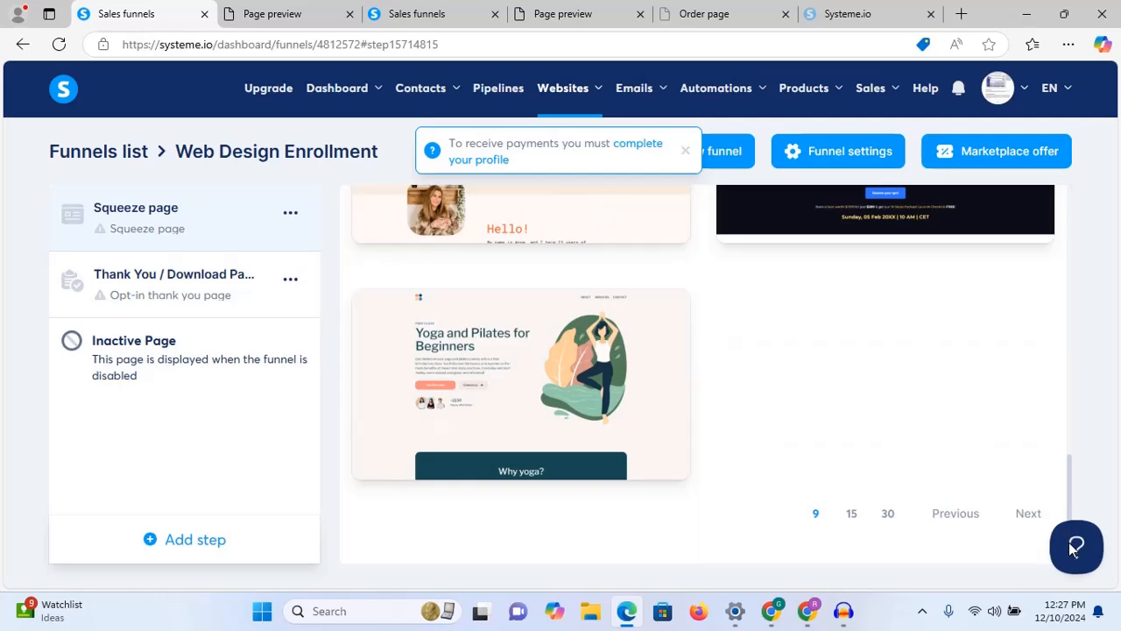
click(1028, 515)
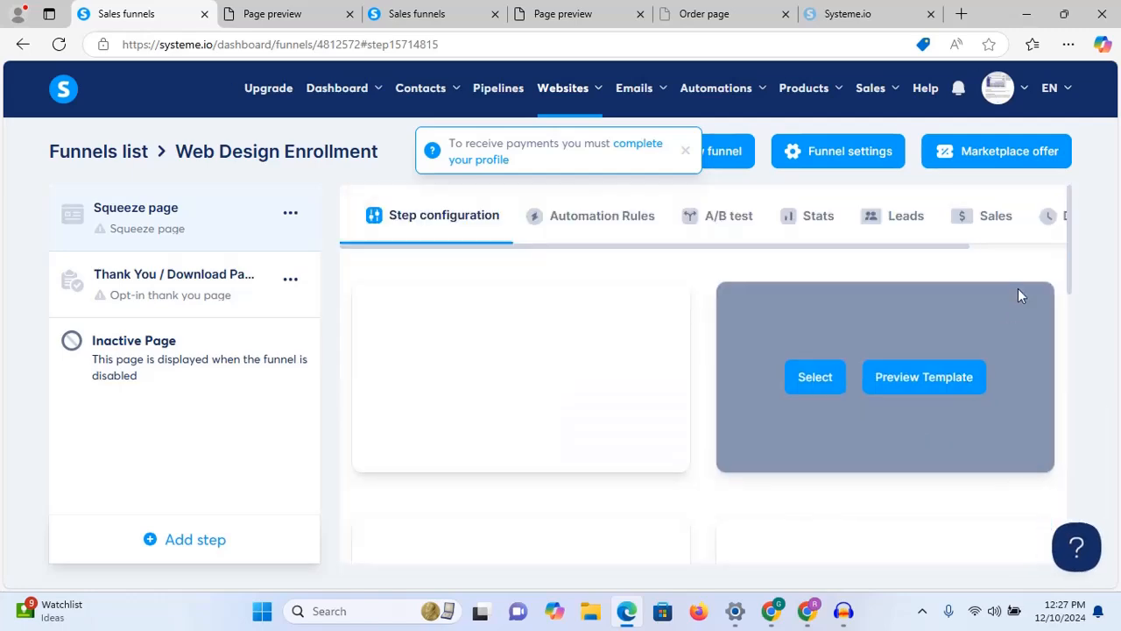
mouse_move(1070, 252)
mouse_down()
mouse_move(1069, 413)
mouse_move(1063, 265)
mouse_up()
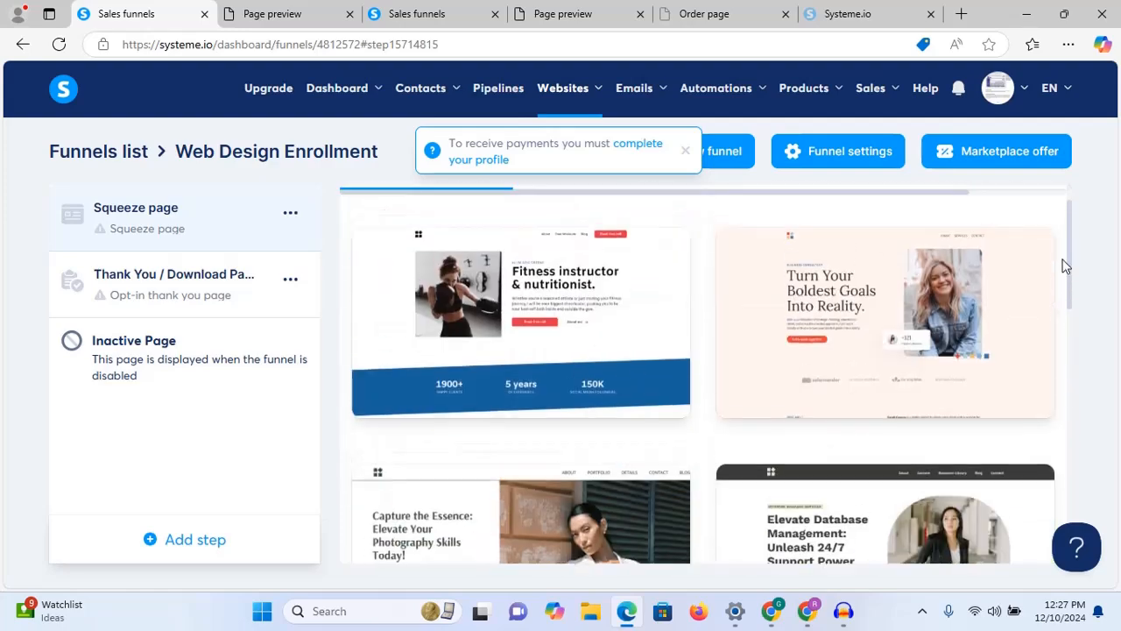
Step: Preview the Turn Your Boldest Goals Into Reality template
mouse_move(836, 402)
click(909, 320)
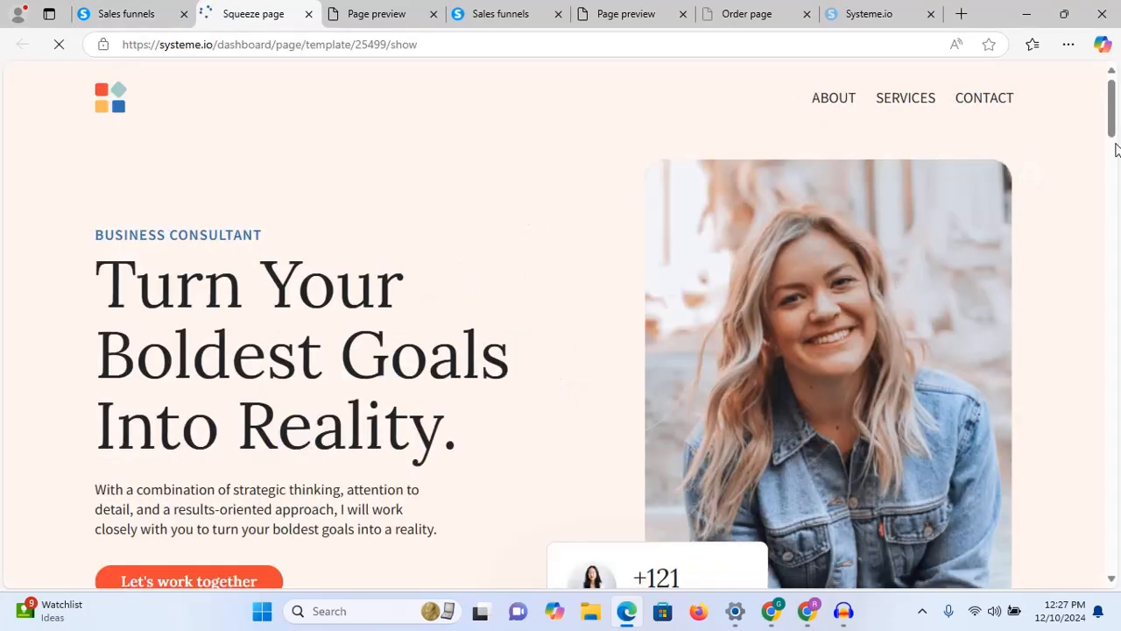
mouse_move(1113, 118)
mouse_down()
mouse_move(1112, 515)
mouse_move(1113, 110)
mouse_up()
Step: Return to the template gallery and load the next page of squeeze-page templates
click(116, 13)
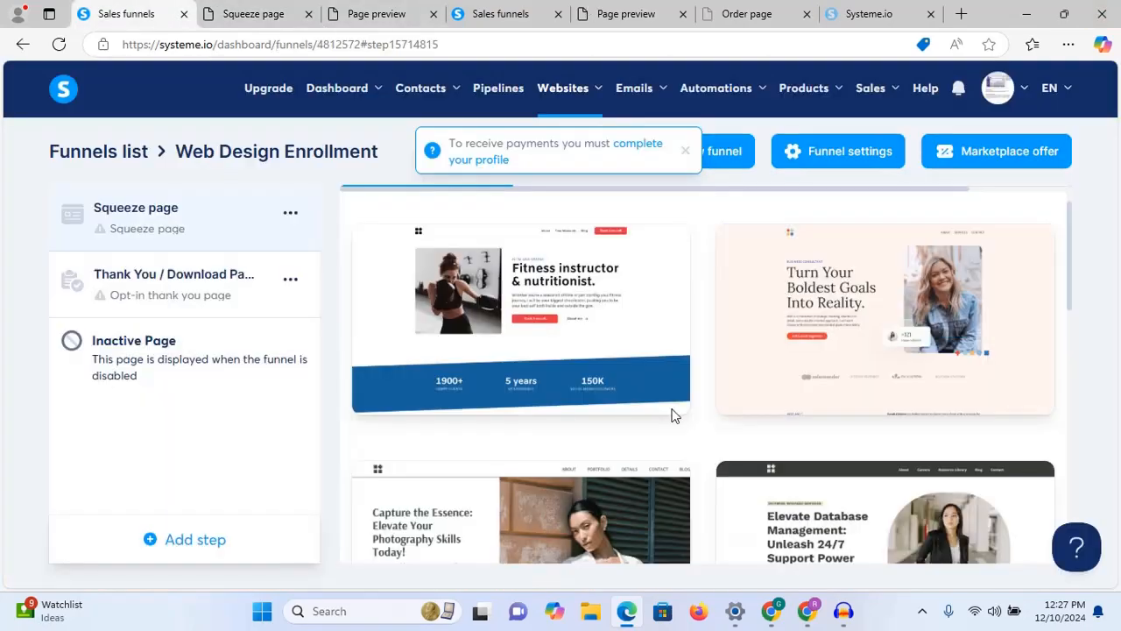
scroll(1052, 435, down, 10)
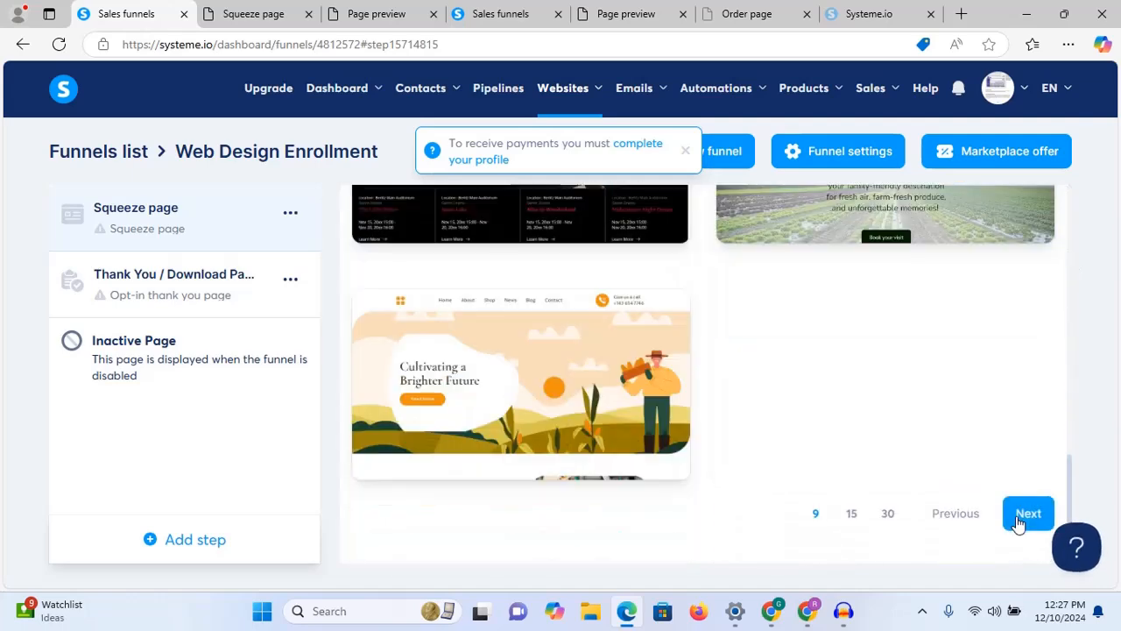
click(1027, 513)
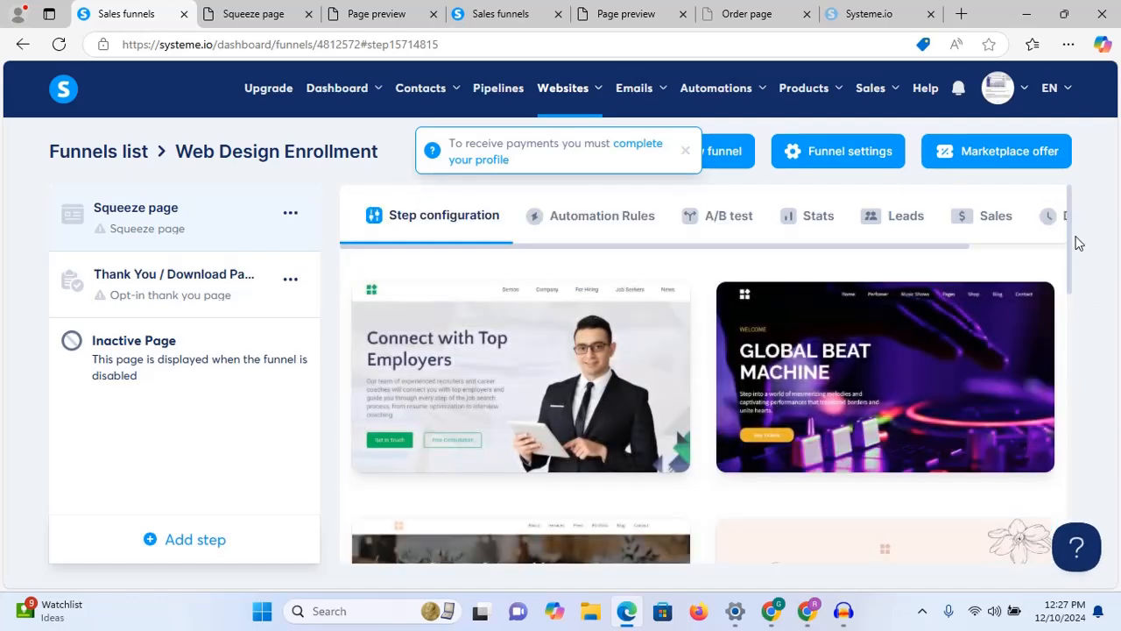
scroll(1070, 233, down, 4)
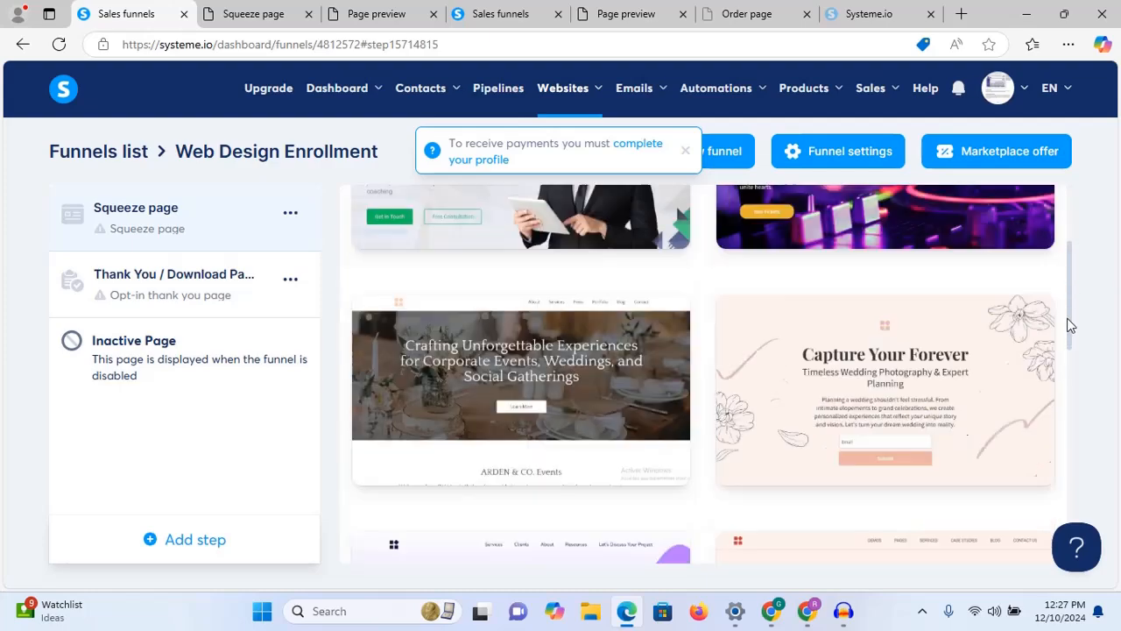
scroll(1068, 243, up, 3)
drag(1069, 272, 1061, 246)
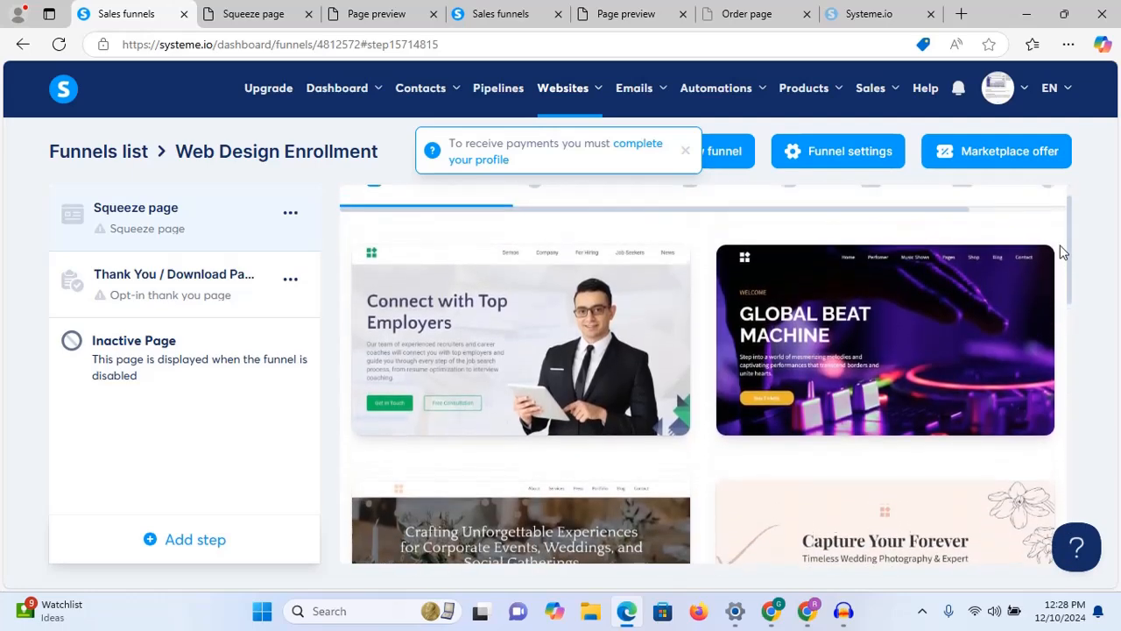
Step: Preview the Connect with Top Employers template, then switch back to the template choices
mouse_move(828, 375)
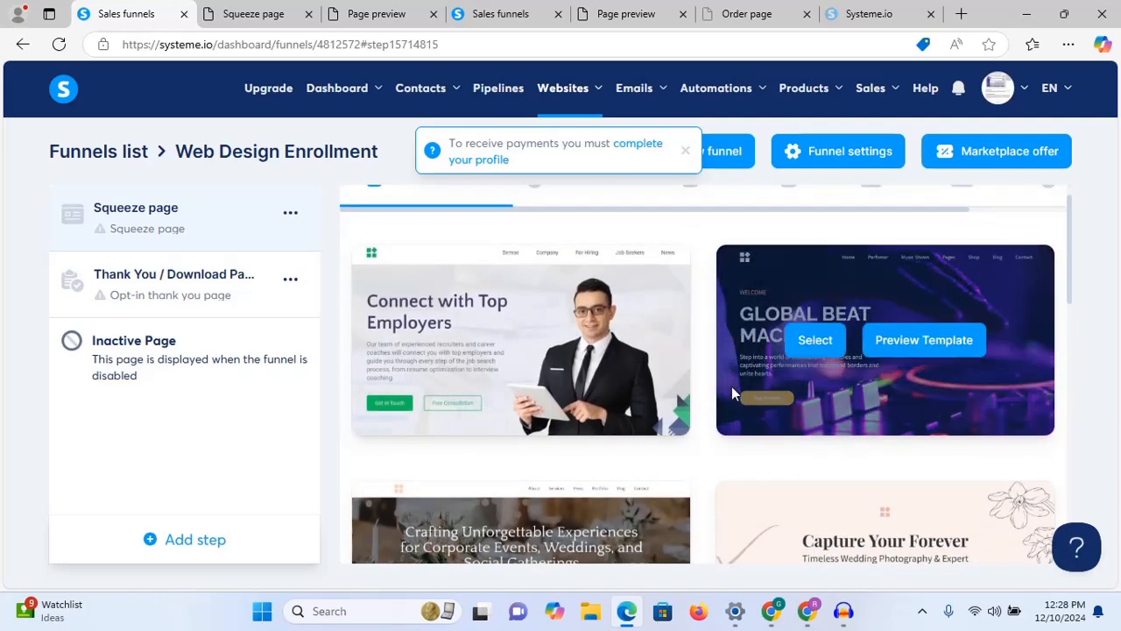
mouse_move(508, 387)
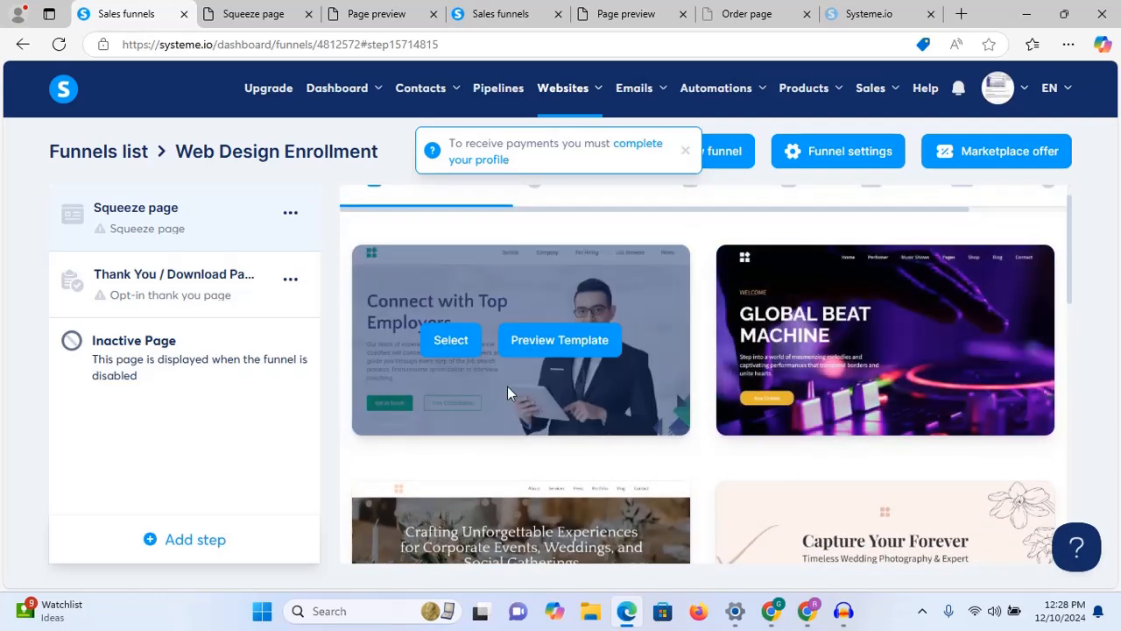
click(578, 346)
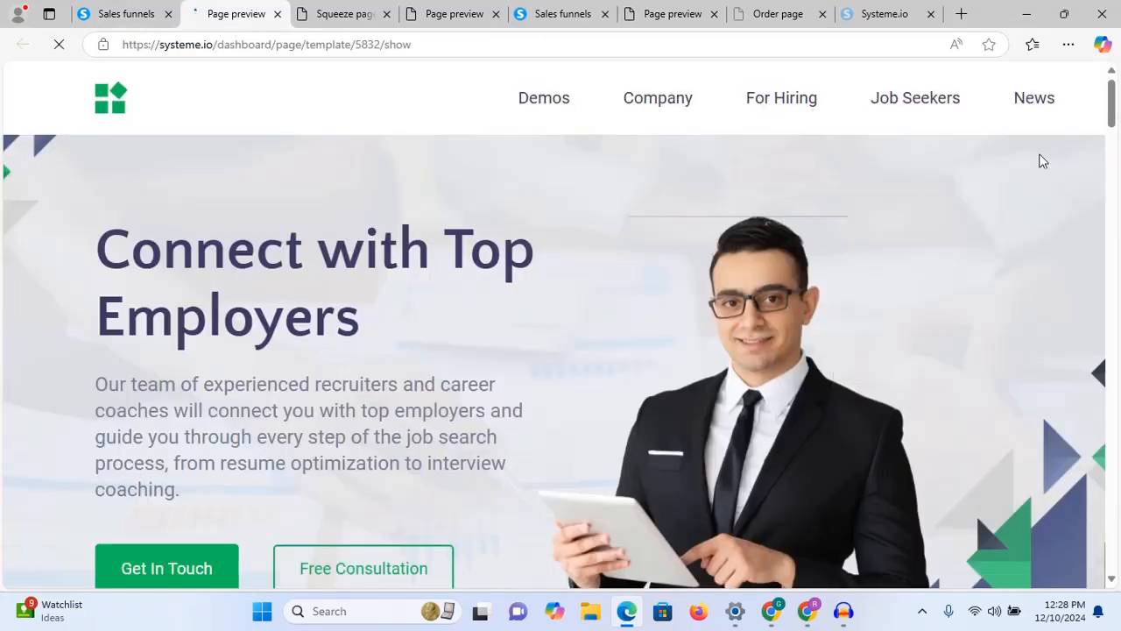
drag(1112, 105, 1111, 21)
mouse_move(1112, 102)
mouse_down()
mouse_move(1114, 112)
mouse_move(1115, 85)
mouse_move(1115, 105)
mouse_up()
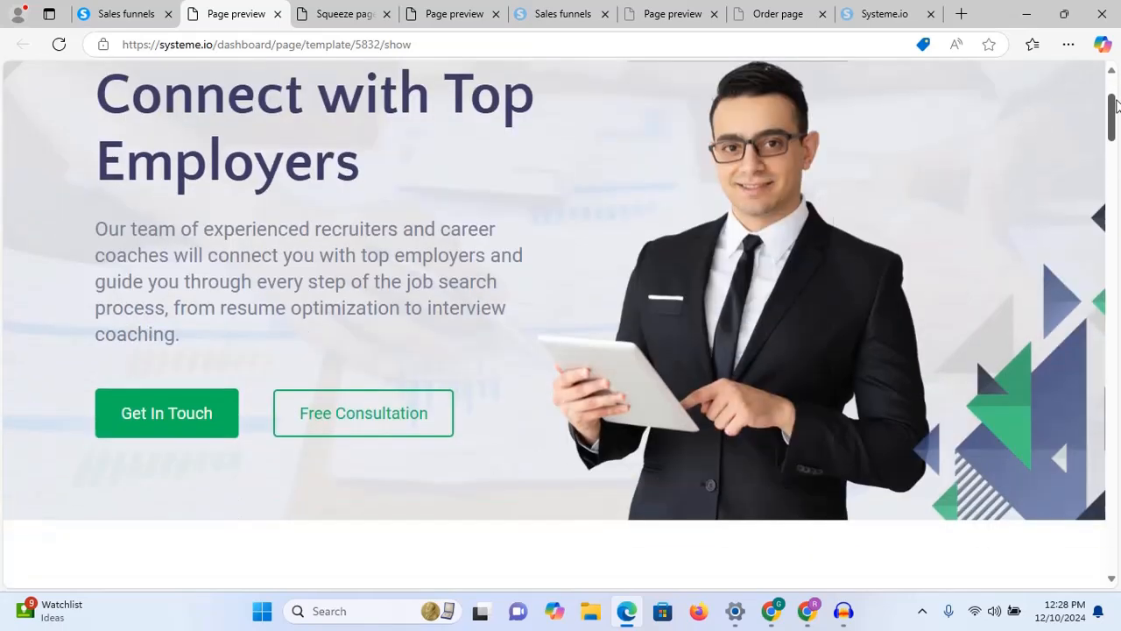
click(96, 17)
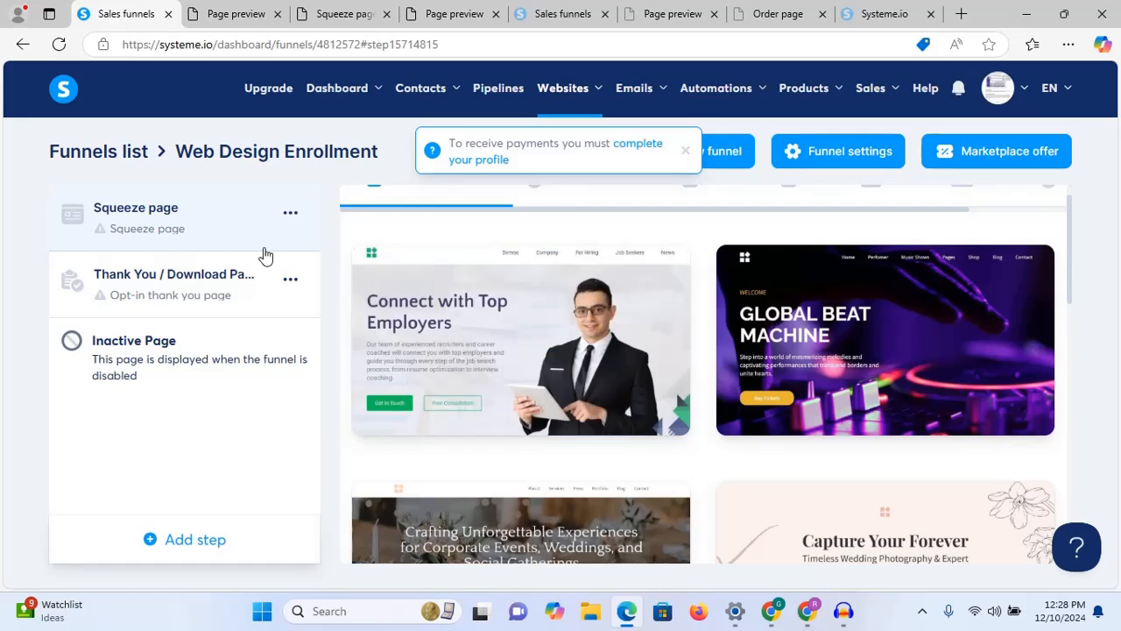
mouse_move(461, 348)
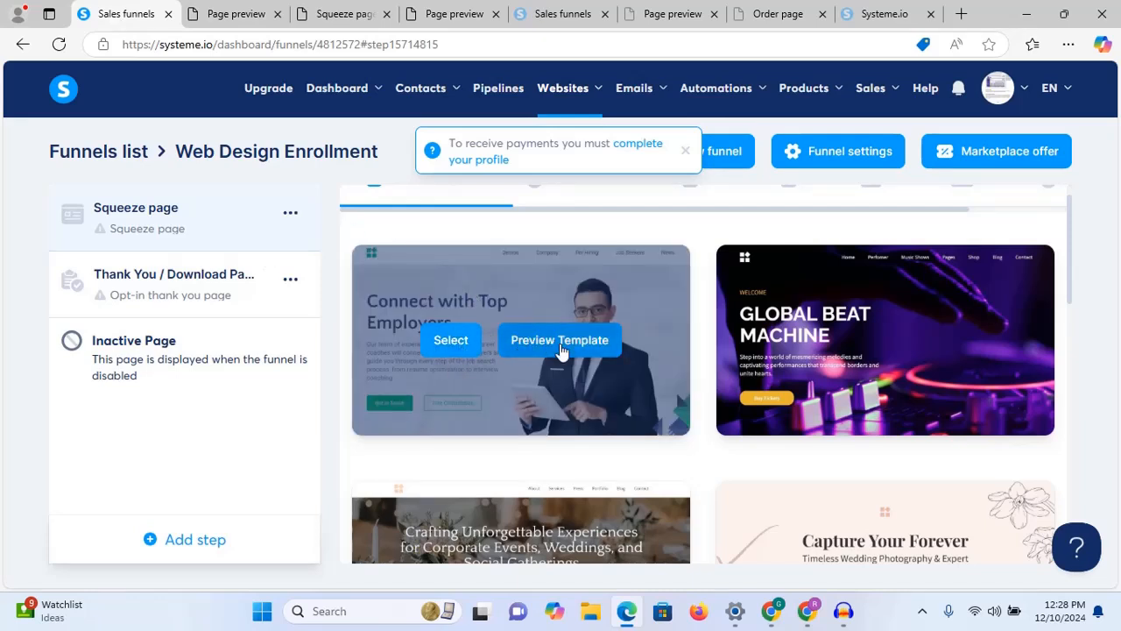
Step: Select the Connect with Top Employers template for the squeeze page and open it in the editor
click(445, 350)
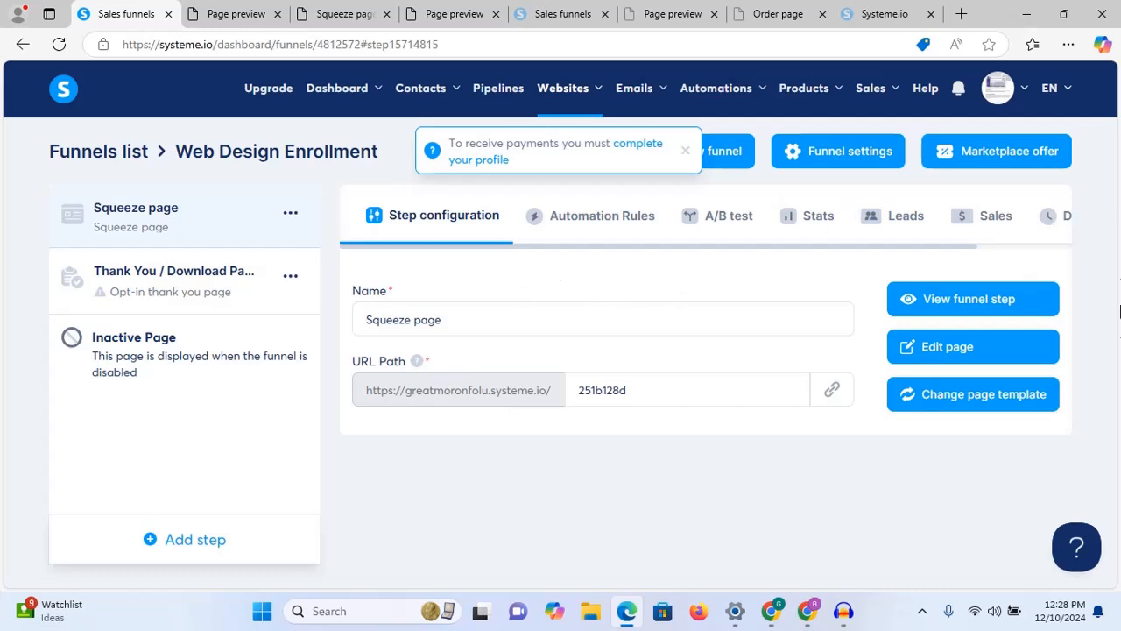
click(988, 395)
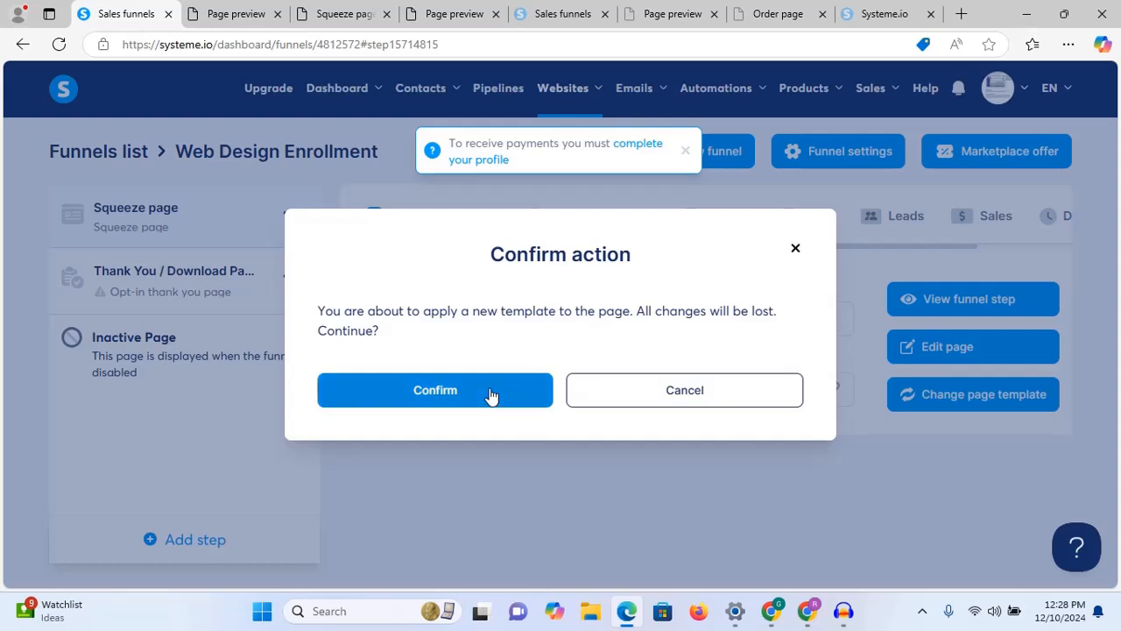
click(797, 252)
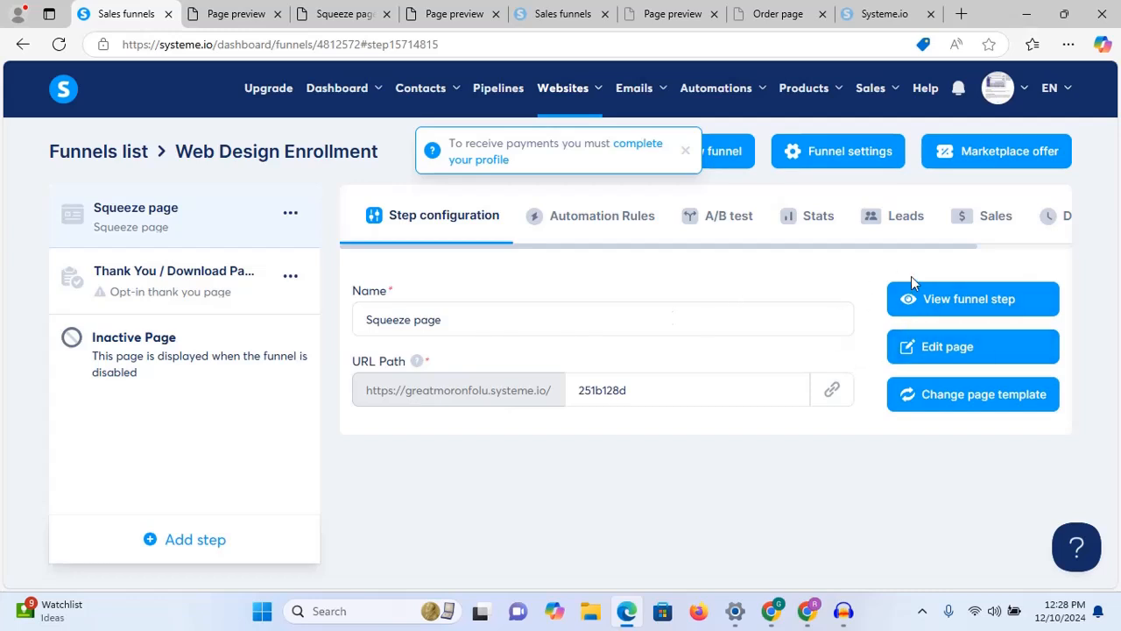
click(994, 350)
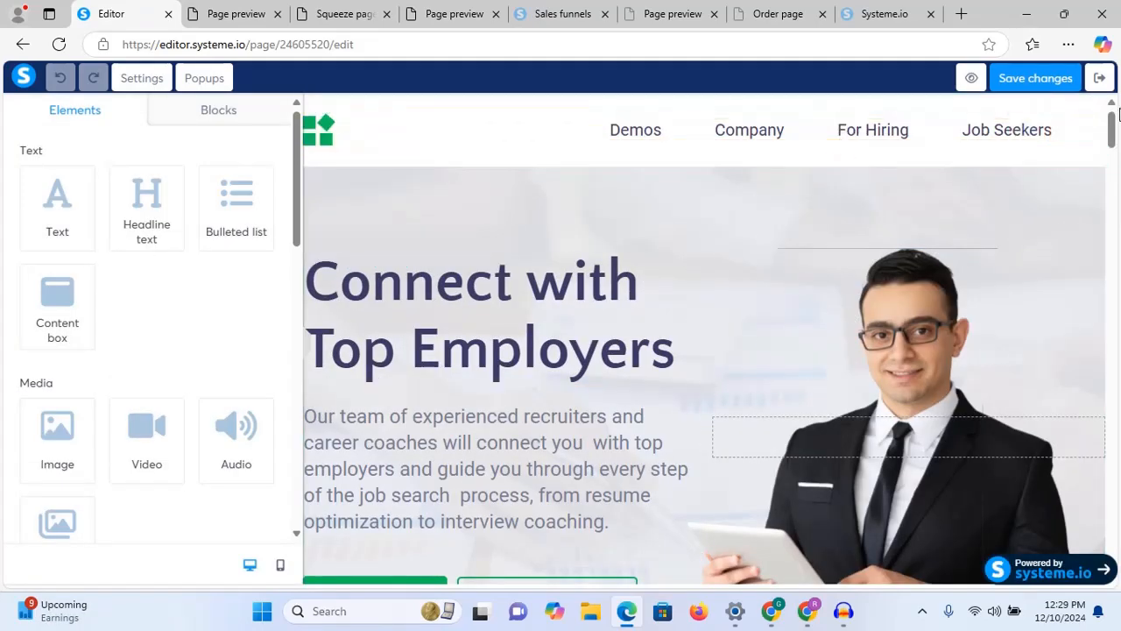
mouse_move(1113, 140)
mouse_down()
mouse_move(1111, 254)
mouse_move(1109, 120)
mouse_up()
drag(1113, 149, 1111, 297)
drag(1109, 436, 1111, 251)
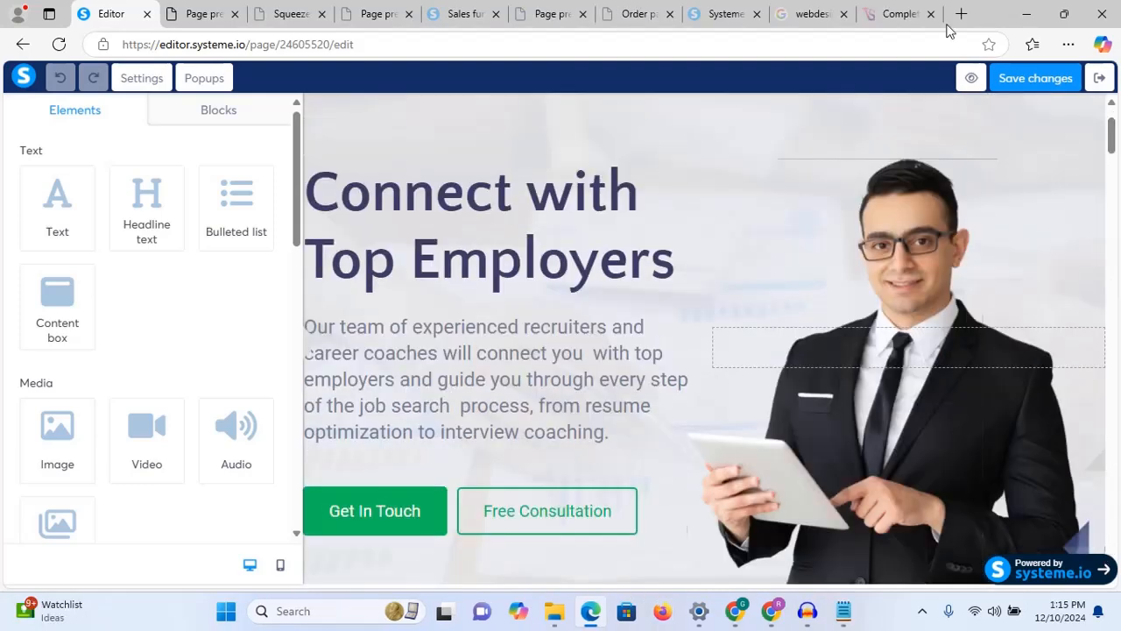
scroll(1115, 135, up, 1)
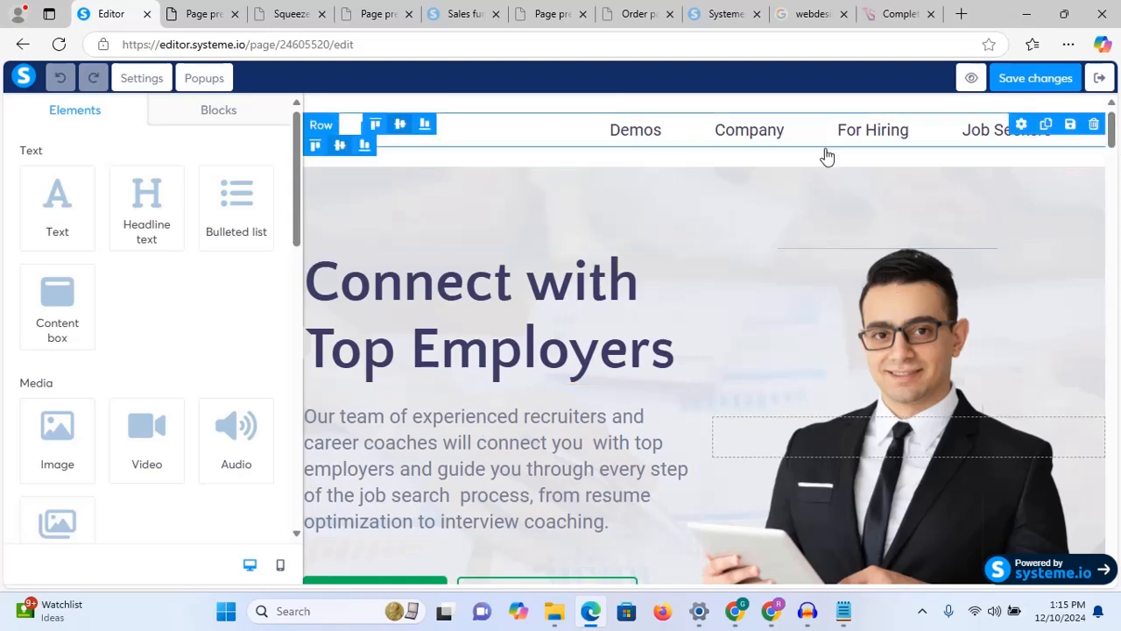
mouse_move(1115, 130)
mouse_down()
mouse_move(1116, 171)
mouse_move(1104, 134)
mouse_move(1106, 194)
mouse_move(1111, 123)
mouse_up()
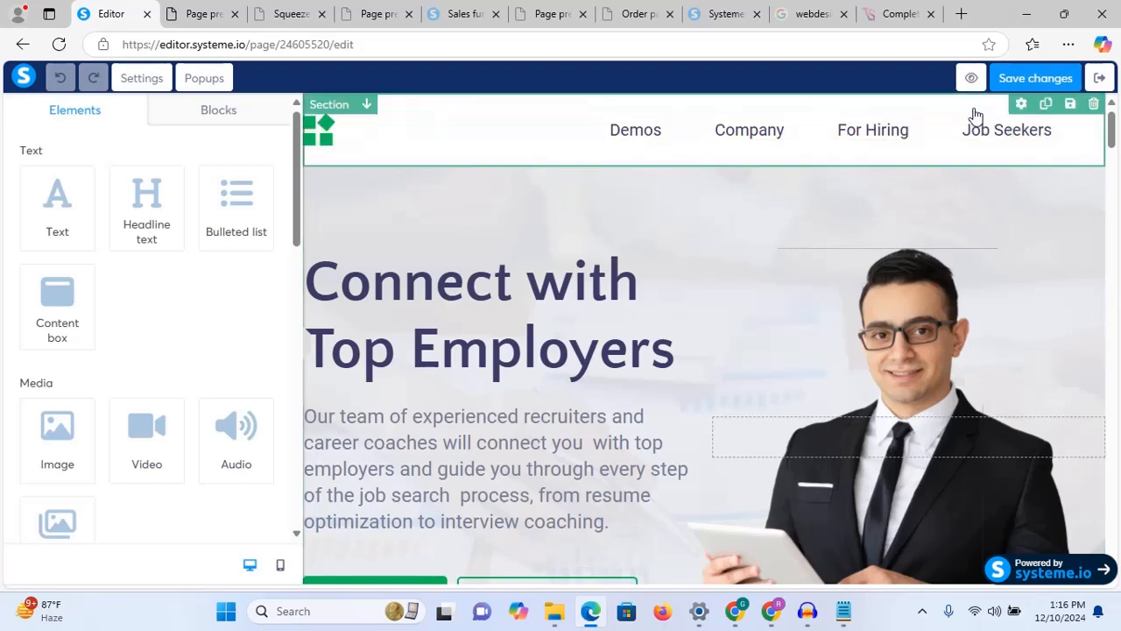
Step: Delete the logo-and-menu header section, save, undo, then delete it again
click(1095, 104)
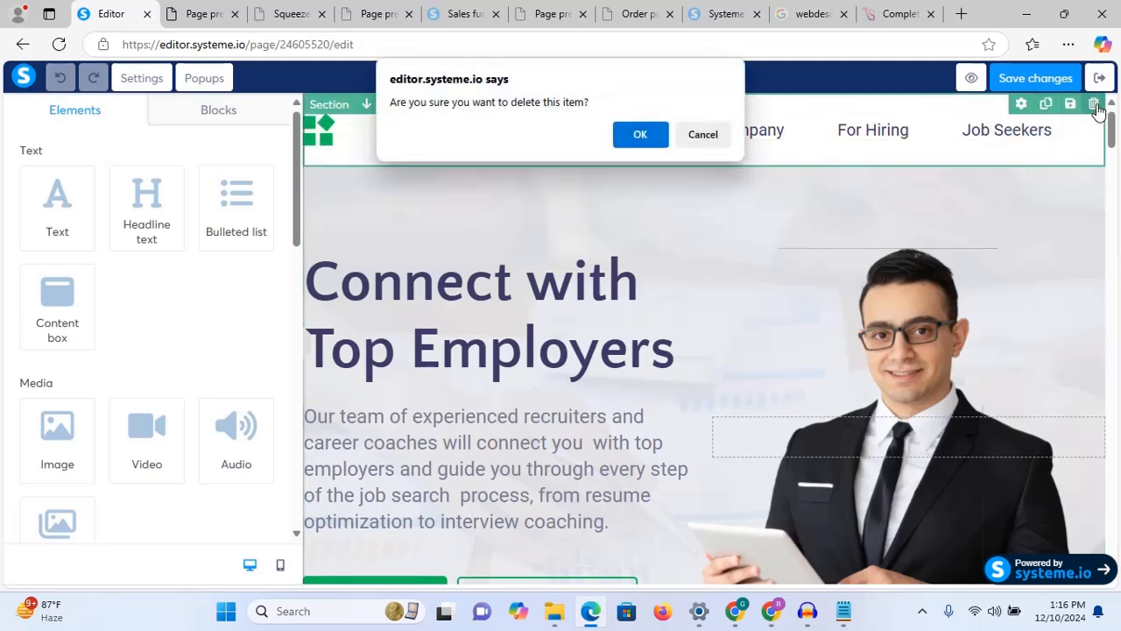
click(640, 134)
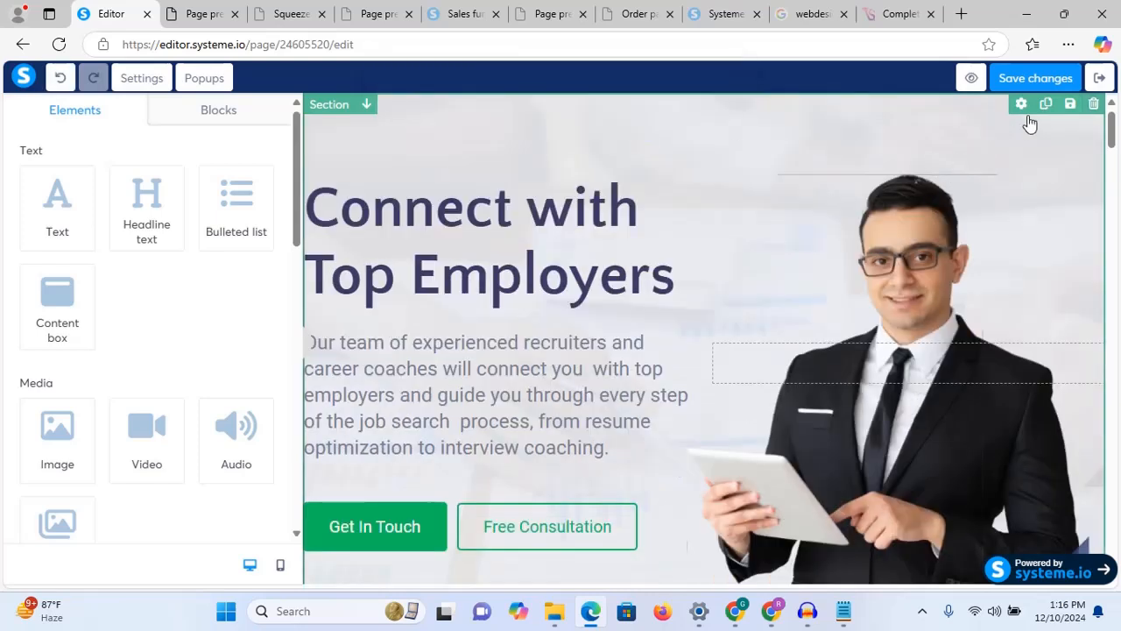
click(1031, 79)
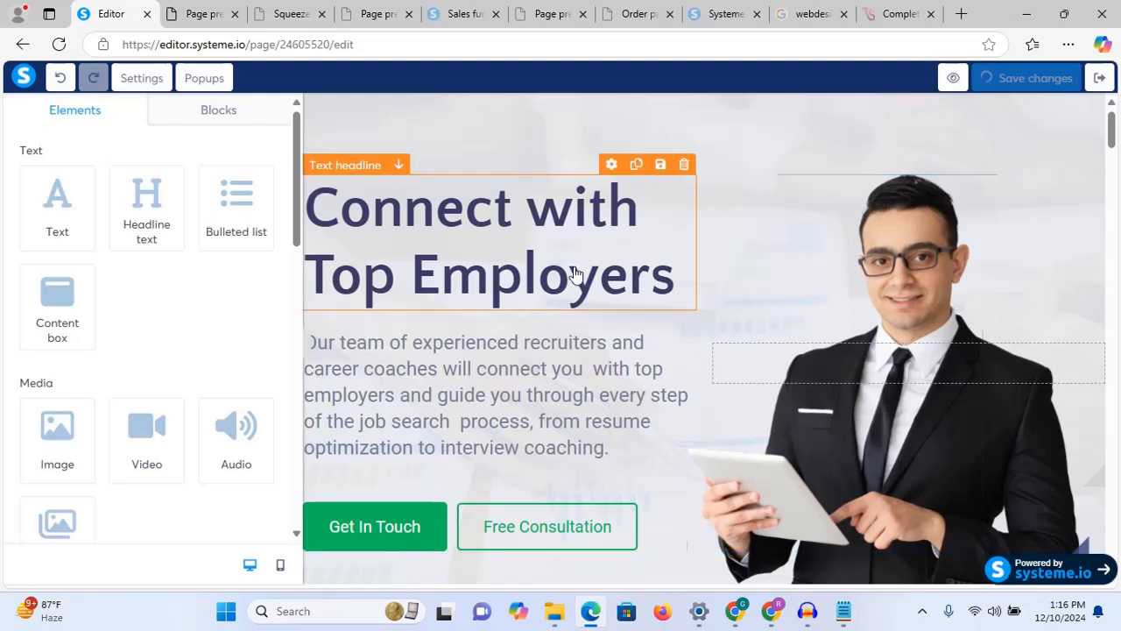
click(59, 80)
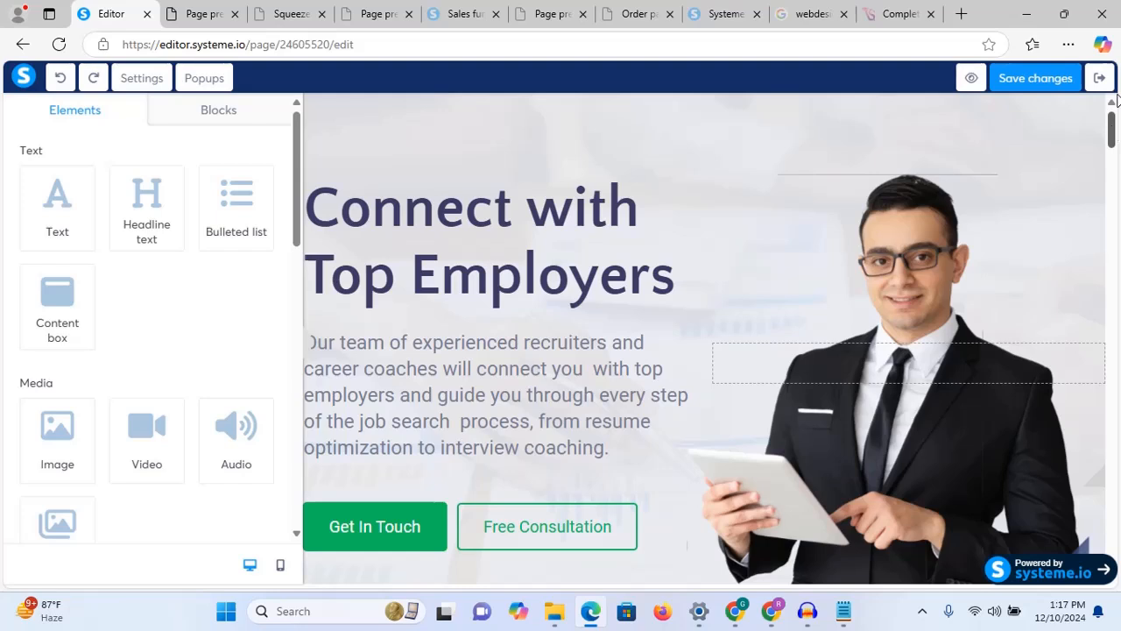
scroll(1114, 127, down, 1)
scroll(1113, 131, up, 1)
click(62, 80)
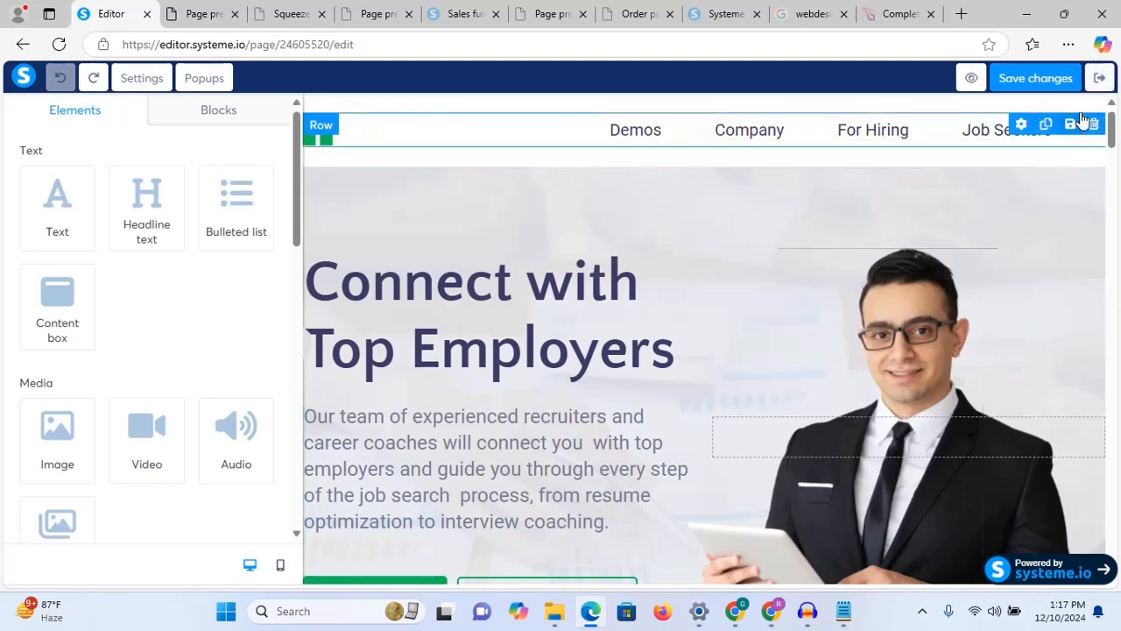
click(1094, 104)
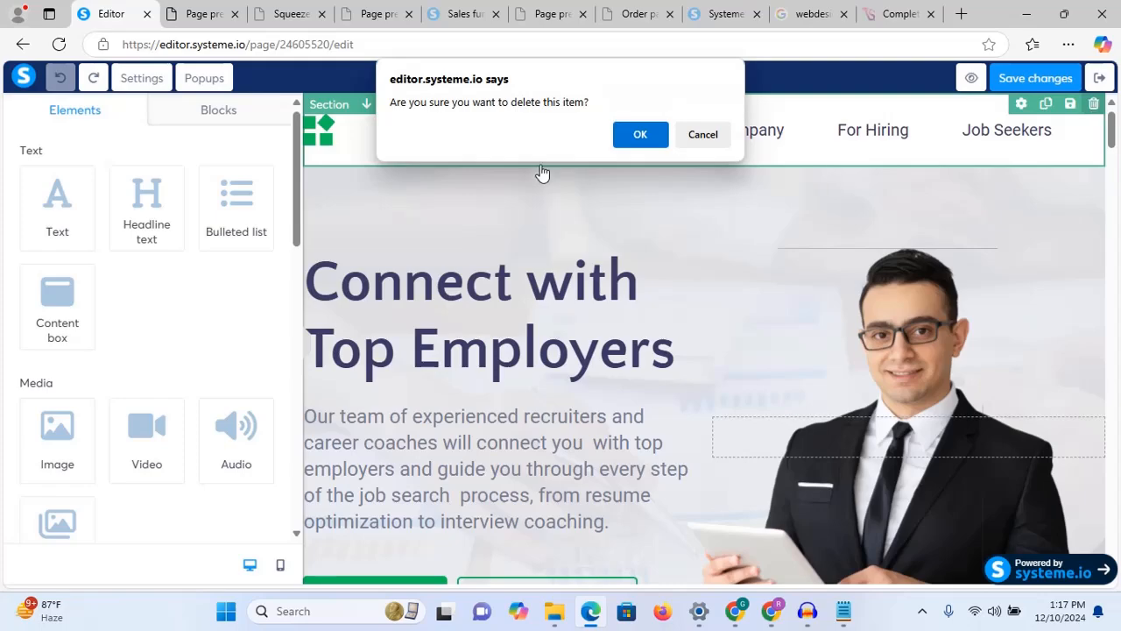
click(638, 136)
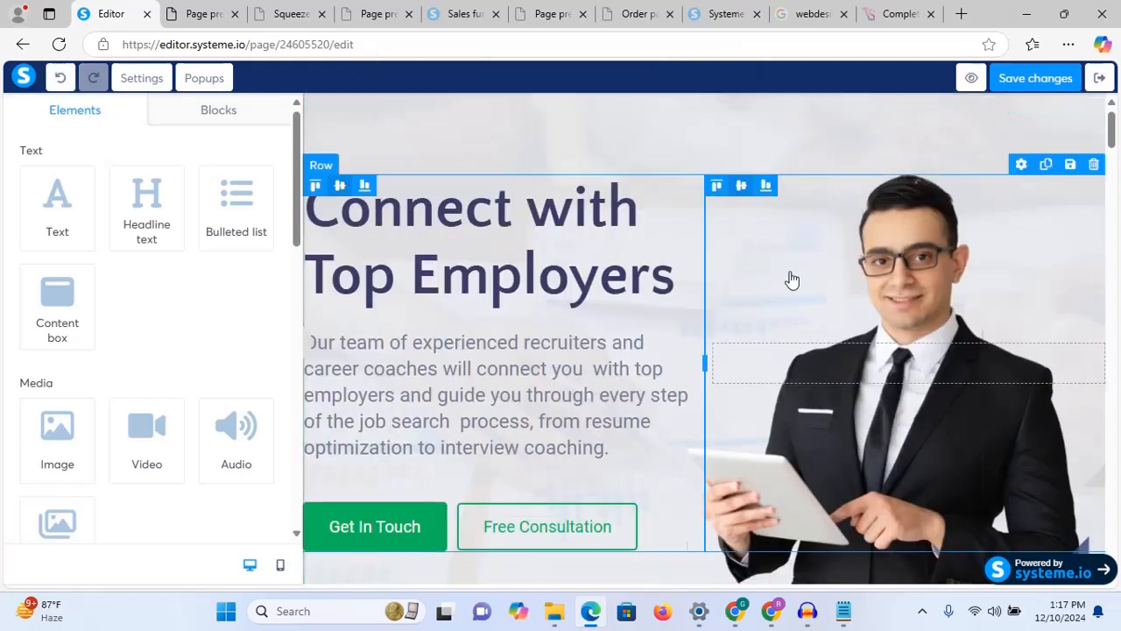
scroll(1101, 408, down, 15)
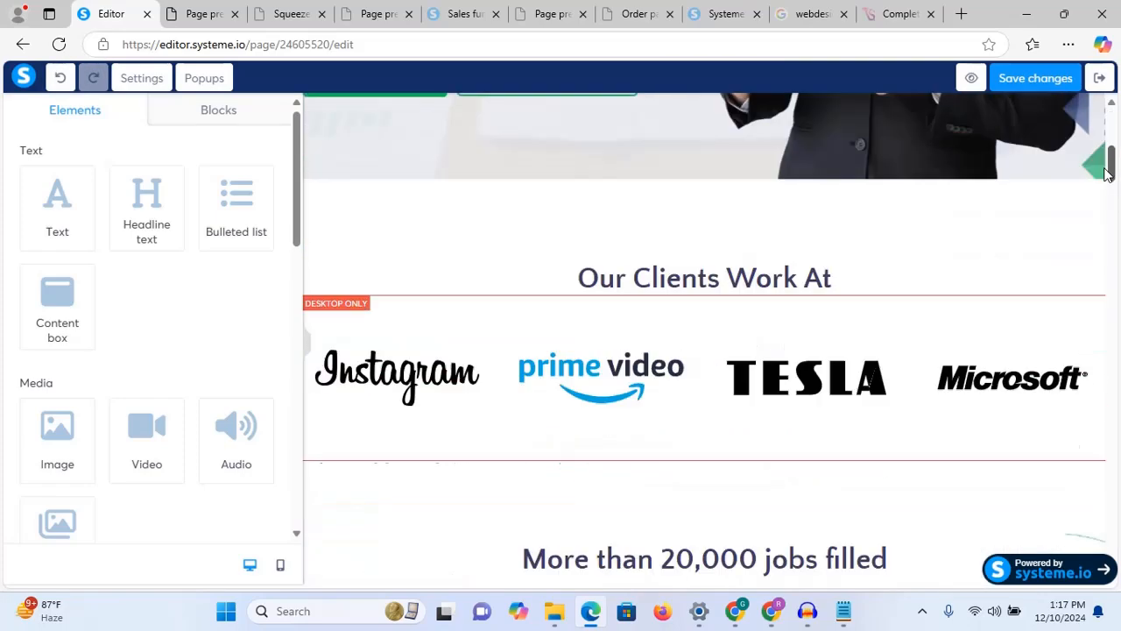
drag(1102, 407, 1120, 46)
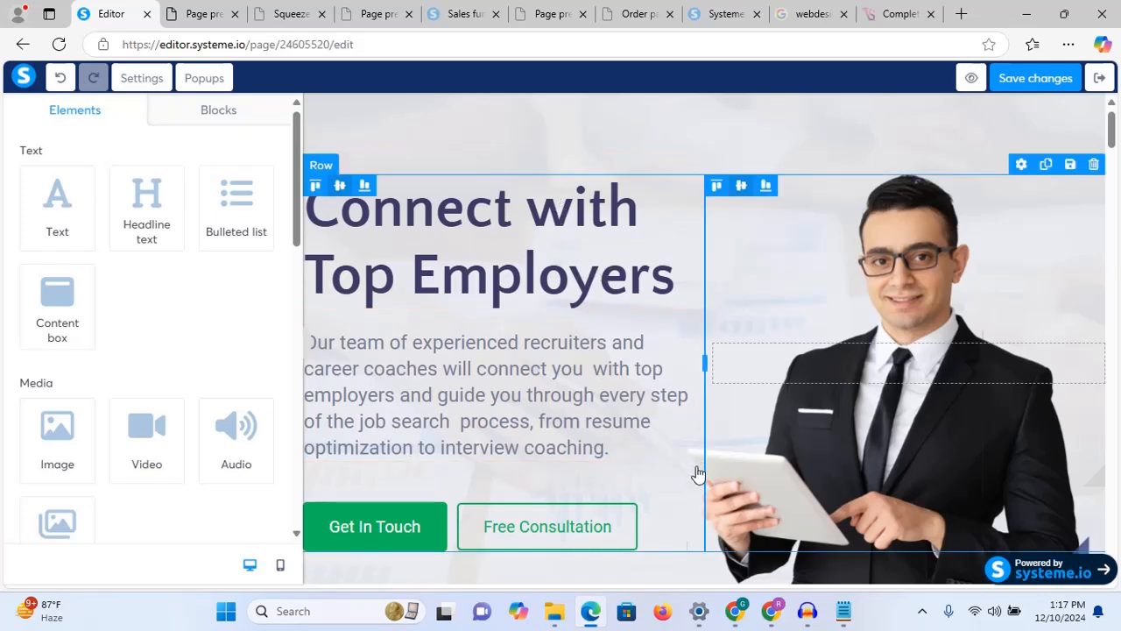
Step: Bring the Notepad notes to the front and move the window up and left
mouse_move(848, 613)
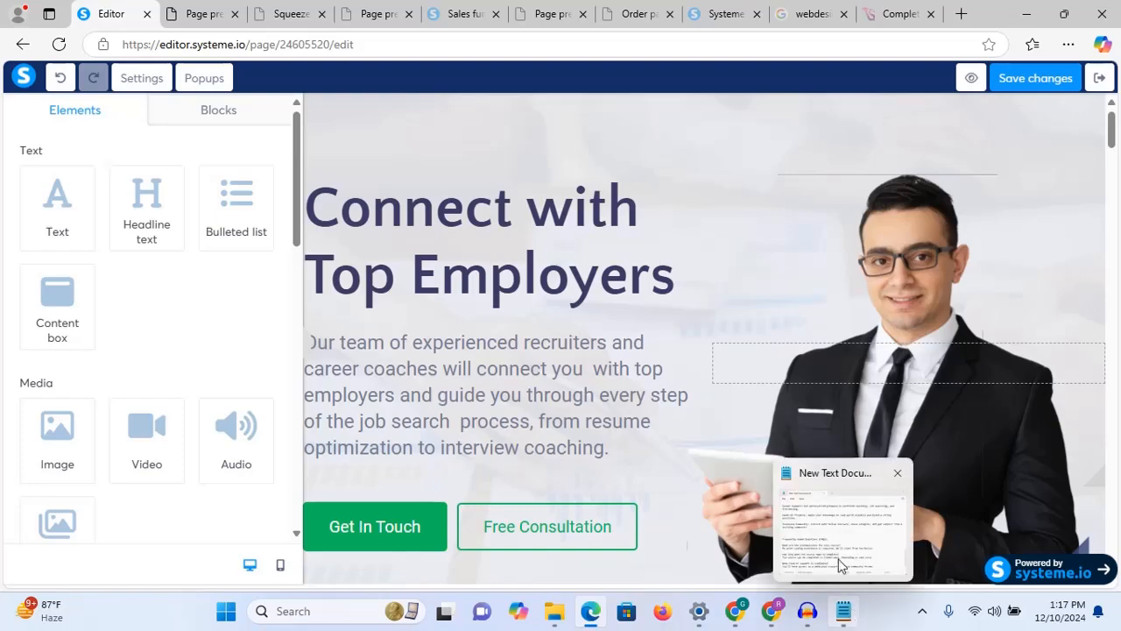
click(835, 532)
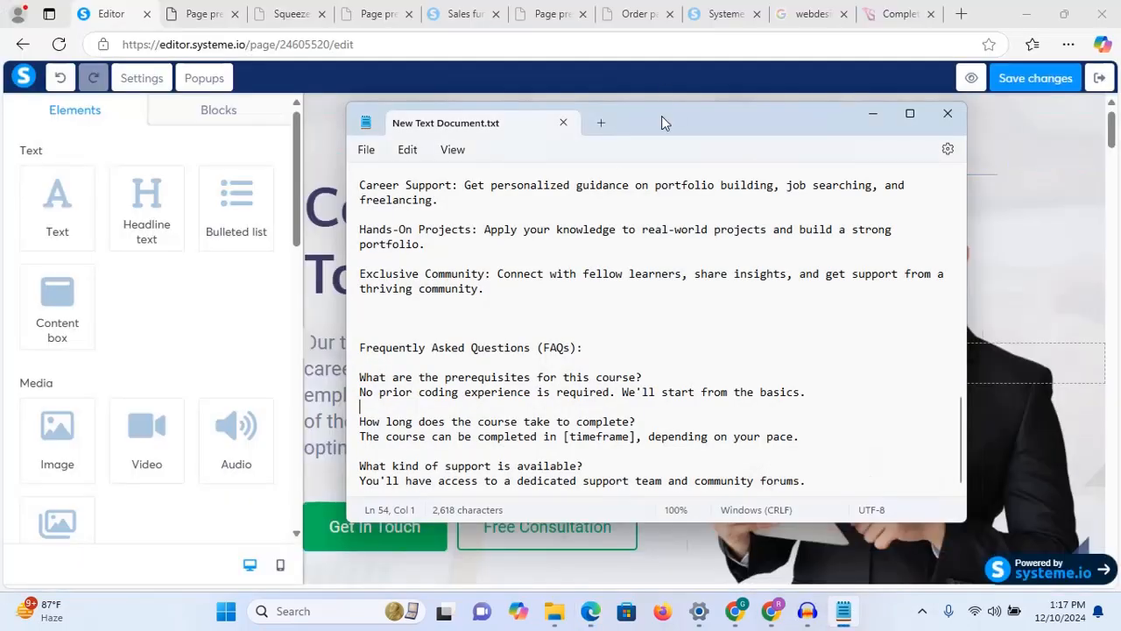
drag(661, 115, 496, 32)
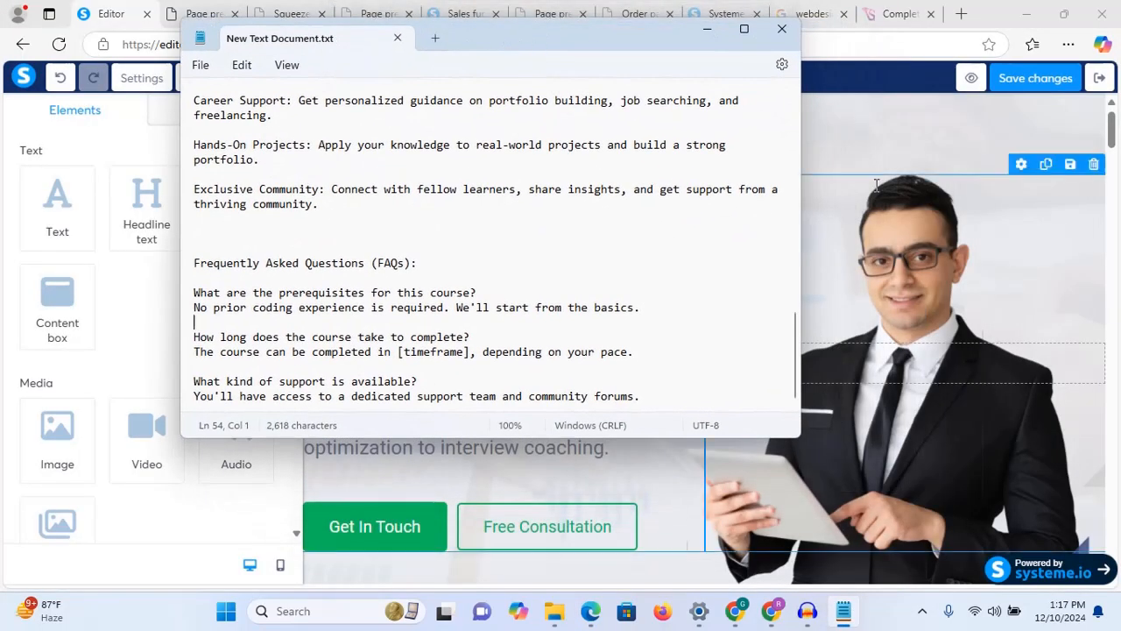
drag(793, 354, 786, 127)
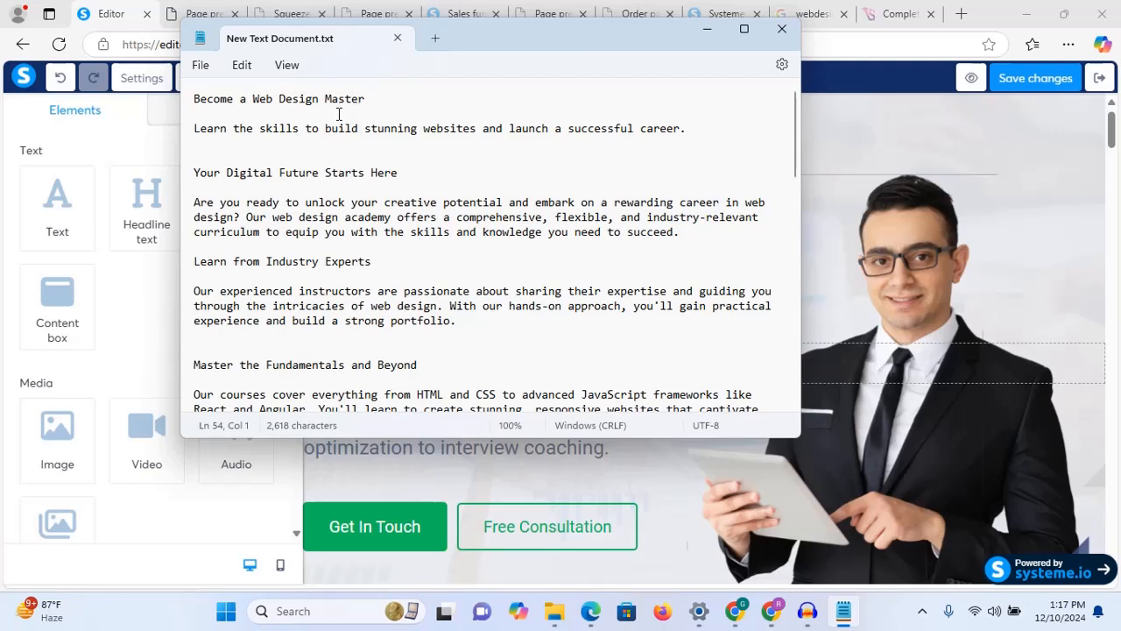
Step: Copy the line 'Become a Web Design Master' and select the editor's hero headline
click(394, 107)
drag(394, 100, 195, 100)
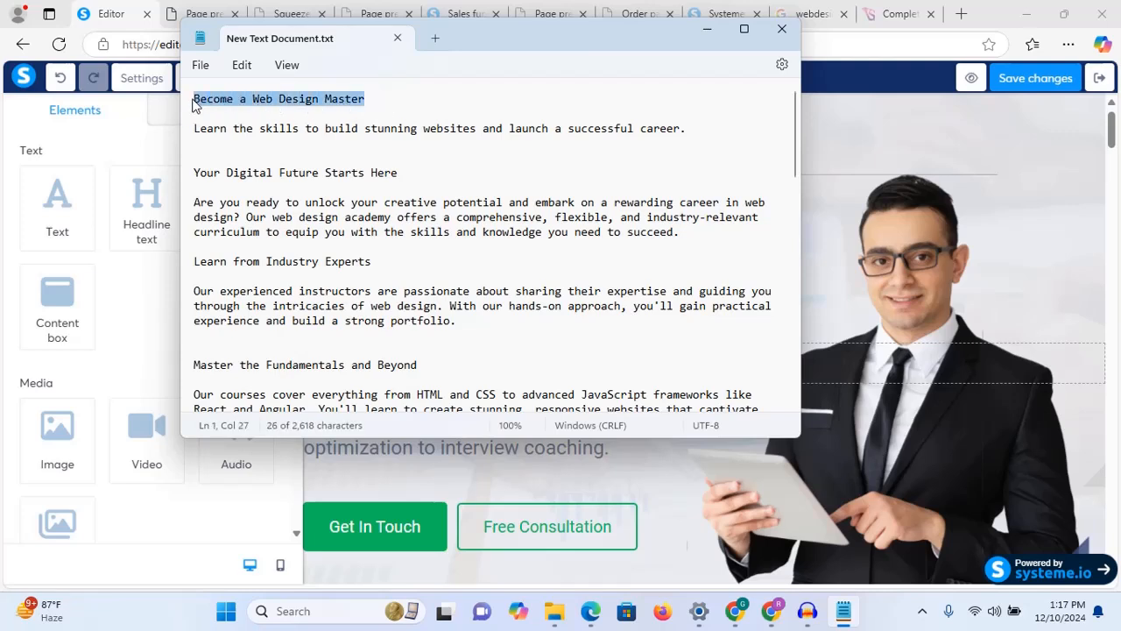
right_click(247, 99)
click(295, 179)
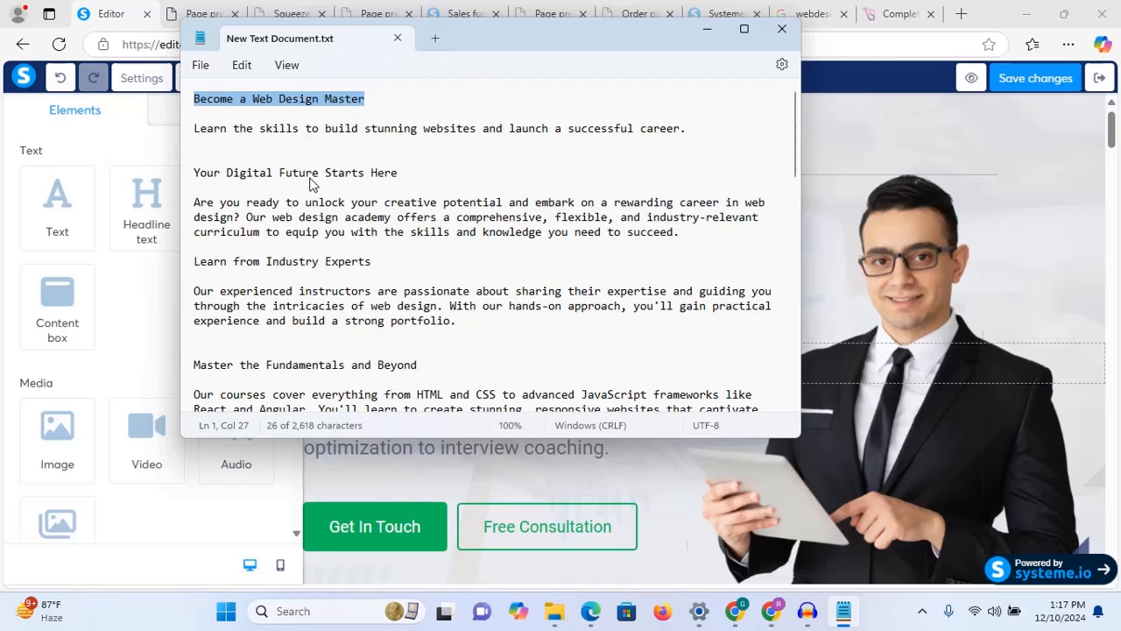
click(706, 30)
click(478, 241)
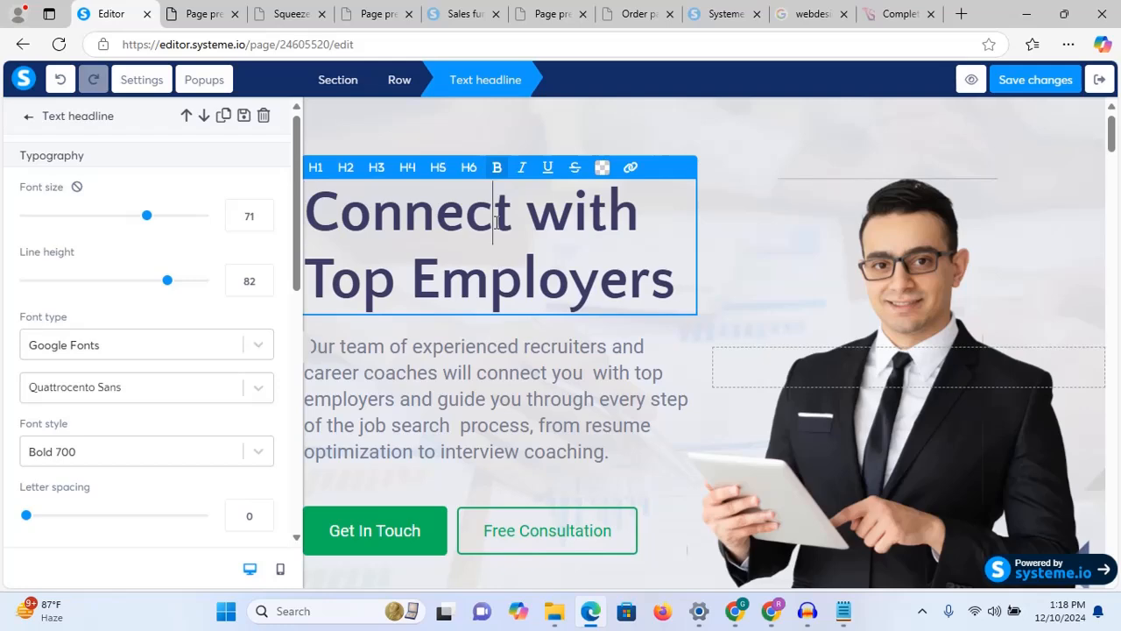
Step: Replace the hero headline with the pasted 'Become a Web Design Master'
triple_click(496, 223)
key(BackSpace)
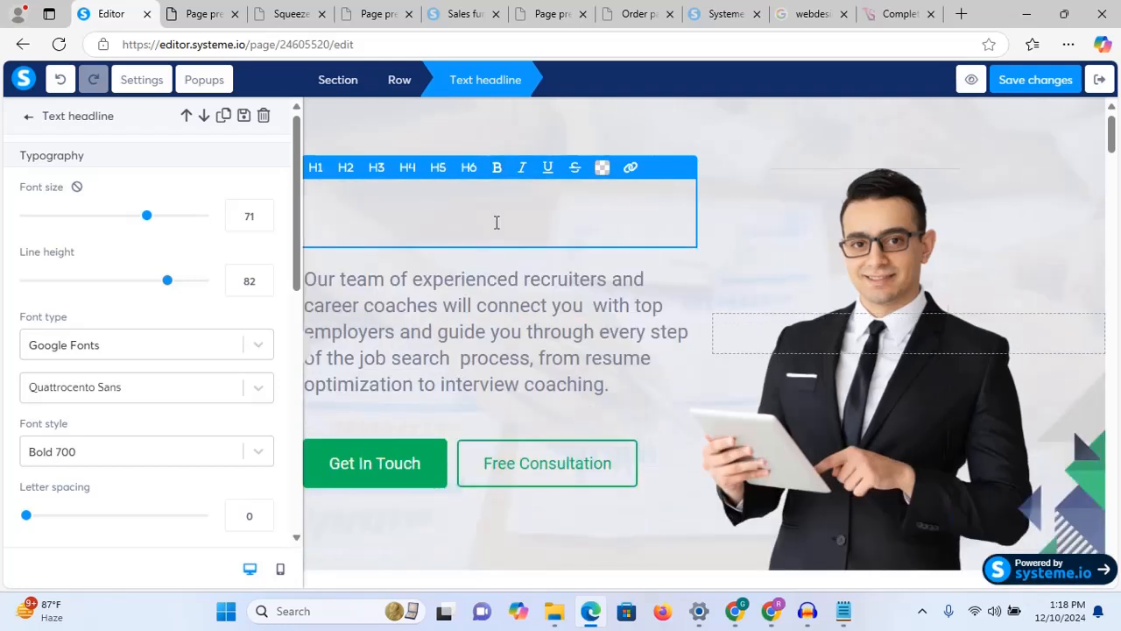
key(ctrl+v)
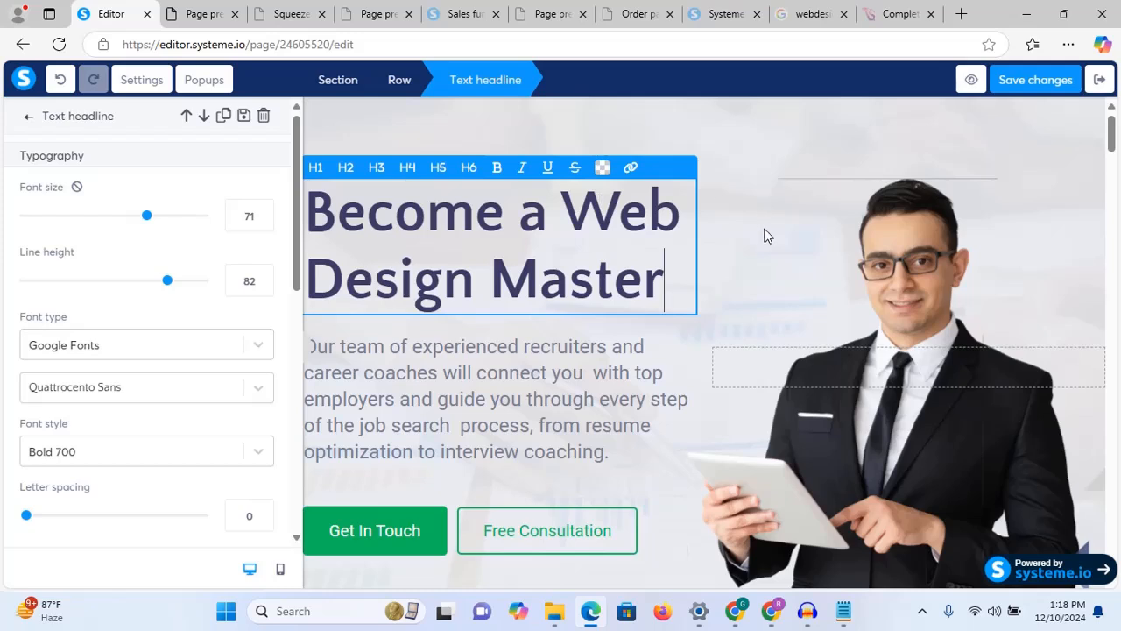
click(735, 165)
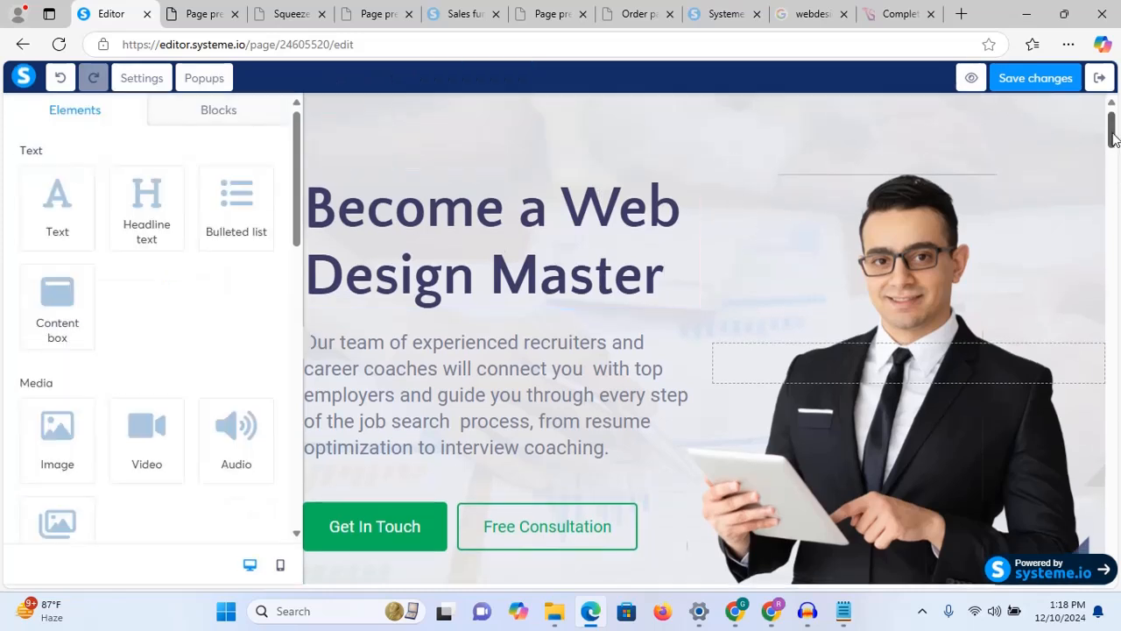
scroll(1115, 140, down, 1)
Step: Copy the sentence about building stunning websites from Notepad
mouse_move(844, 611)
click(850, 517)
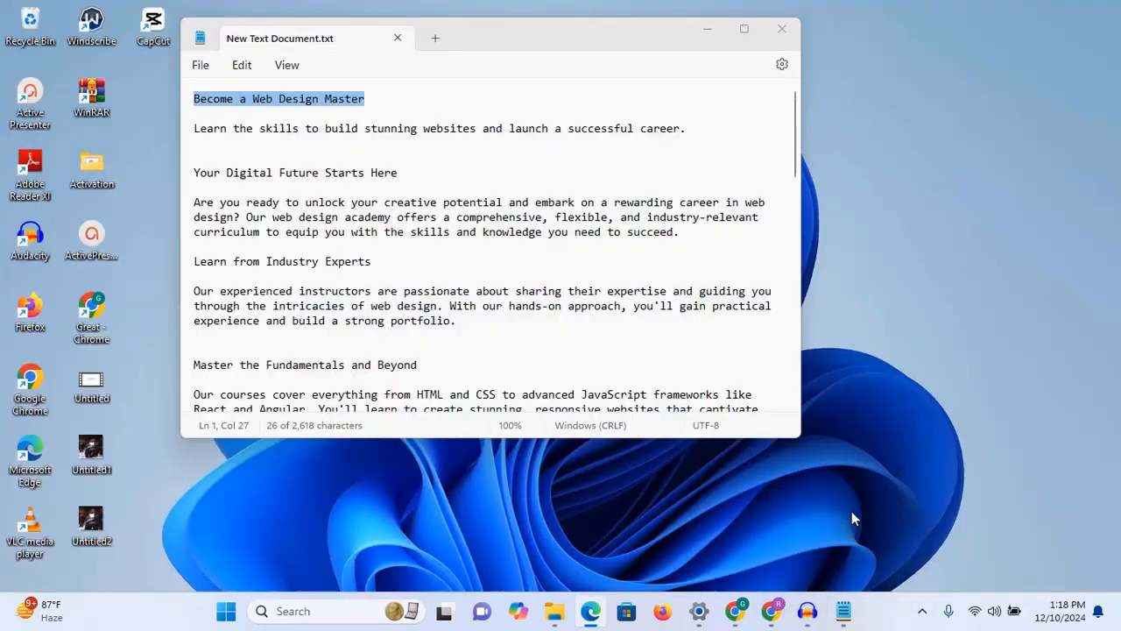
drag(691, 130, 189, 128)
right_click(238, 130)
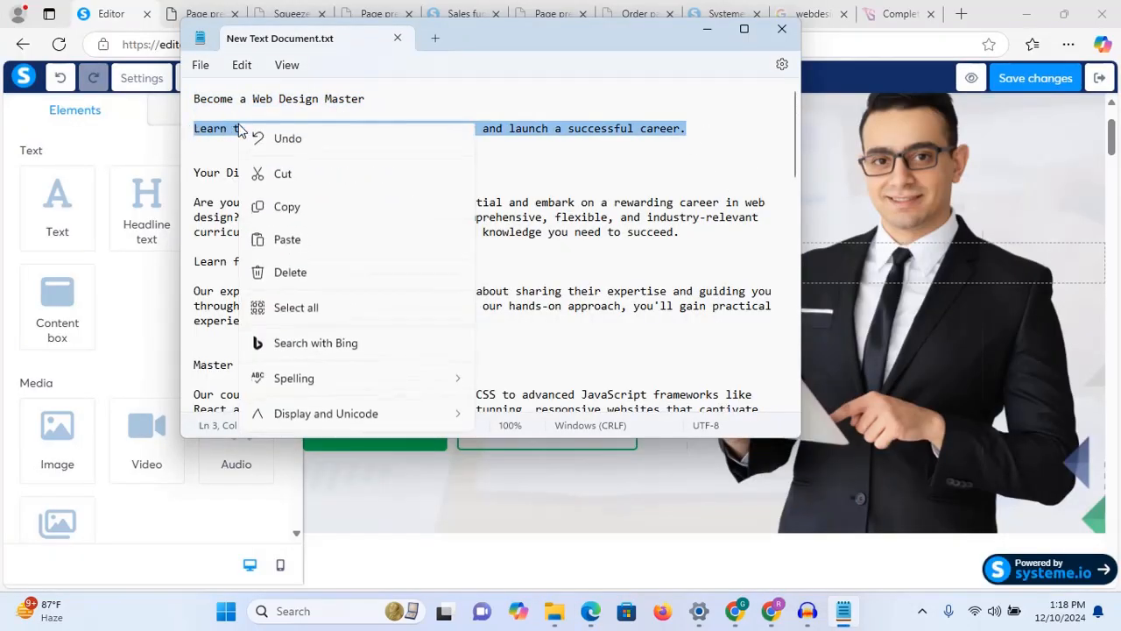
click(289, 209)
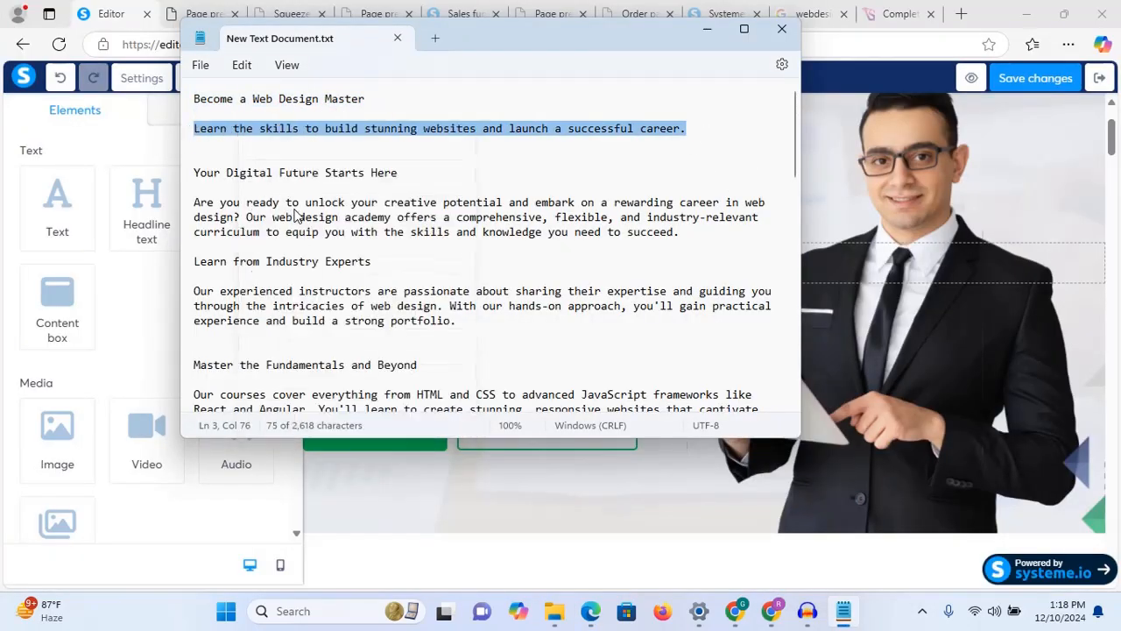
click(706, 30)
Step: Paste it over the hero paragraph and save the page
click(450, 300)
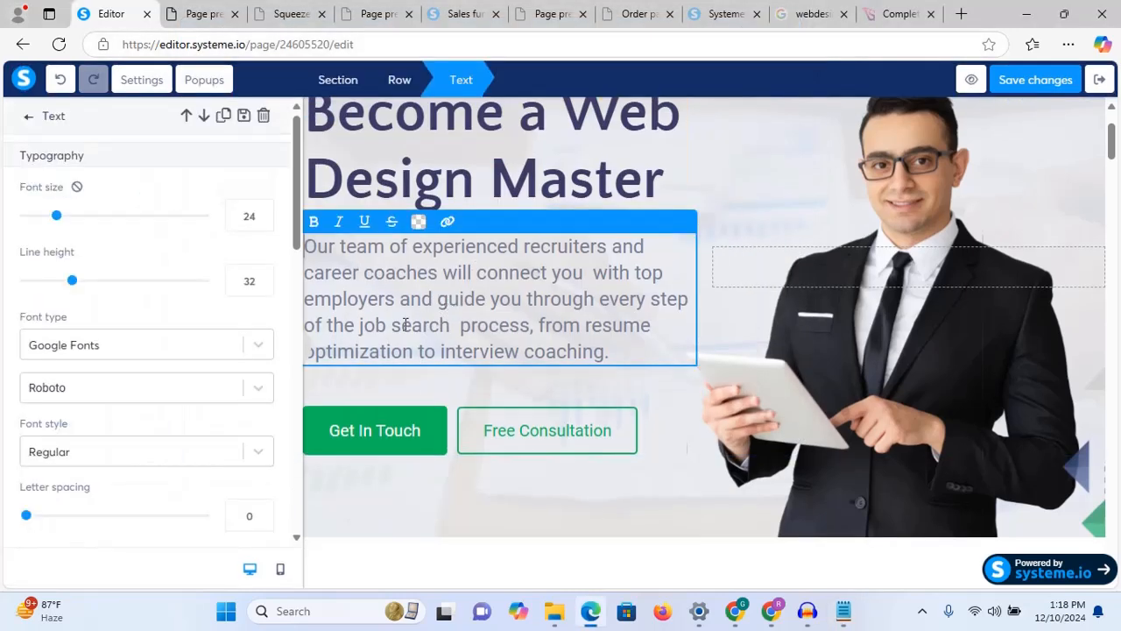
key(ctrl+a)
key(ctrl+v)
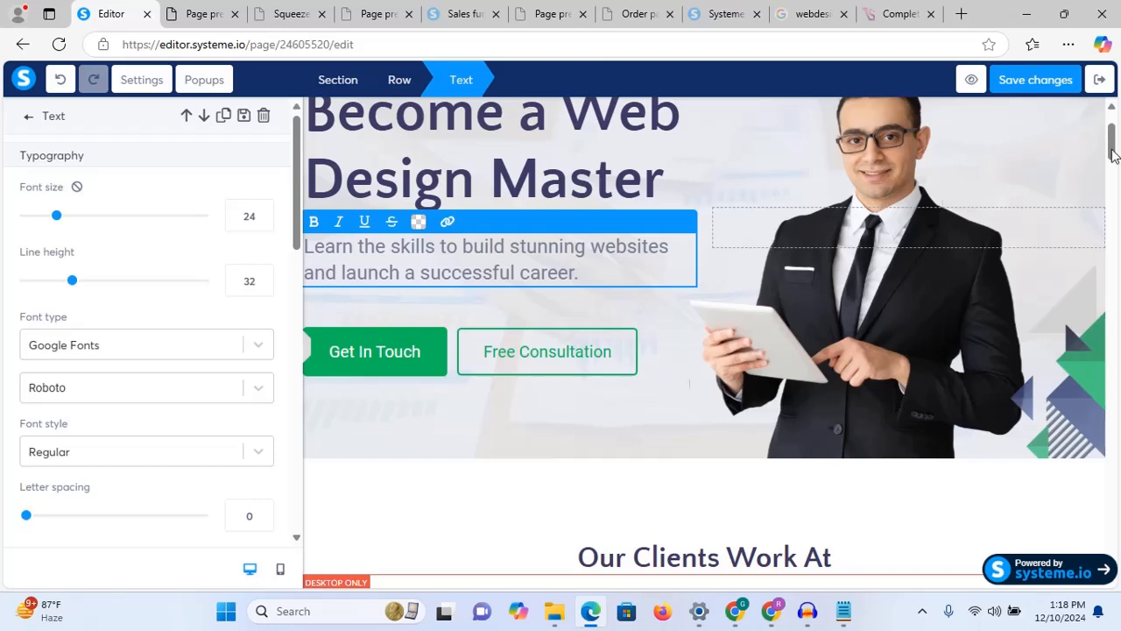
drag(1111, 145, 1112, 128)
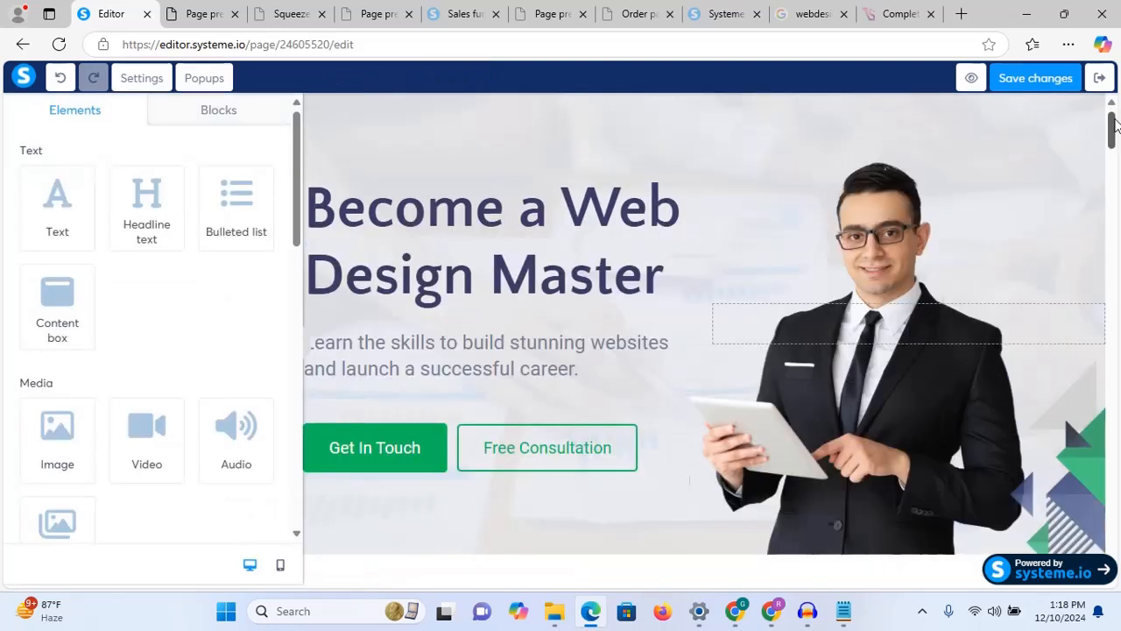
click(1043, 84)
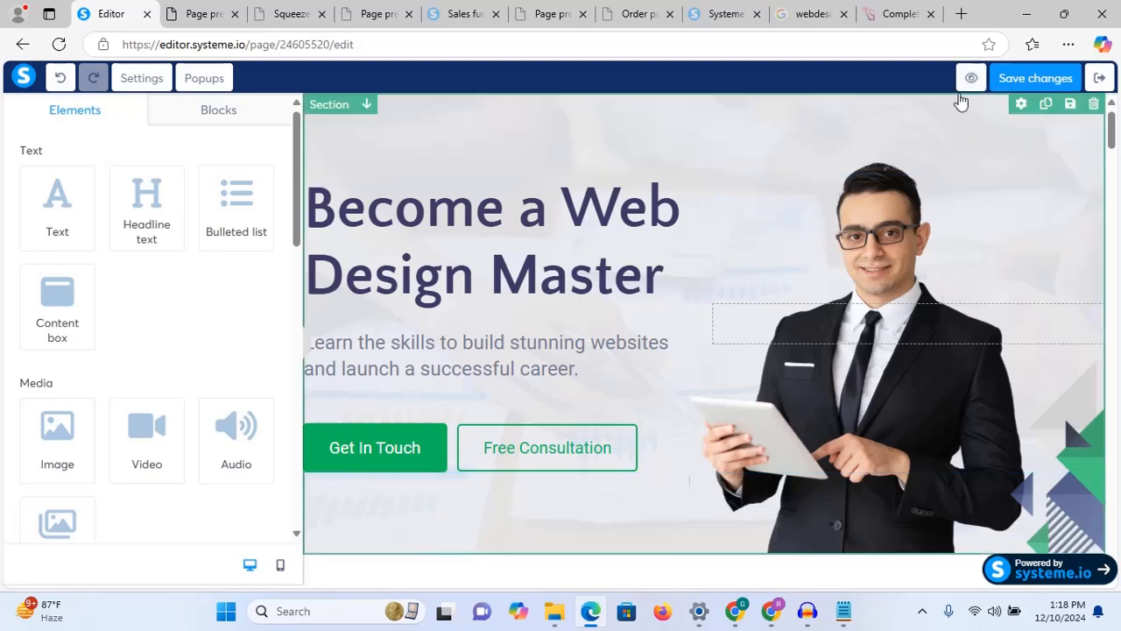
Step: Preview the squeeze page, close the three leftover template tabs, and go back to the editor
click(970, 80)
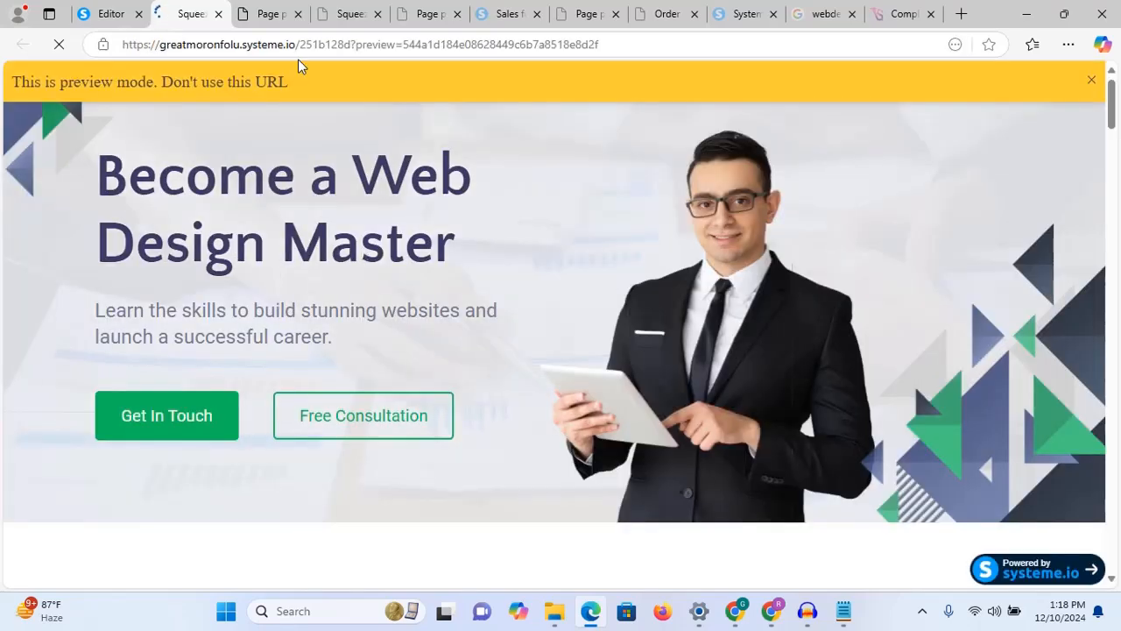
click(261, 14)
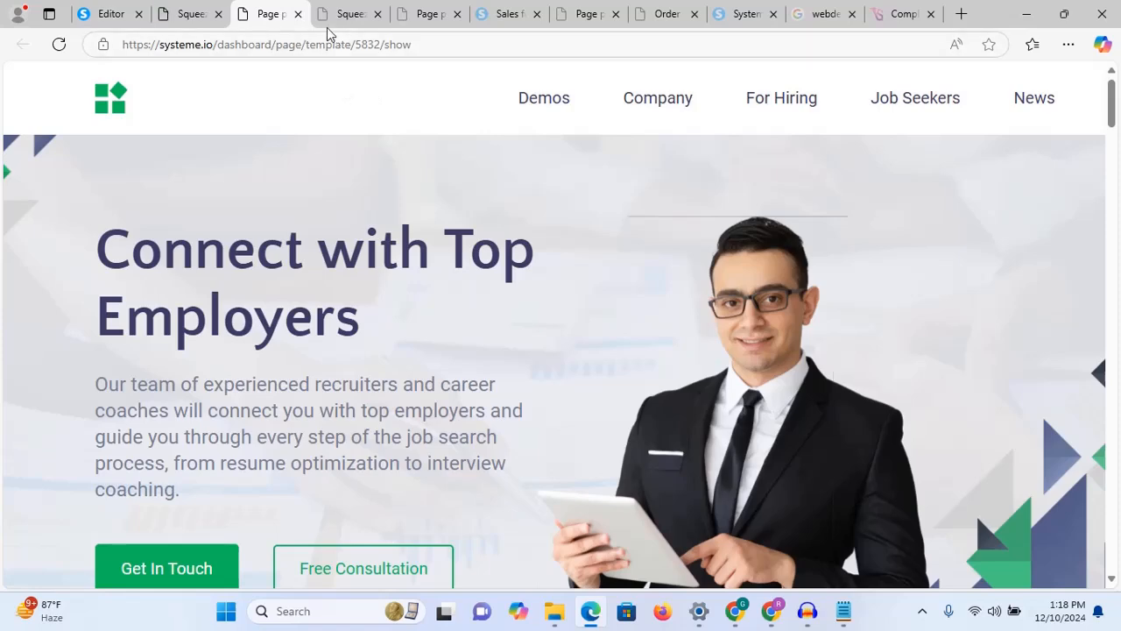
click(298, 14)
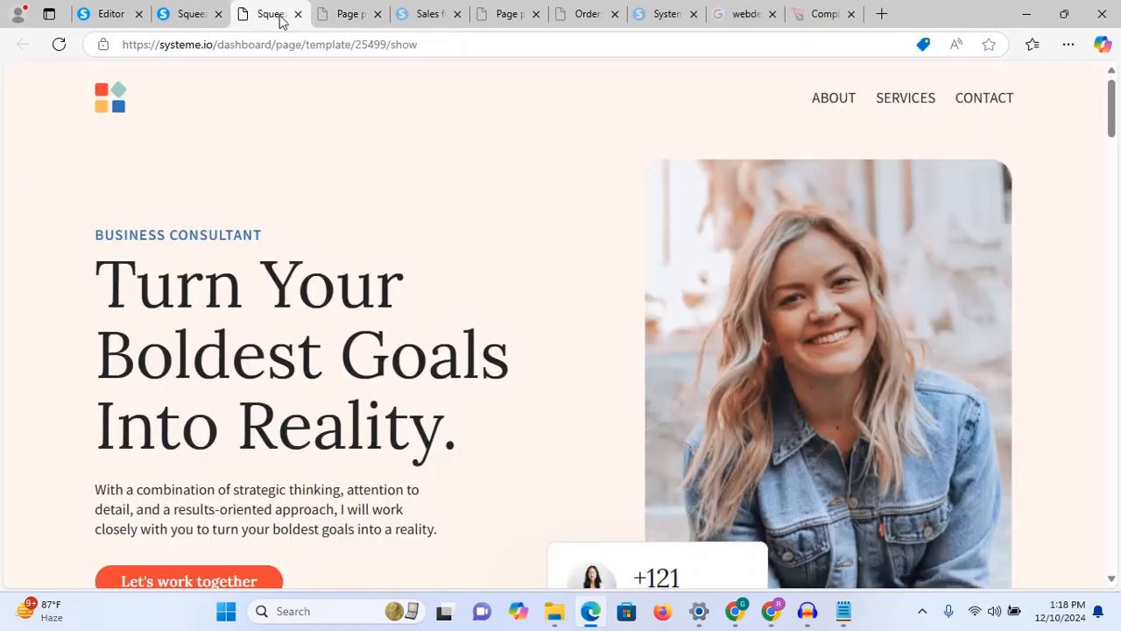
click(299, 14)
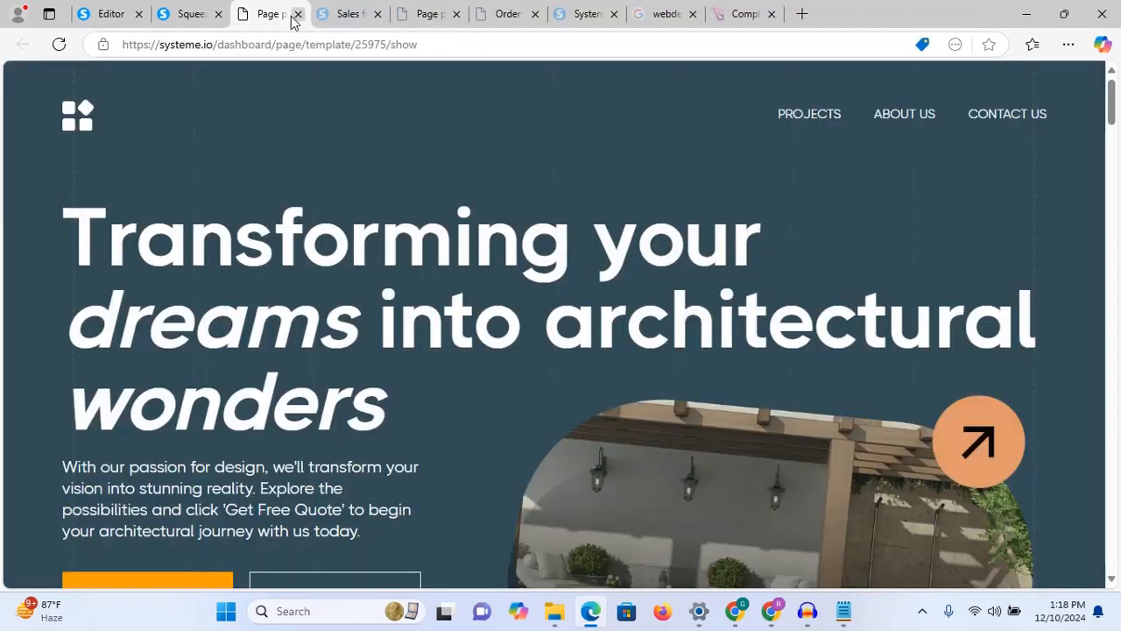
click(298, 14)
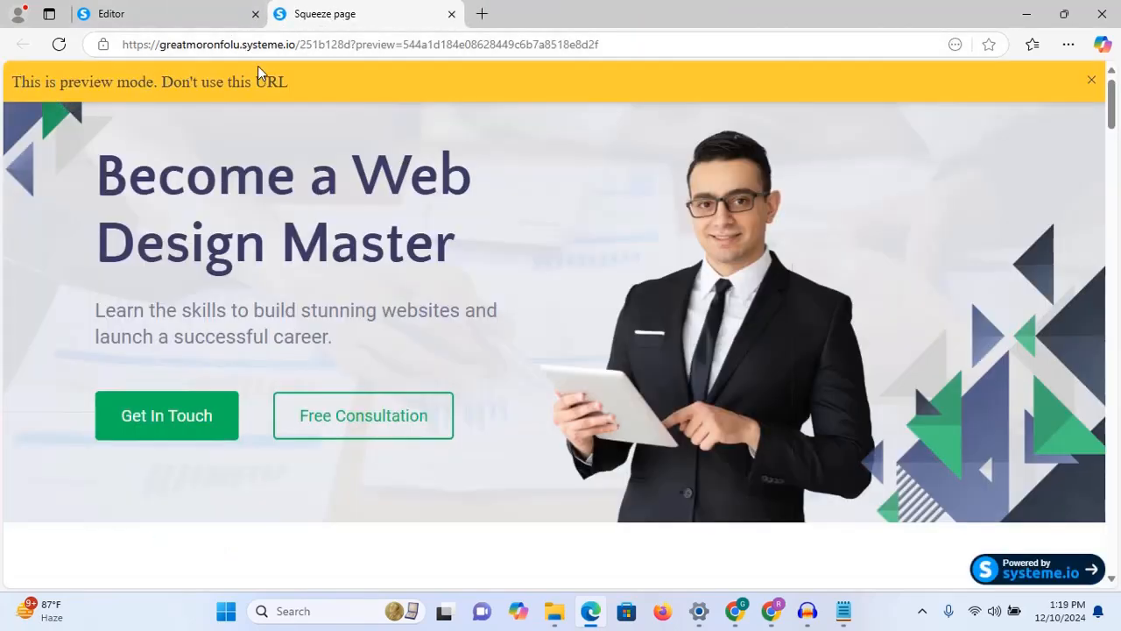
click(205, 14)
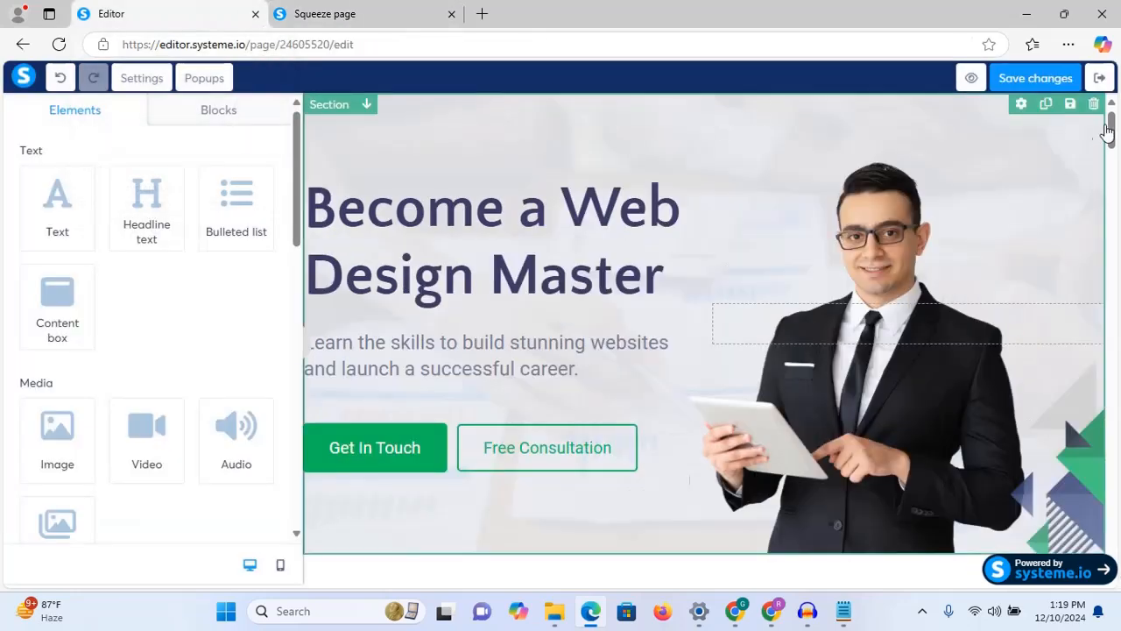
Step: Delete the Get In Touch and Free Consultation buttons from the hero
drag(1112, 133, 1113, 142)
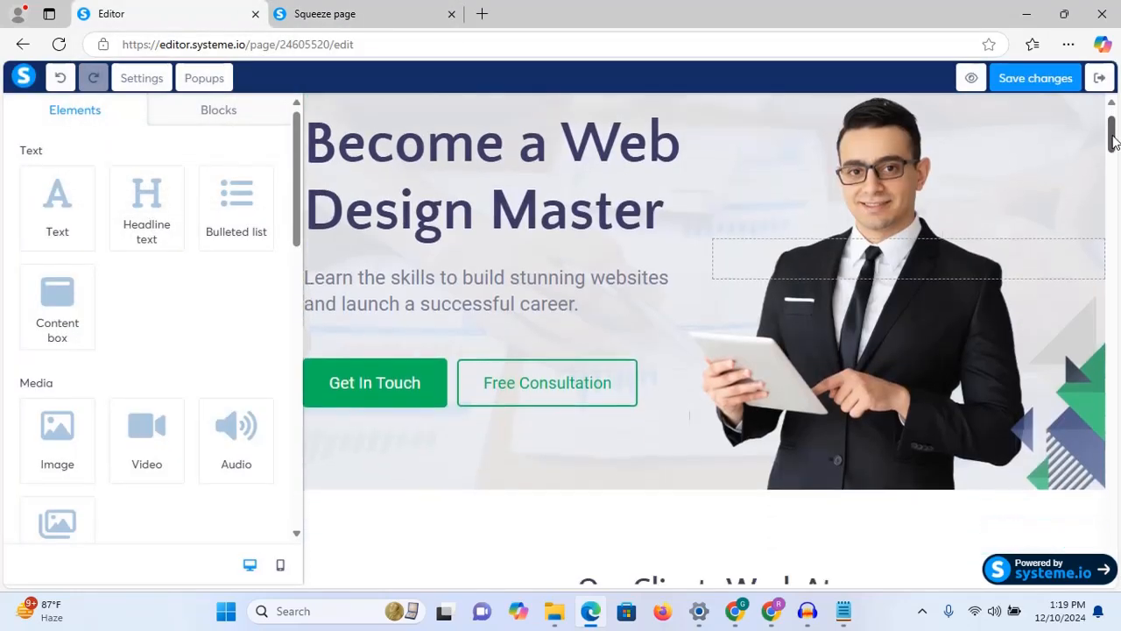
scroll(793, 217, up, 1)
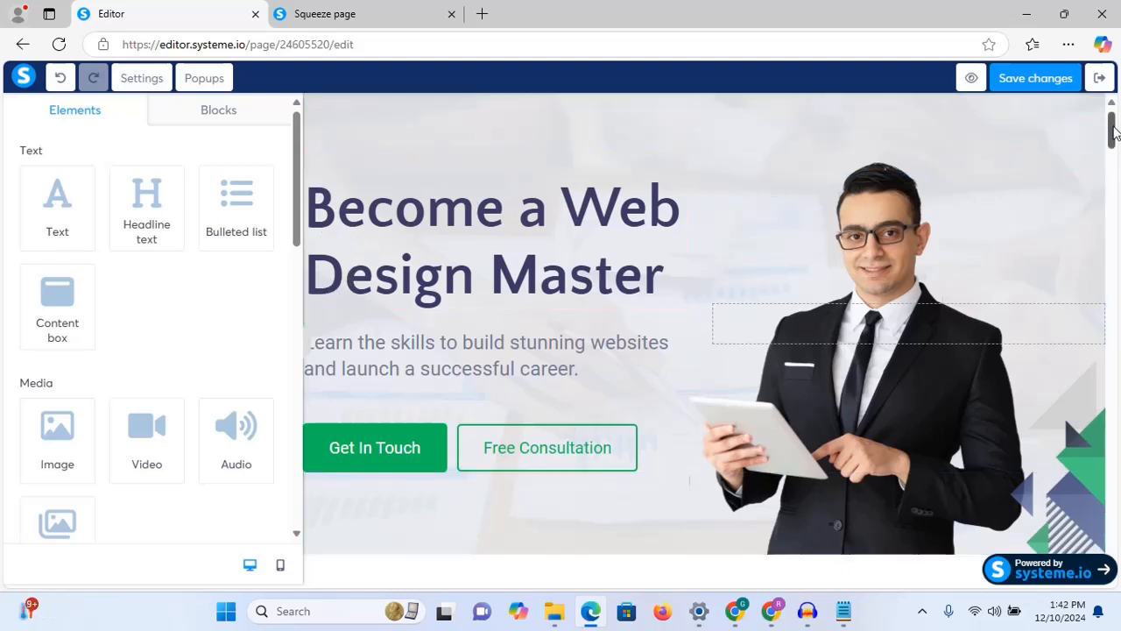
scroll(1115, 131, down, 2)
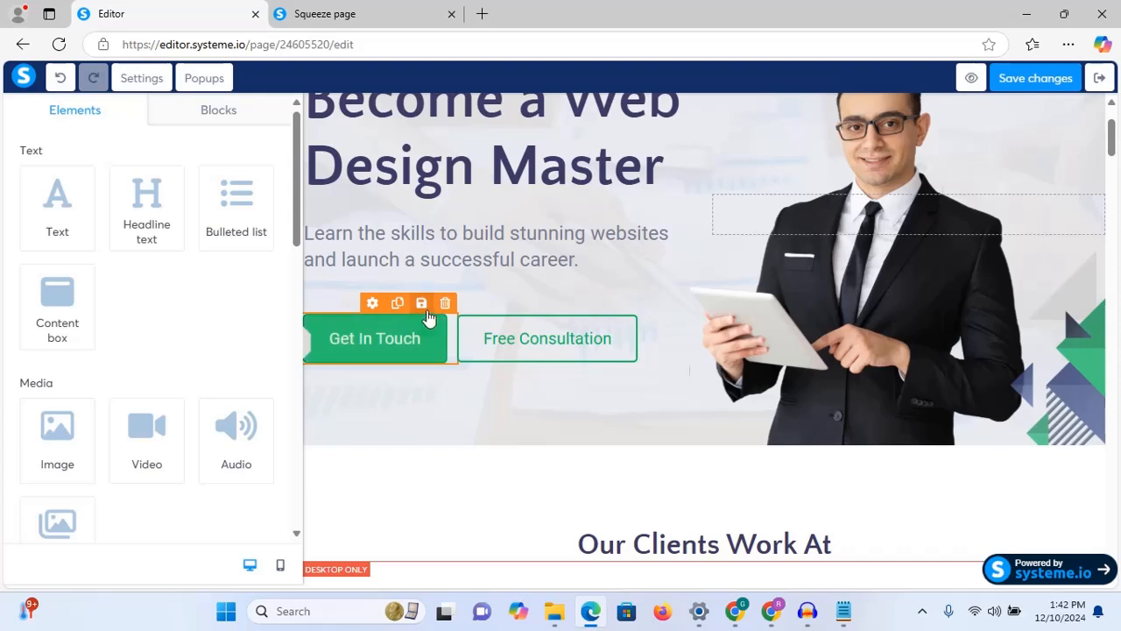
click(446, 311)
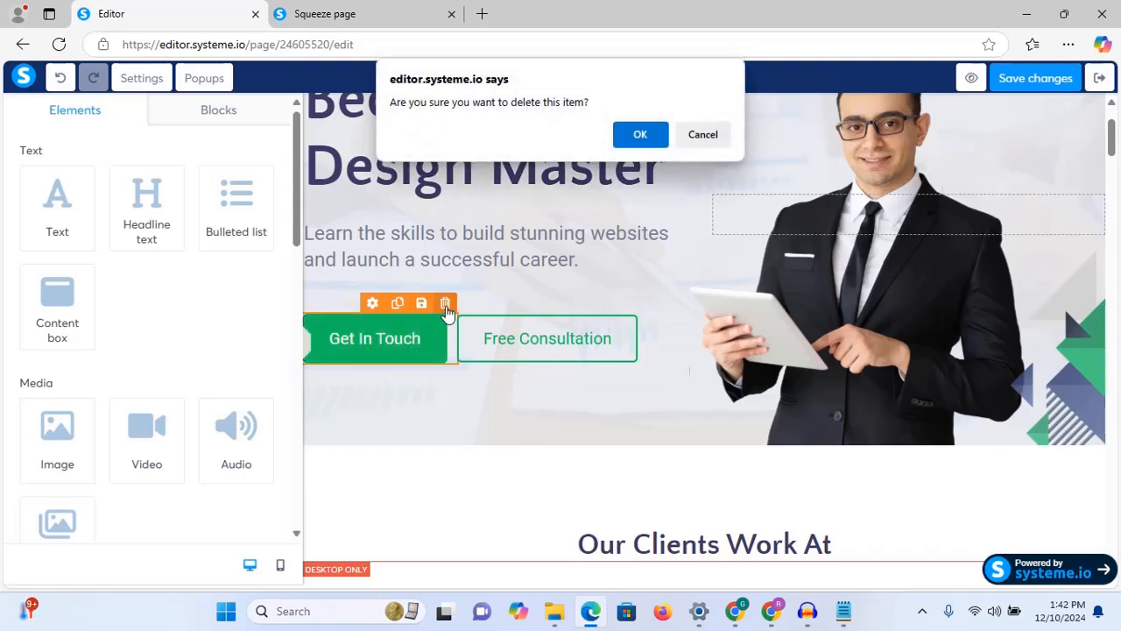
click(639, 134)
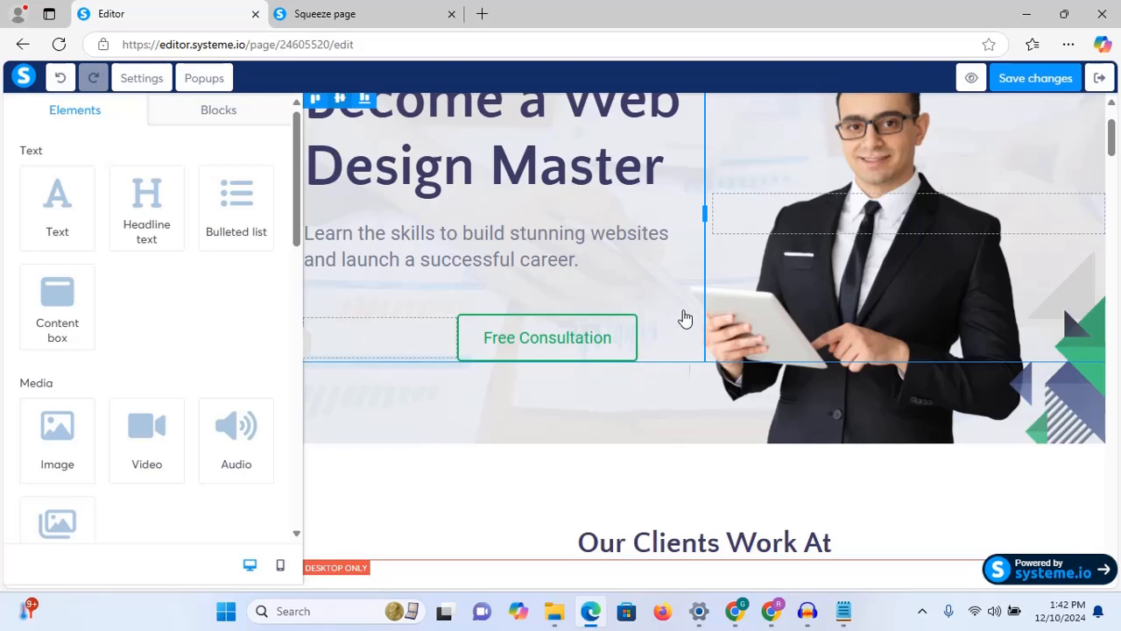
click(639, 337)
click(685, 307)
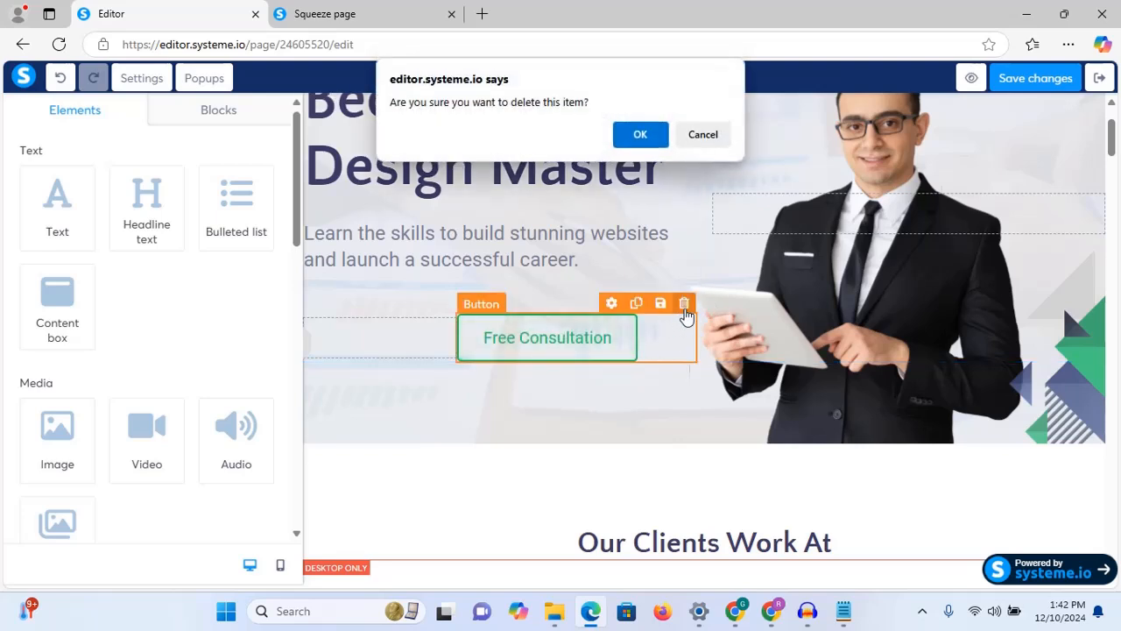
click(640, 134)
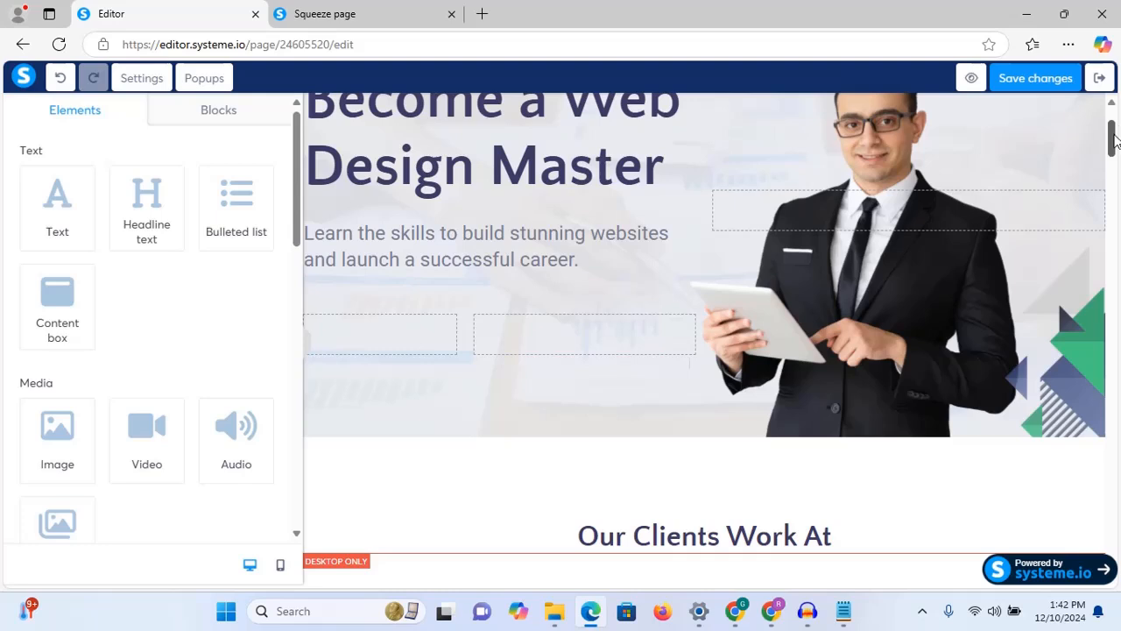
Step: Remove the now-empty button row beneath the hero paragraph
drag(1113, 141, 1113, 118)
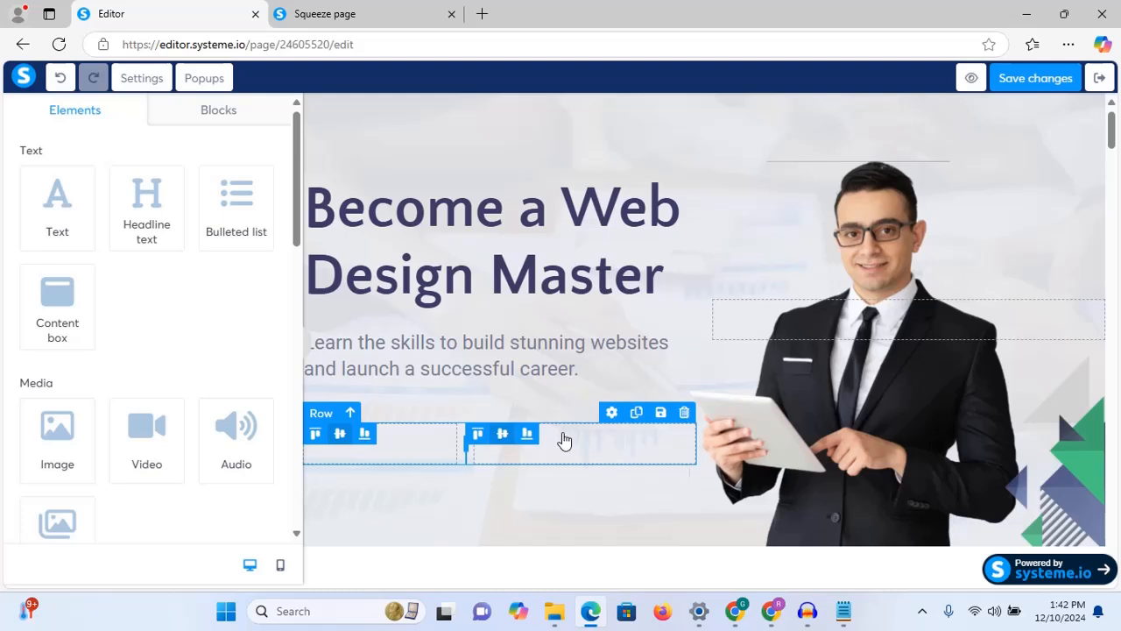
click(684, 412)
click(638, 134)
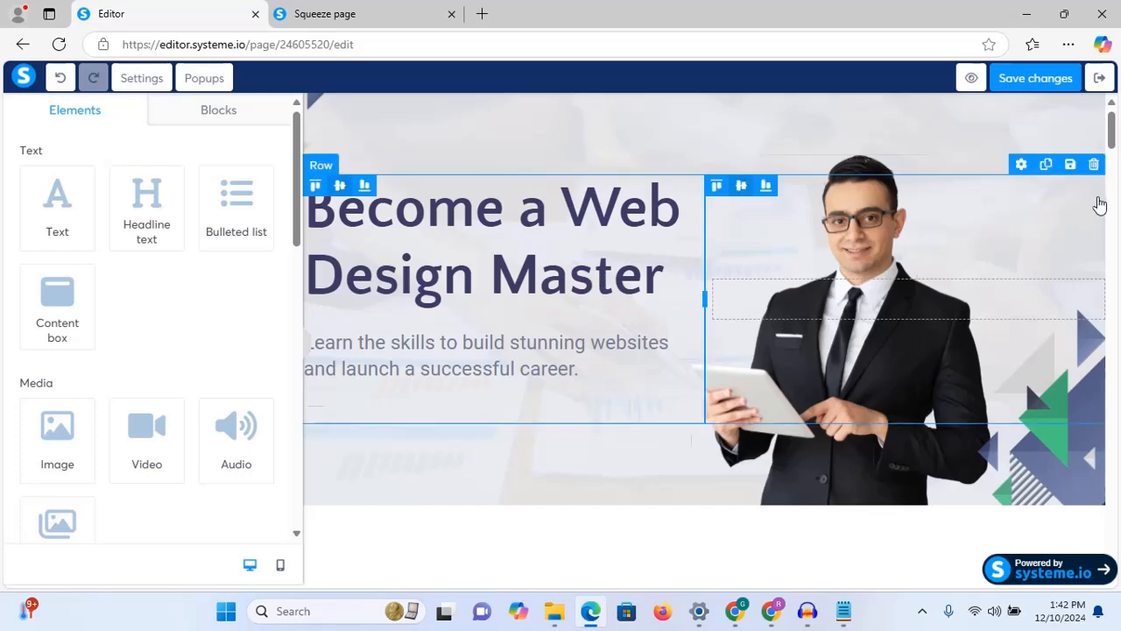
mouse_move(1112, 116)
mouse_down()
mouse_move(1111, 204)
mouse_move(1112, 112)
mouse_move(1112, 133)
mouse_move(1113, 123)
mouse_up()
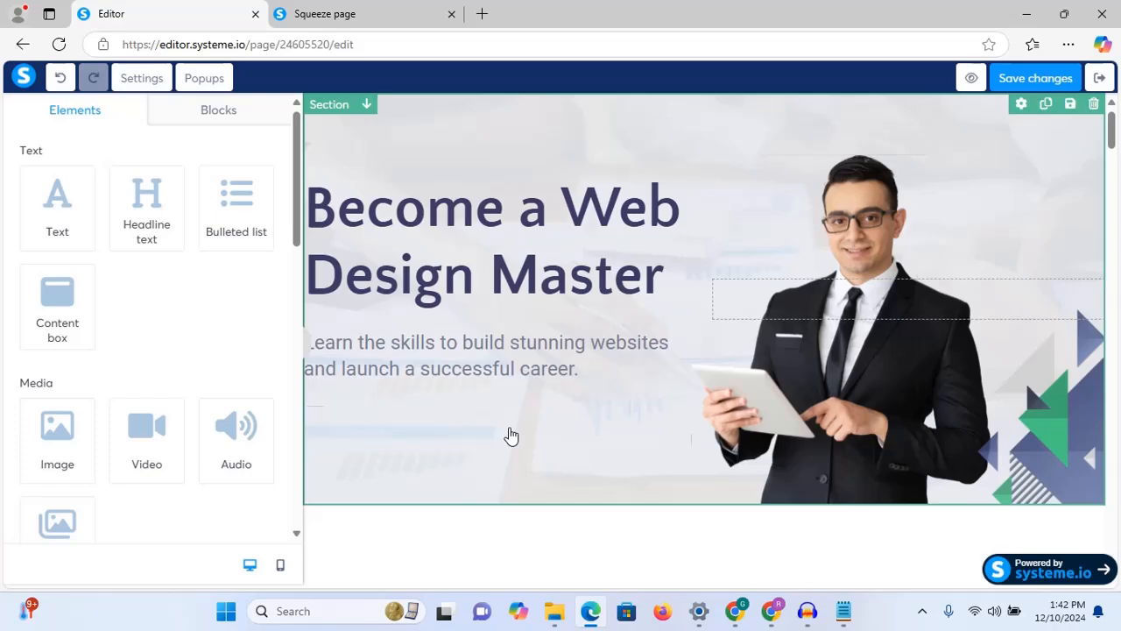
drag(1114, 129, 1115, 219)
drag(1115, 131, 1114, 121)
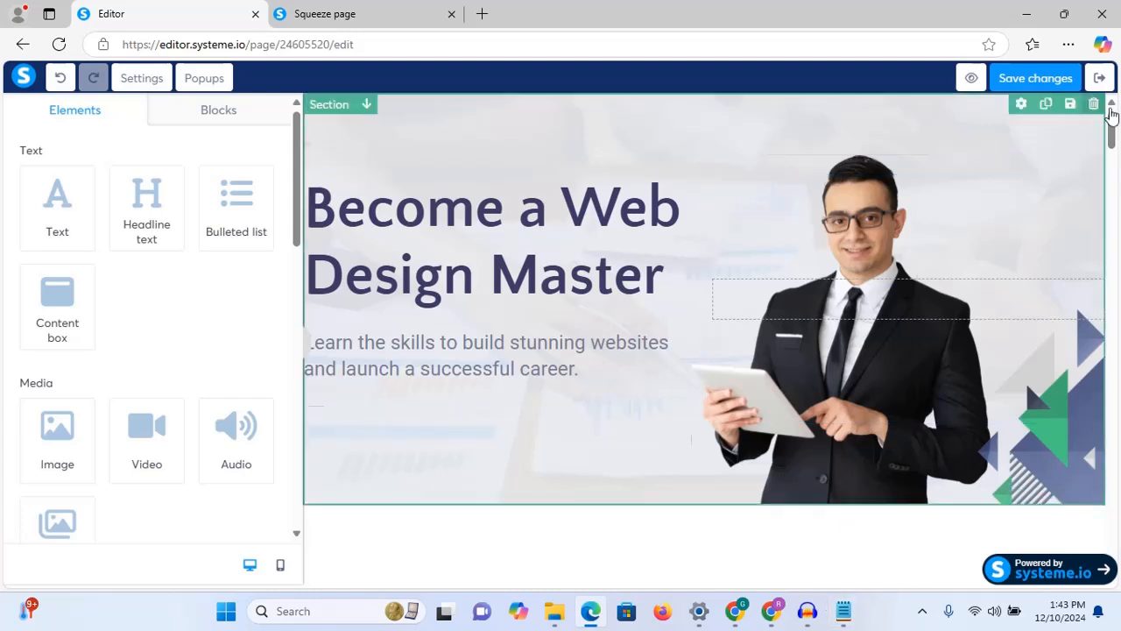
Step: Replace the 'More than 20,000 jobs filled' headline with 'Your Digital Future Starts Here' copied from the notes
scroll(1113, 129, down, 5)
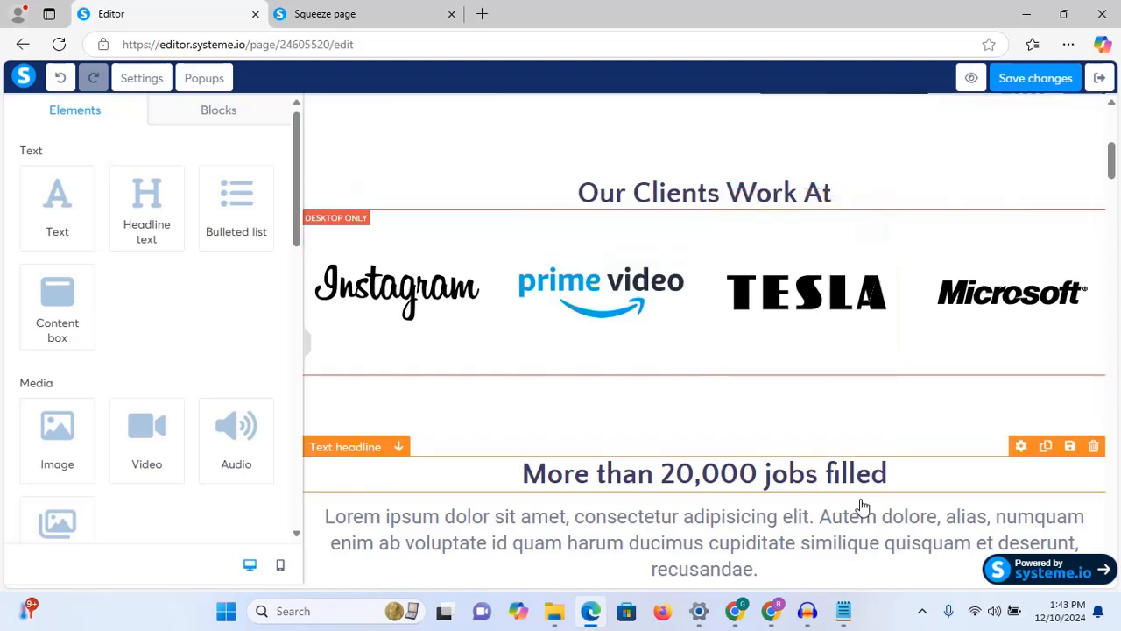
drag(1114, 162, 1116, 183)
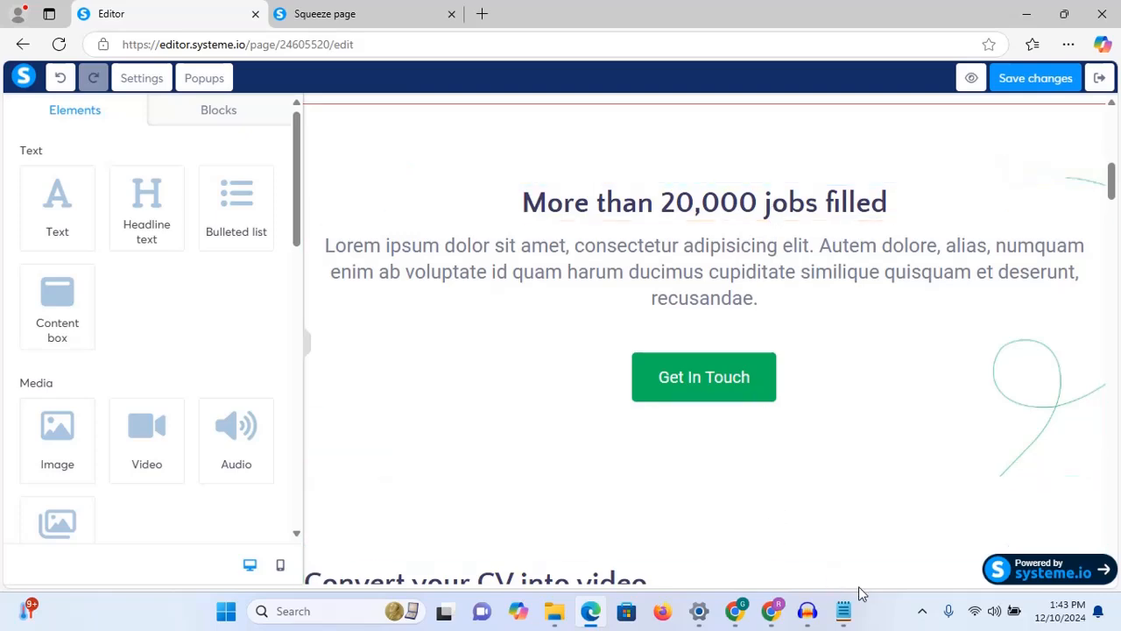
click(844, 613)
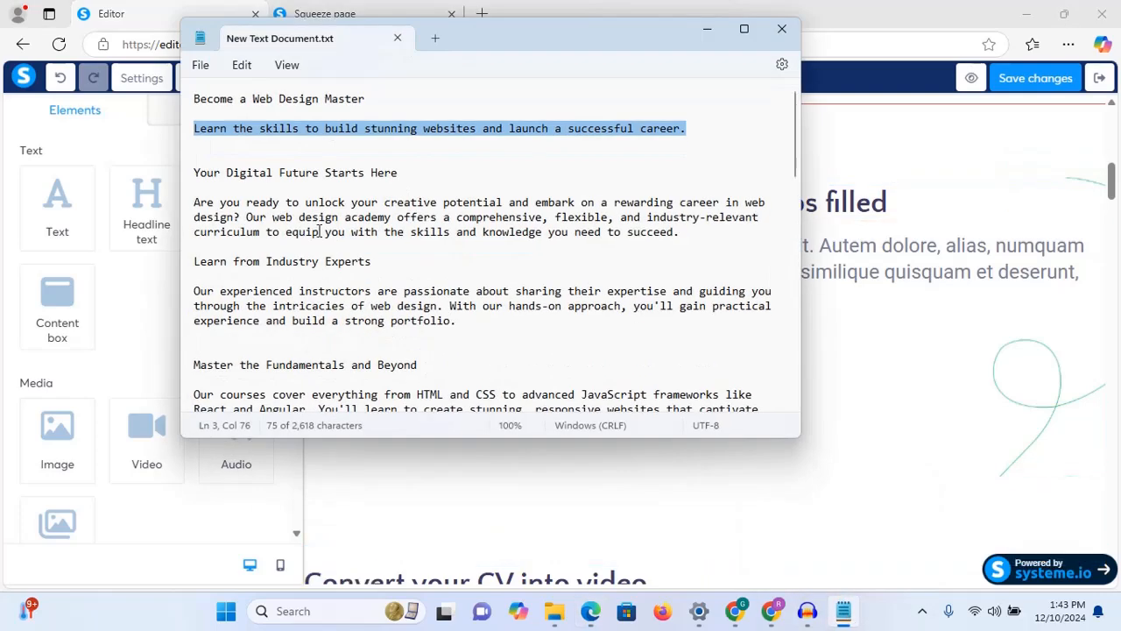
drag(424, 179, 200, 173)
right_click(212, 168)
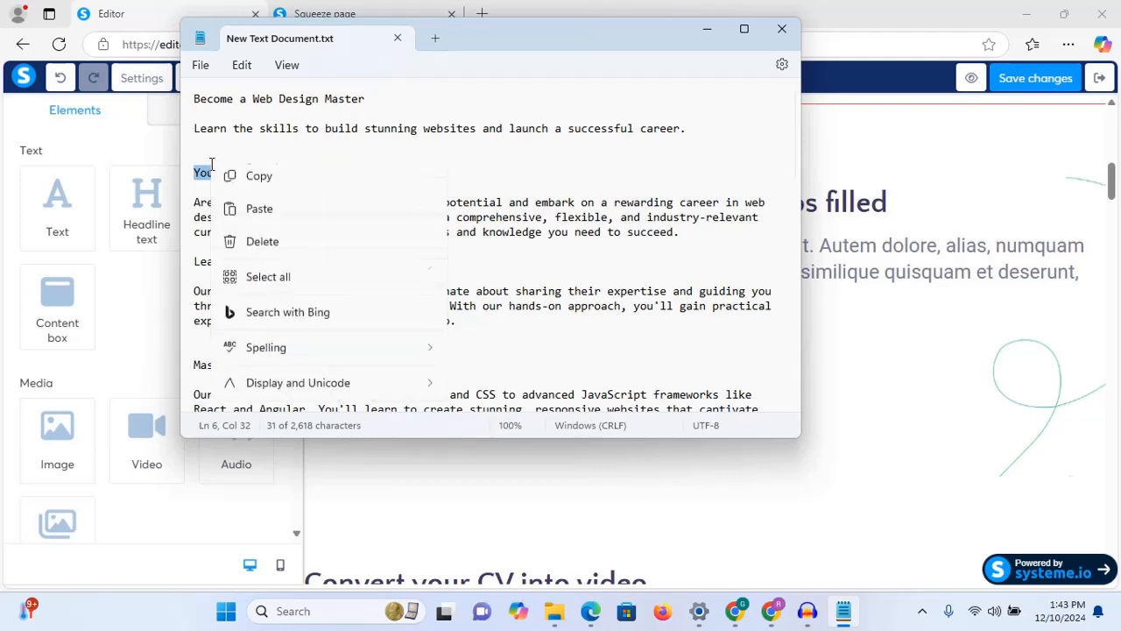
click(263, 253)
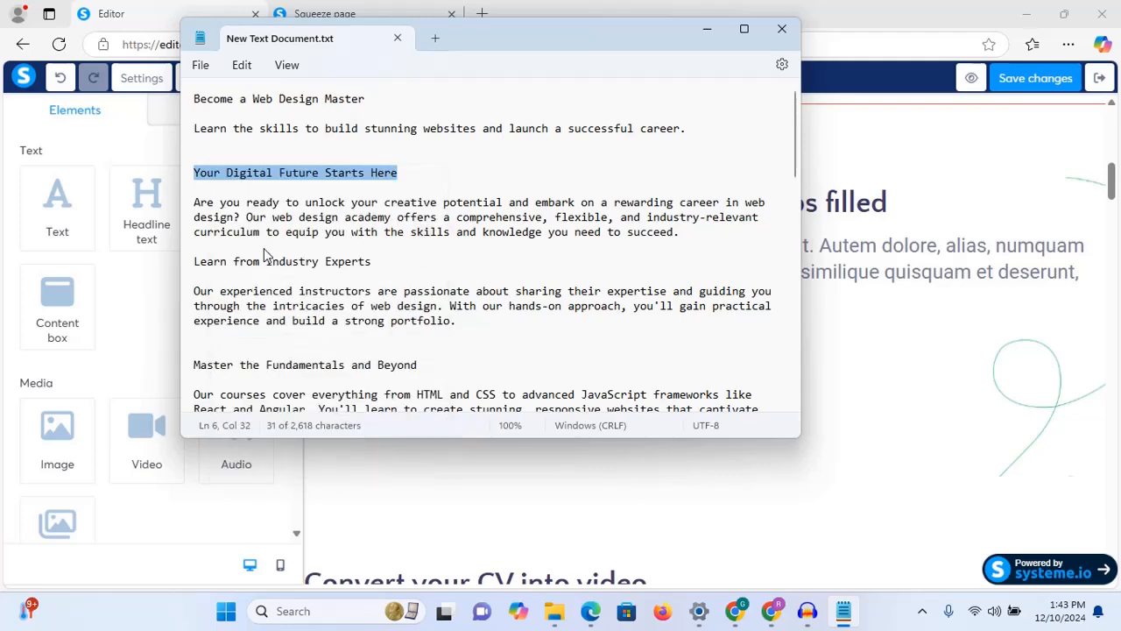
click(709, 29)
click(689, 204)
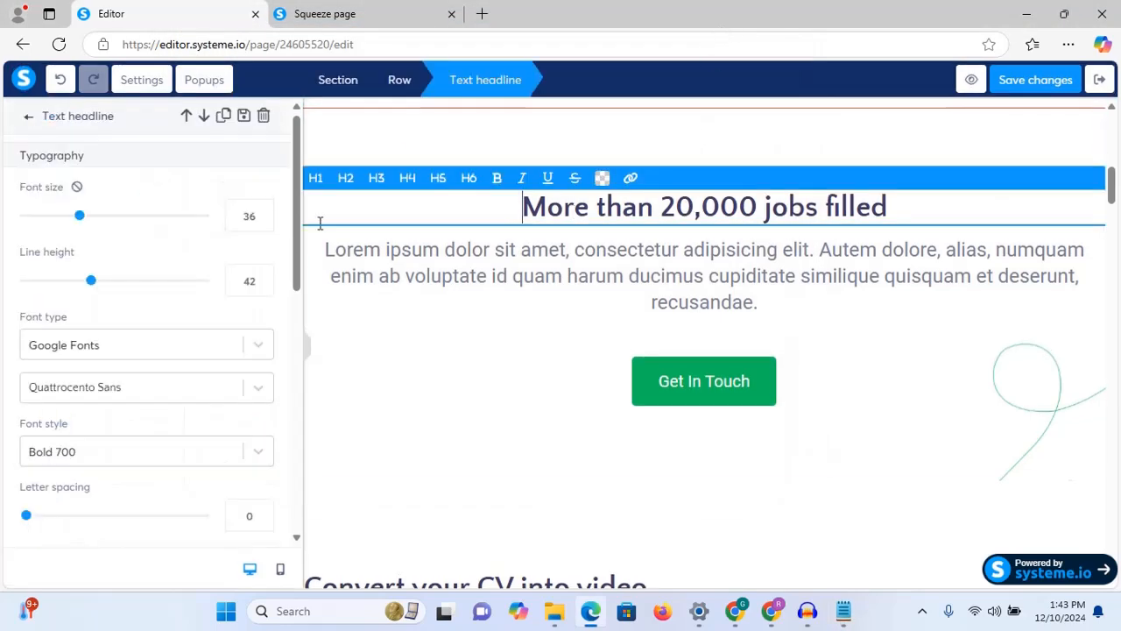
triple_click(633, 210)
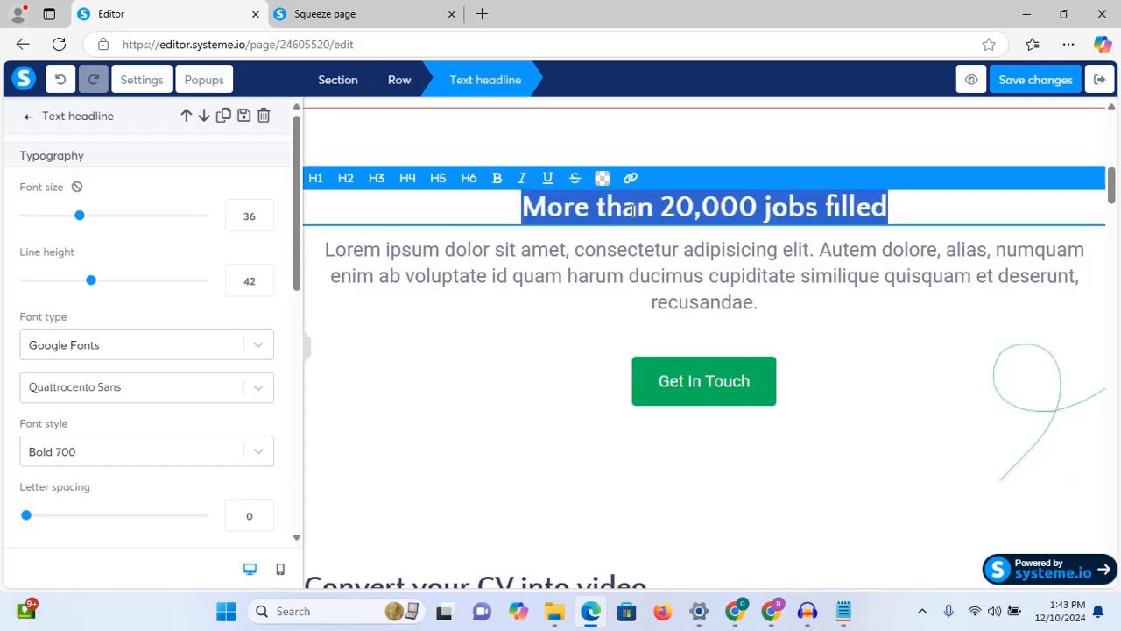
key(ctrl+v)
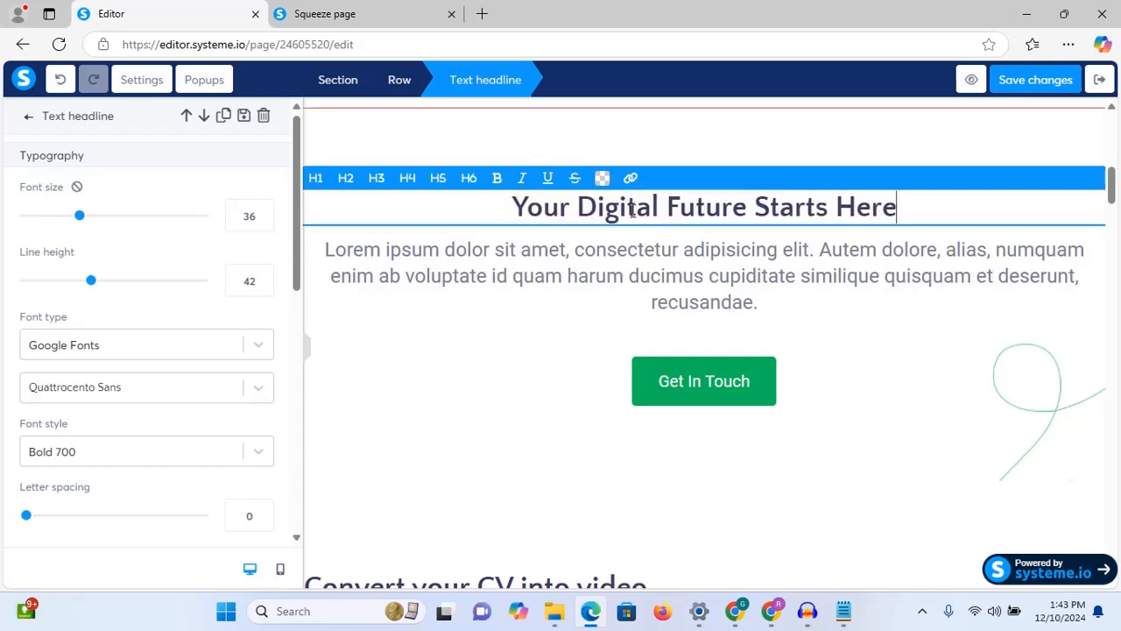
Step: Replace the Lorem paragraph with the 'Are you ready…' web design academy text from the notes
click(844, 610)
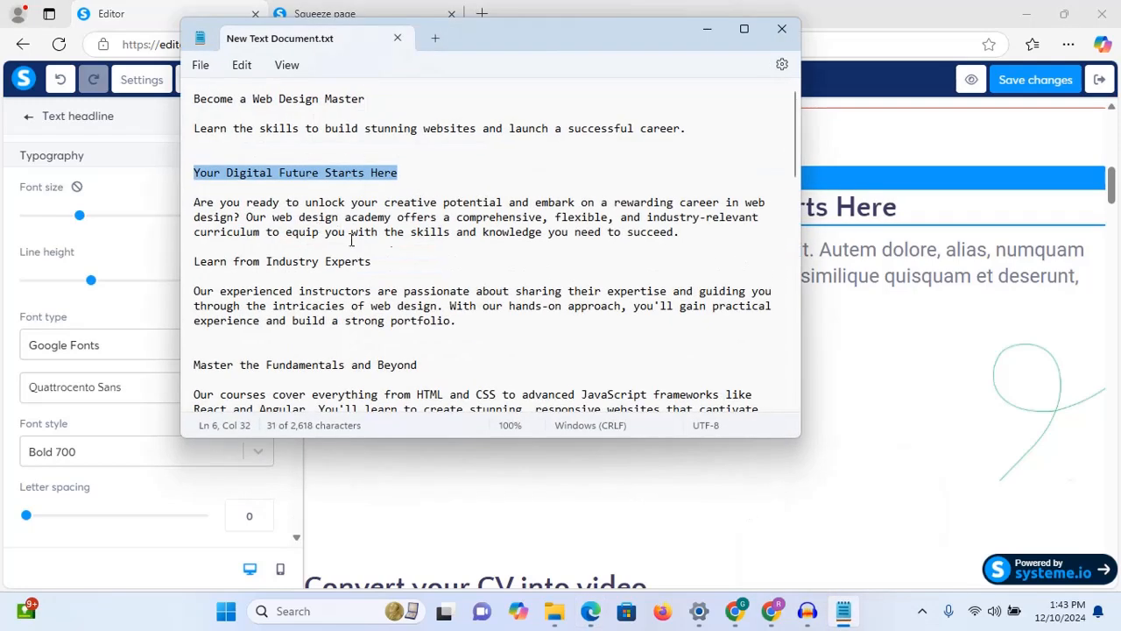
drag(694, 232, 191, 203)
right_click(248, 204)
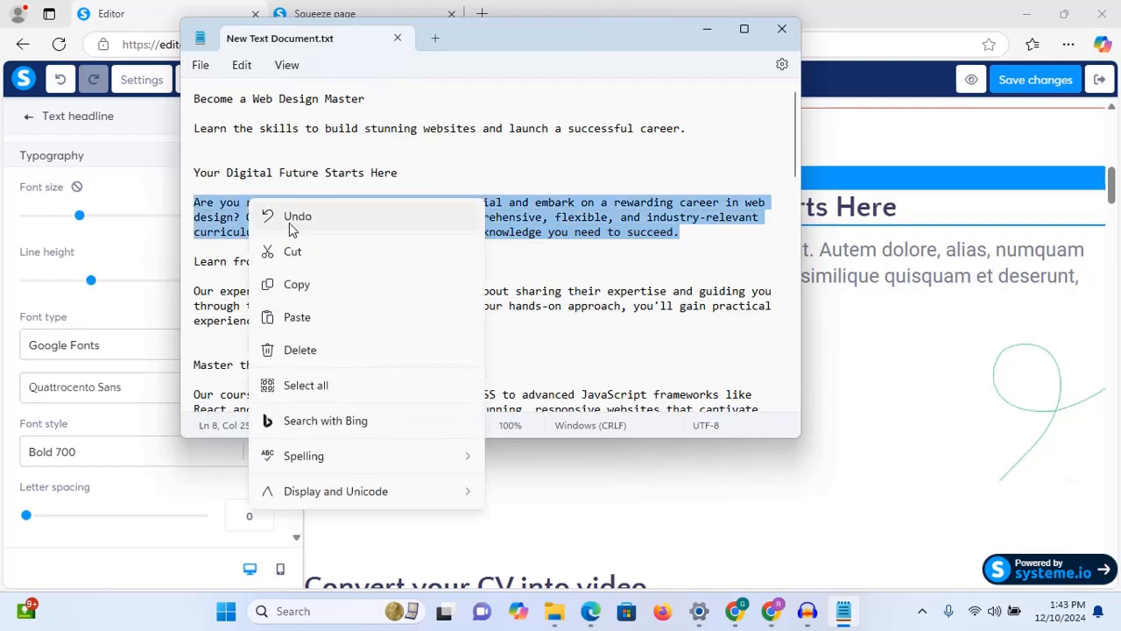
click(296, 286)
click(843, 267)
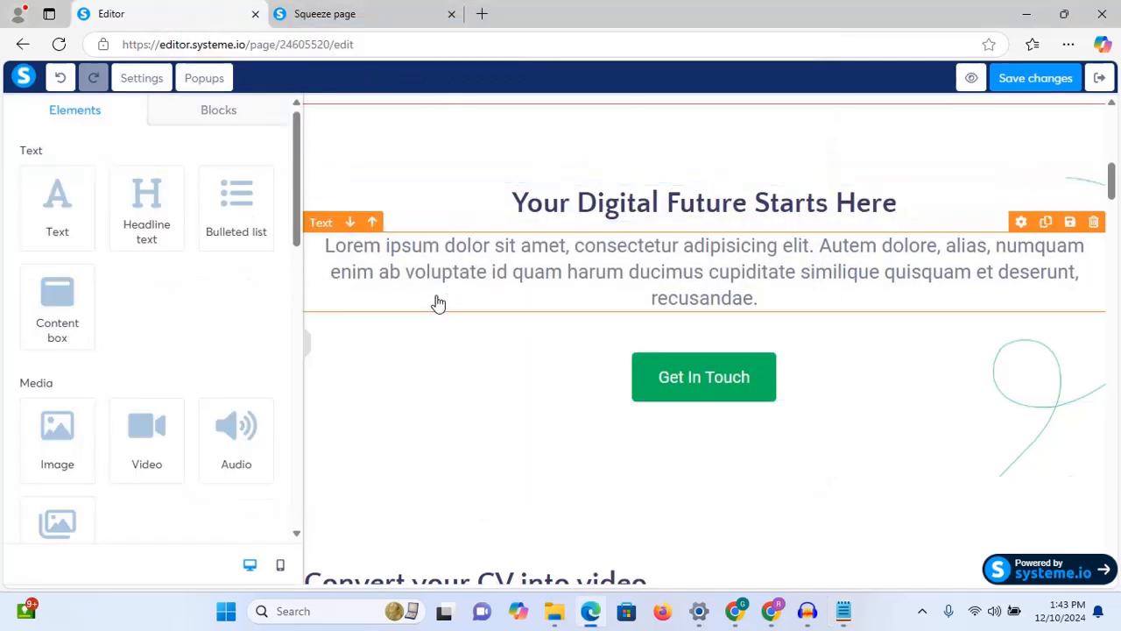
click(517, 254)
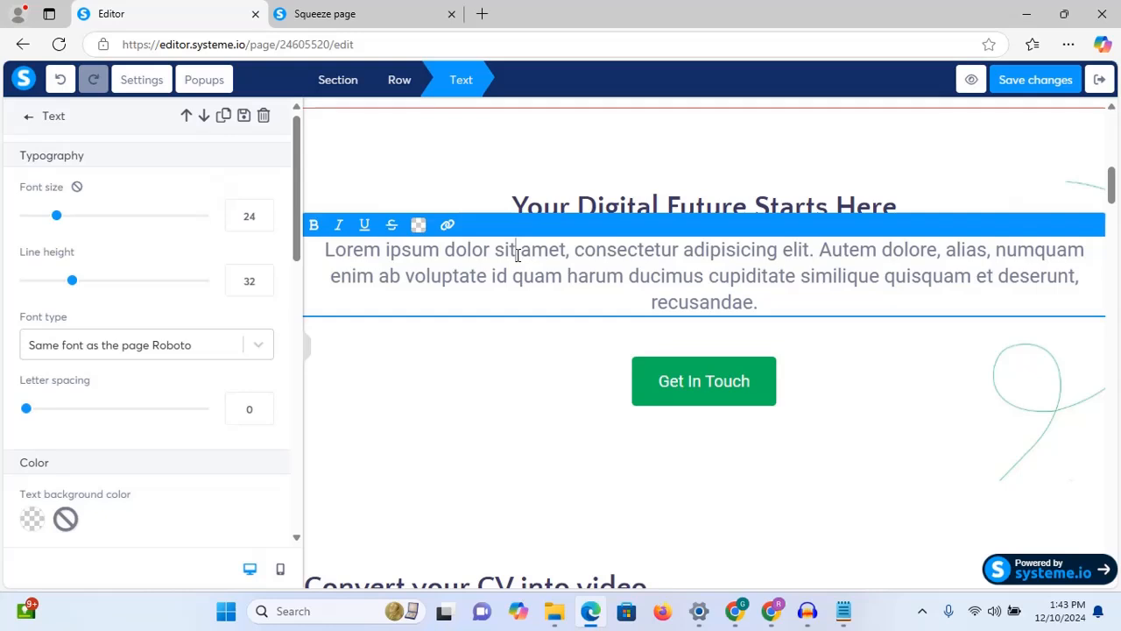
key(ctrl+a)
key(ctrl+v)
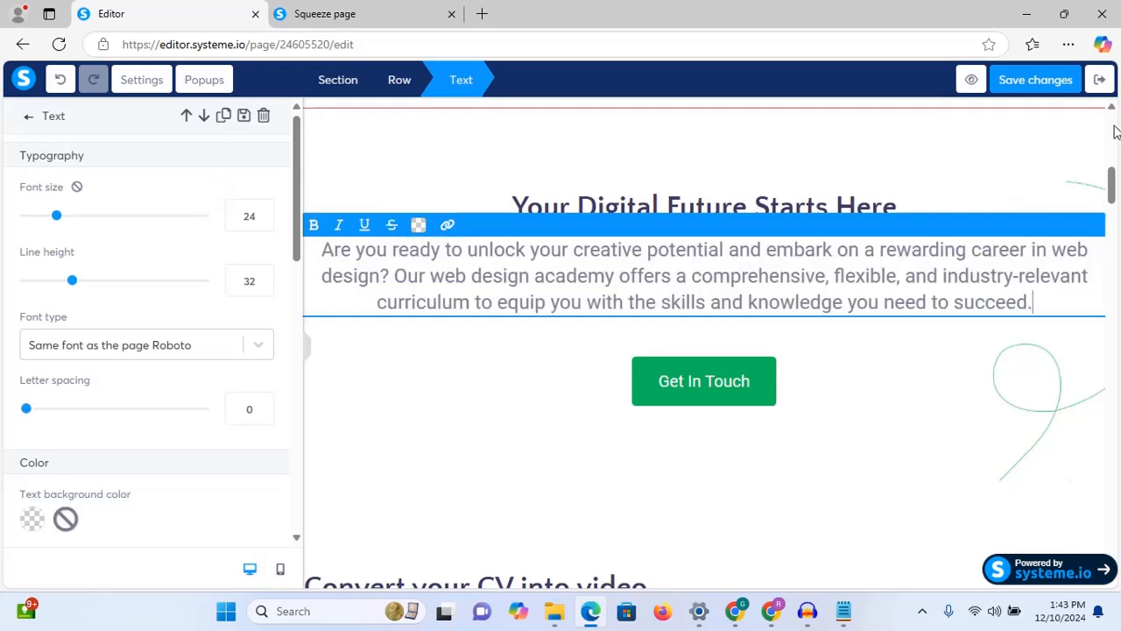
click(1114, 193)
Step: Delete the section's Get In Touch button
mouse_move(768, 371)
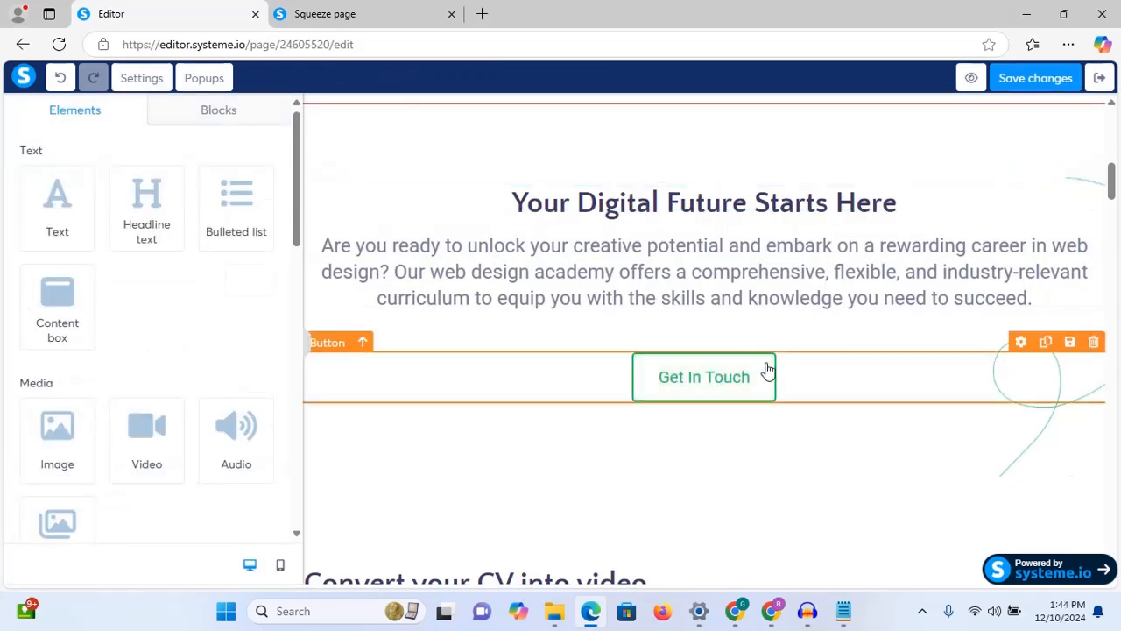
click(1093, 343)
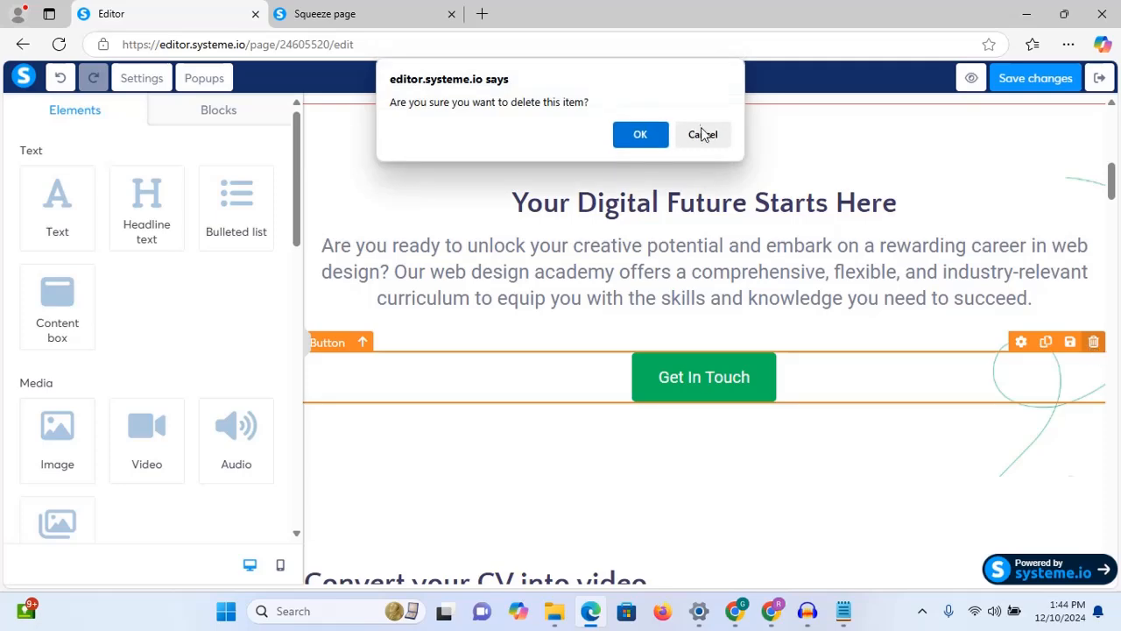
click(656, 139)
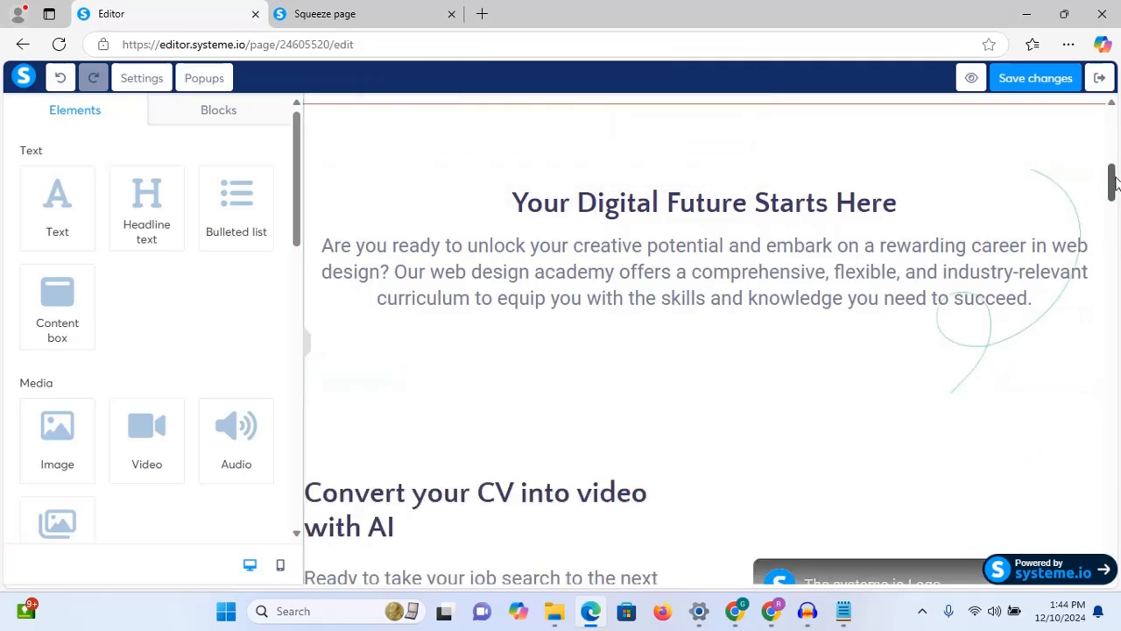
Step: Change the CV section headline to 'Learn from Industry Experts' copied from the notes
drag(1114, 182, 1113, 210)
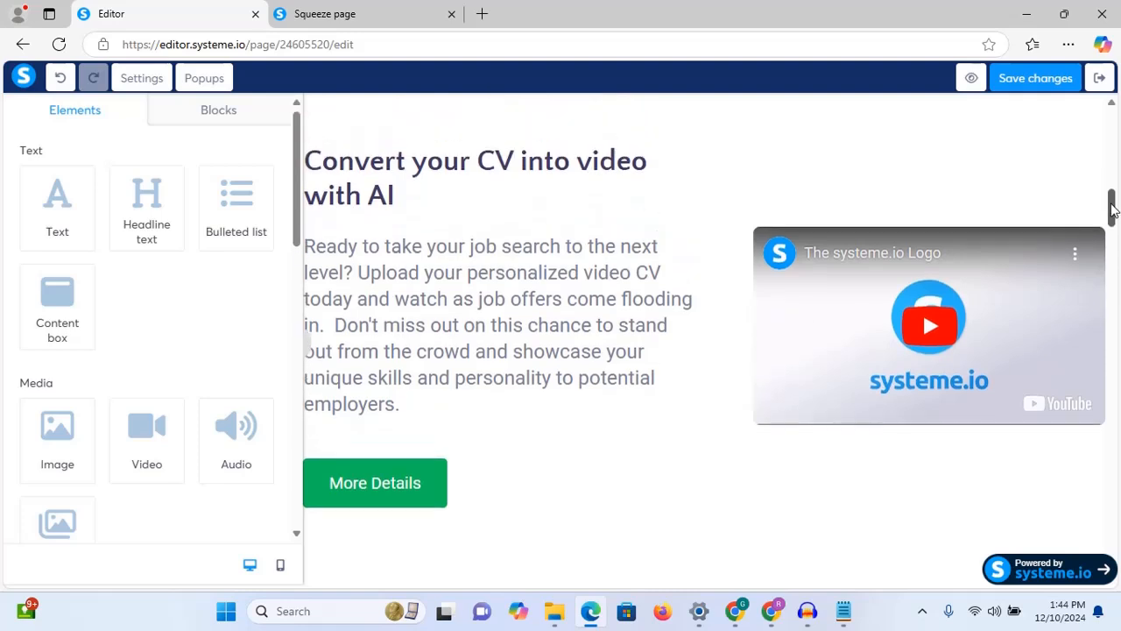
click(848, 614)
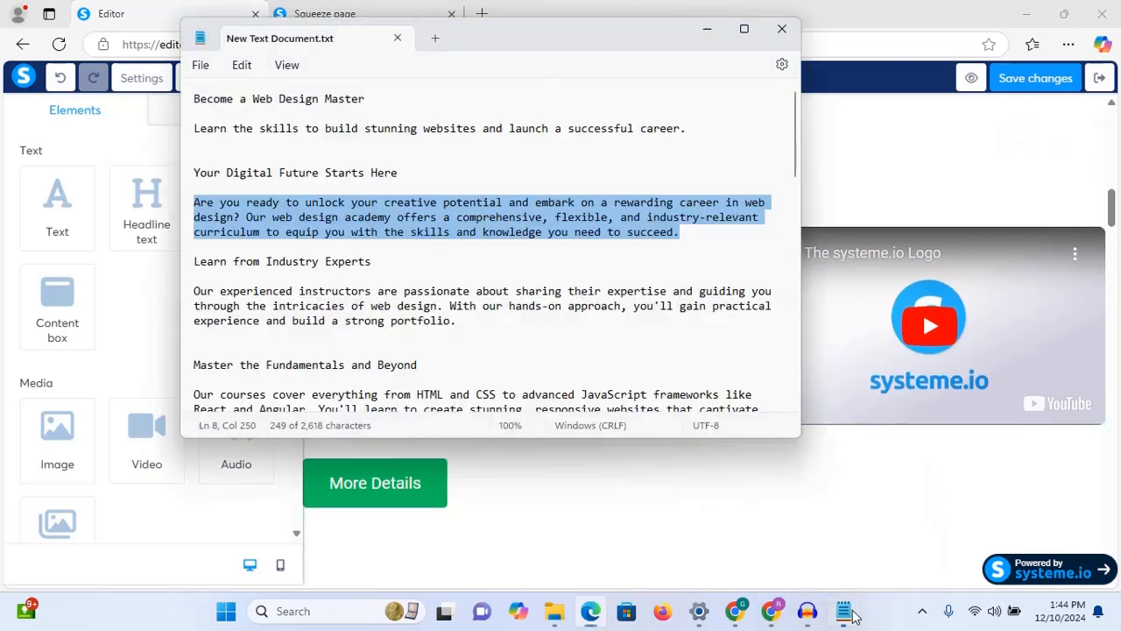
drag(388, 260, 197, 269)
right_click(217, 263)
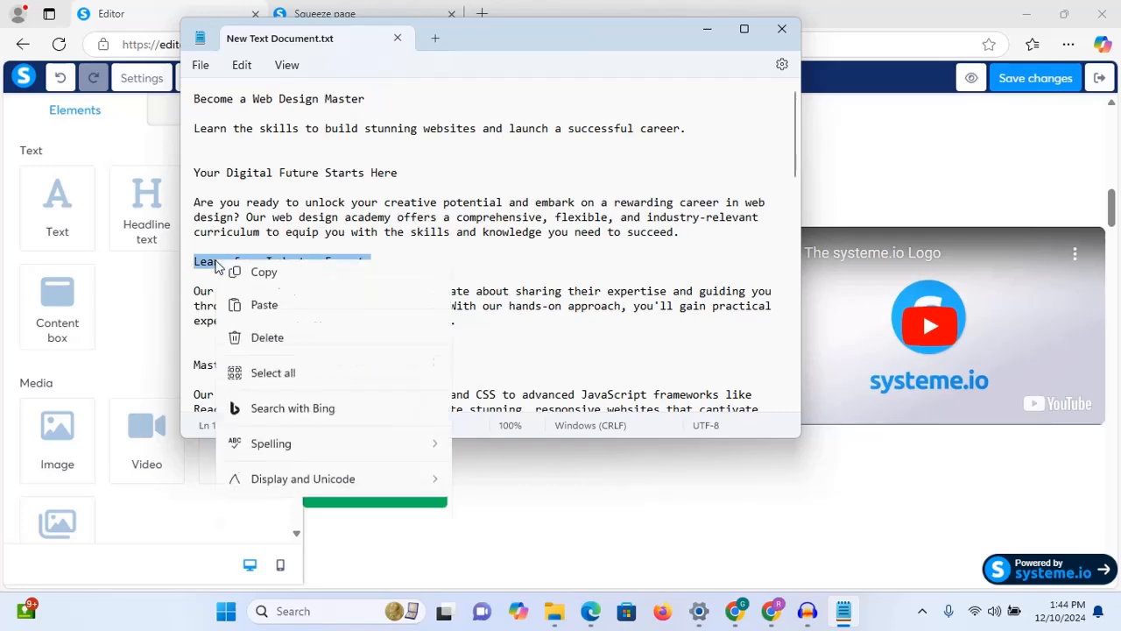
click(267, 353)
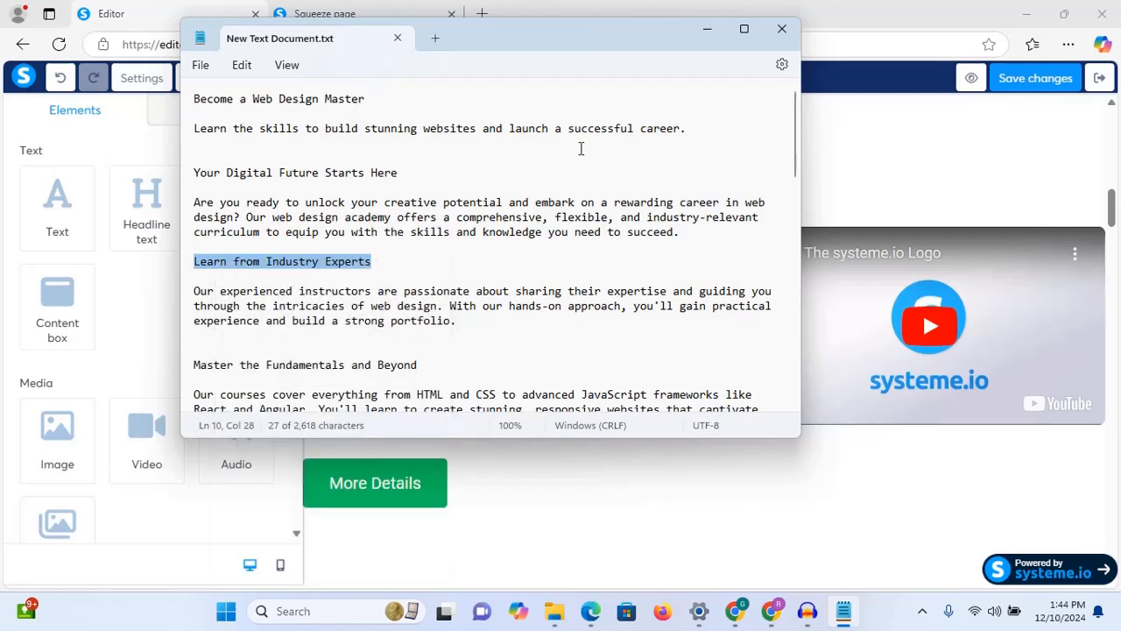
click(708, 29)
triple_click(427, 175)
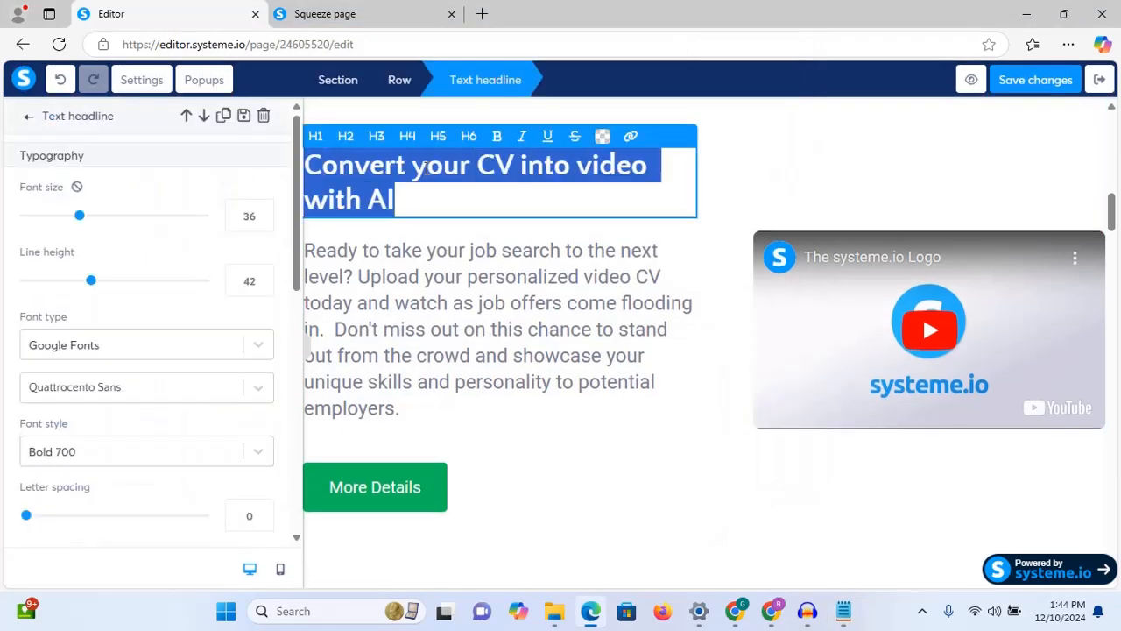
key(ctrl+v)
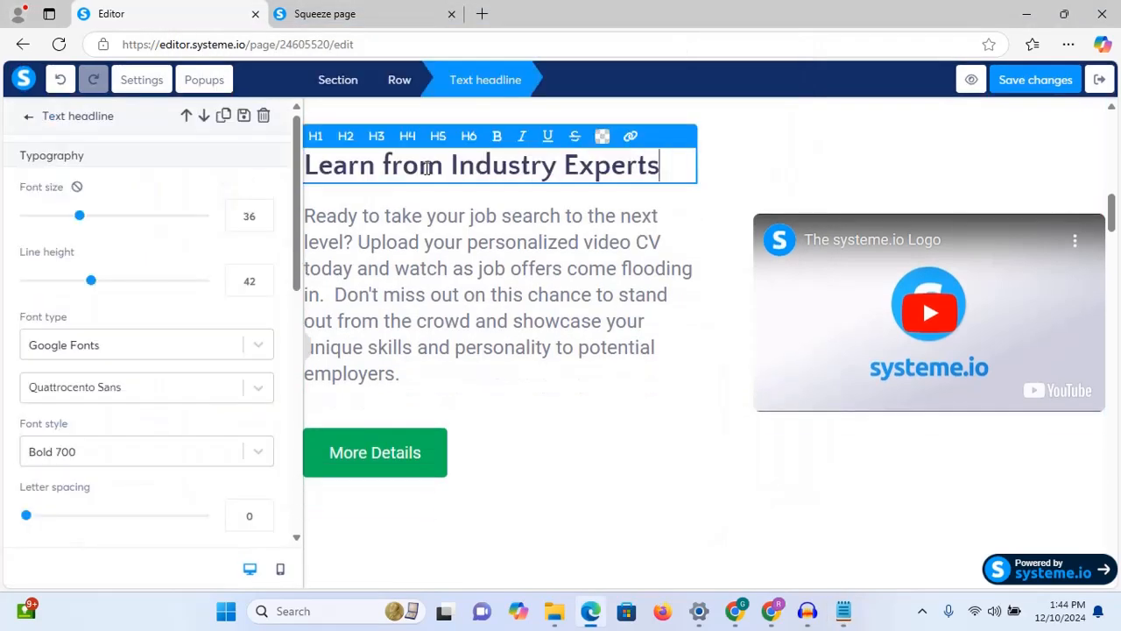
Step: Swap the section paragraph for the 'Our experienced instructors' text and delete the More Details button
click(845, 610)
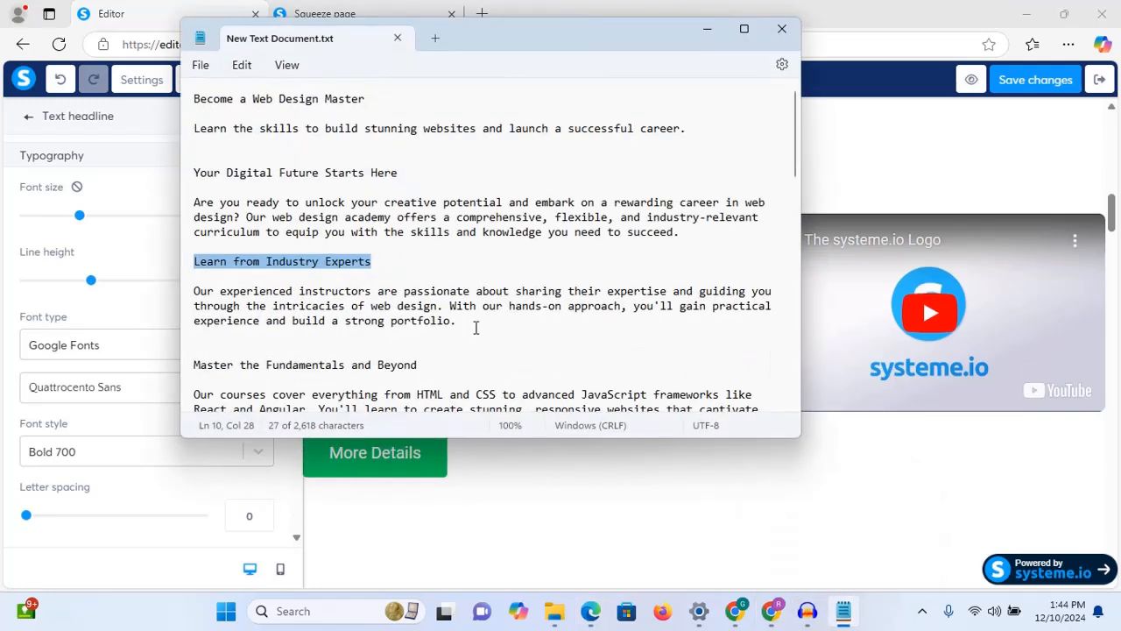
drag(476, 327, 186, 292)
right_click(226, 306)
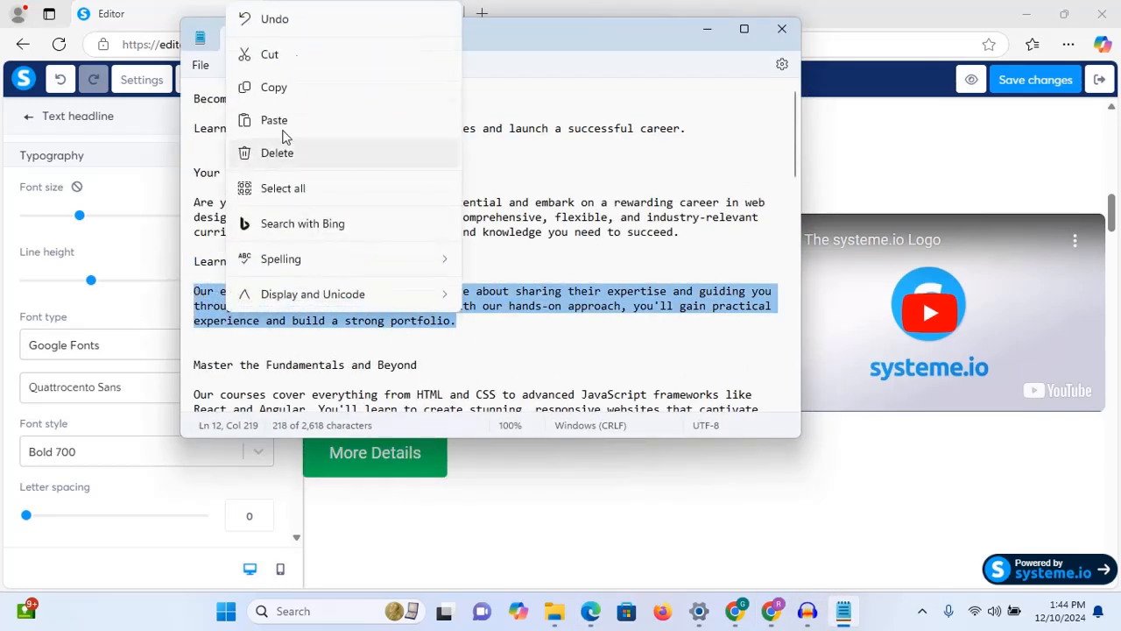
click(281, 88)
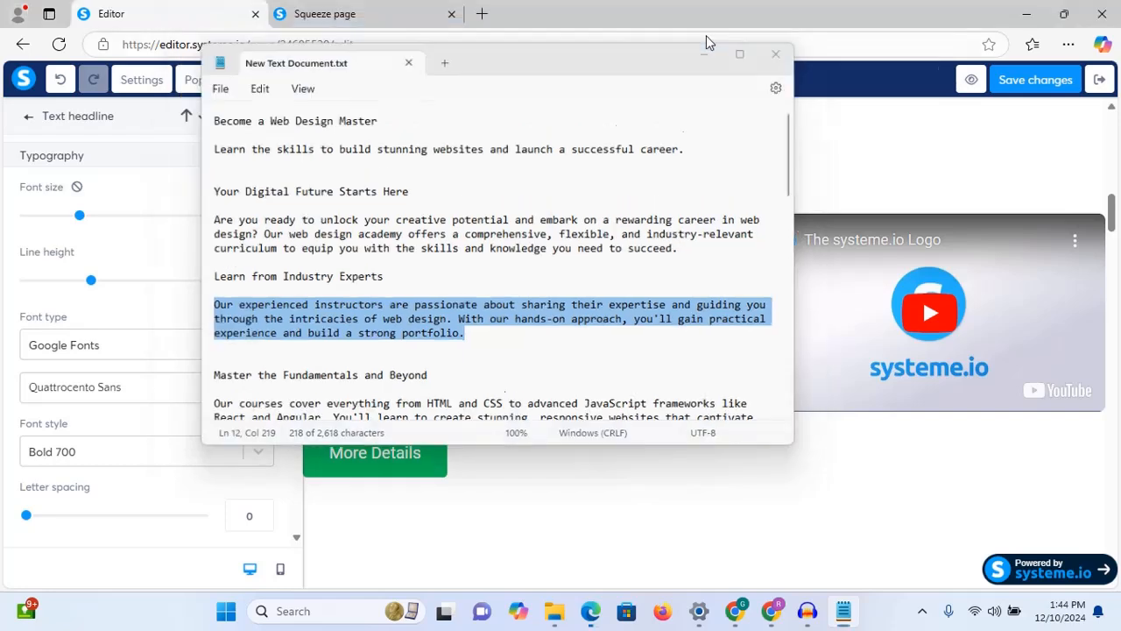
click(708, 39)
triple_click(447, 270)
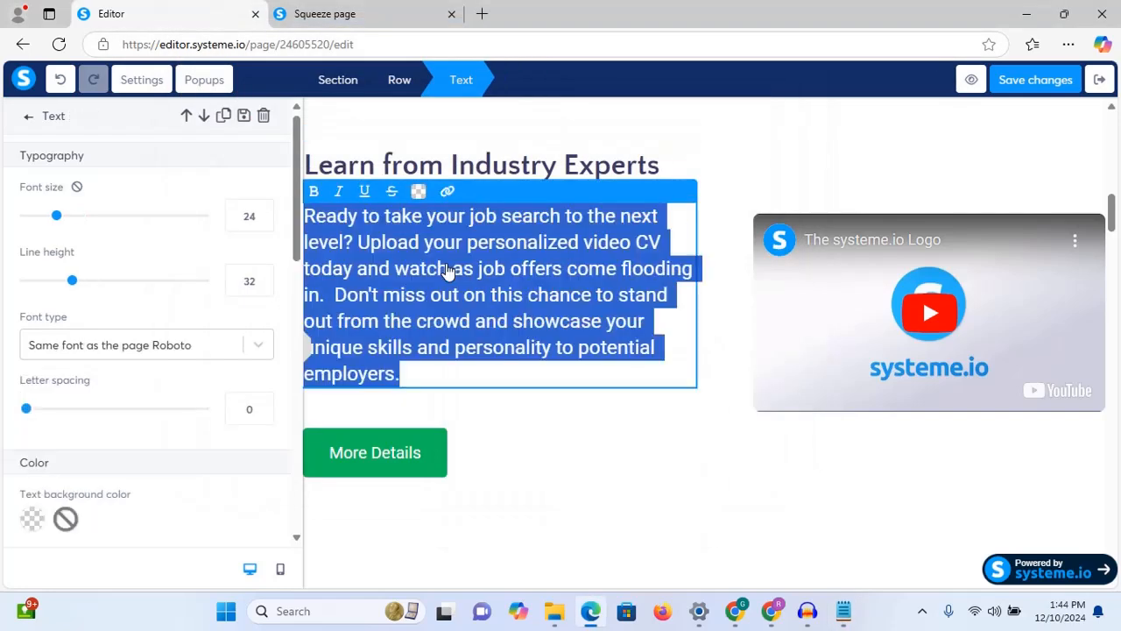
key(ctrl+v)
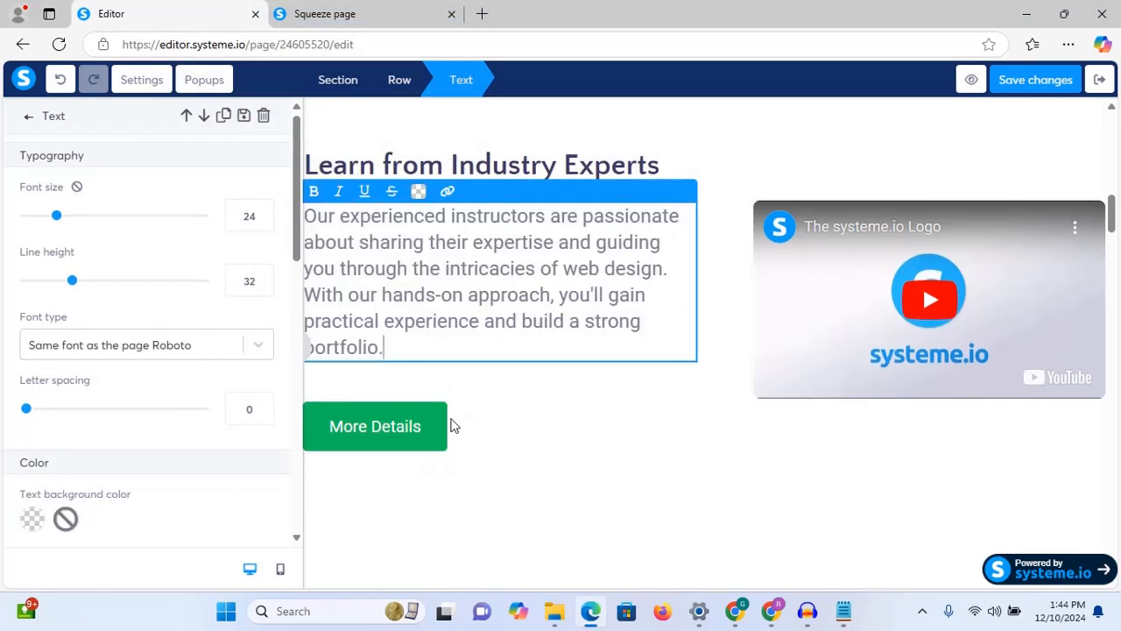
click(423, 426)
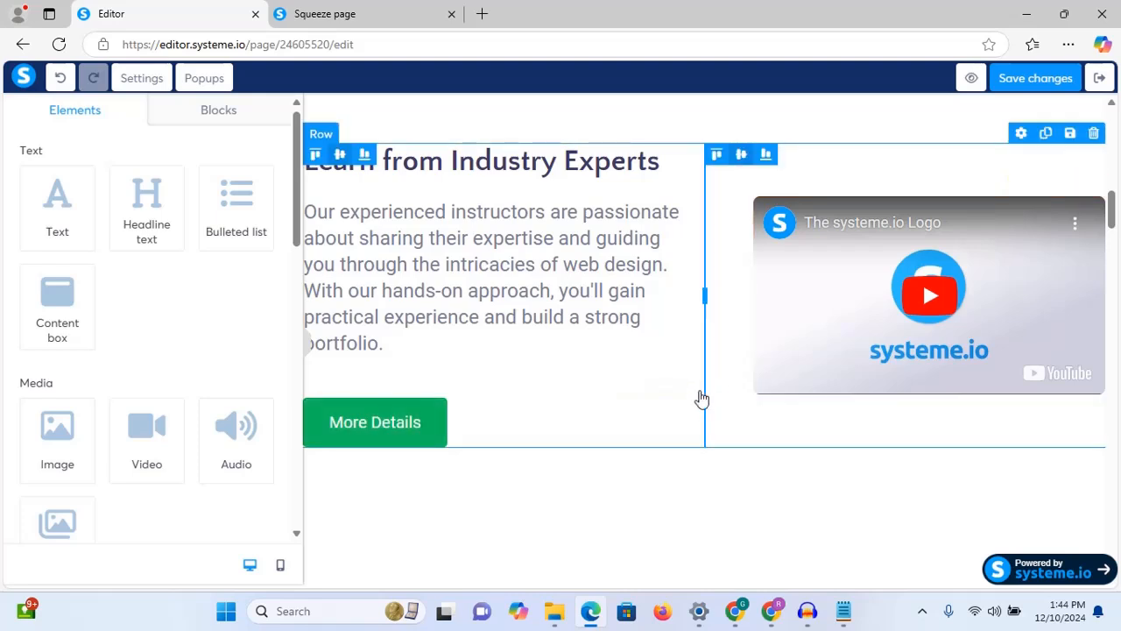
click(684, 388)
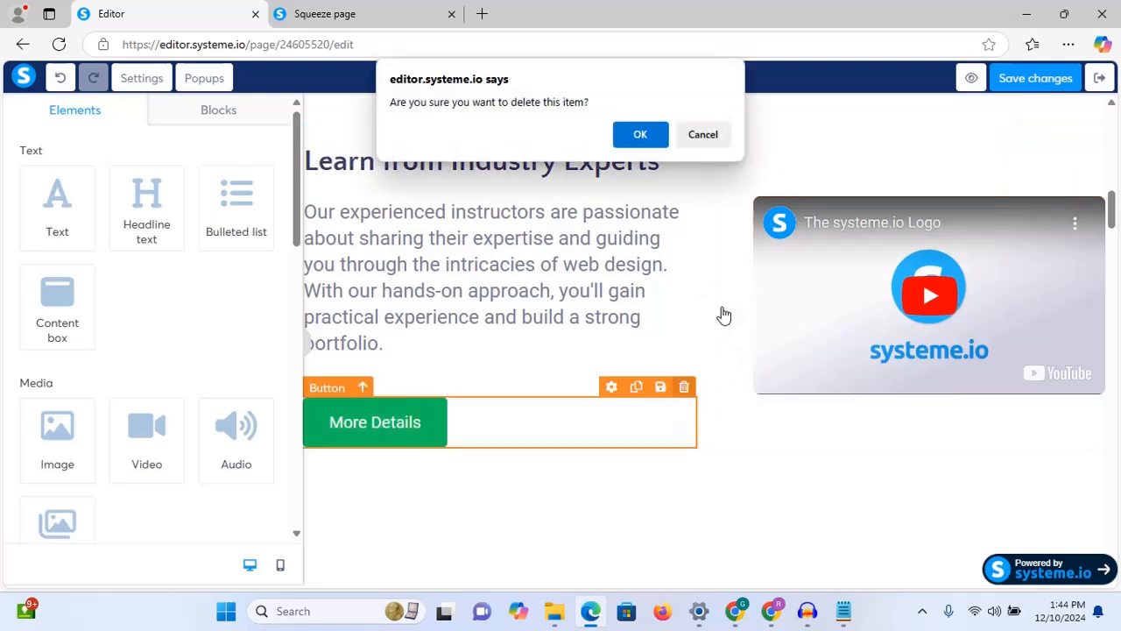
click(639, 136)
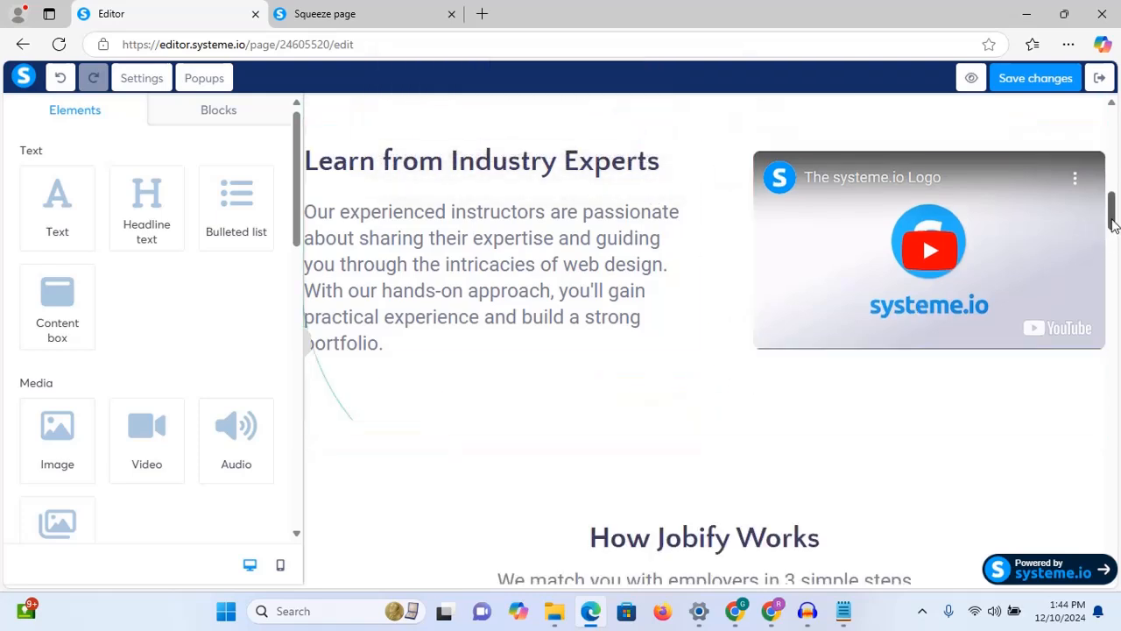
Step: Select the section's video element and switch its video type to Upload file
scroll(1115, 221, up, 1)
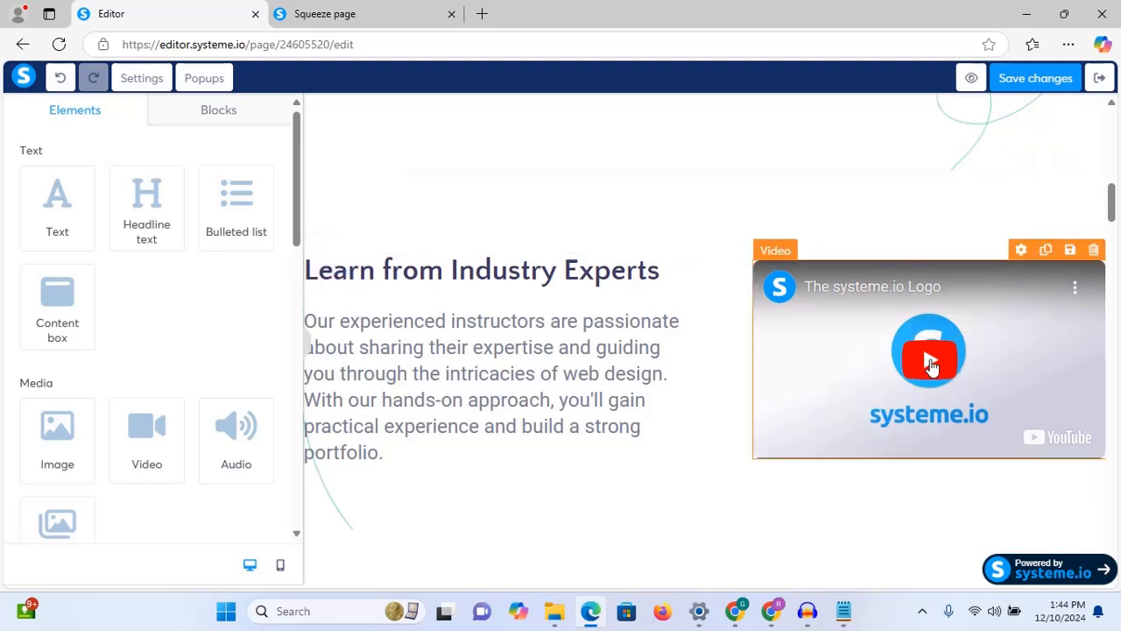
click(932, 367)
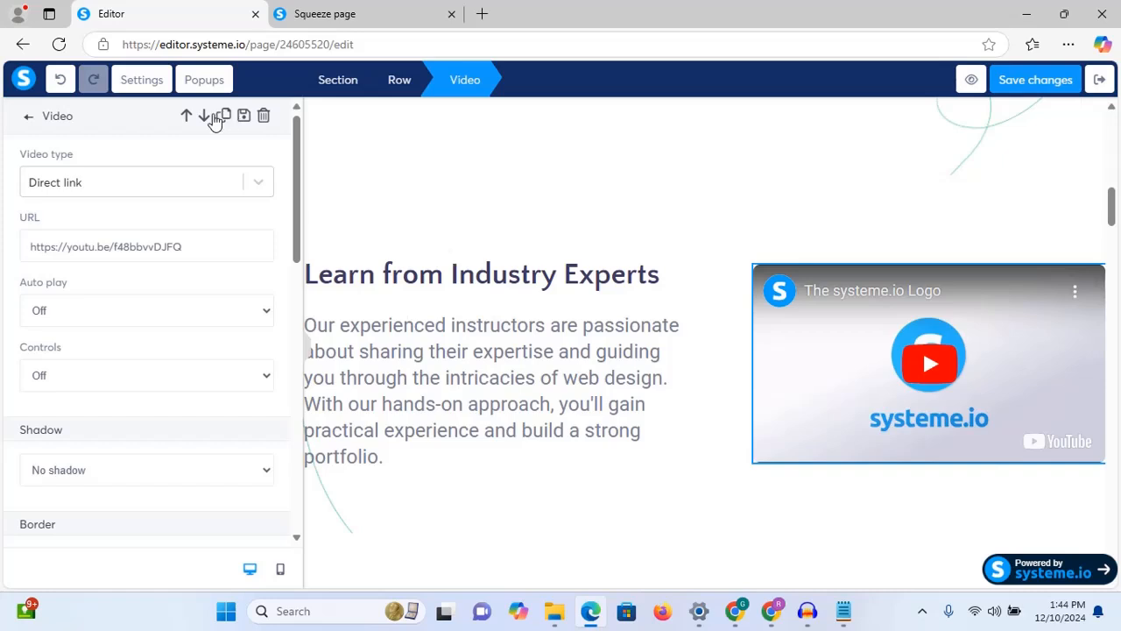
click(28, 116)
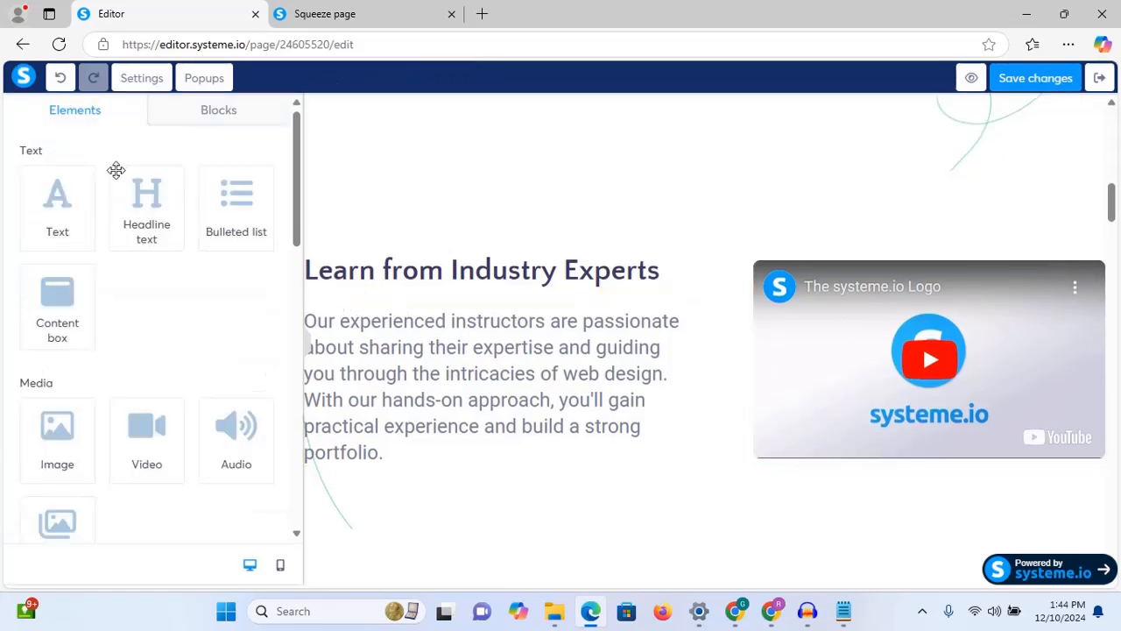
click(933, 362)
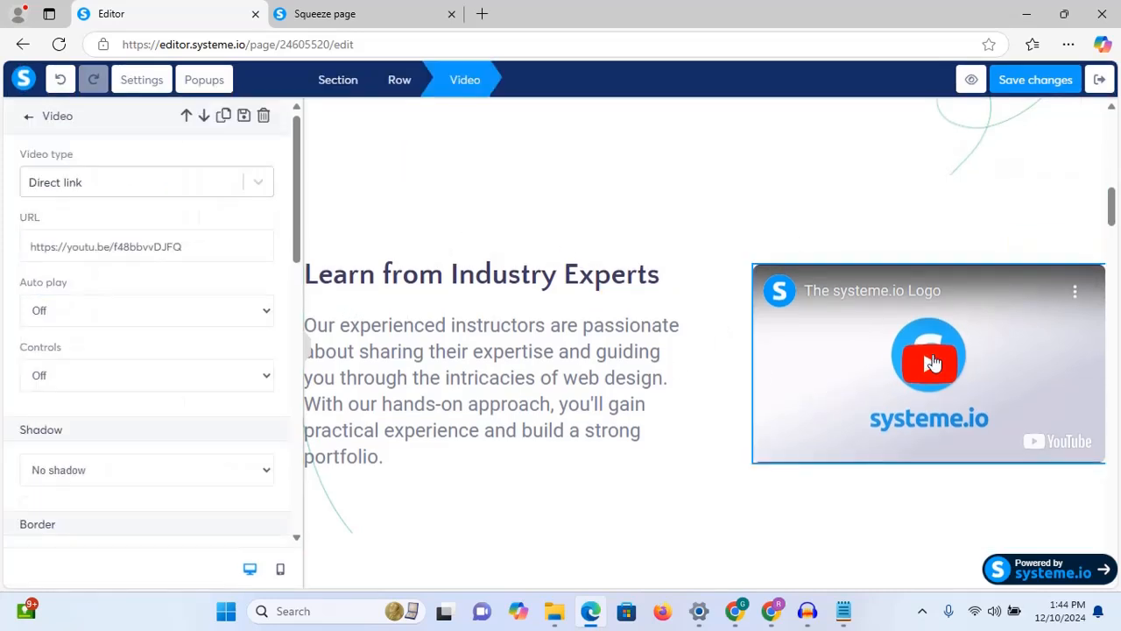
click(261, 181)
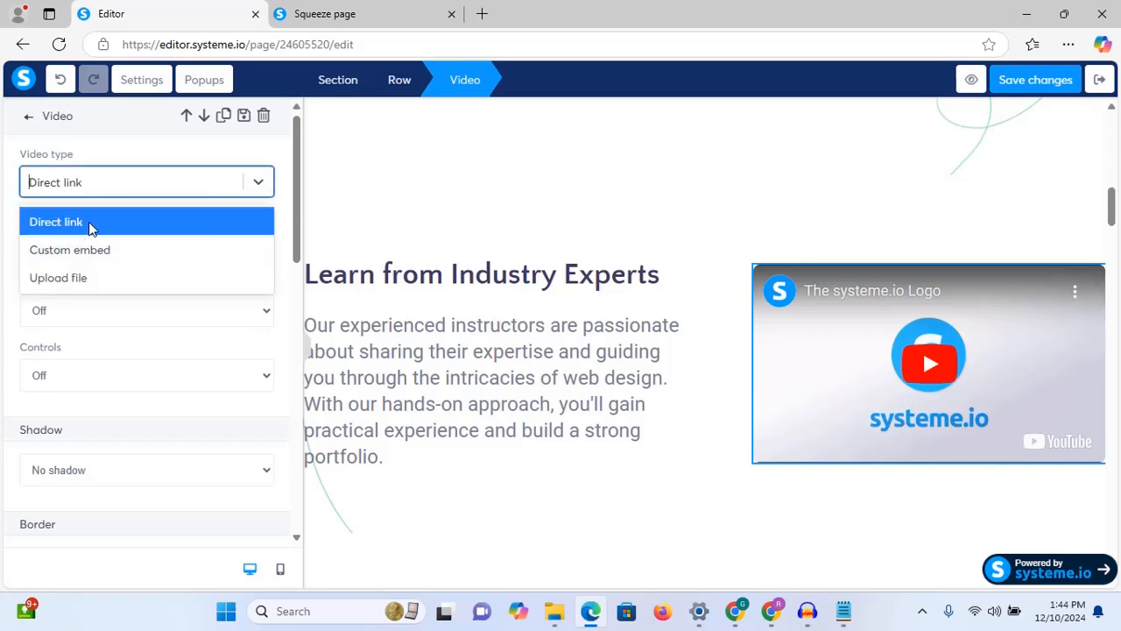
click(96, 280)
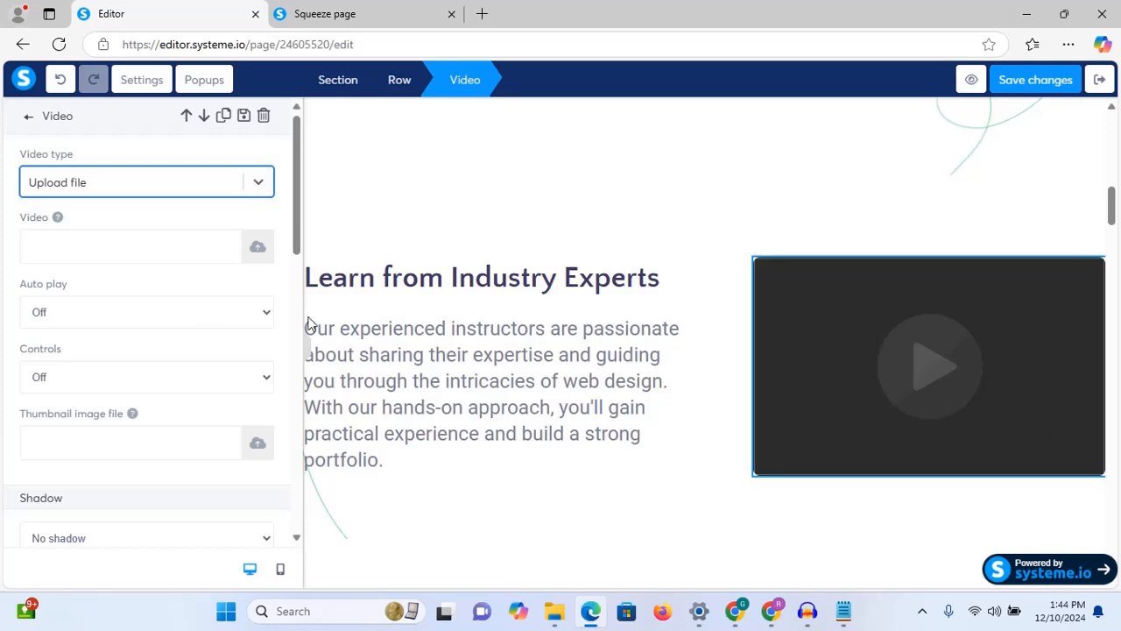
Step: Cancel the upload window without choosing a file and set the video type to Custom embed
click(260, 255)
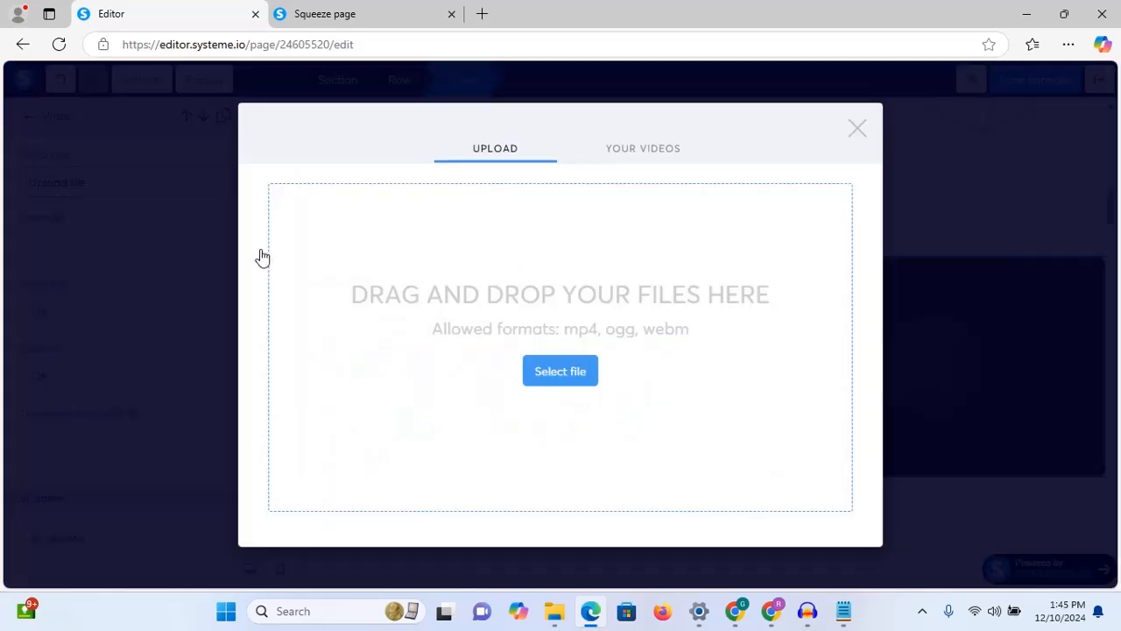
click(550, 373)
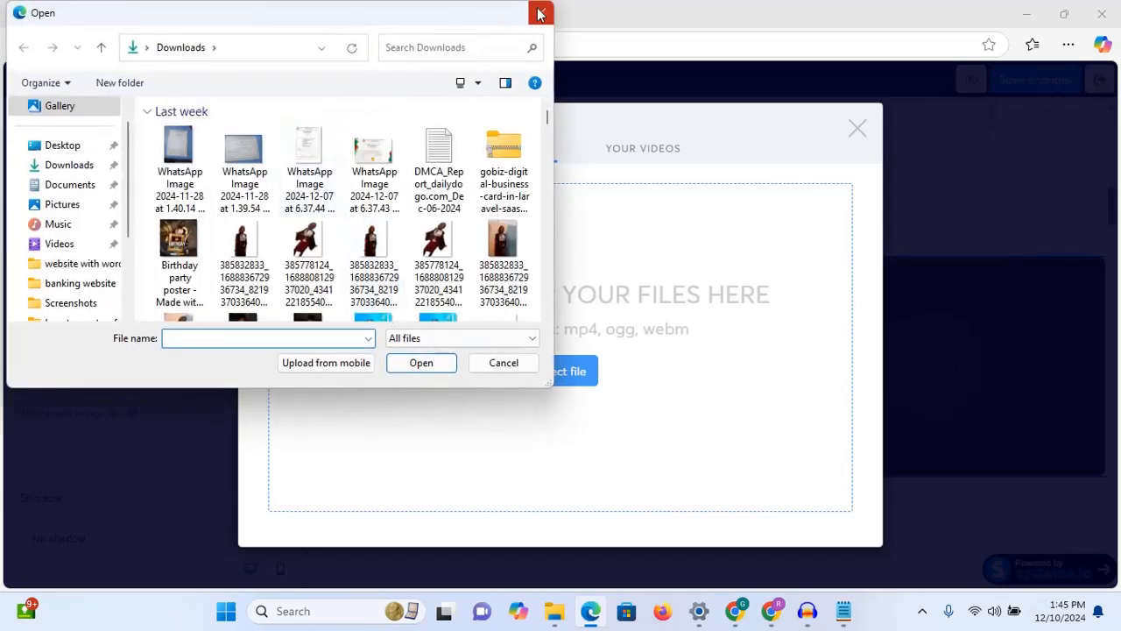
click(540, 12)
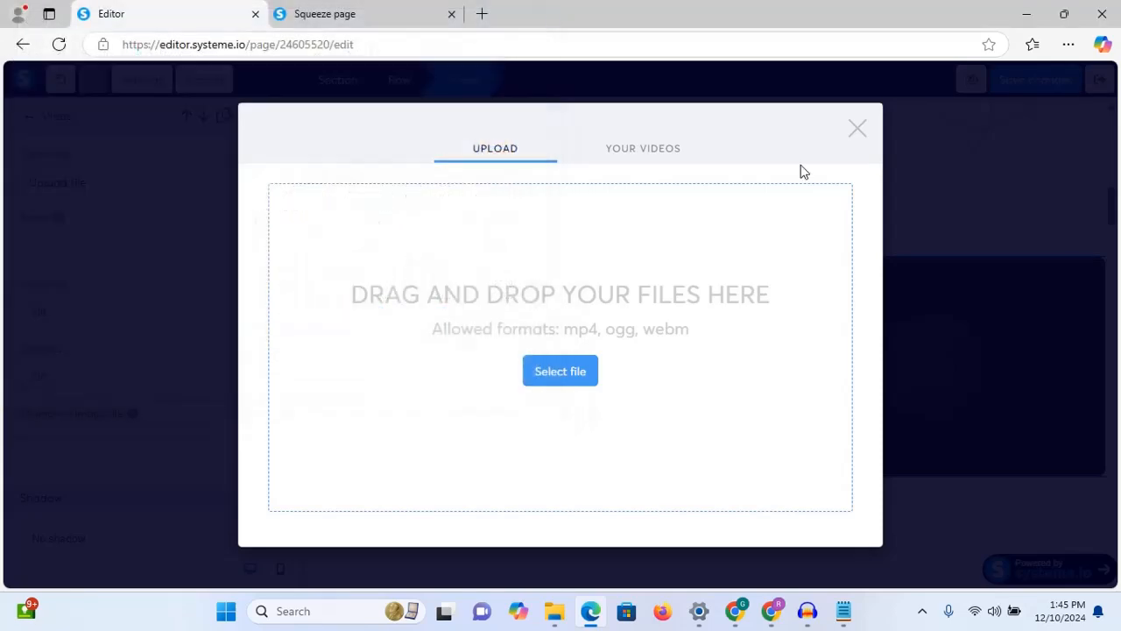
click(857, 130)
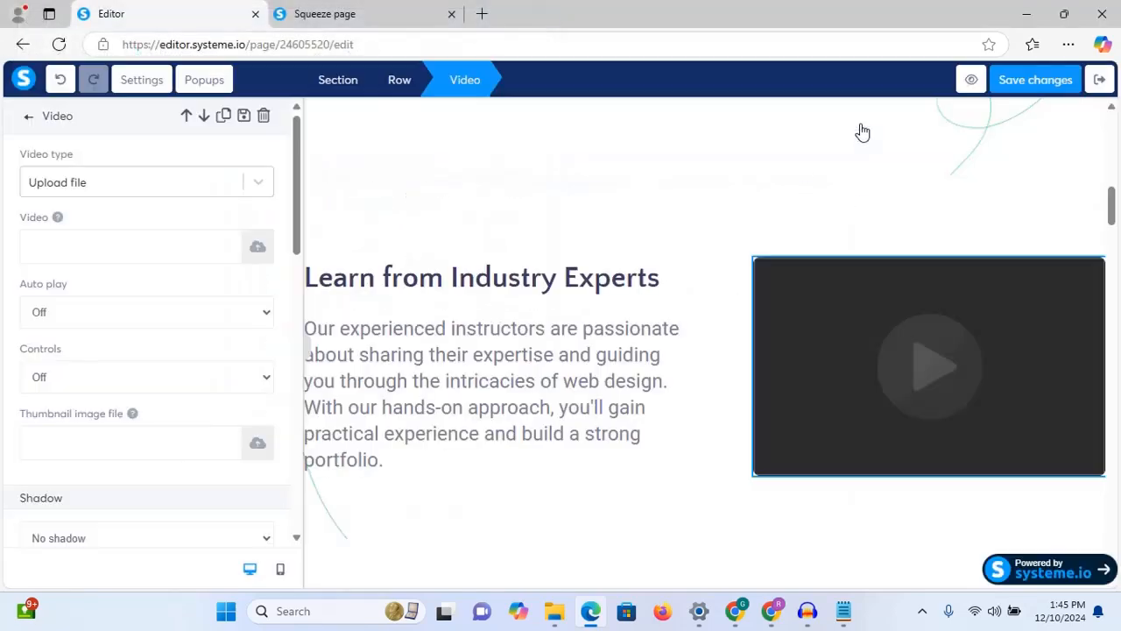
click(250, 186)
click(167, 251)
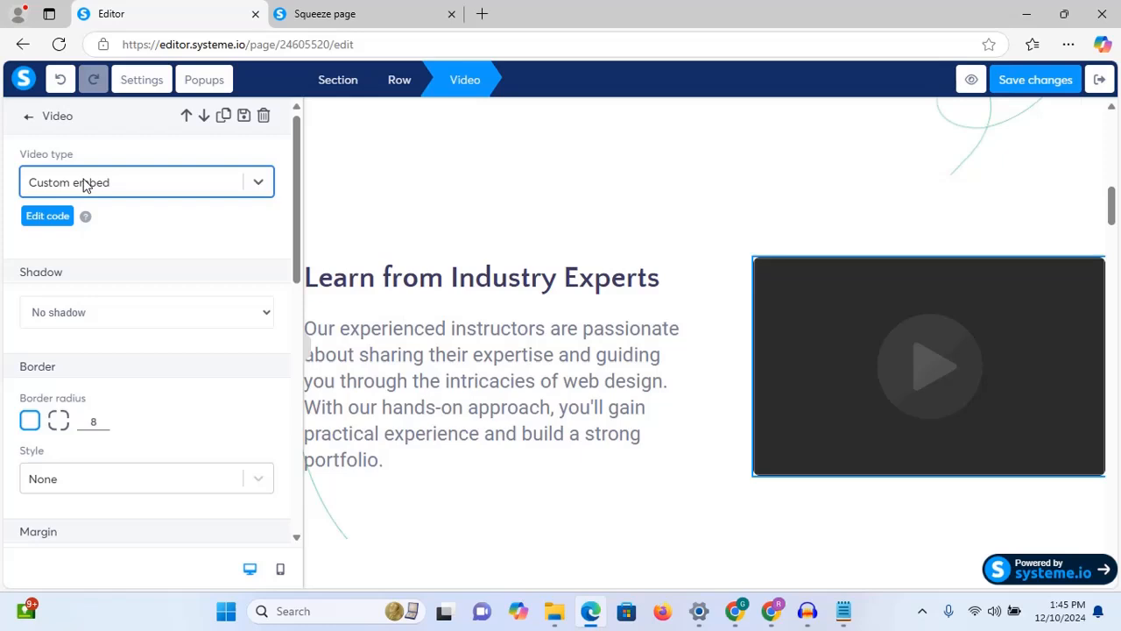
Step: Switch the video type to Direct link and paste the YouTube video URL into its field
click(262, 182)
click(169, 228)
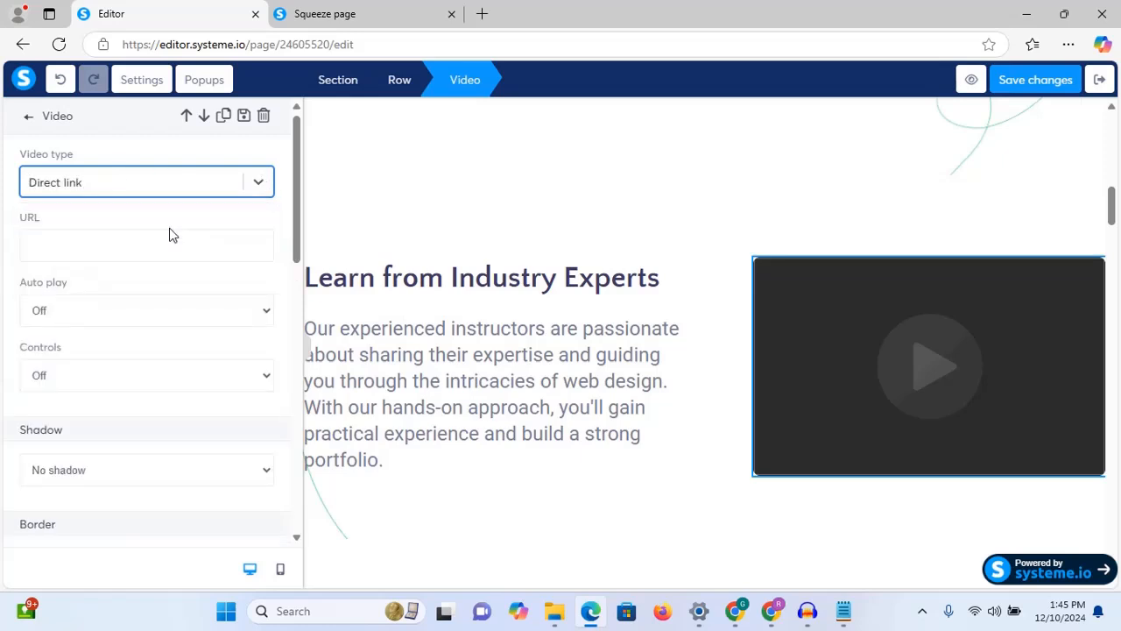
click(156, 255)
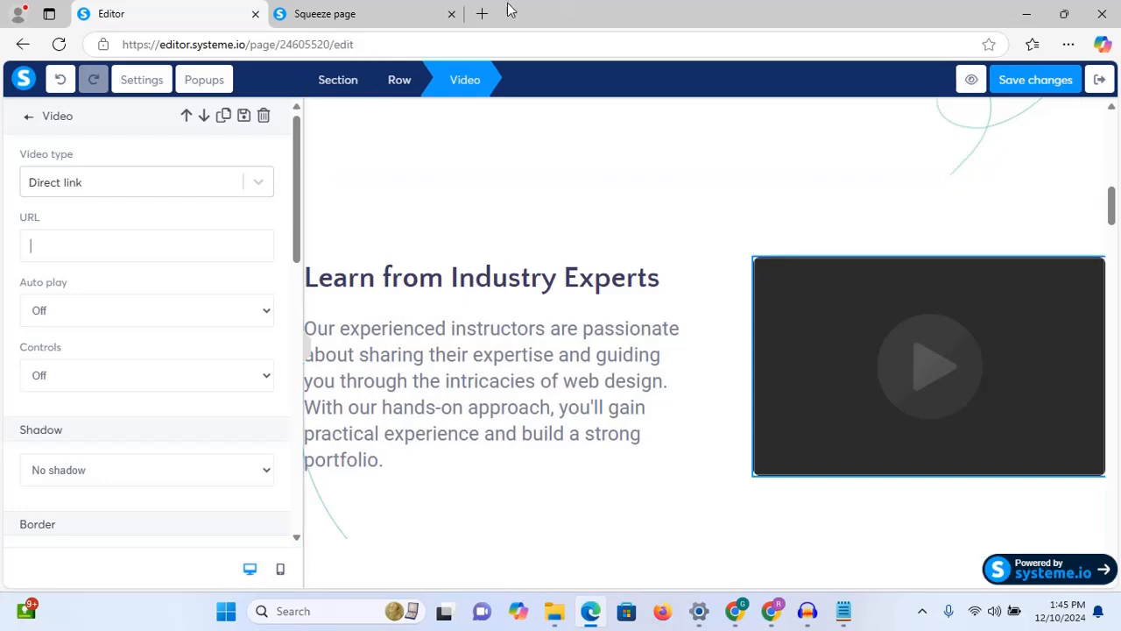
click(482, 14)
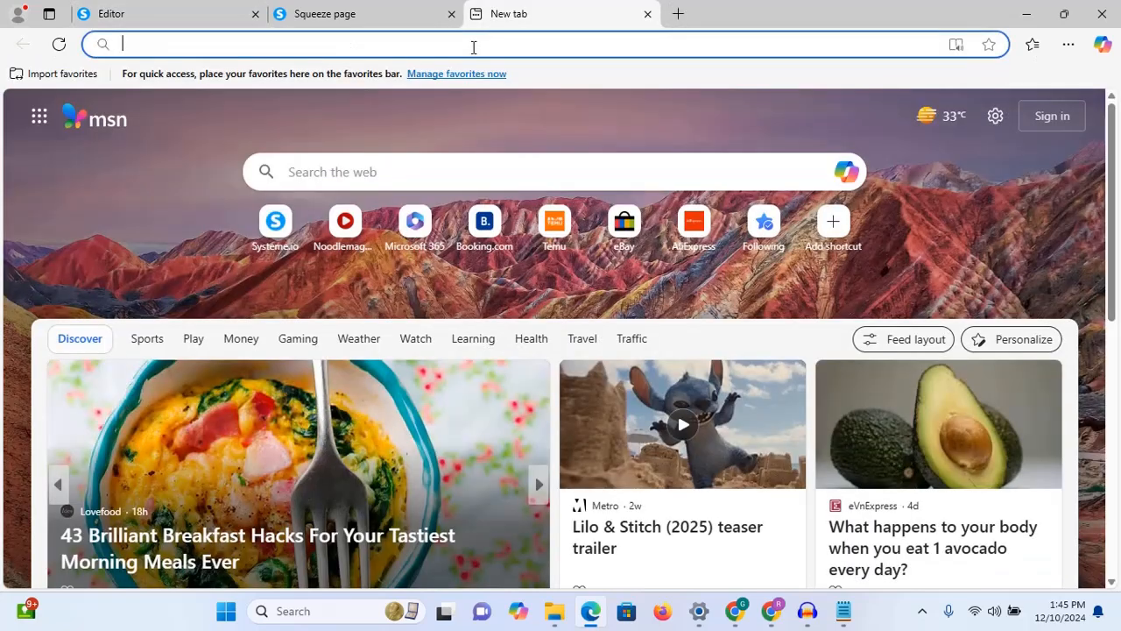
click(368, 13)
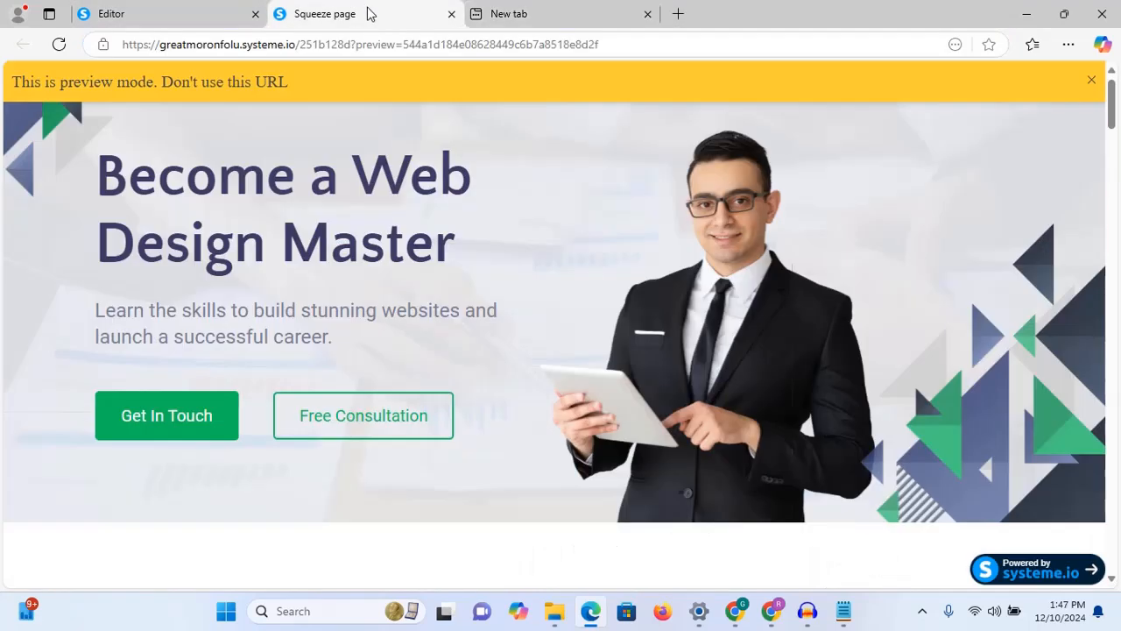
click(112, 9)
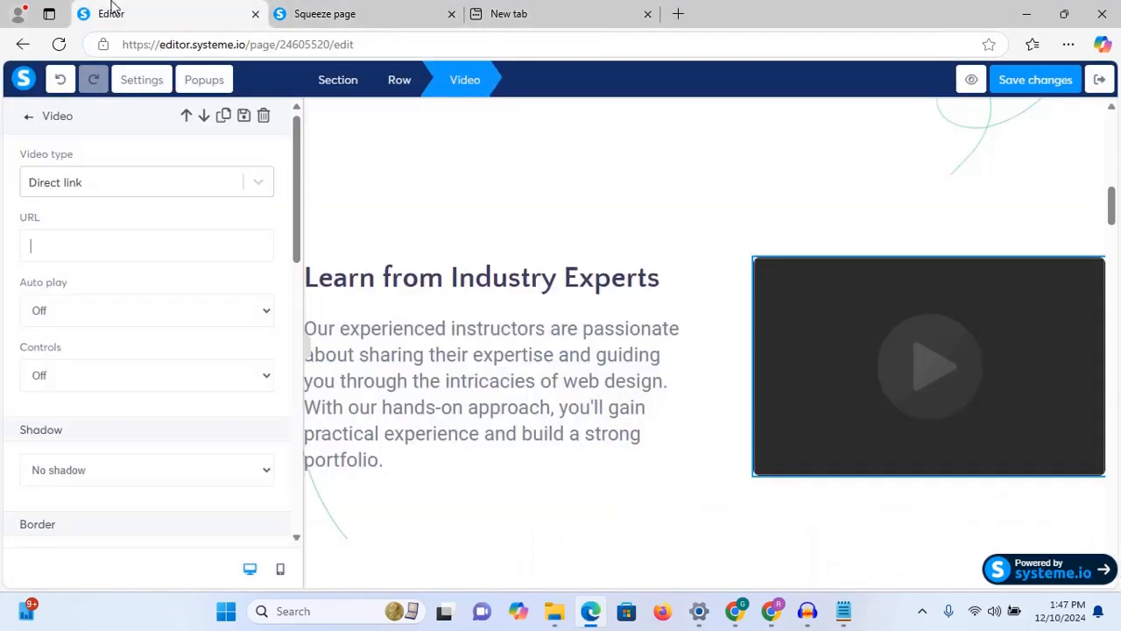
click(178, 246)
text(https://www.youtube.com/watch?v=IJJdqzv6KI&t=992s)
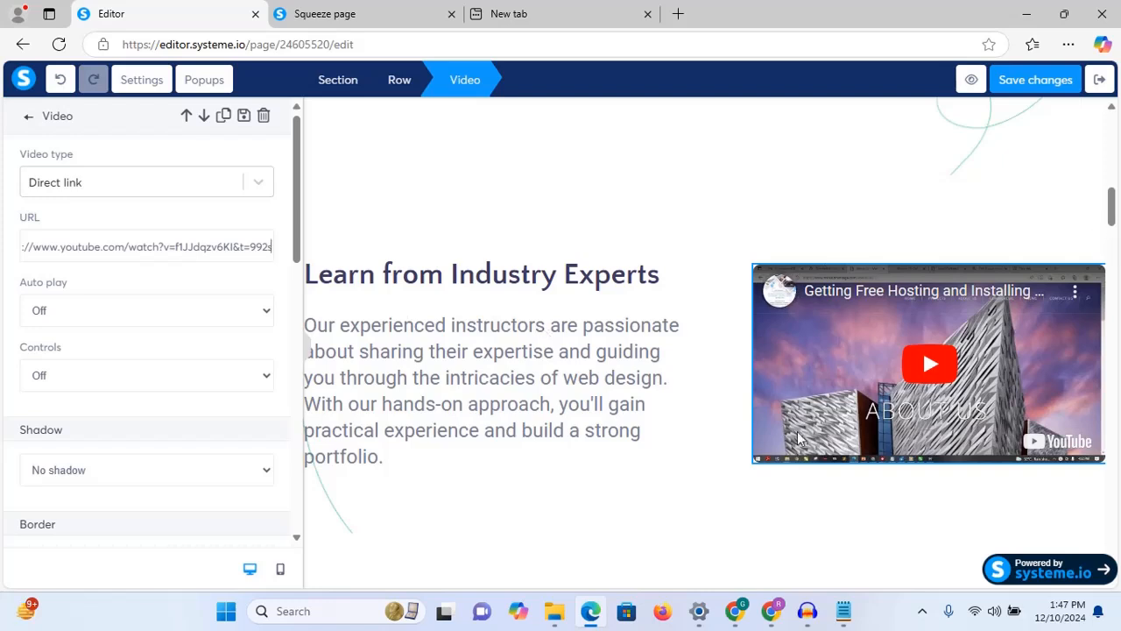
click(258, 185)
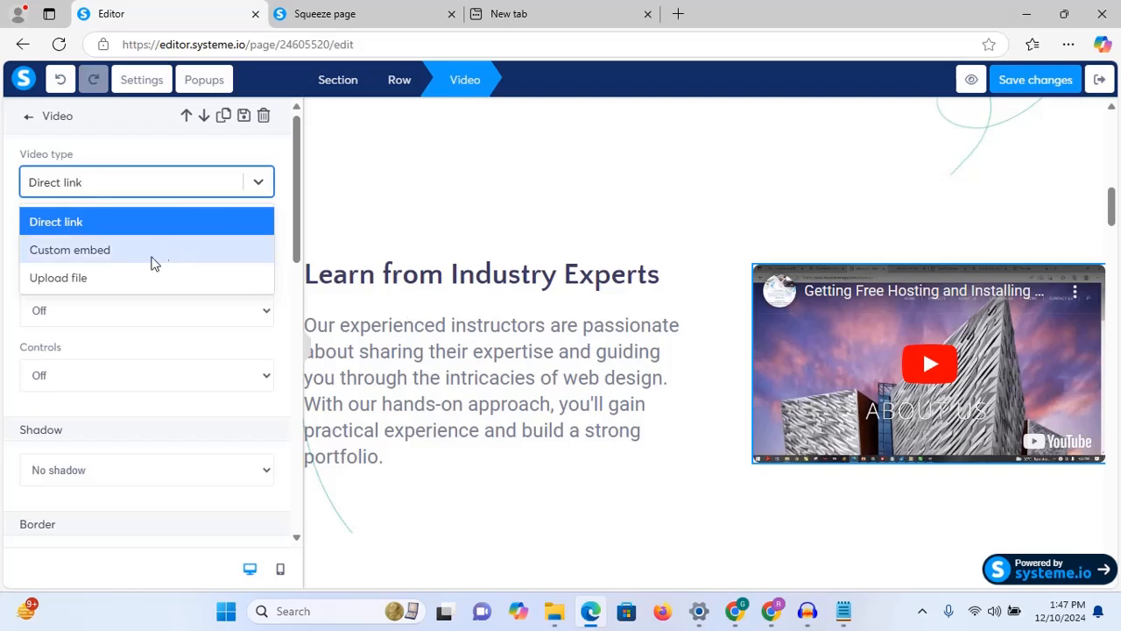
click(258, 181)
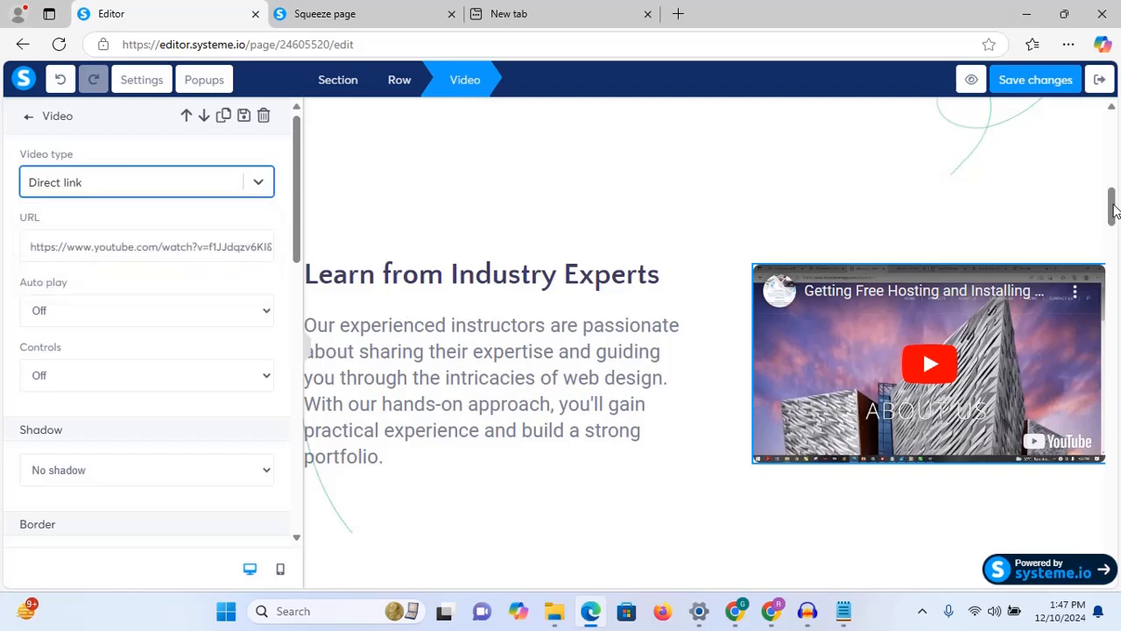
drag(1113, 205, 1110, 257)
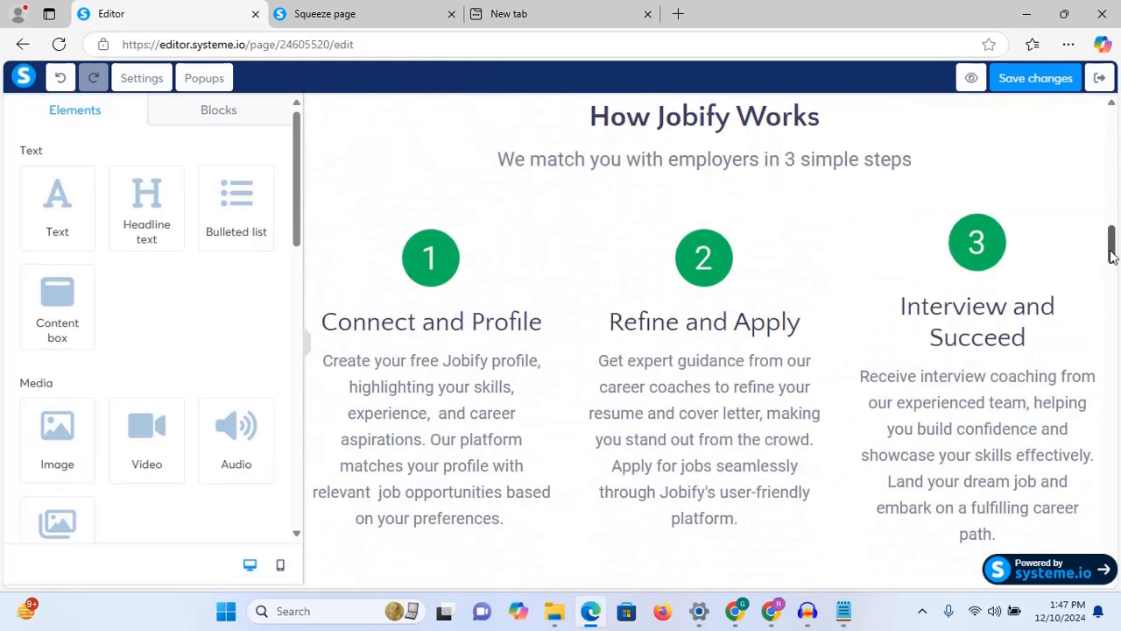
Step: Copy 'Master the Fundamentals and Beyond' from the notes and paste it over the How Jobify Works headline
click(844, 611)
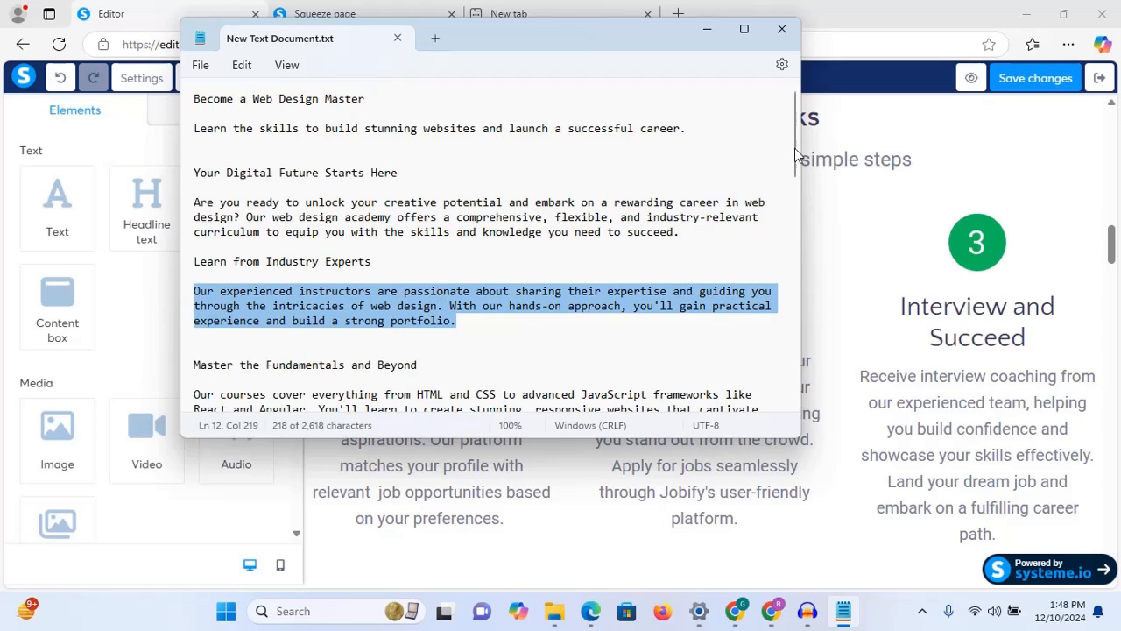
scroll(797, 155, down, 1)
click(436, 304)
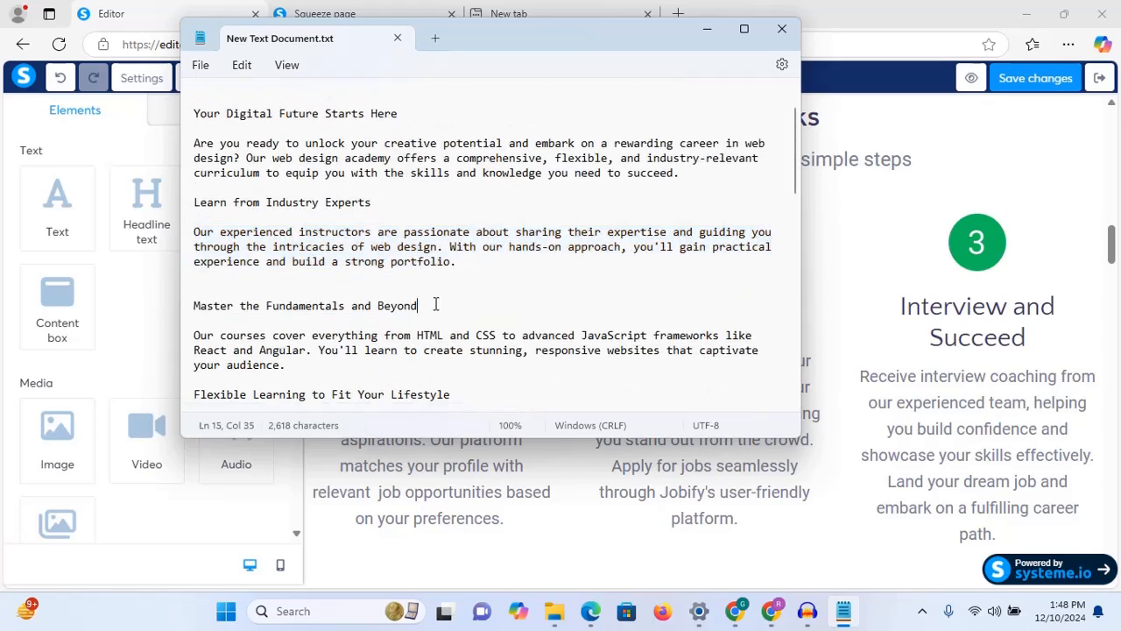
drag(435, 304, 189, 320)
right_click(222, 308)
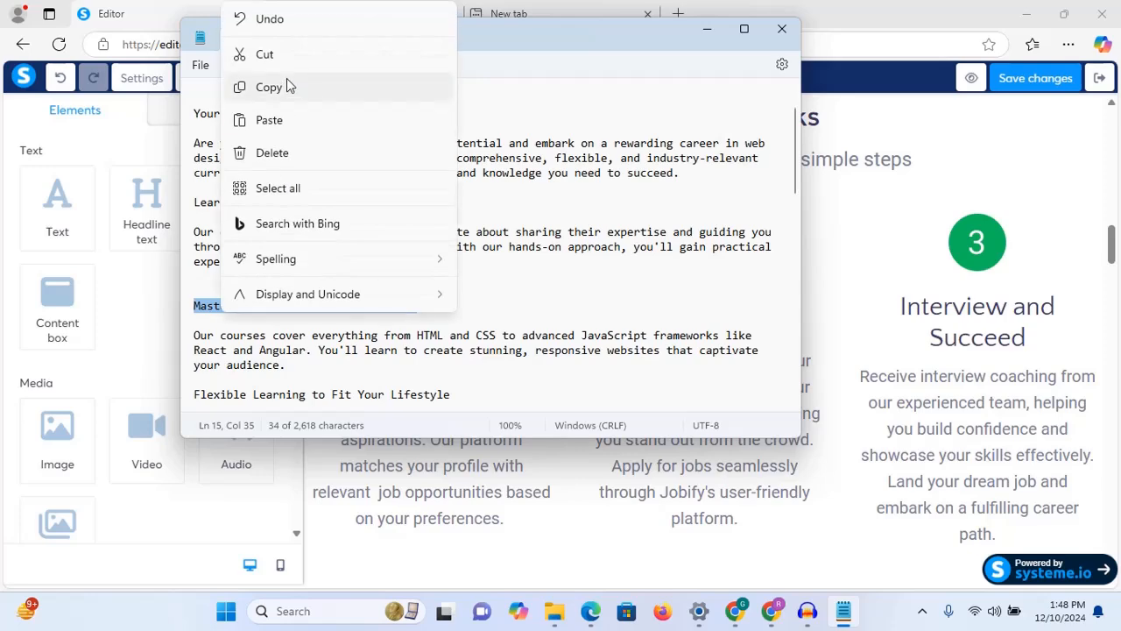
click(269, 88)
click(706, 29)
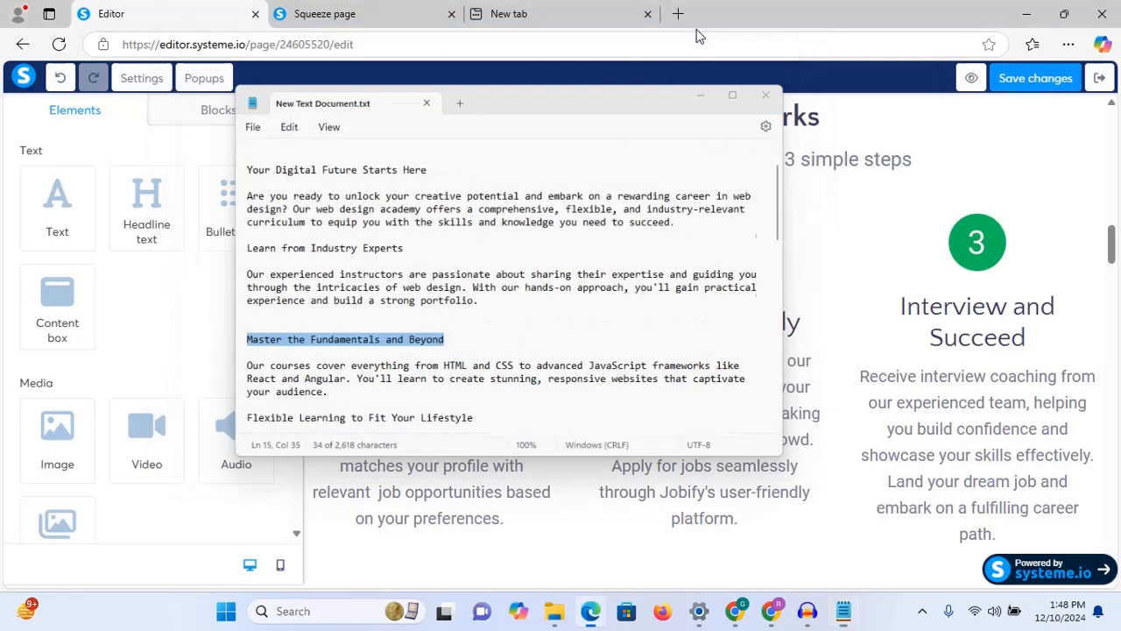
click(727, 118)
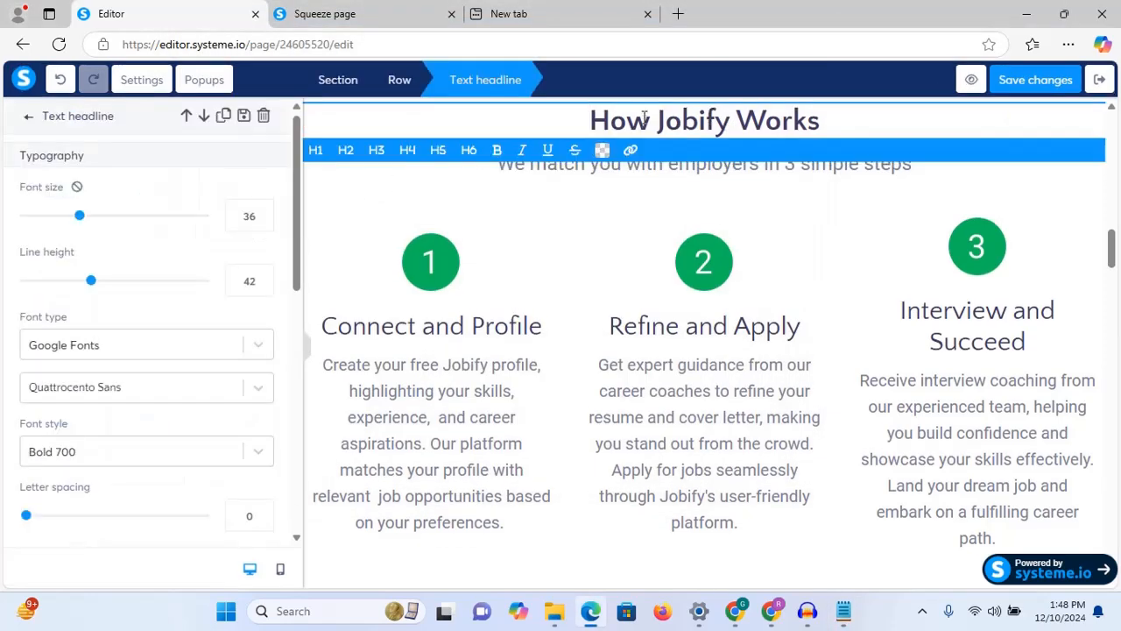
key(ctrl+a)
key(ctrl+v)
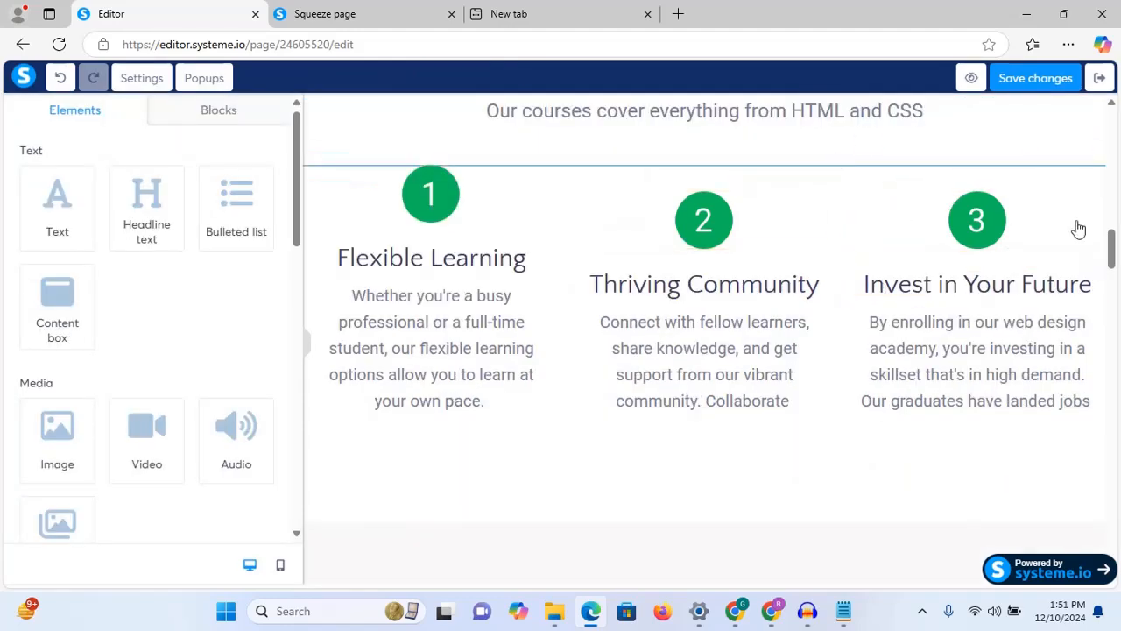
drag(1114, 254, 1109, 283)
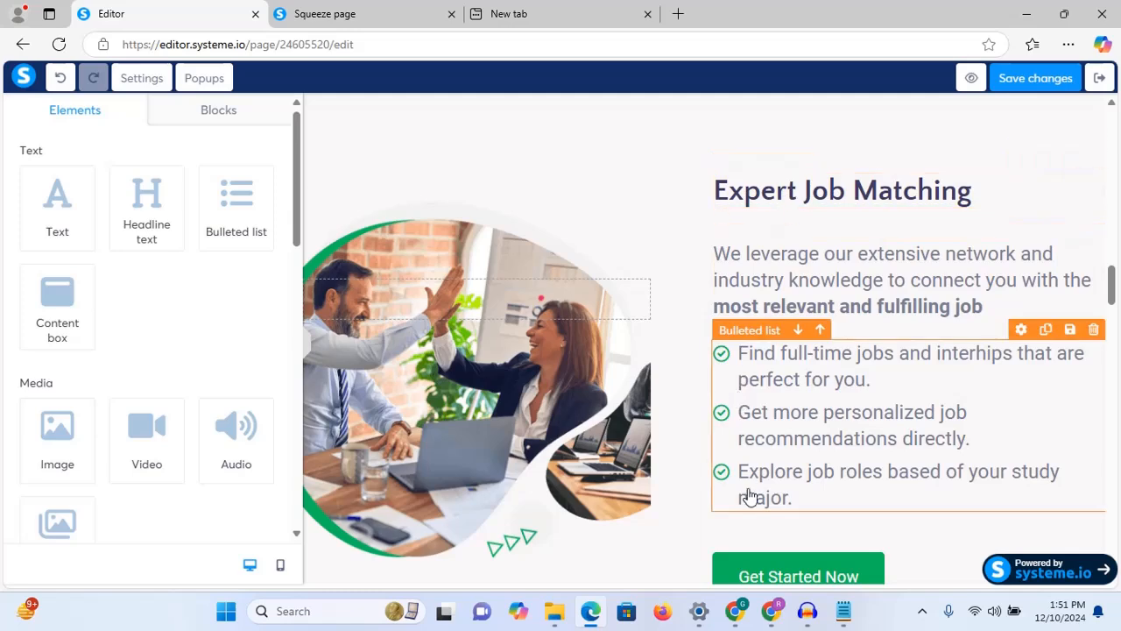
Step: Replace the Expert Job Matching headline with 'Comprehensive Curriculum:' copied from the notes
mouse_move(822, 611)
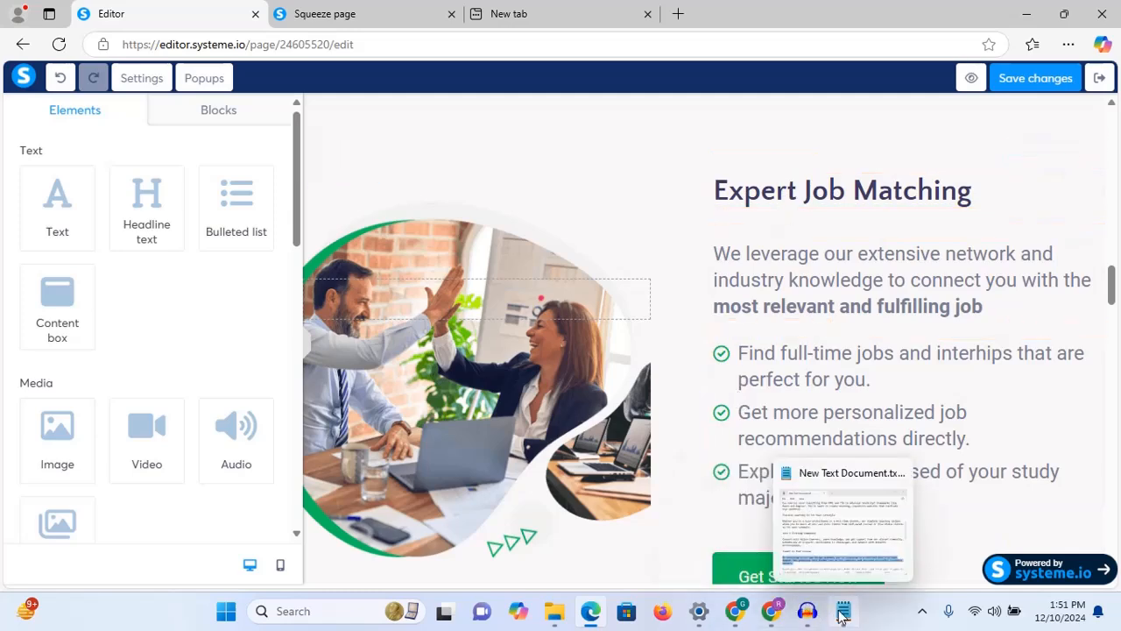
click(841, 504)
click(486, 273)
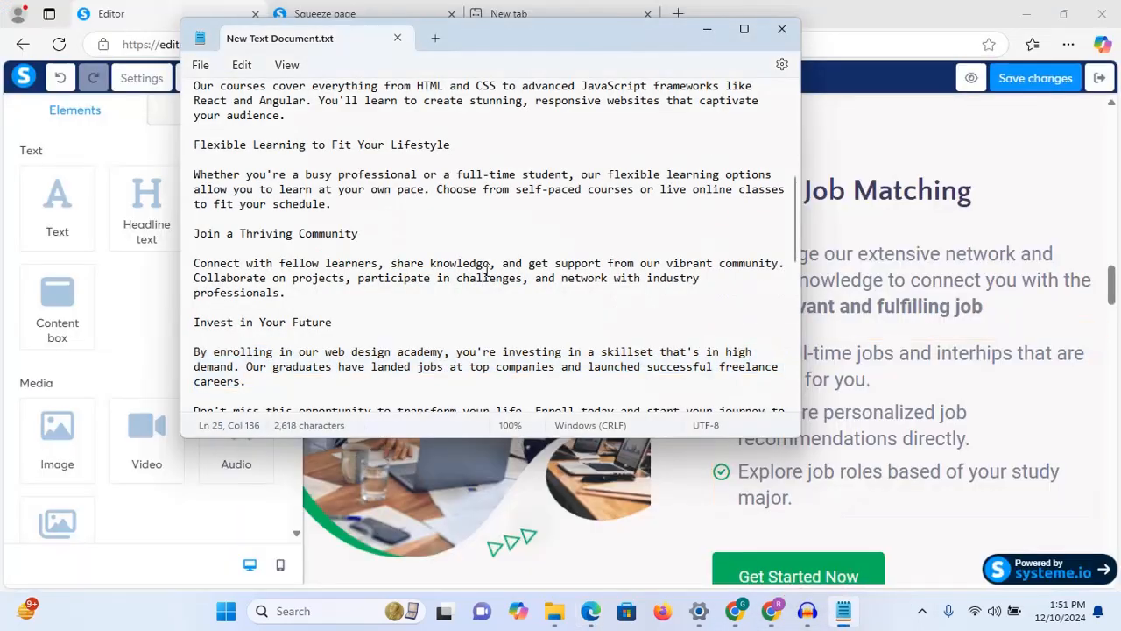
key(Down)
key(Down)
key(Down)
key(Down)
key(Down)
key(Down)
key(Down)
key(Down)
key(Down)
key(Down)
key(Down)
key(Down)
key(Down)
key(Down)
key(Down)
key(Down)
key(Down)
key(Down)
key(Down)
key(Down)
scroll(484, 277, down, 6)
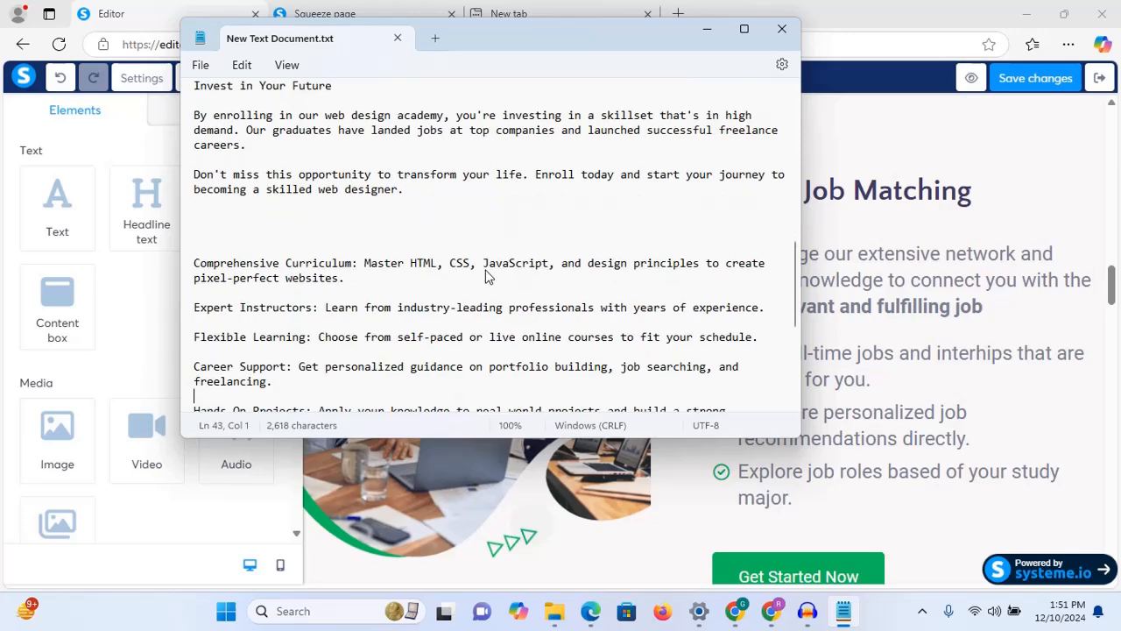
key(Down)
key(Down)
key(Up)
key(Up)
key(Up)
key(Up)
key(Up)
key(Up)
key(Up)
key(Up)
key(Up)
key(Up)
key(Up)
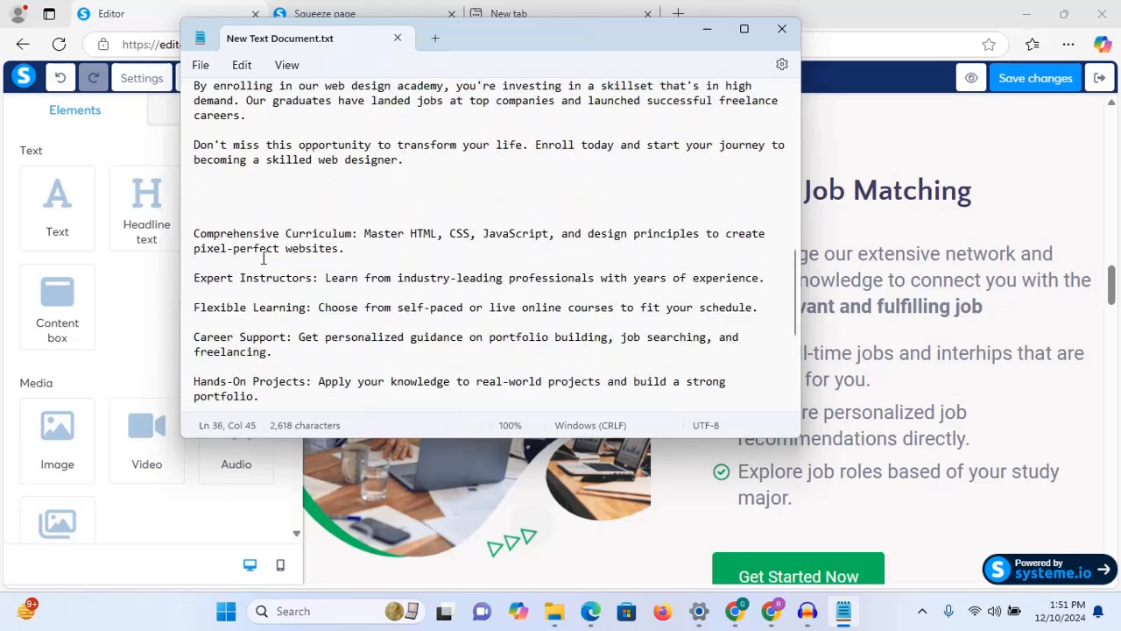
click(195, 233)
shift+click(358, 235)
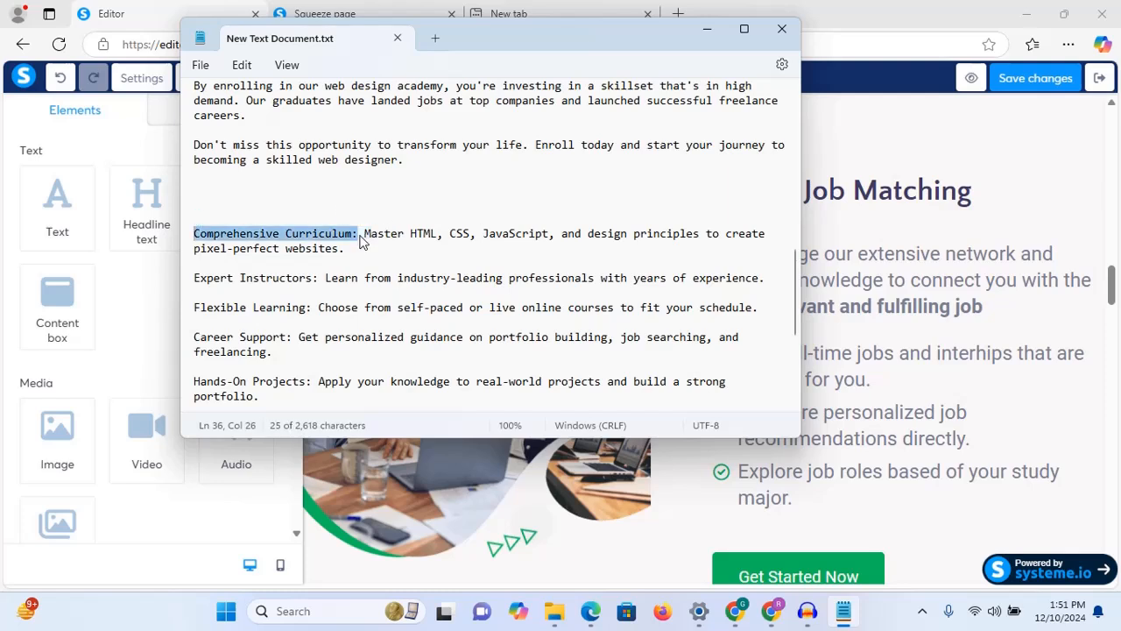
right_click(343, 240)
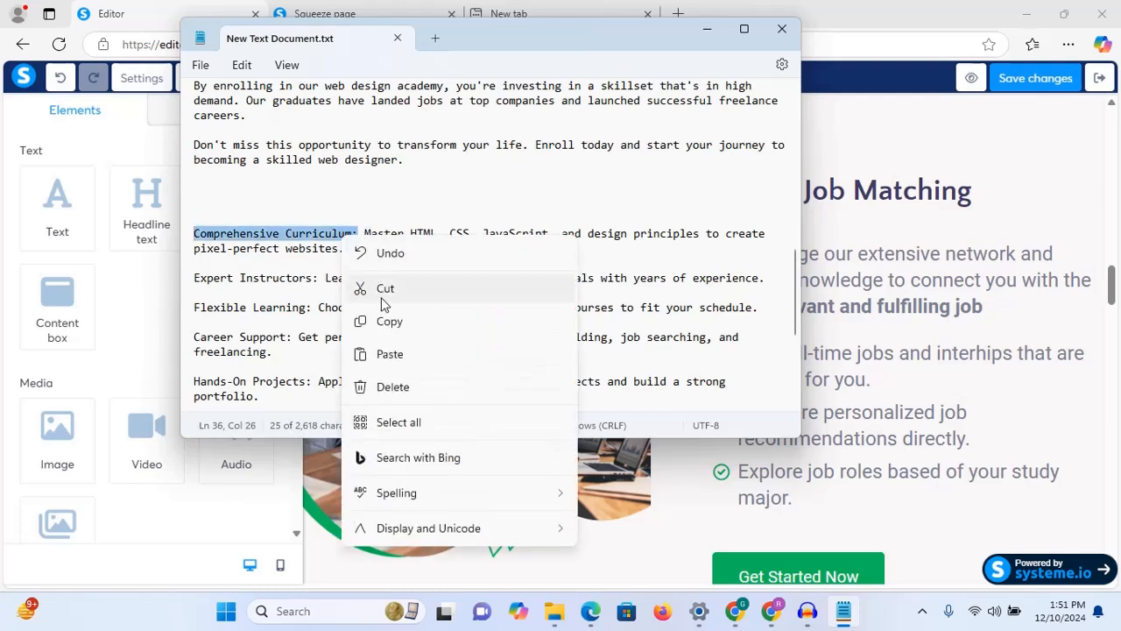
click(394, 326)
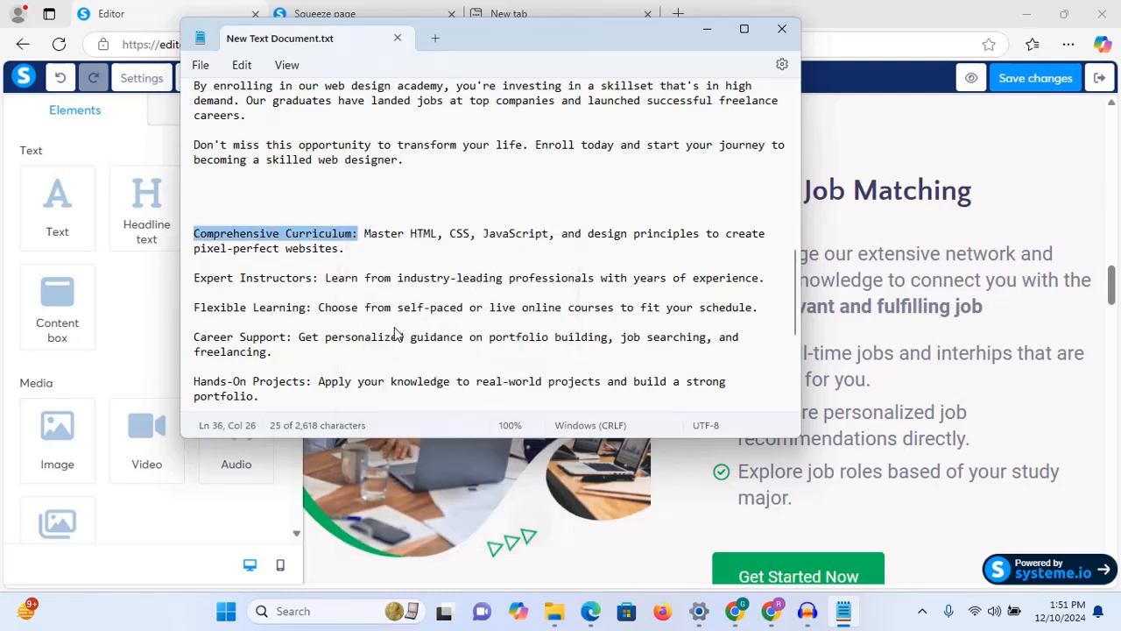
click(708, 32)
click(819, 194)
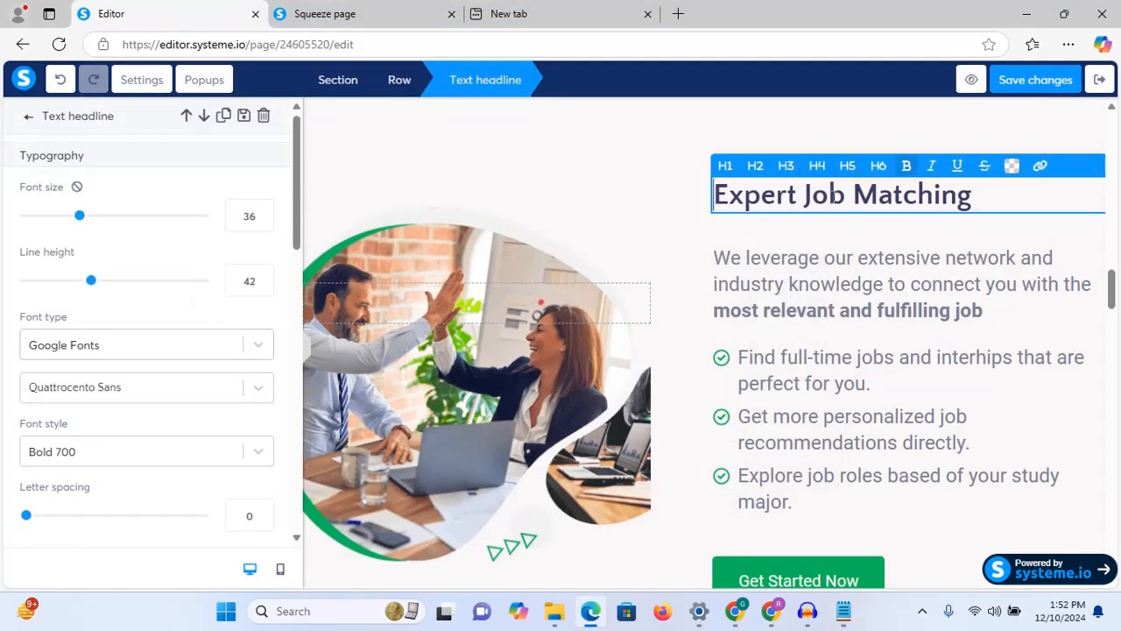
triple_click(832, 194)
key(ctrl+v)
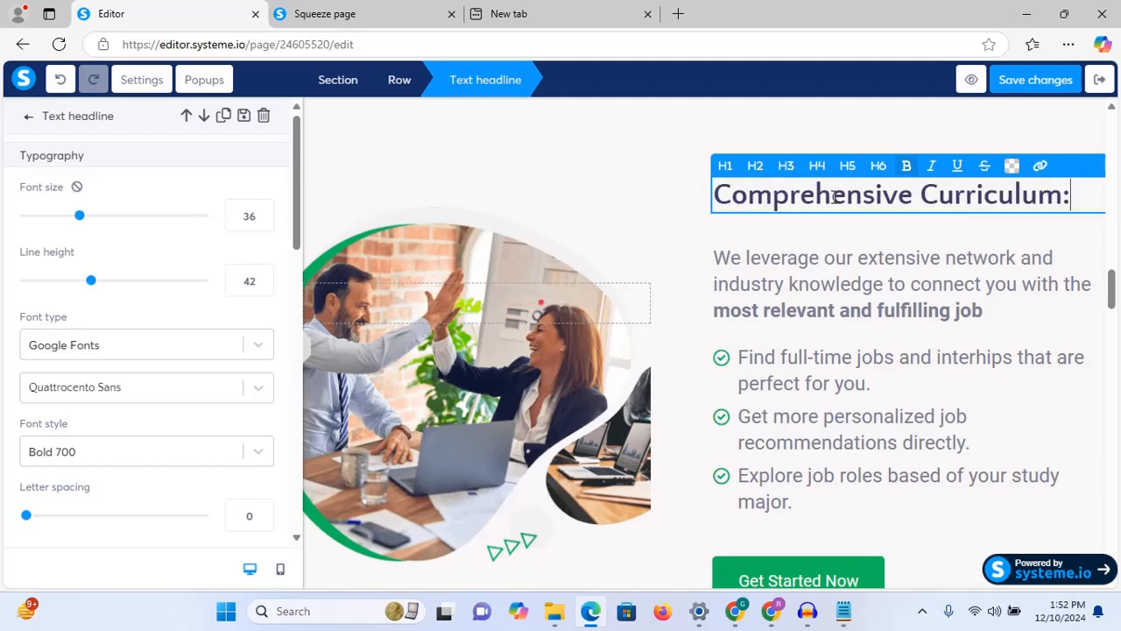
Step: Paste 'Master HTML, CSS, JavaScript, and design principles to create pixel-perfect websites.' into the first bullet and remove the extra bullet
key(alt+Tab)
drag(365, 235, 539, 253)
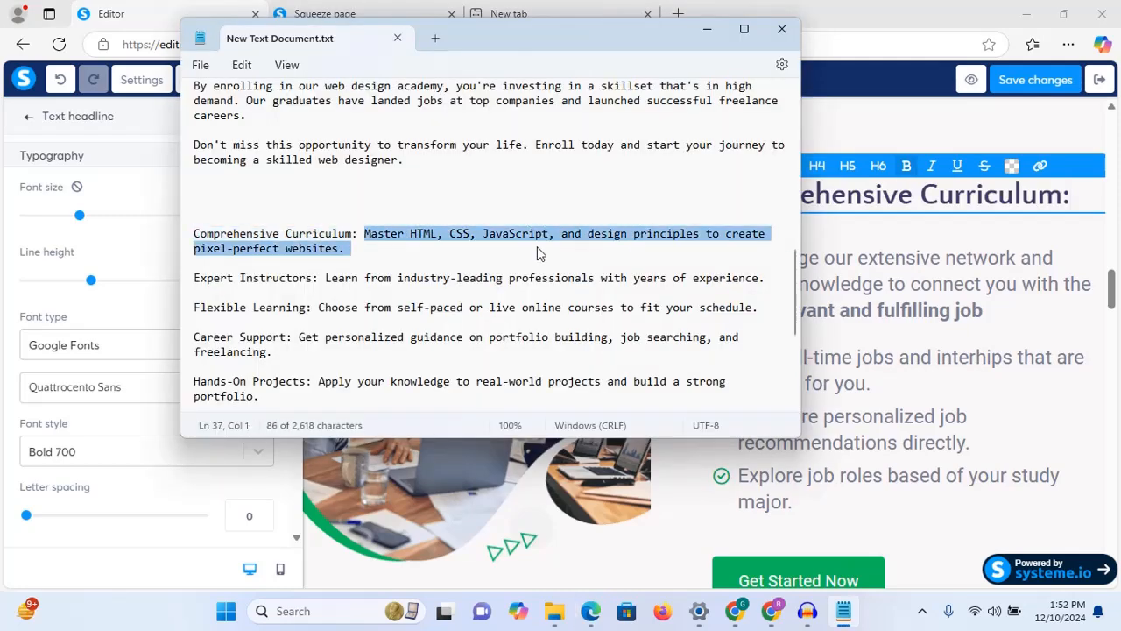
right_click(591, 233)
click(641, 315)
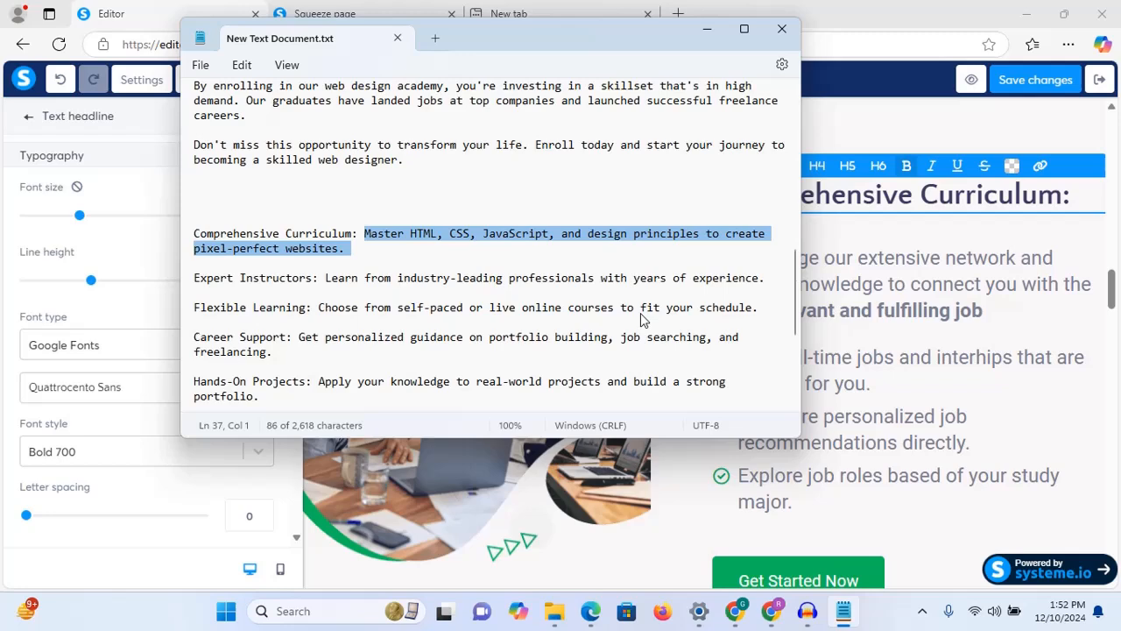
click(887, 313)
click(832, 378)
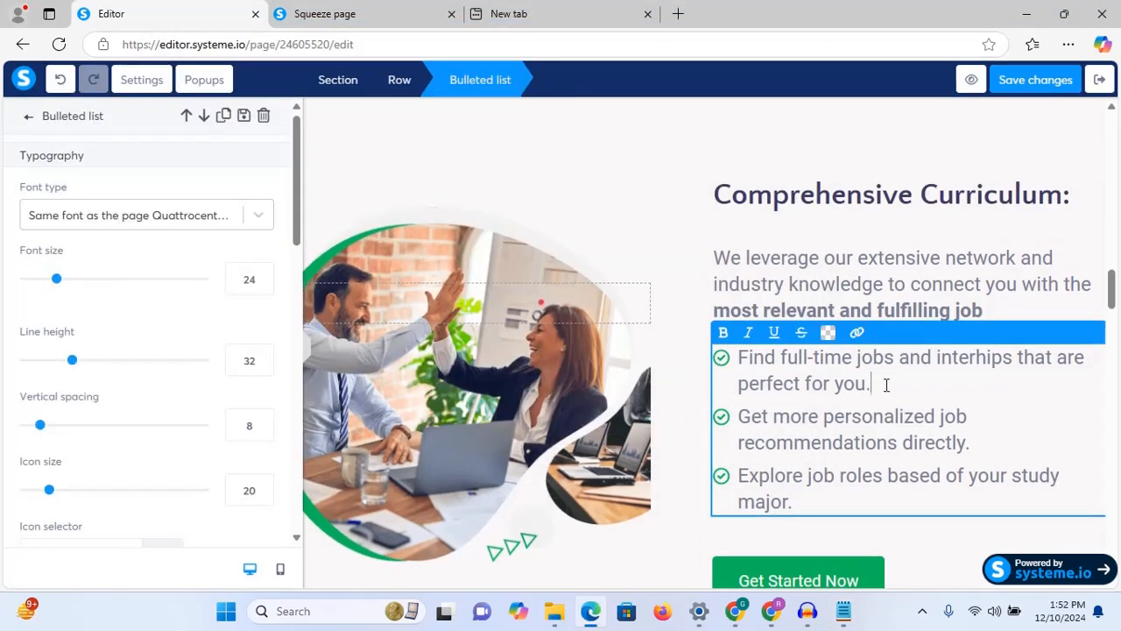
drag(886, 383, 741, 357)
key(ctrl+v)
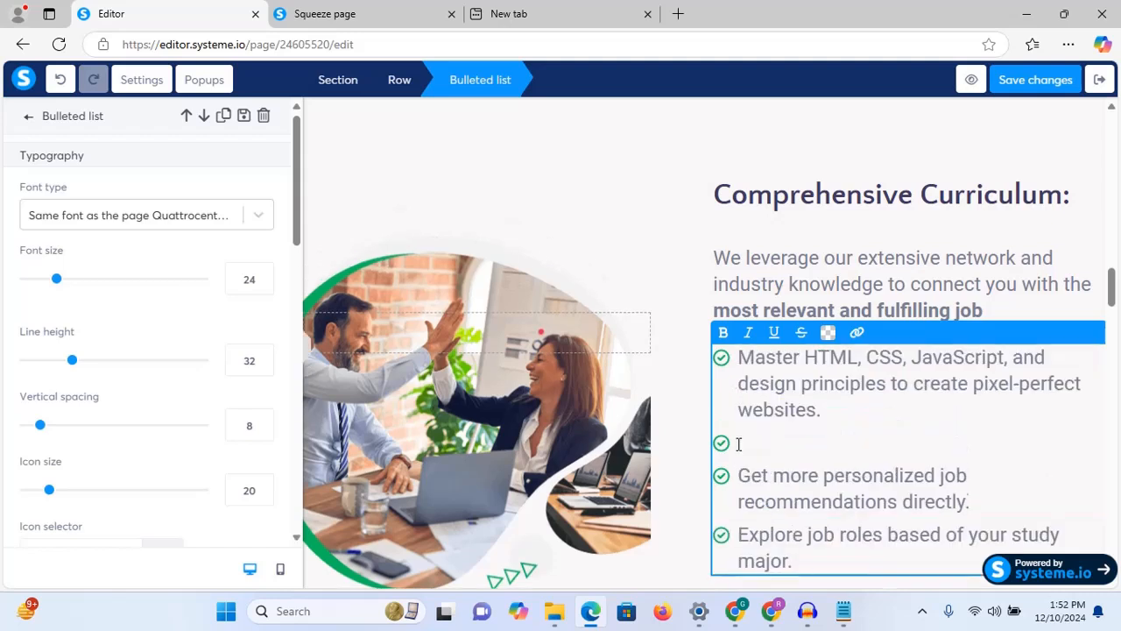
key(BackSpace)
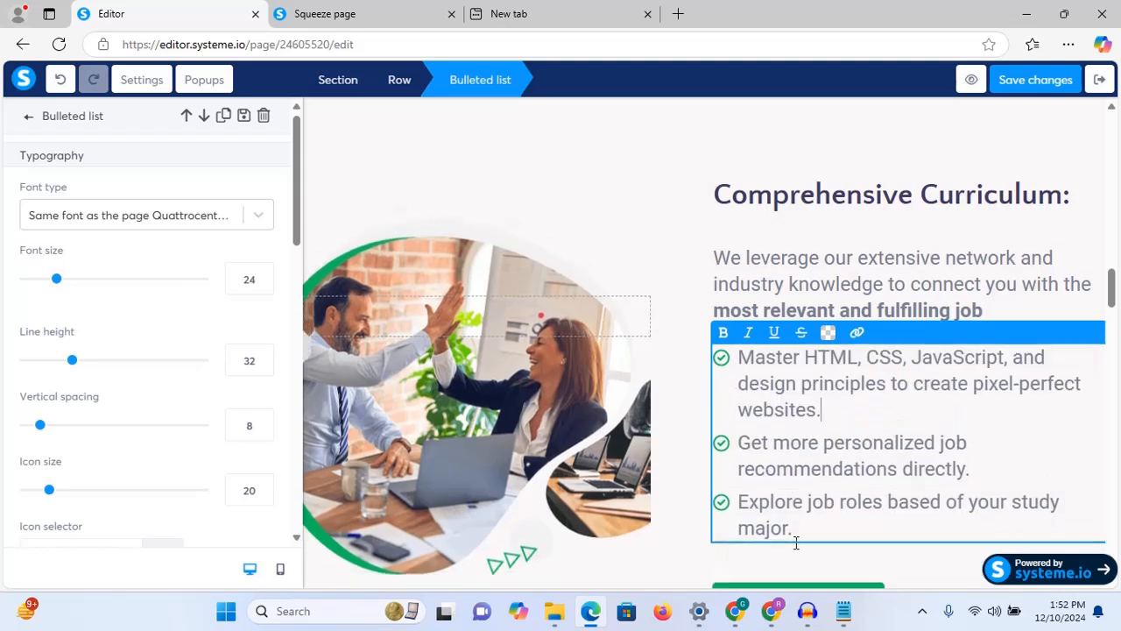
mouse_move(846, 617)
click(847, 531)
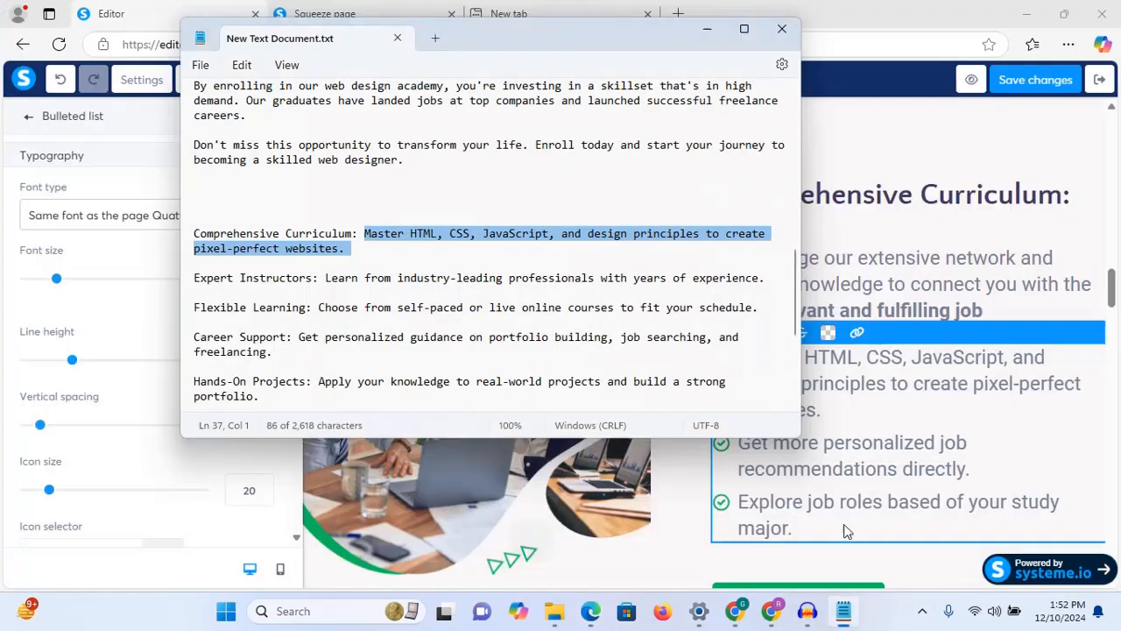
click(894, 340)
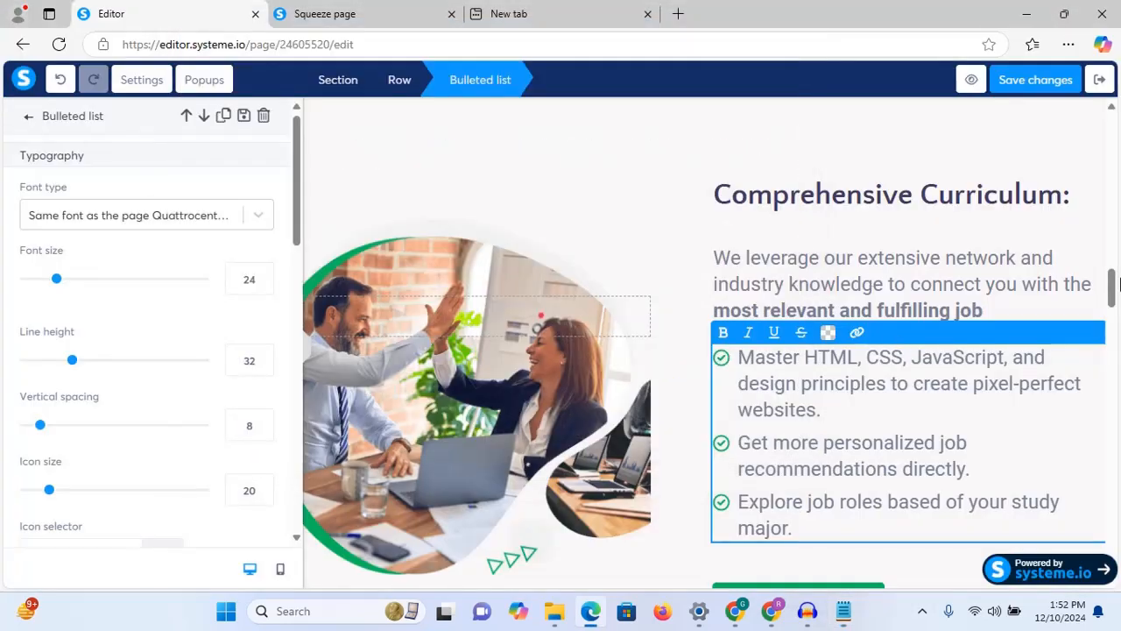
click(1112, 299)
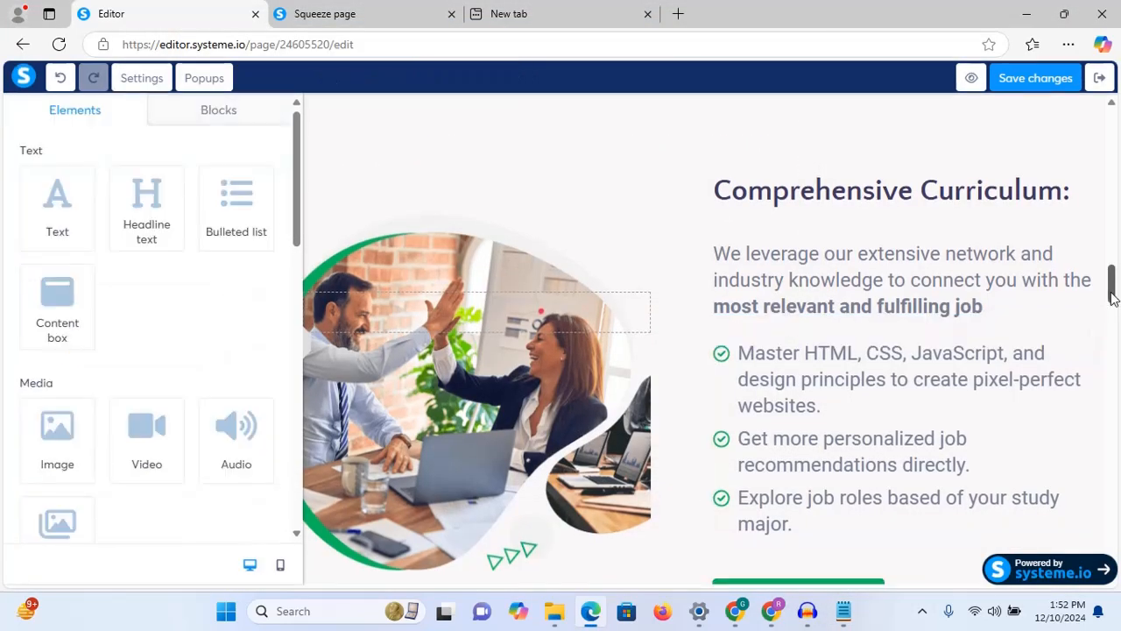
Step: Select the inner row holding the team photo and scroll its settings down to Background
click(405, 379)
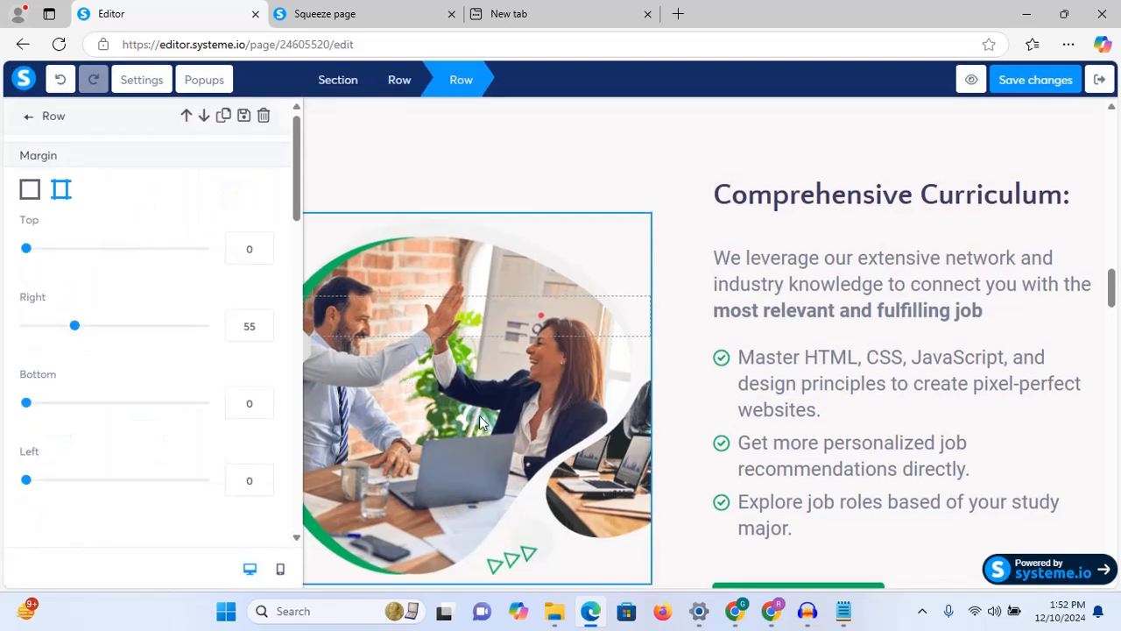
click(922, 335)
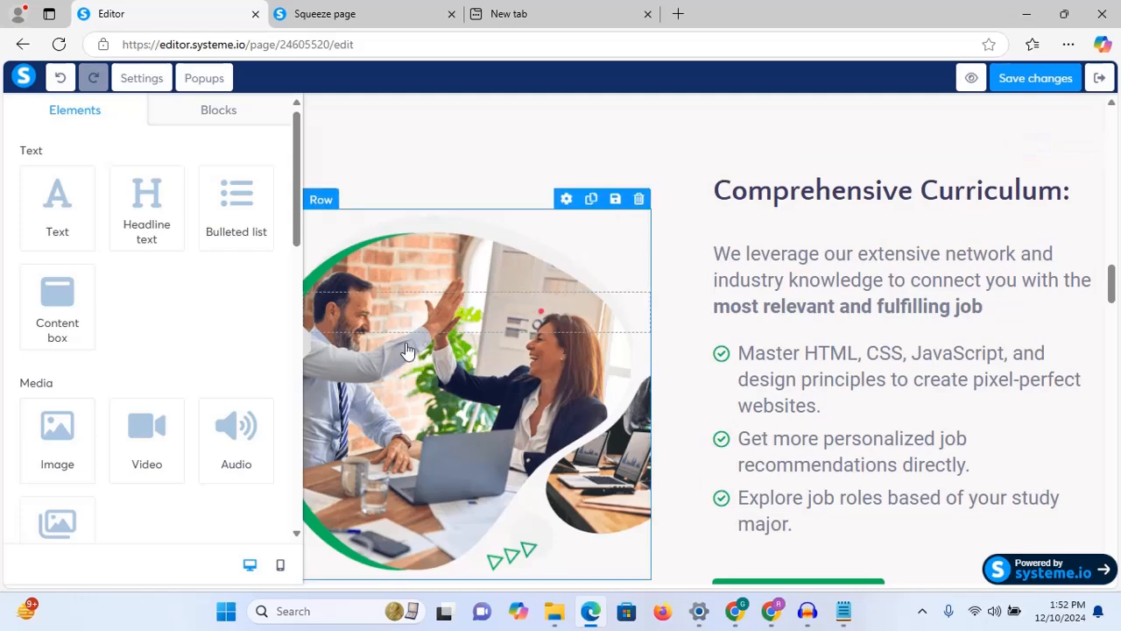
click(332, 275)
click(826, 218)
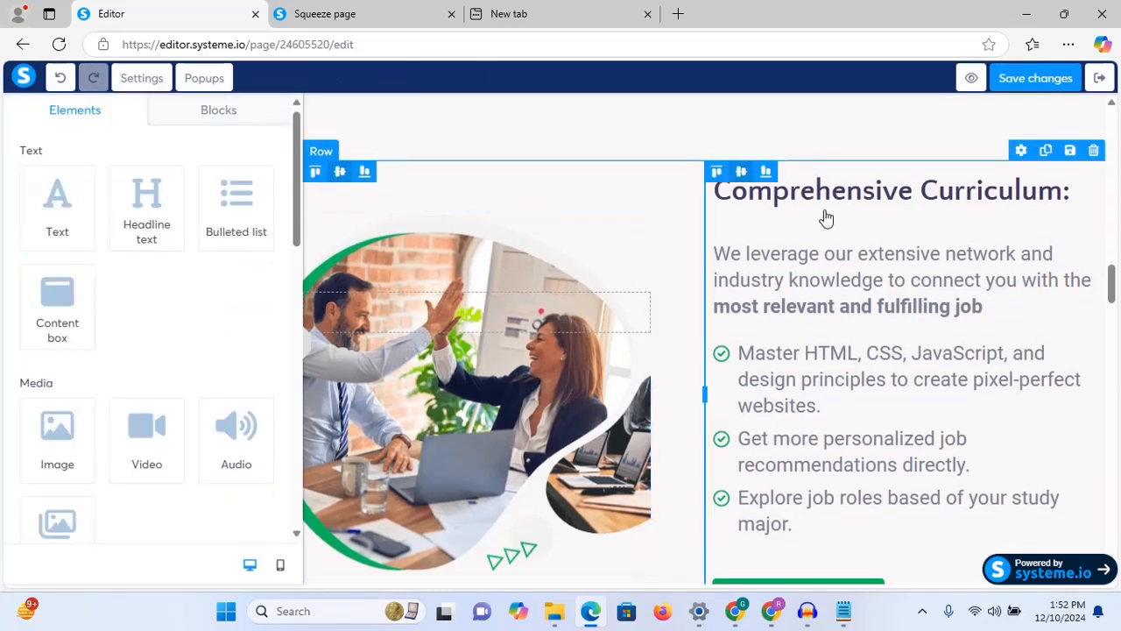
click(826, 218)
scroll(358, 262, down, 1)
click(376, 256)
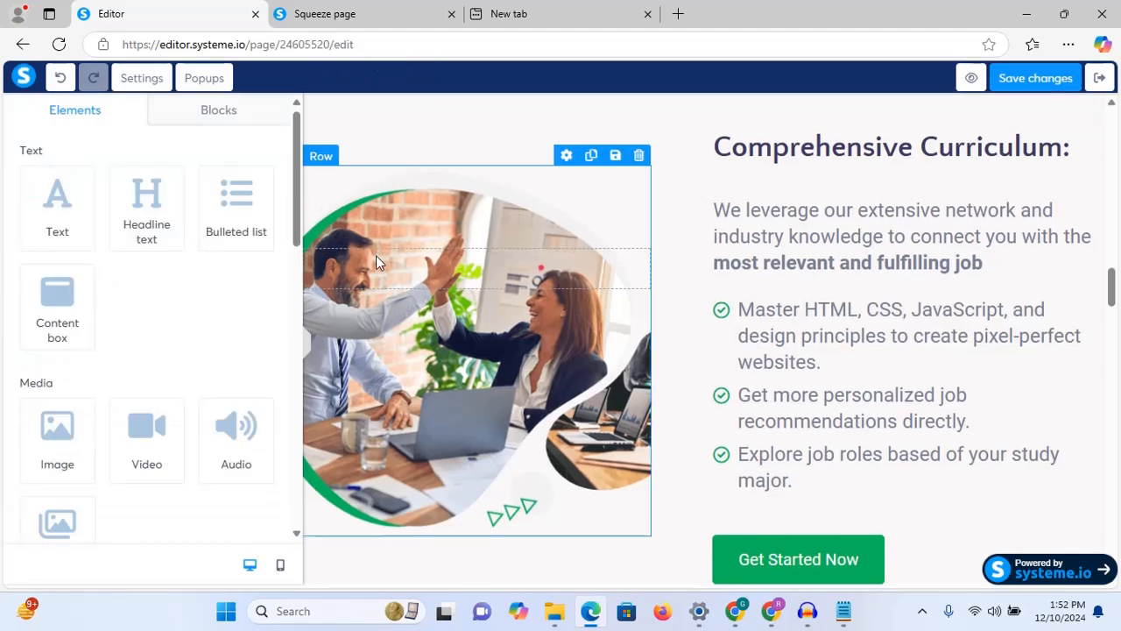
click(323, 166)
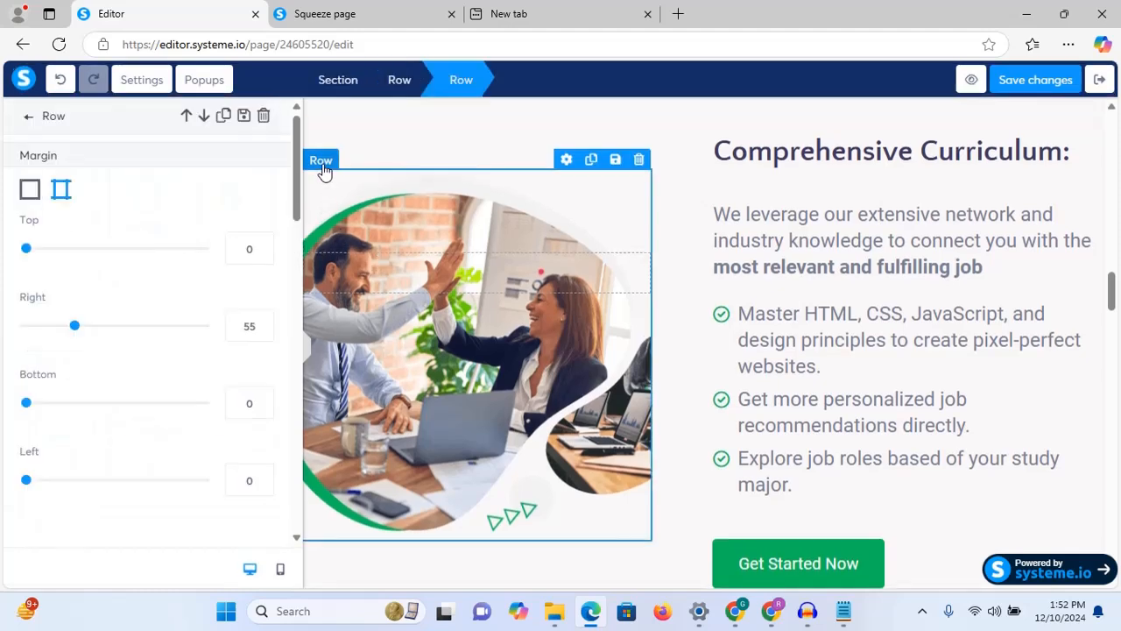
drag(296, 174, 296, 363)
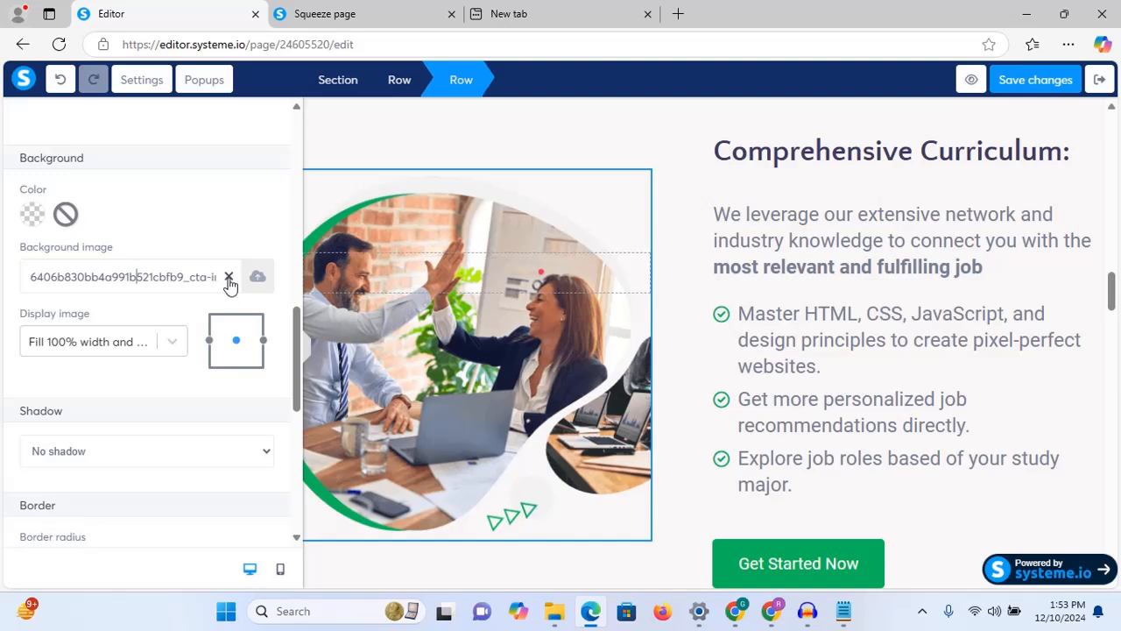
Step: Open the row's background image upload and file browser, then cancel both without choosing a file
click(257, 276)
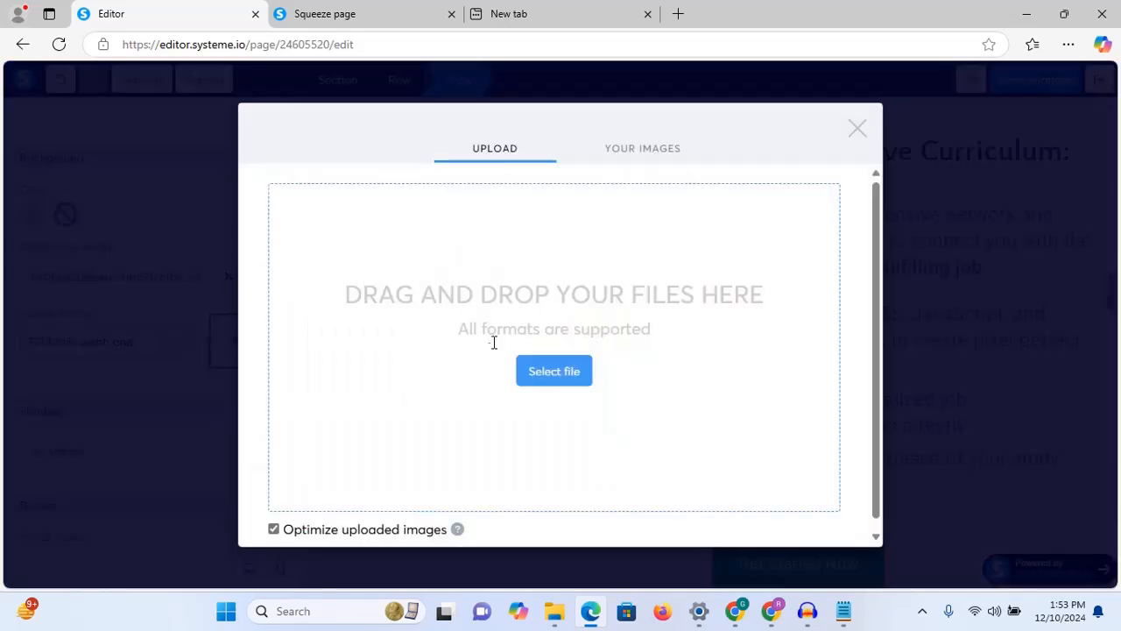
click(532, 377)
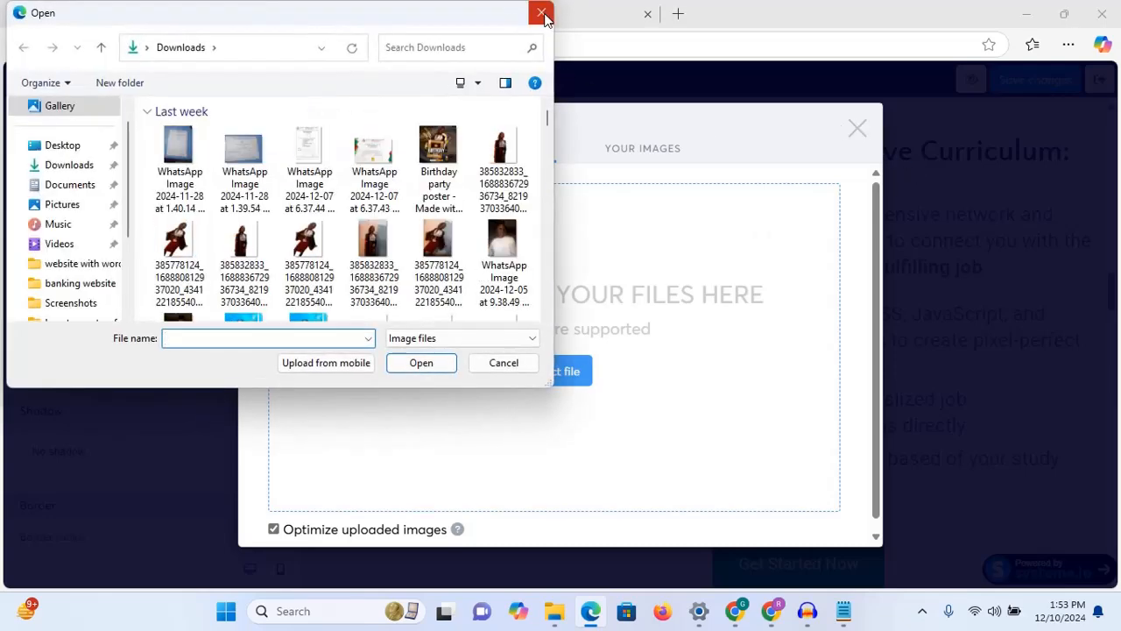
click(541, 13)
click(857, 129)
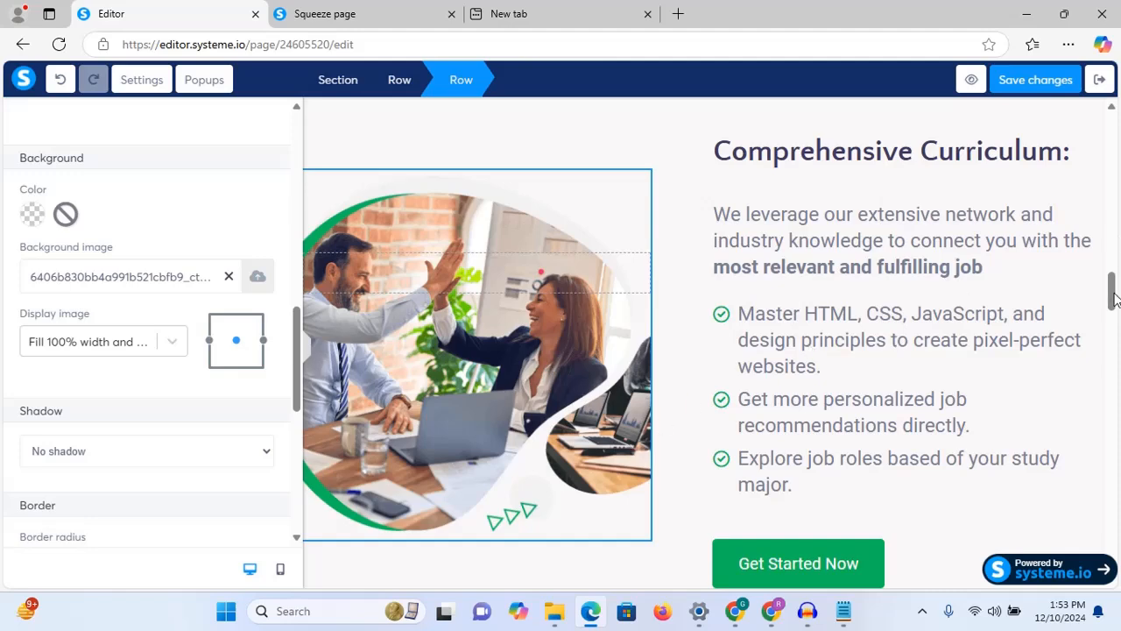
Step: Delete the Get Started Now button below the curriculum bullets, confirming with OK
drag(1111, 298, 1113, 318)
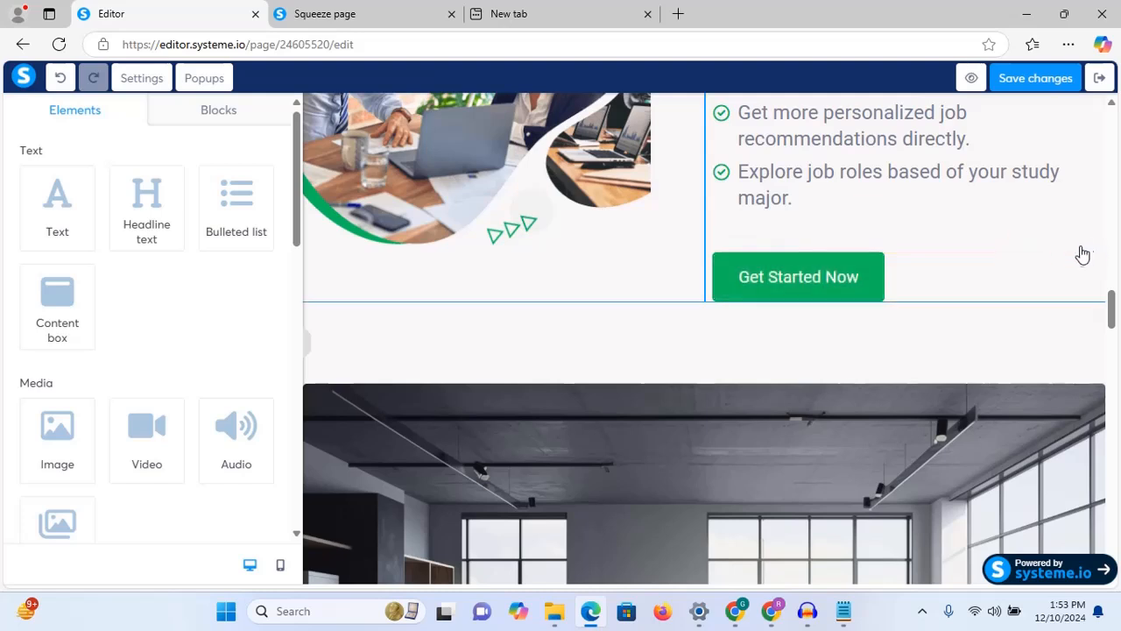
click(1093, 243)
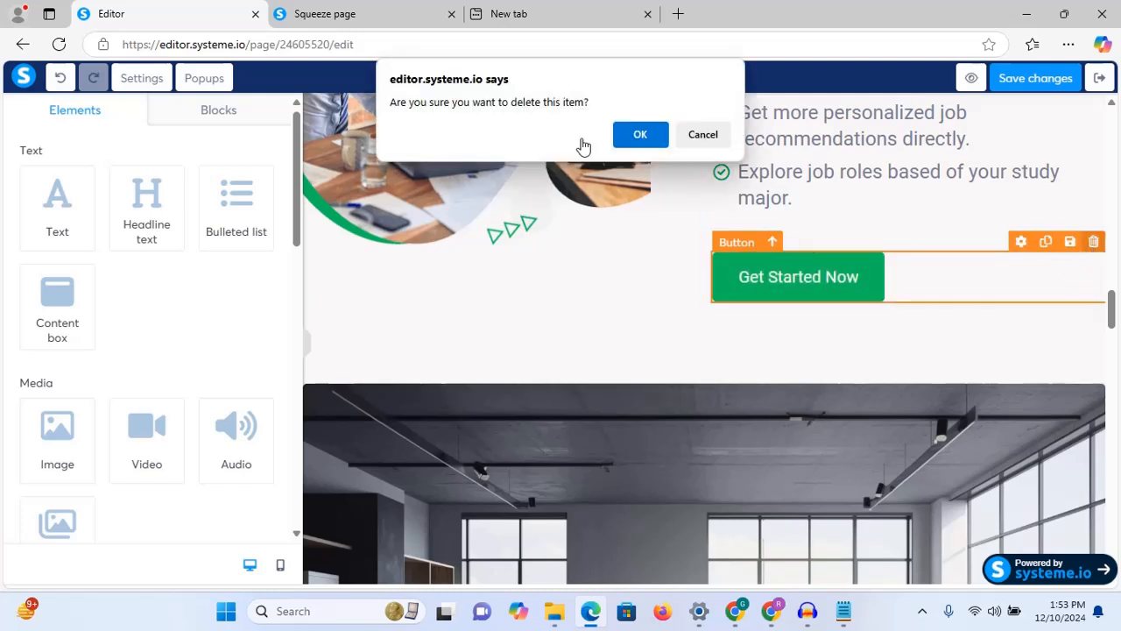
click(640, 137)
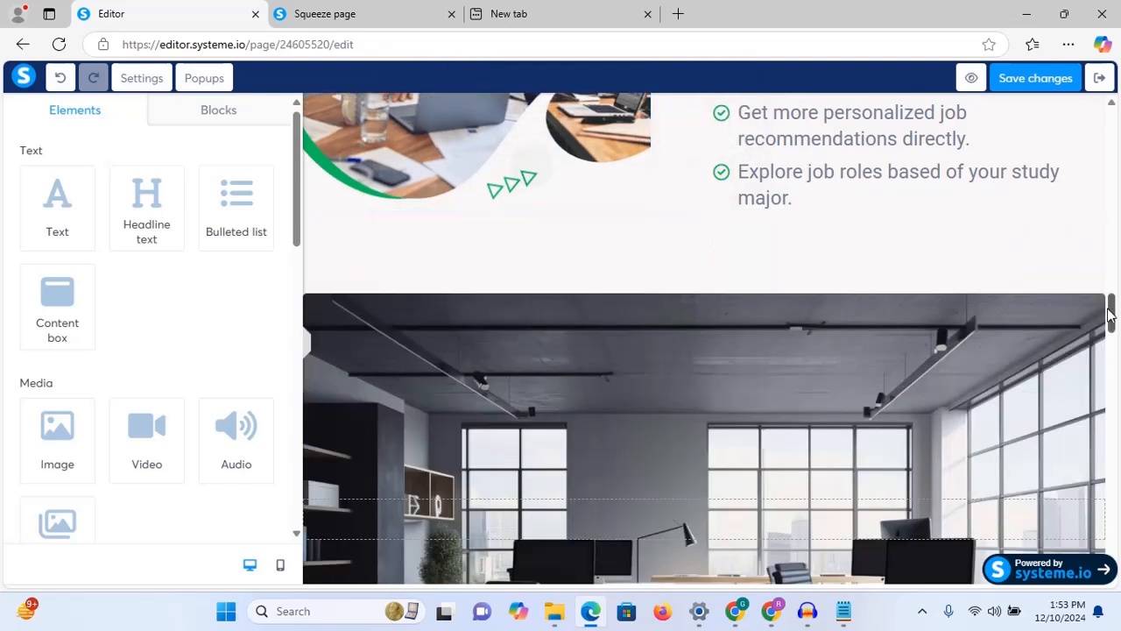
drag(1112, 315, 1117, 367)
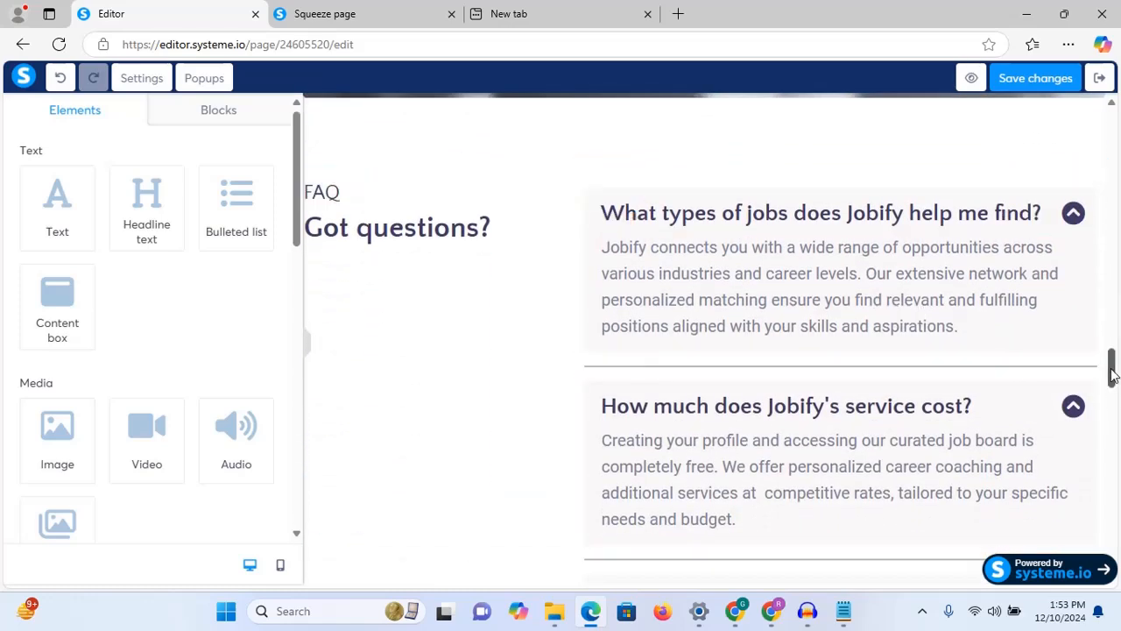
Step: Select and copy the first FAQ question, 'What are the prerequisites for this course?', from the notes
mouse_move(1112, 372)
mouse_down()
mouse_move(1112, 459)
mouse_move(1114, 375)
mouse_up()
mouse_move(843, 624)
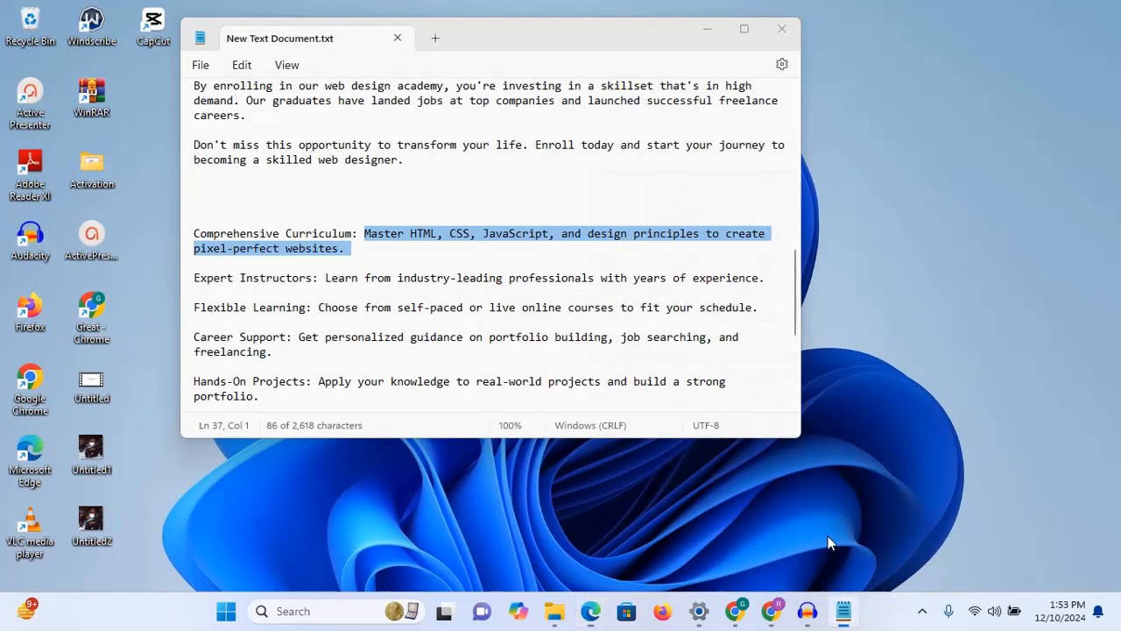
click(832, 526)
click(388, 280)
key(Down)
key(Down)
key(Down)
key(Down)
key(Down)
key(Down)
key(Down)
key(Down)
key(Down)
key(Down)
key(Down)
key(Down)
key(Down)
key(Down)
key(Down)
key(Down)
key(Down)
key(Down)
key(Down)
key(Down)
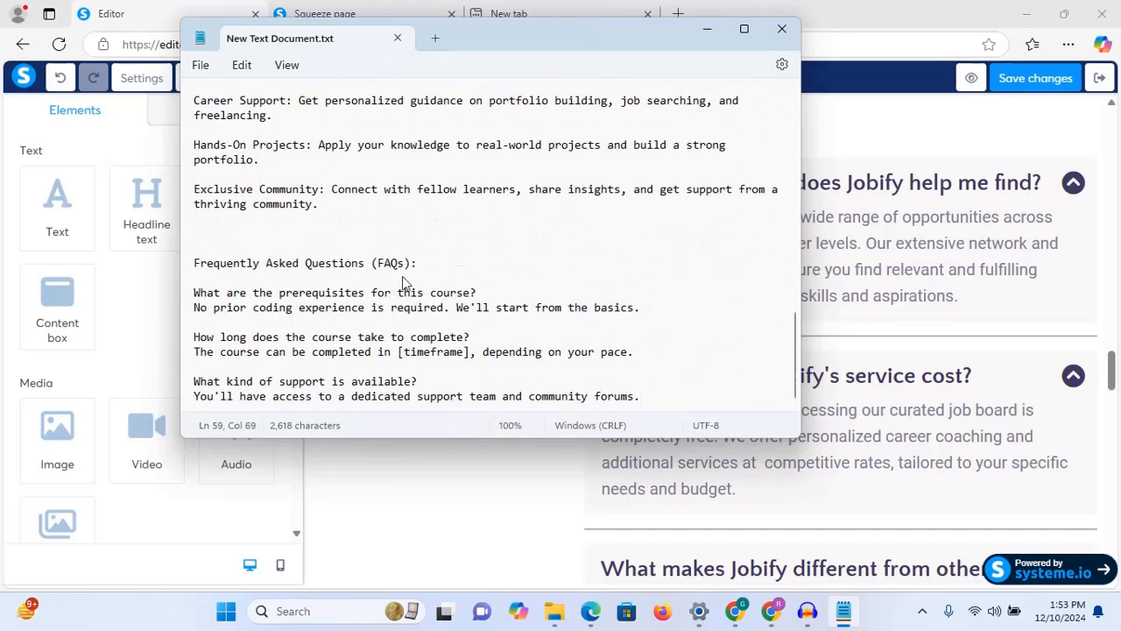
click(194, 291)
triple_click(486, 296)
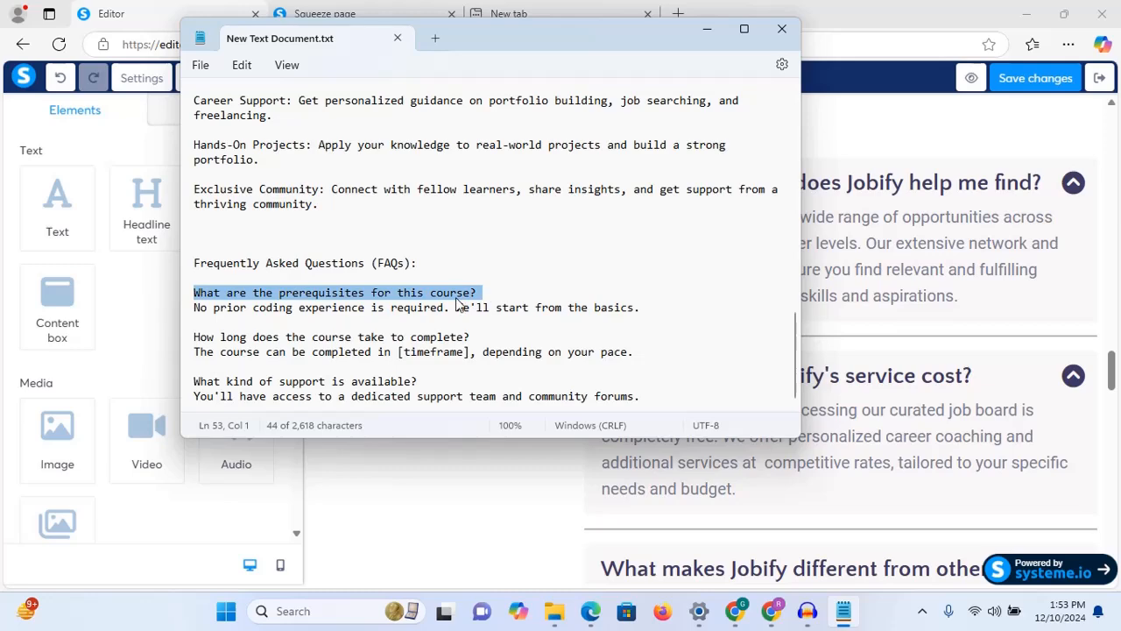
right_click(456, 302)
click(522, 91)
click(707, 29)
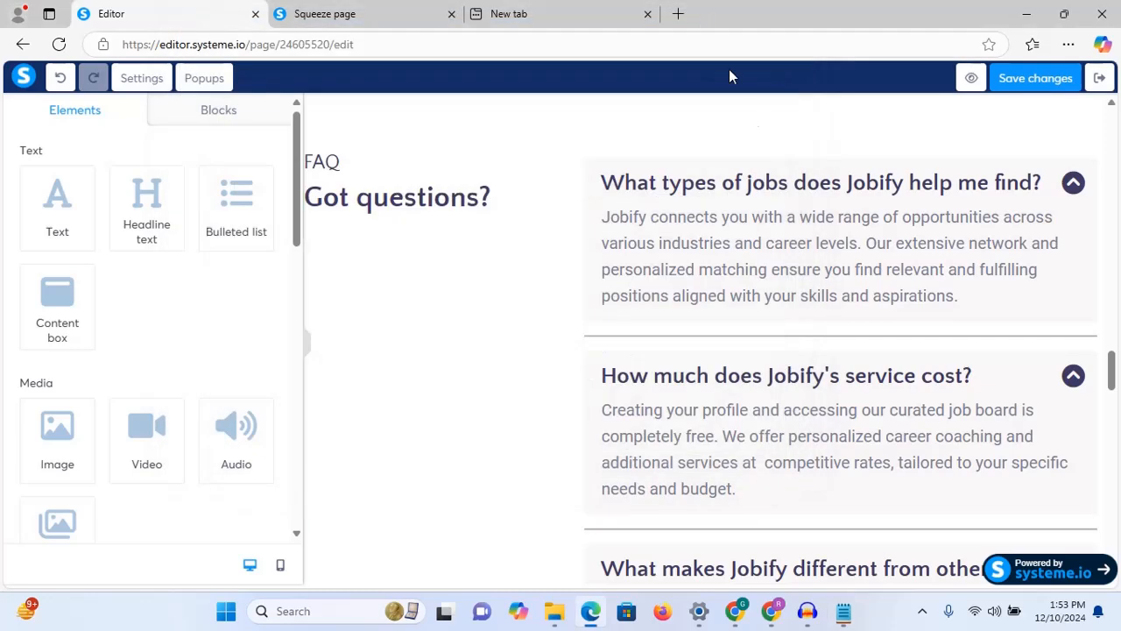
Step: Set the first FAQ item's title to 'What are the prerequisites for this course?'
click(739, 186)
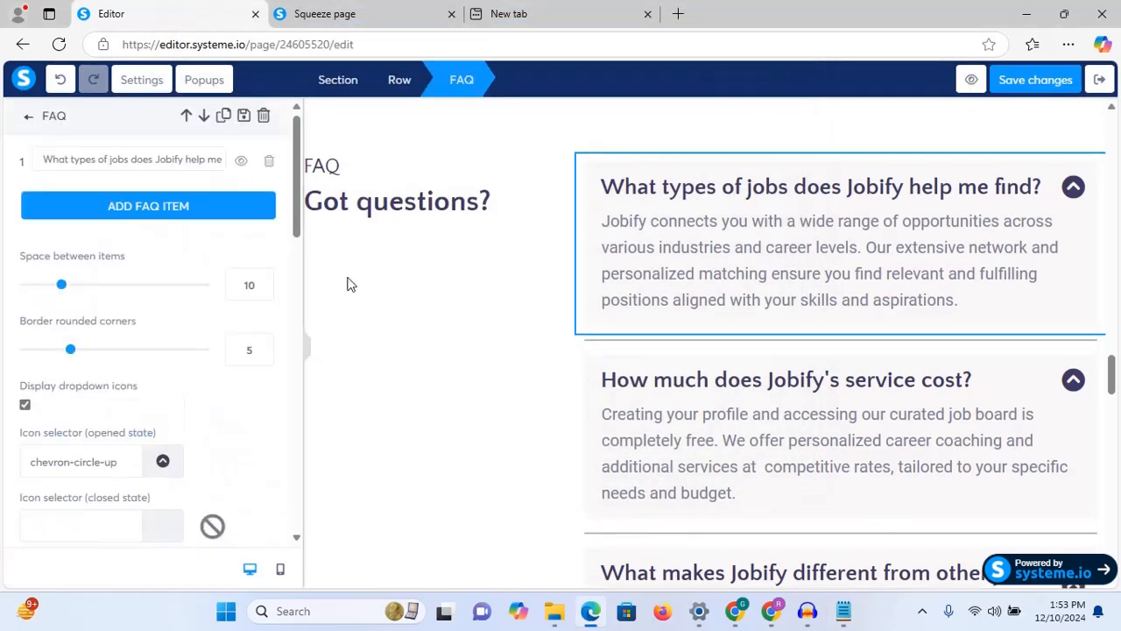
triple_click(180, 161)
key(ctrl+v)
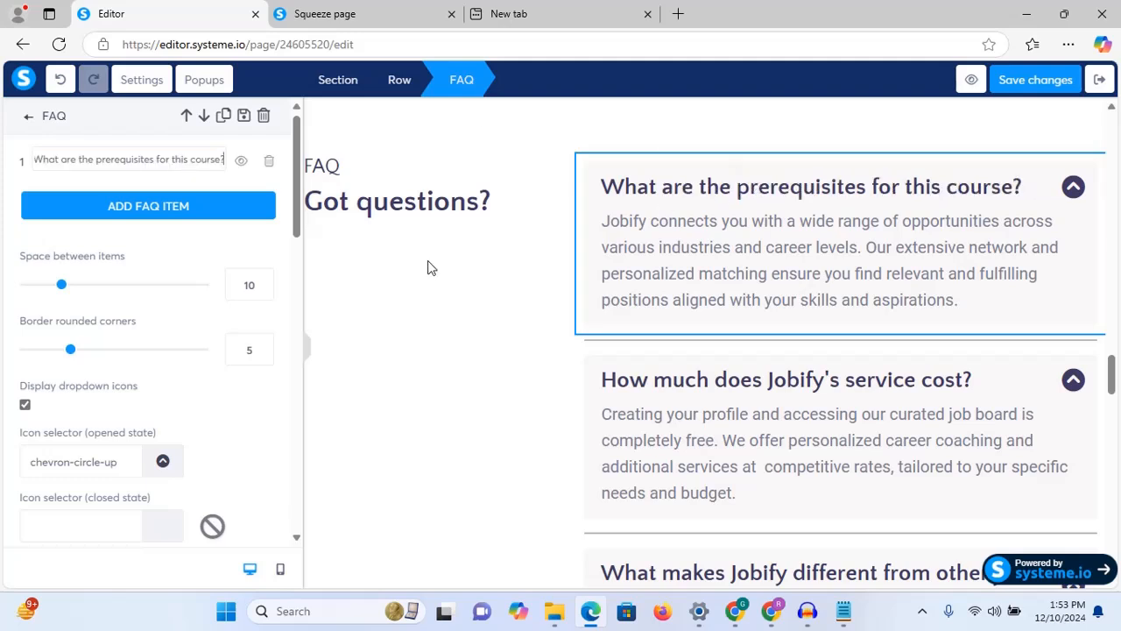
Step: Replace the first FAQ answer with 'No prior coding experience is required. We'll start from the basics.'
click(634, 288)
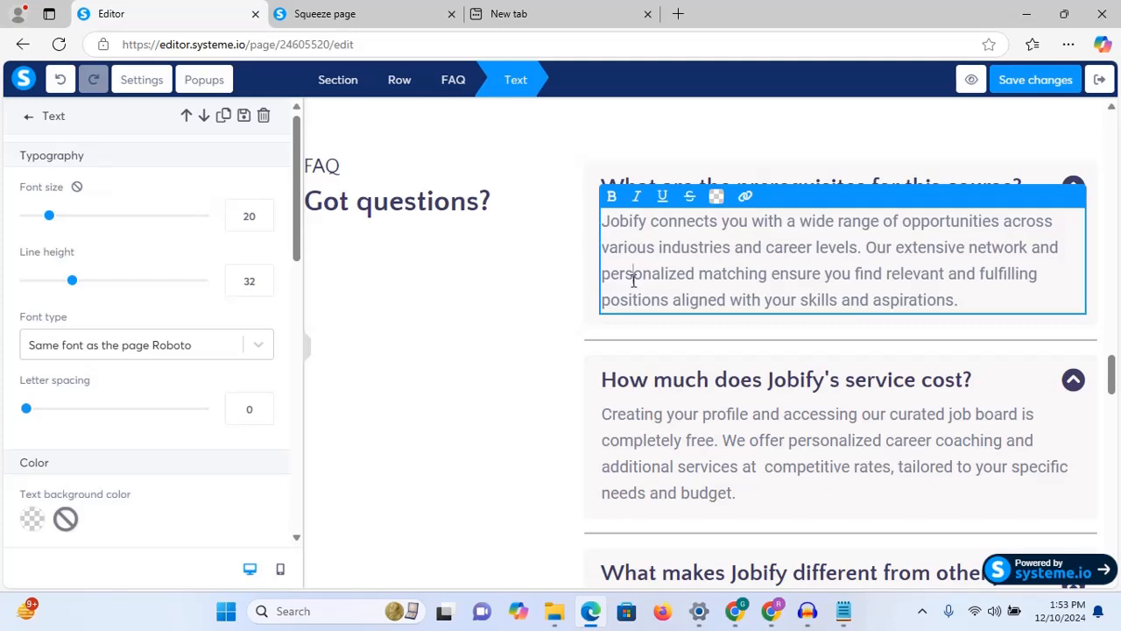
click(844, 611)
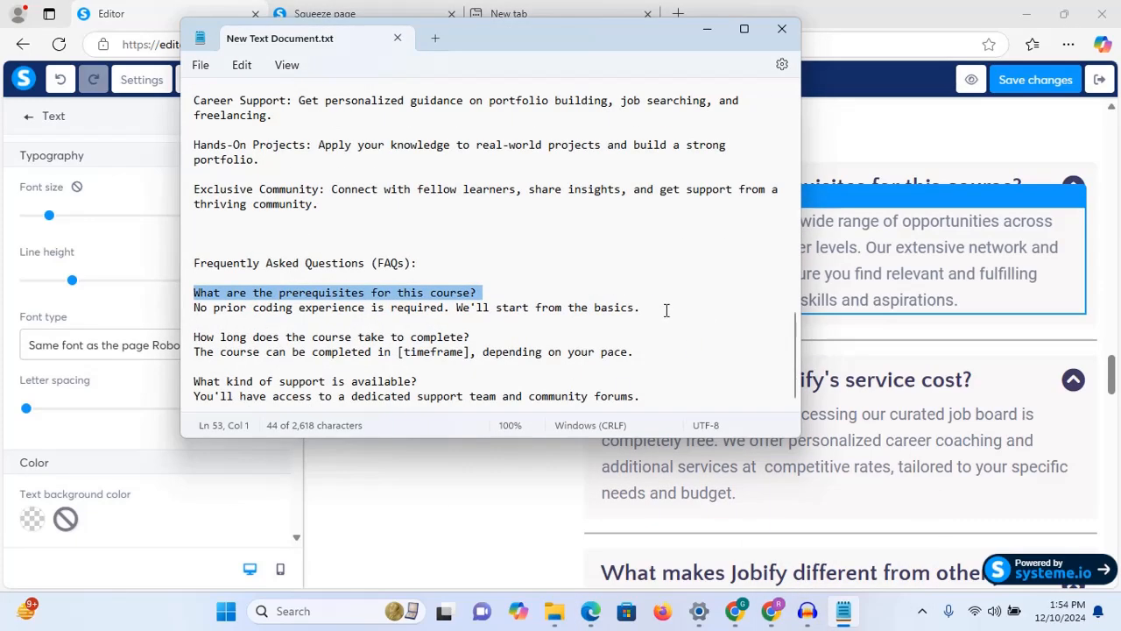
drag(667, 310, 156, 315)
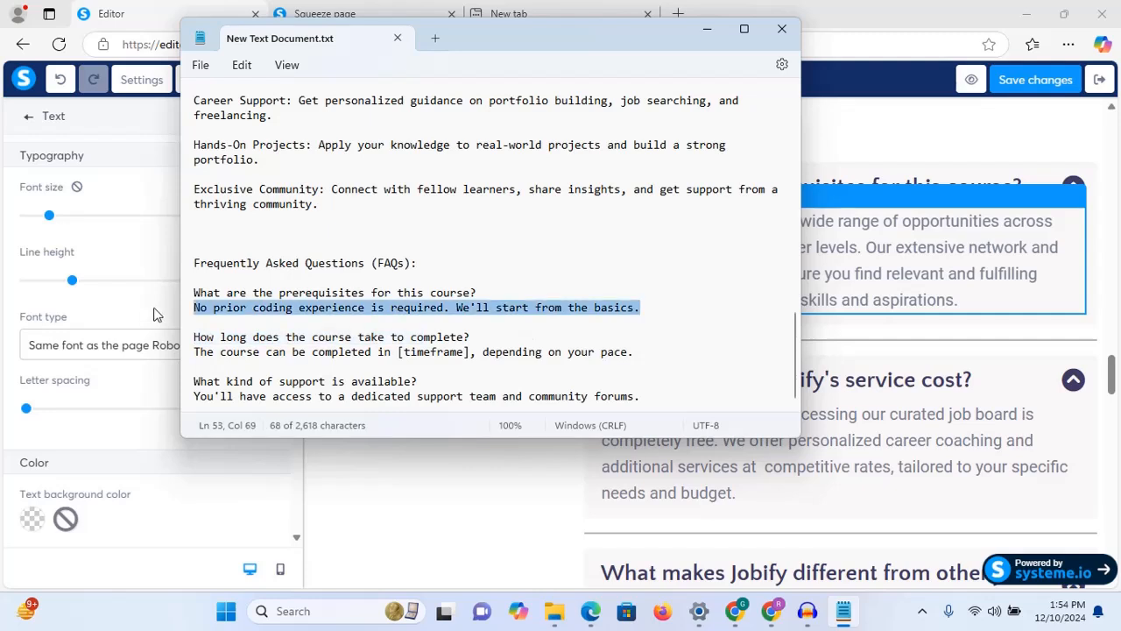
right_click(246, 314)
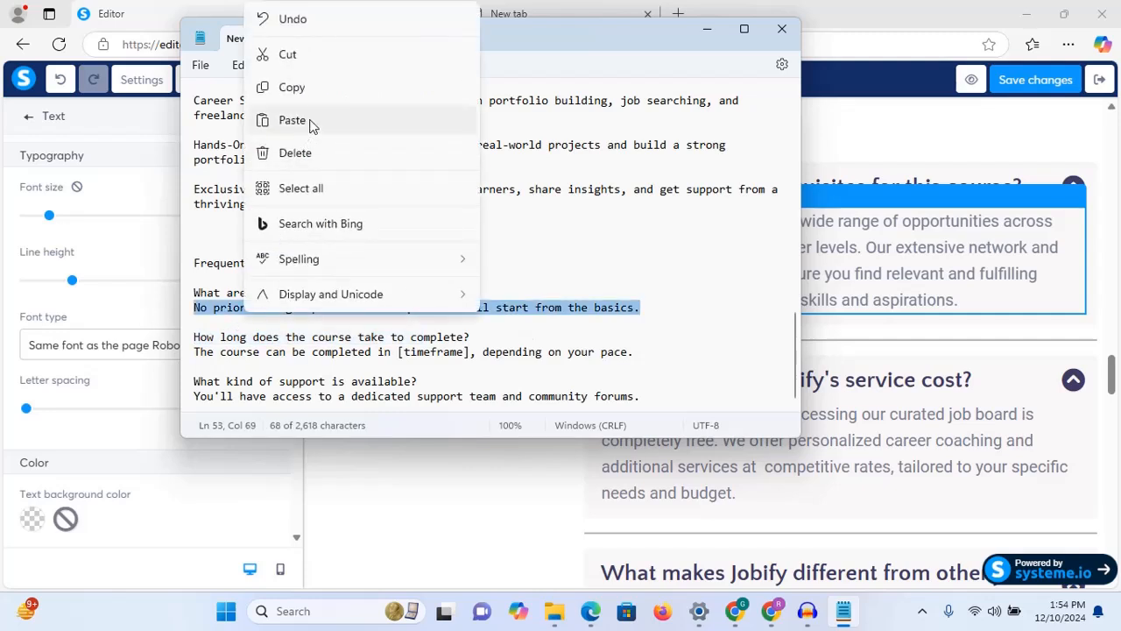
click(331, 97)
click(926, 243)
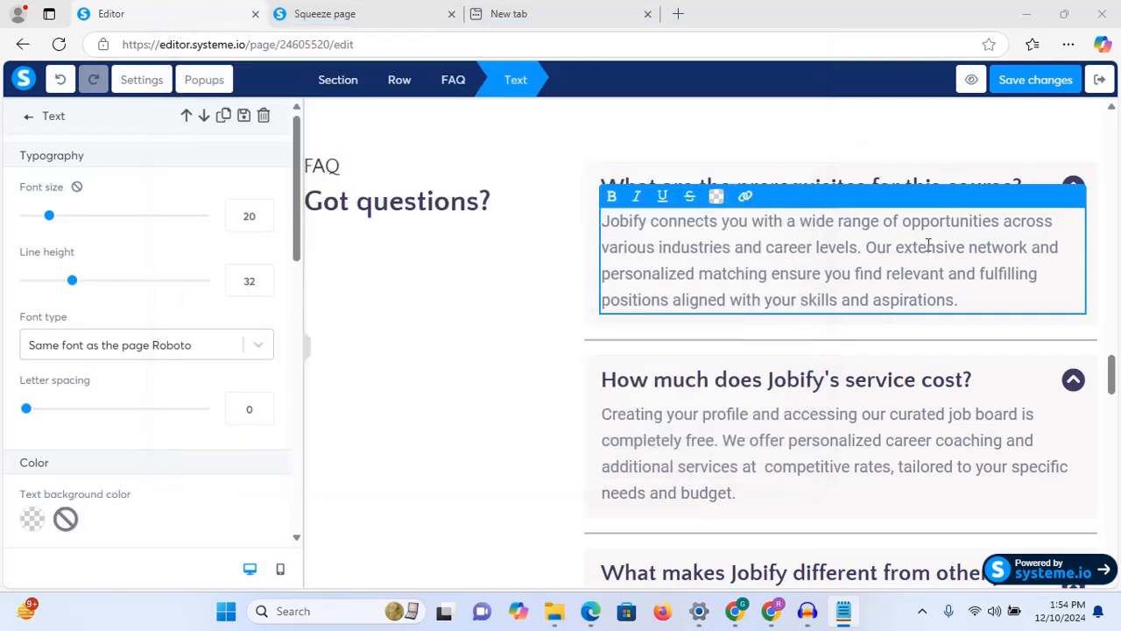
triple_click(928, 247)
key(ctrl+v)
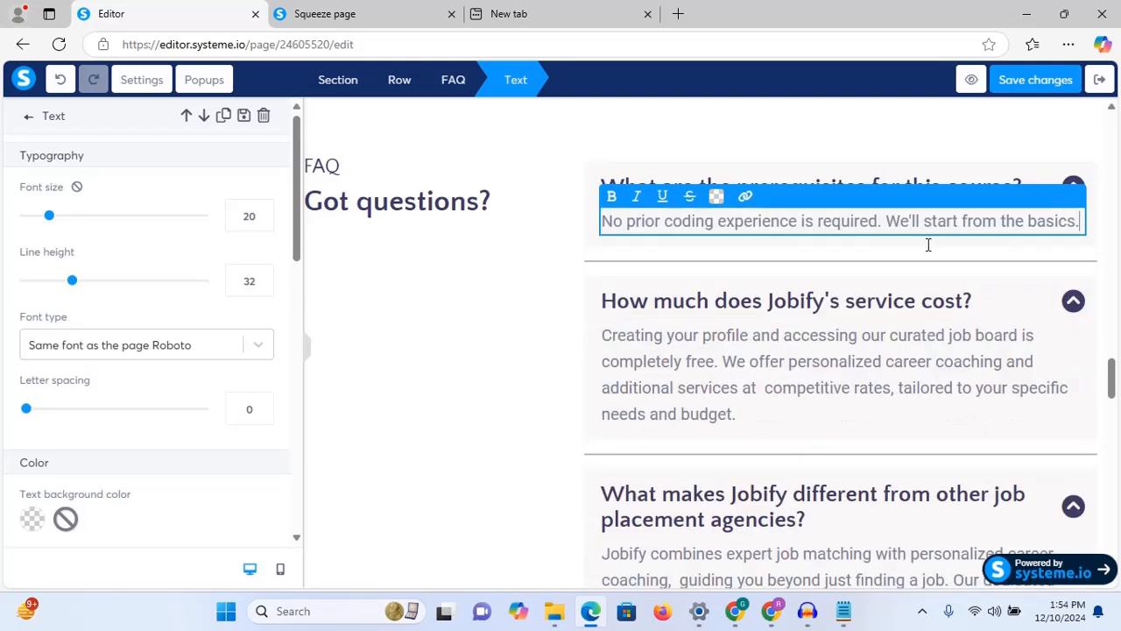
Step: Copy the question 'How long does the course take to complete?' from the notes
click(844, 611)
click(490, 340)
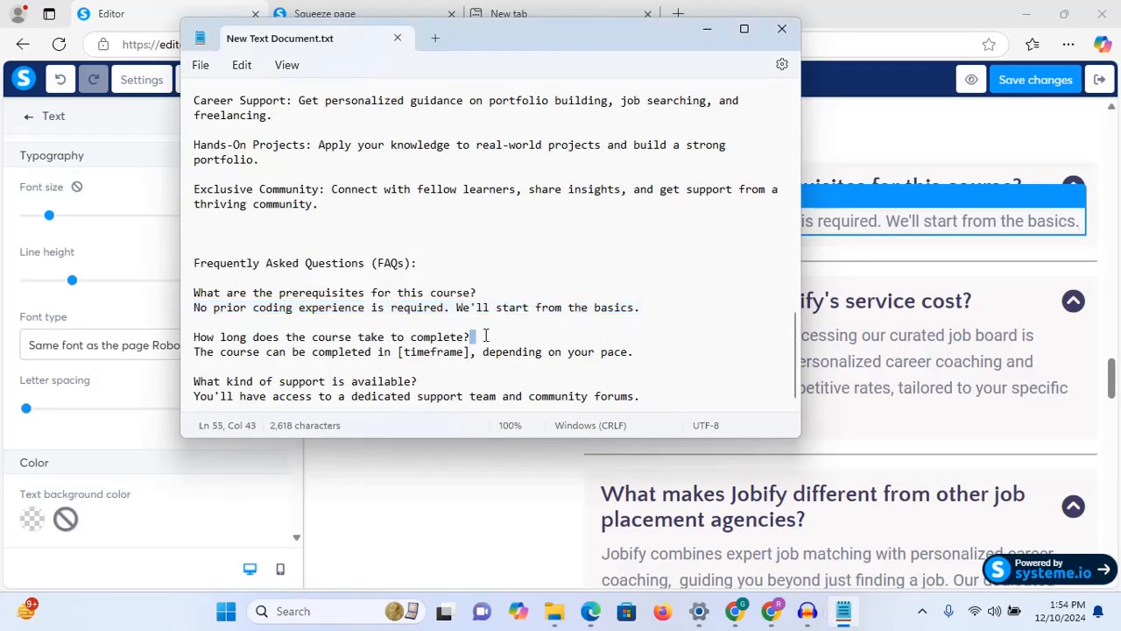
drag(473, 339, 188, 339)
right_click(234, 340)
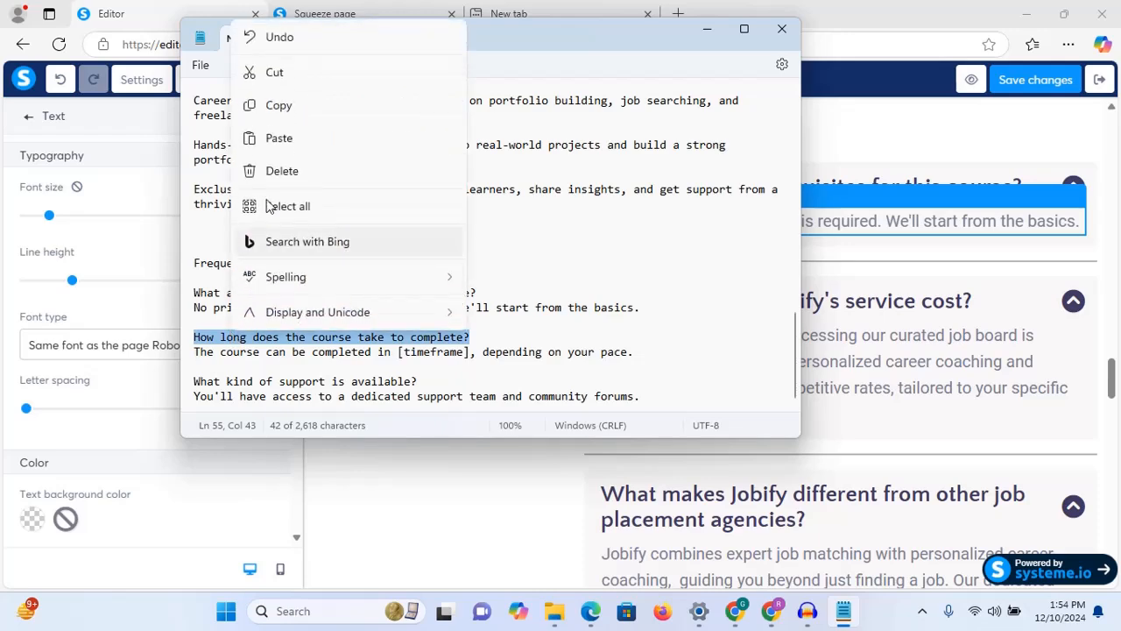
click(290, 119)
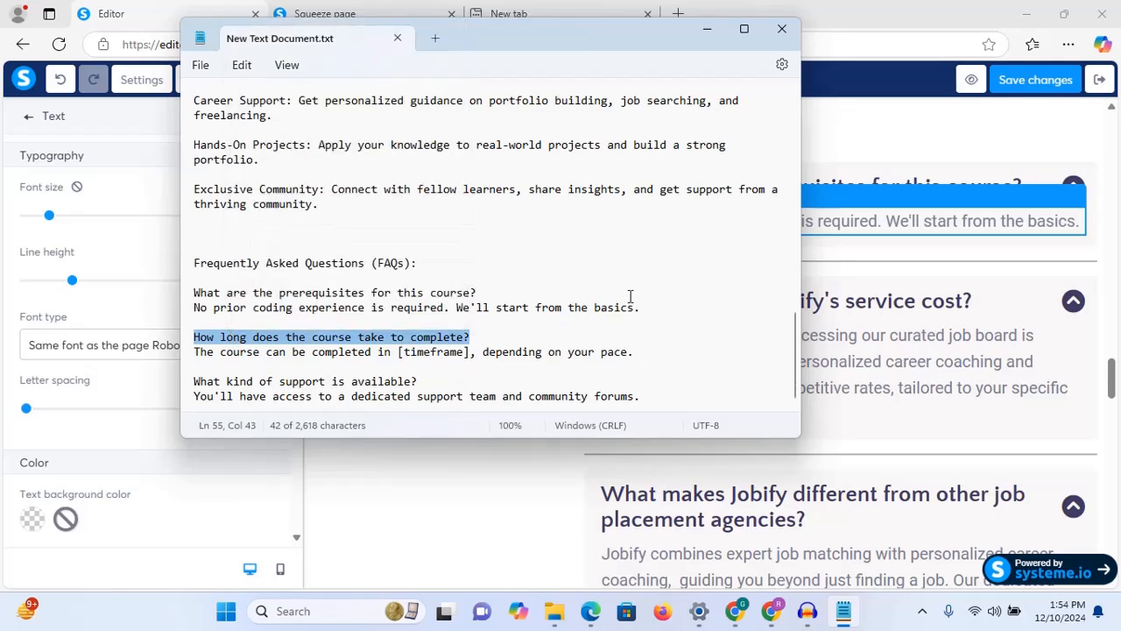
click(932, 303)
scroll(964, 351, down, 5)
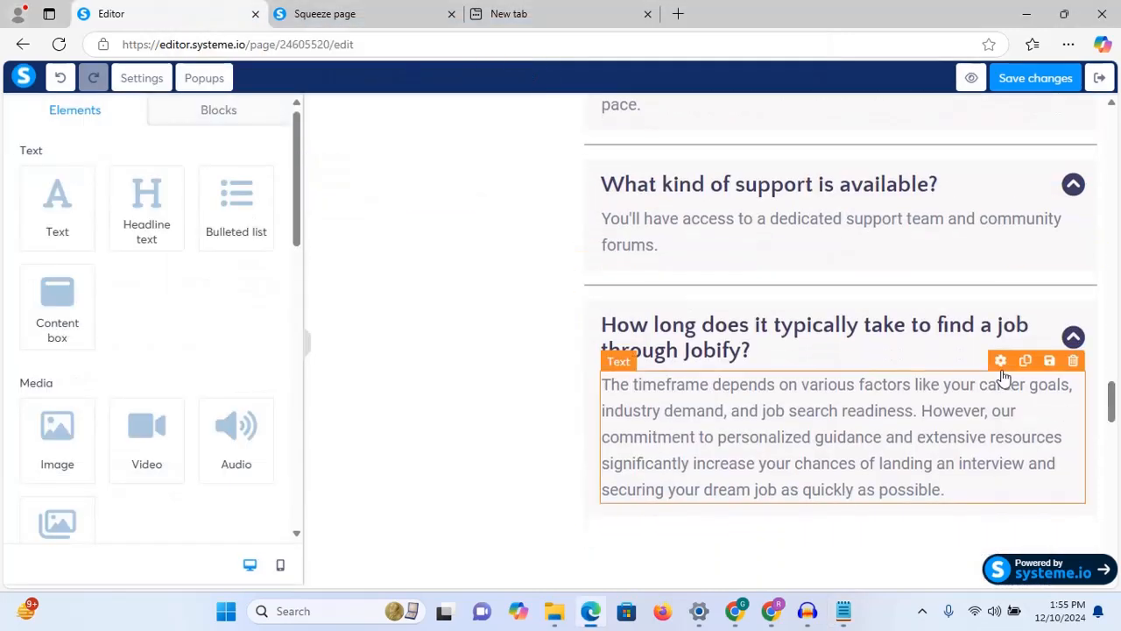
Step: Delete the leftover Jobify FAQ item, then the Latest Blog Posts section, confirming each with OK
click(1094, 282)
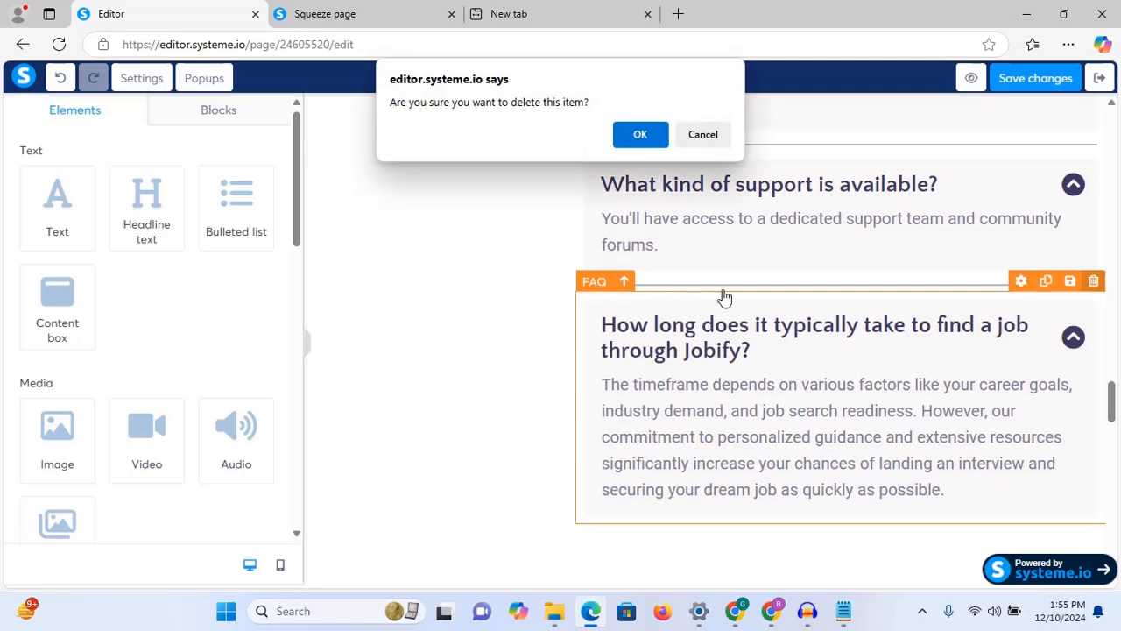
click(638, 134)
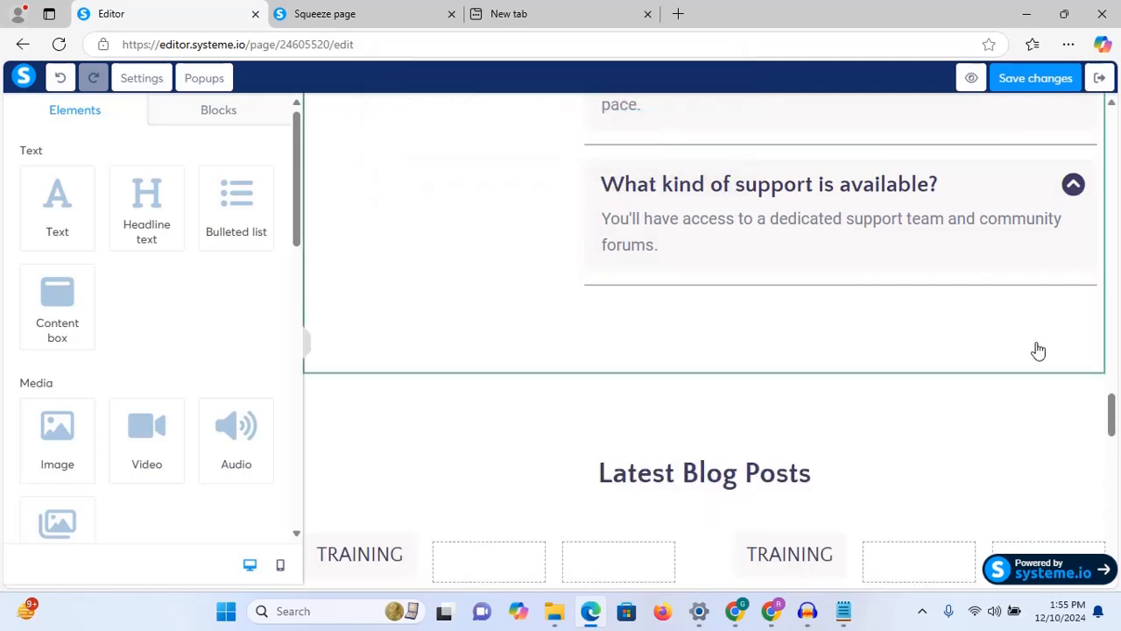
mouse_move(1112, 412)
mouse_down()
mouse_move(1115, 436)
mouse_move(1113, 332)
mouse_move(1116, 475)
mouse_move(1114, 423)
mouse_up()
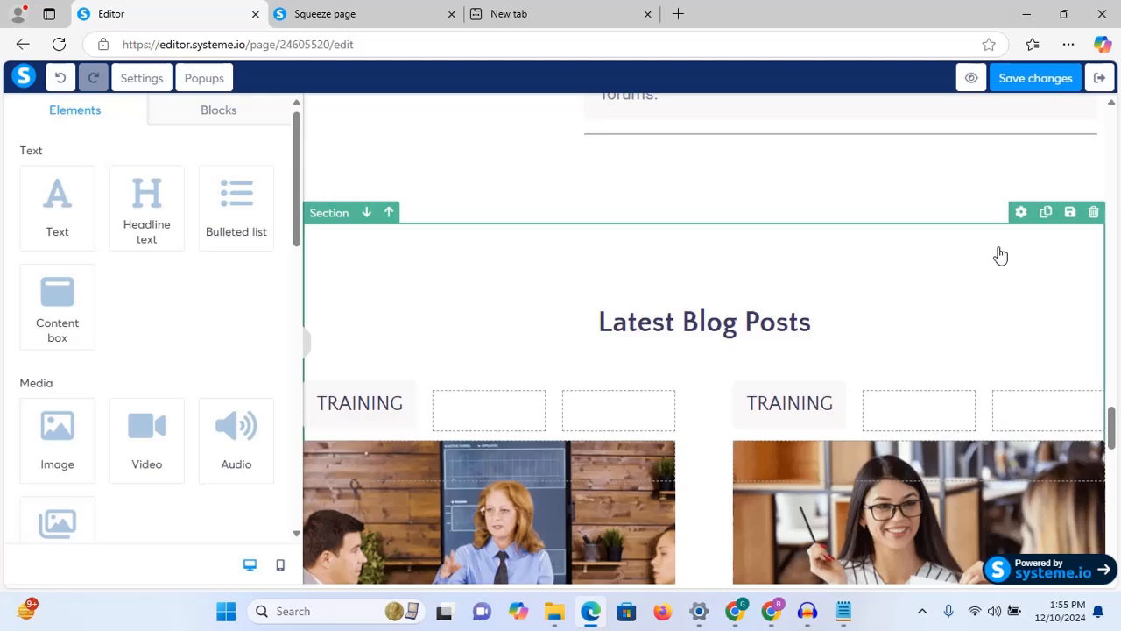
click(1094, 215)
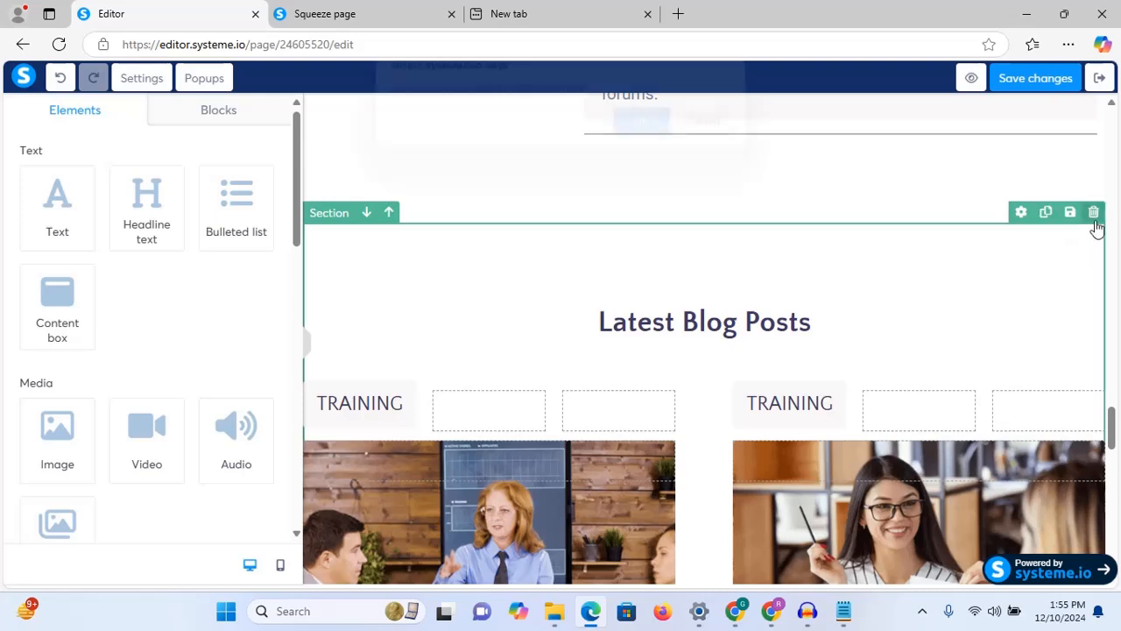
click(642, 136)
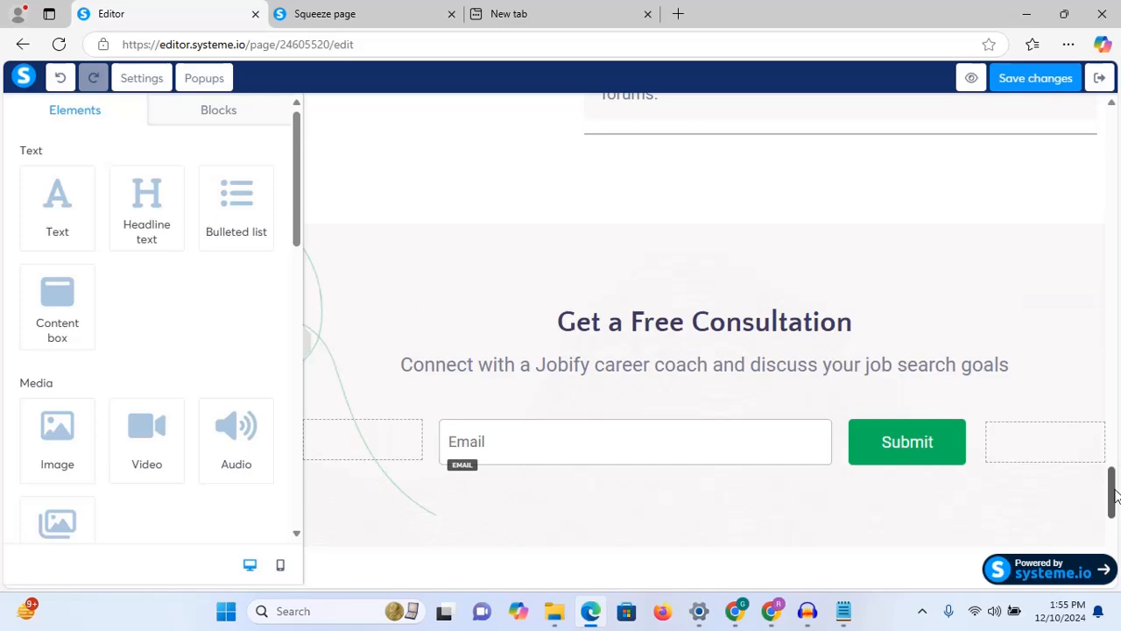
scroll(1111, 526, down, 5)
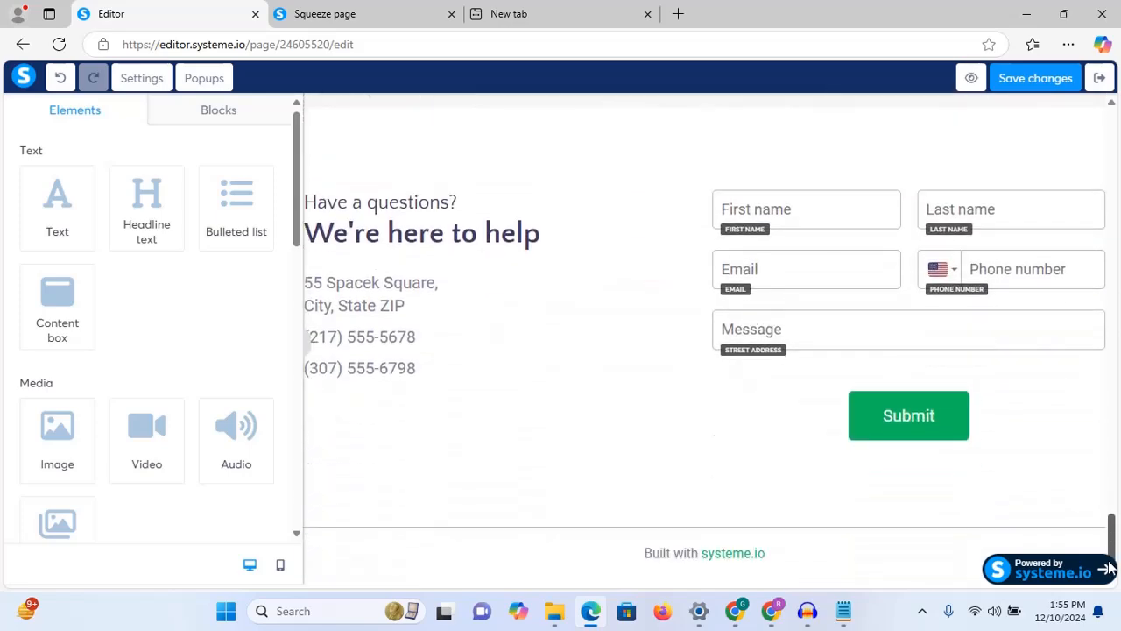
mouse_move(1110, 534)
mouse_down()
mouse_move(1110, 493)
mouse_move(1113, 519)
mouse_up()
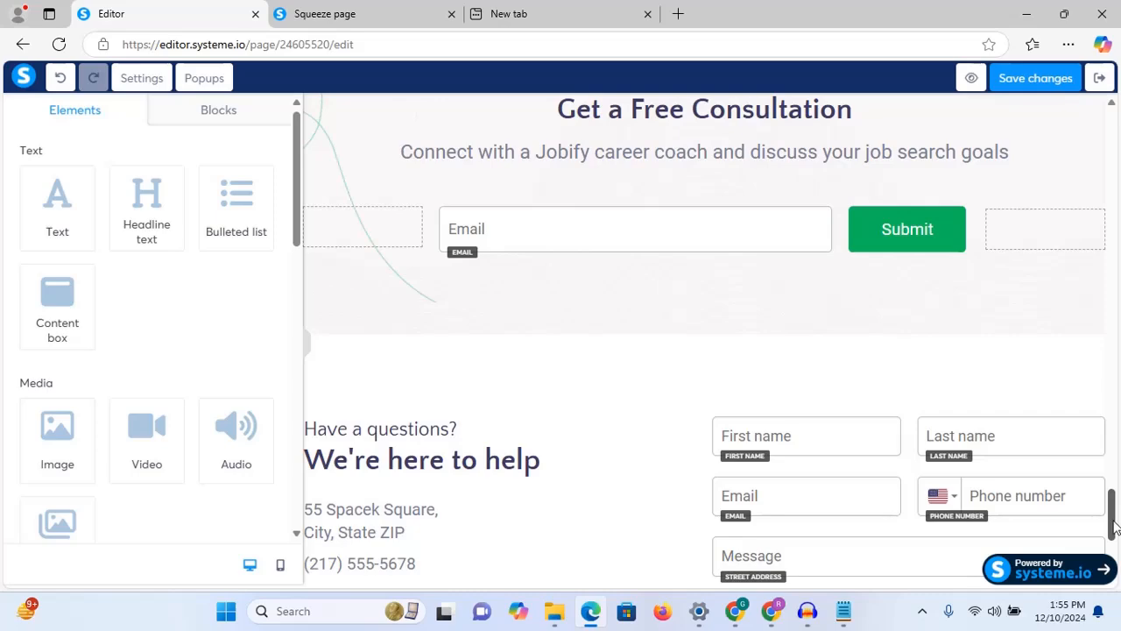
mouse_move(1113, 526)
mouse_down()
mouse_move(1114, 539)
mouse_move(1114, 495)
mouse_move(1114, 550)
mouse_move(1113, 515)
mouse_up()
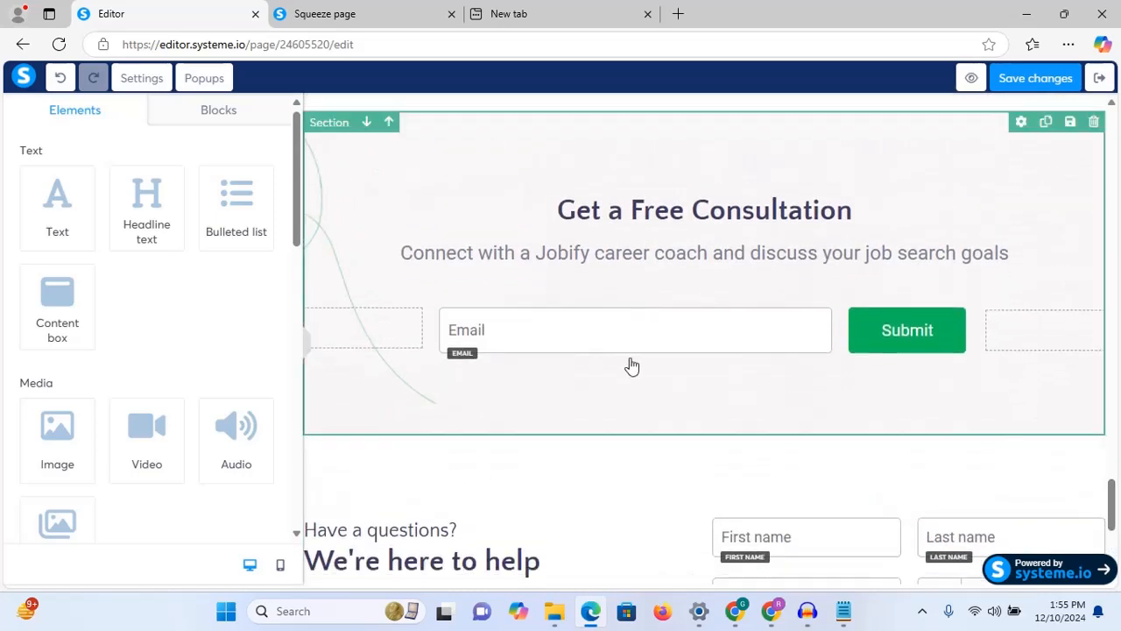
click(676, 337)
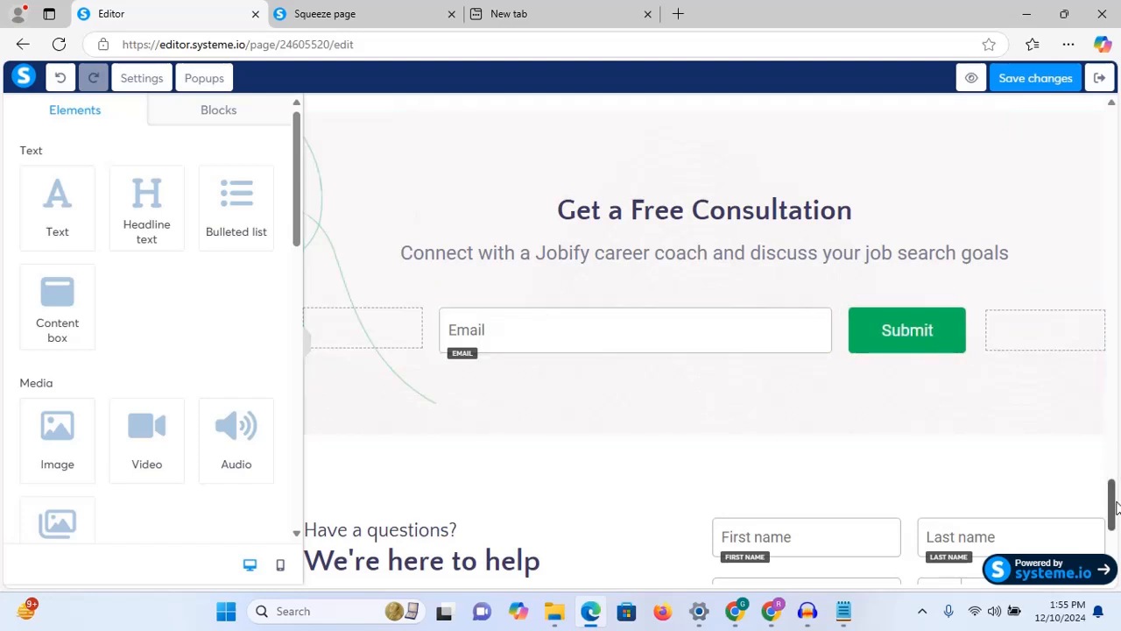
drag(1114, 517, 1115, 541)
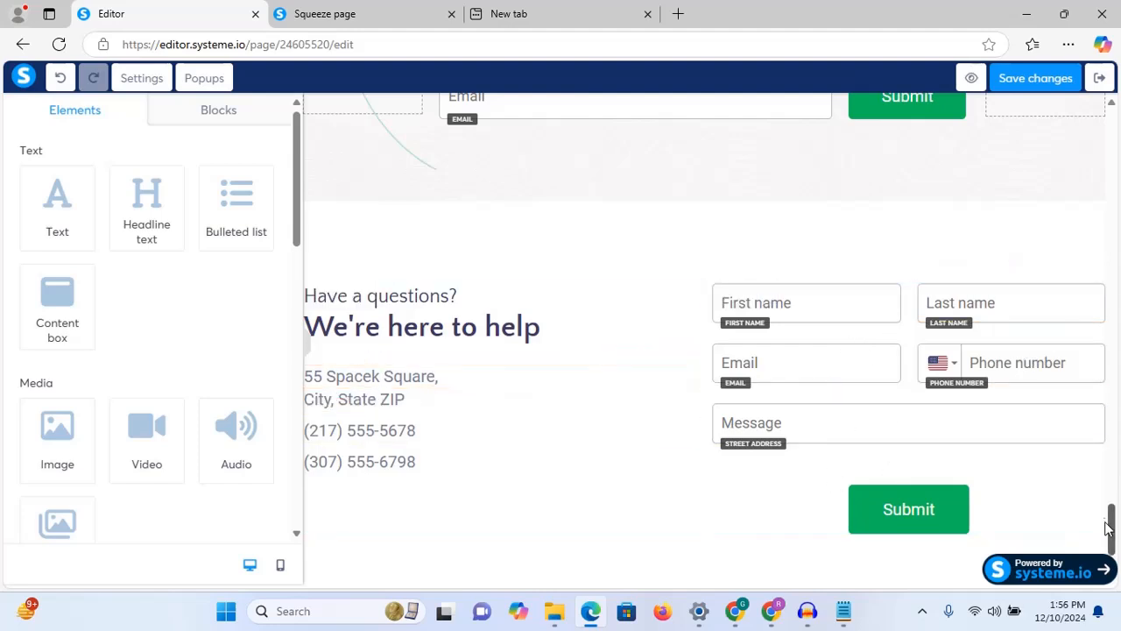
drag(1117, 521, 1117, 493)
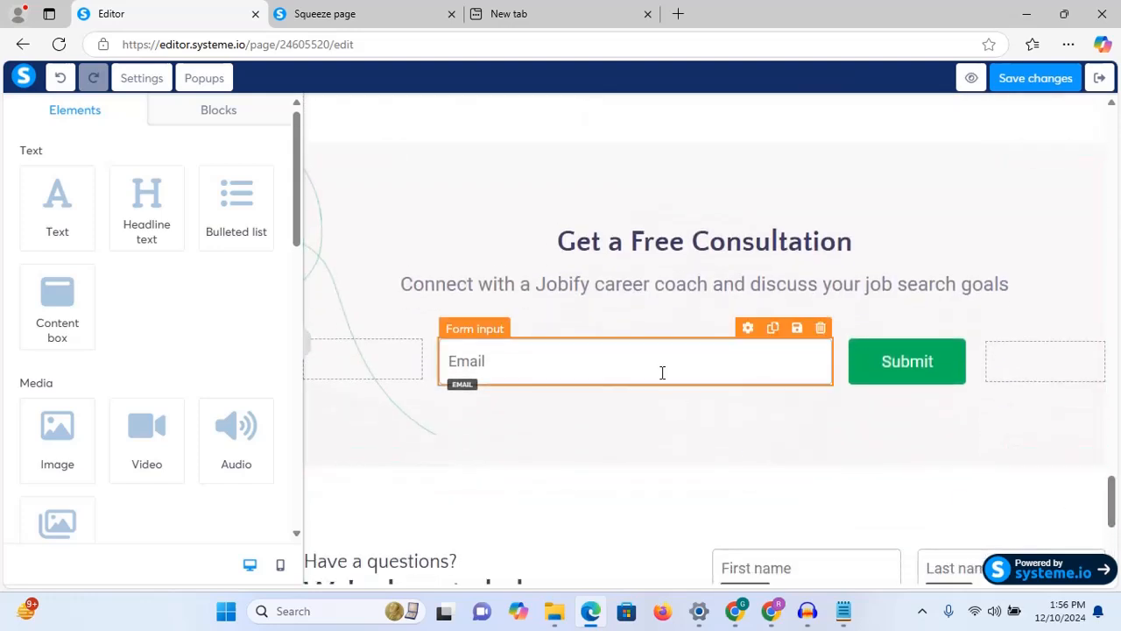
Step: Retype the Get a Free Consultation headline as 'Enroll Into The Academy Now'
click(727, 246)
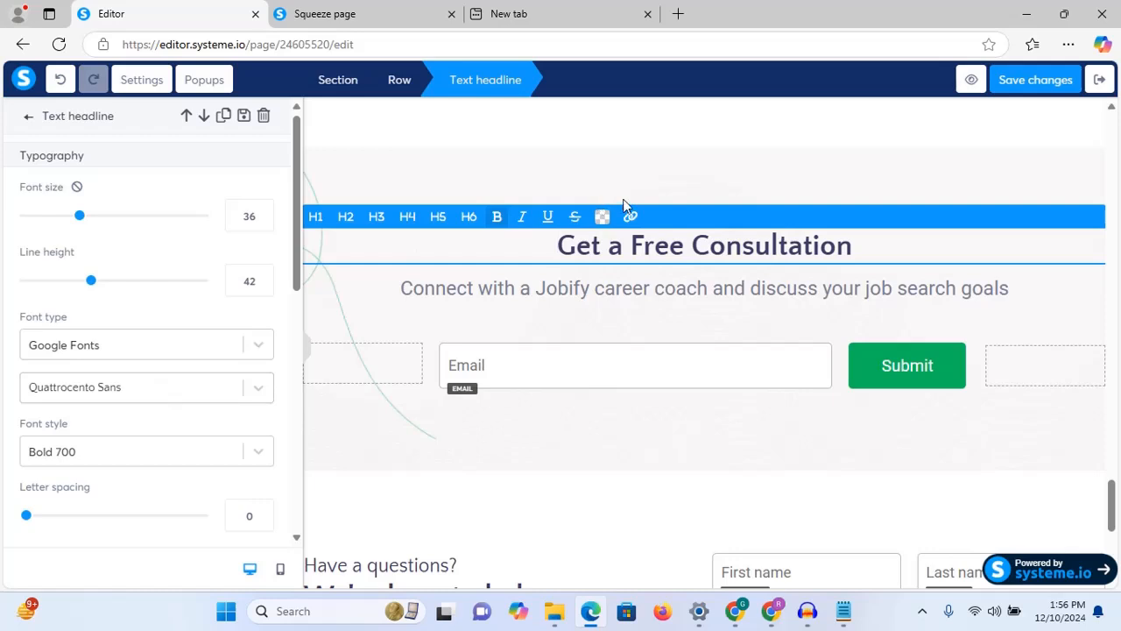
triple_click(463, 258)
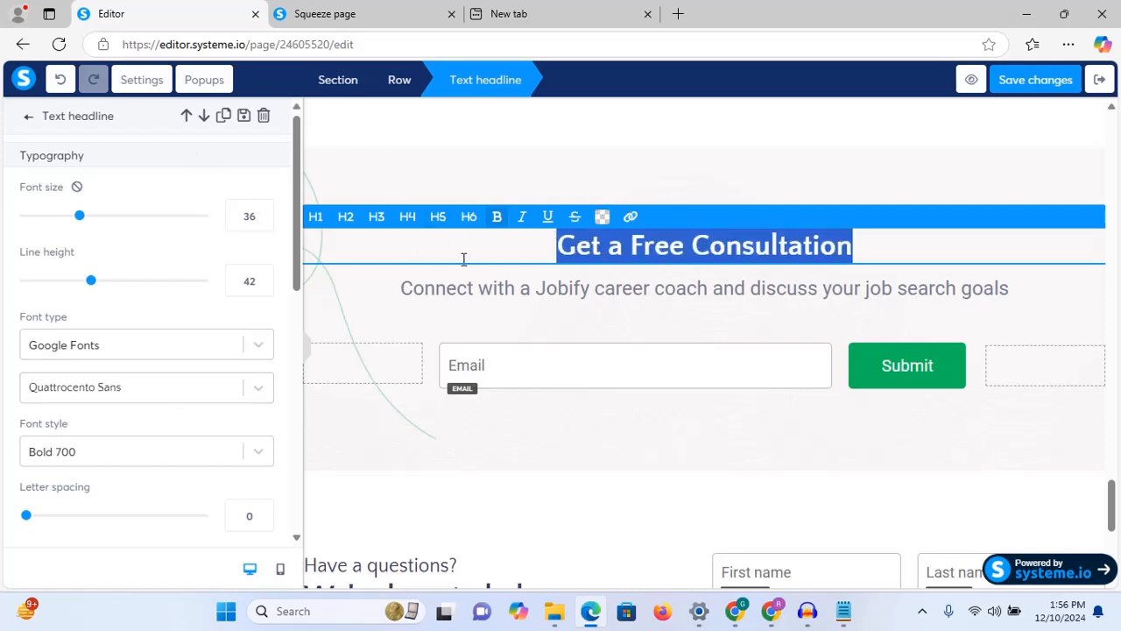
text(Enro)
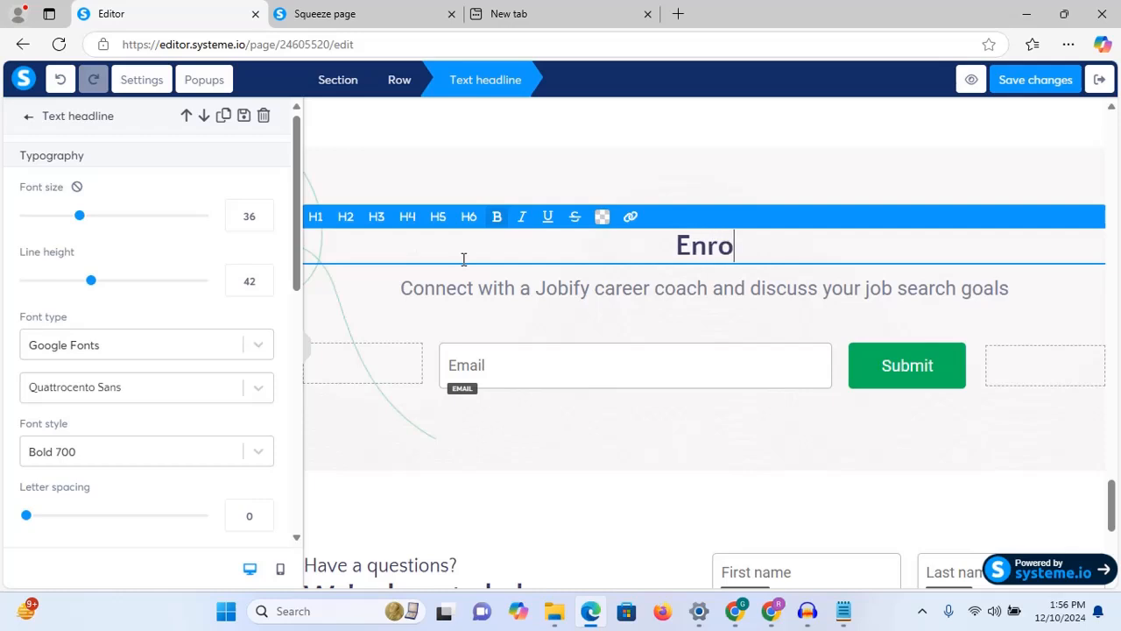
text(ll)
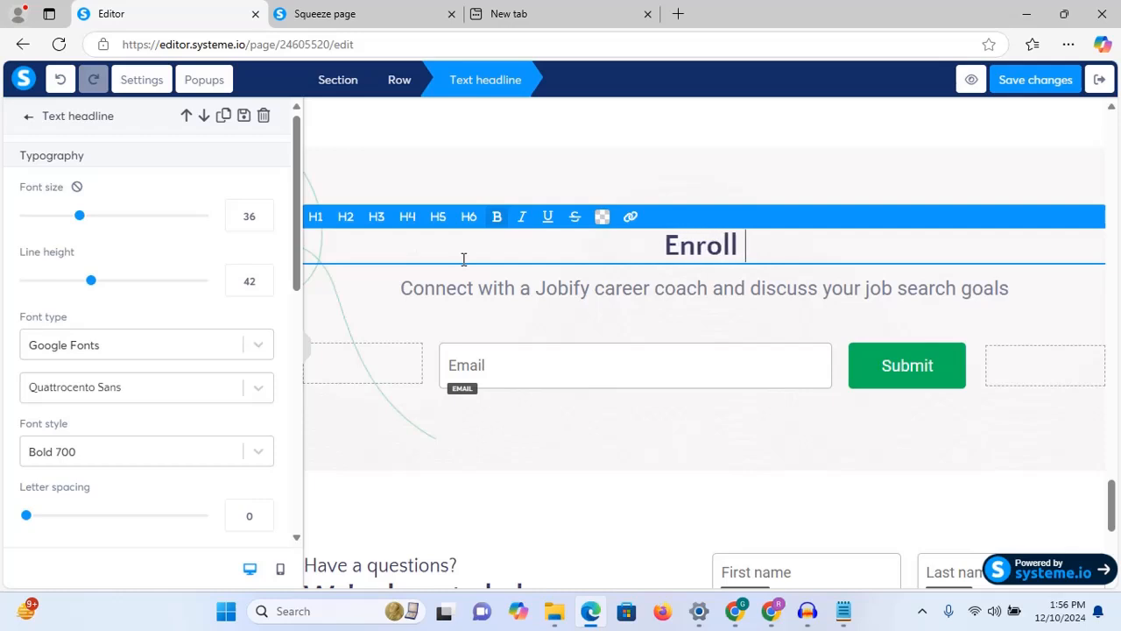
text(Now)
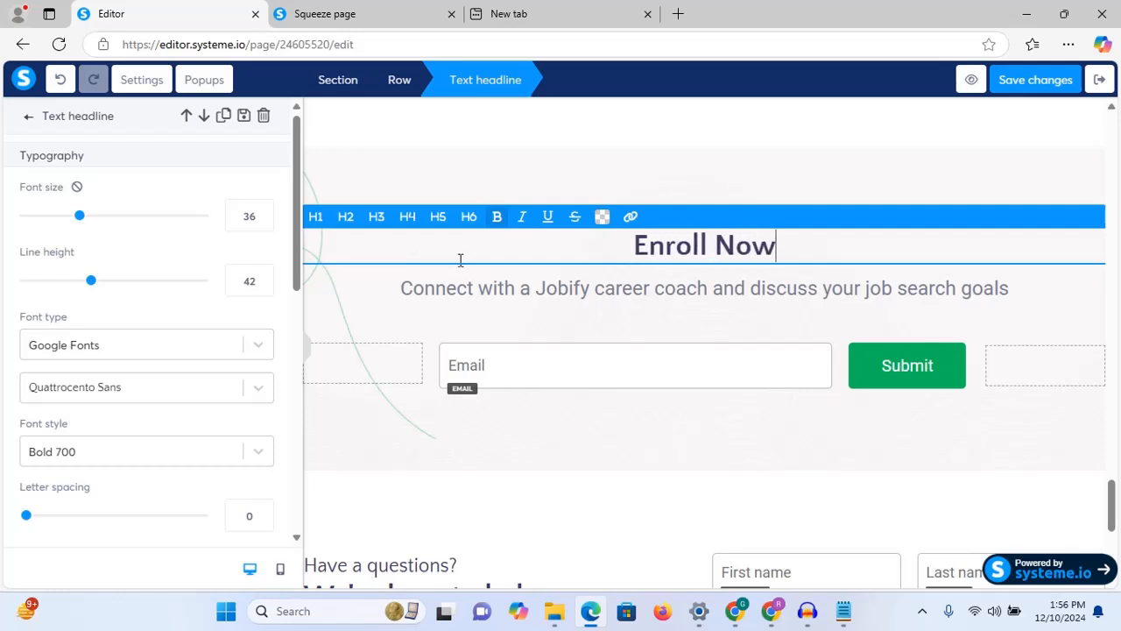
key(Left)
key(Left)
key(Left)
text(Into The)
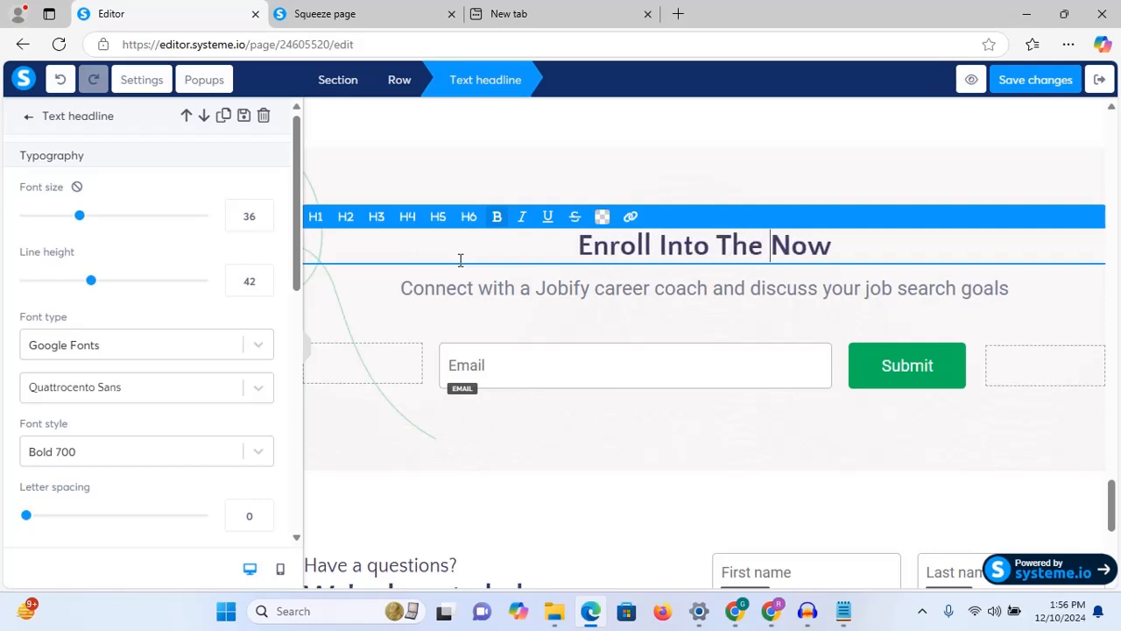
text( Aca)
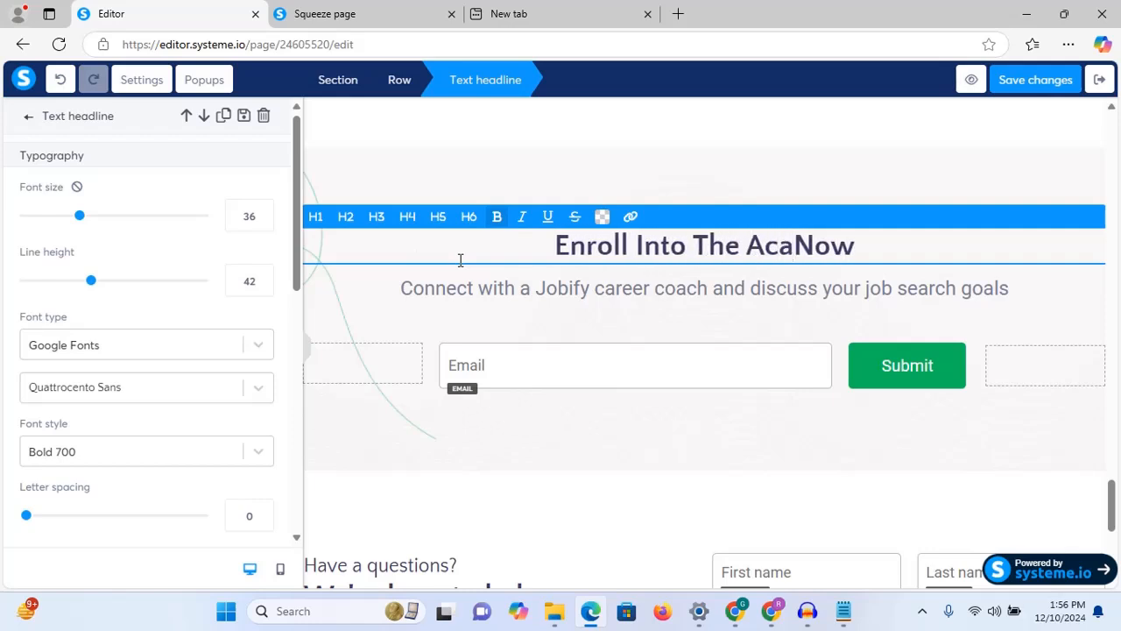
text(demy)
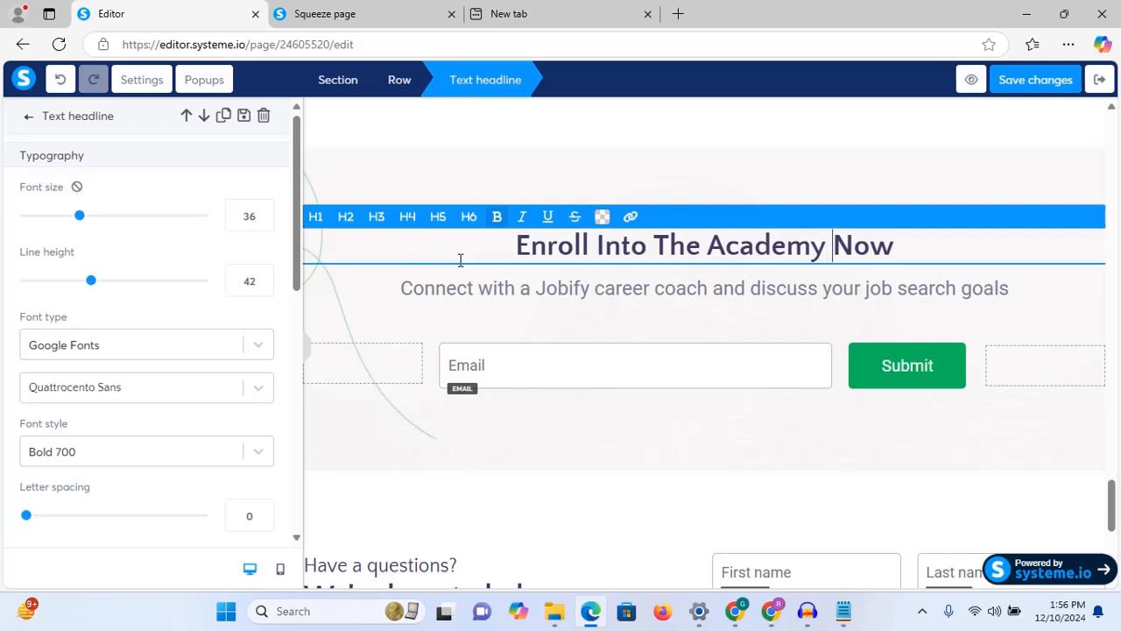
Step: Replace the subtitle with 'Kindly Fill The Form Below To Enroll', correcting the mistyped capital N
click(498, 291)
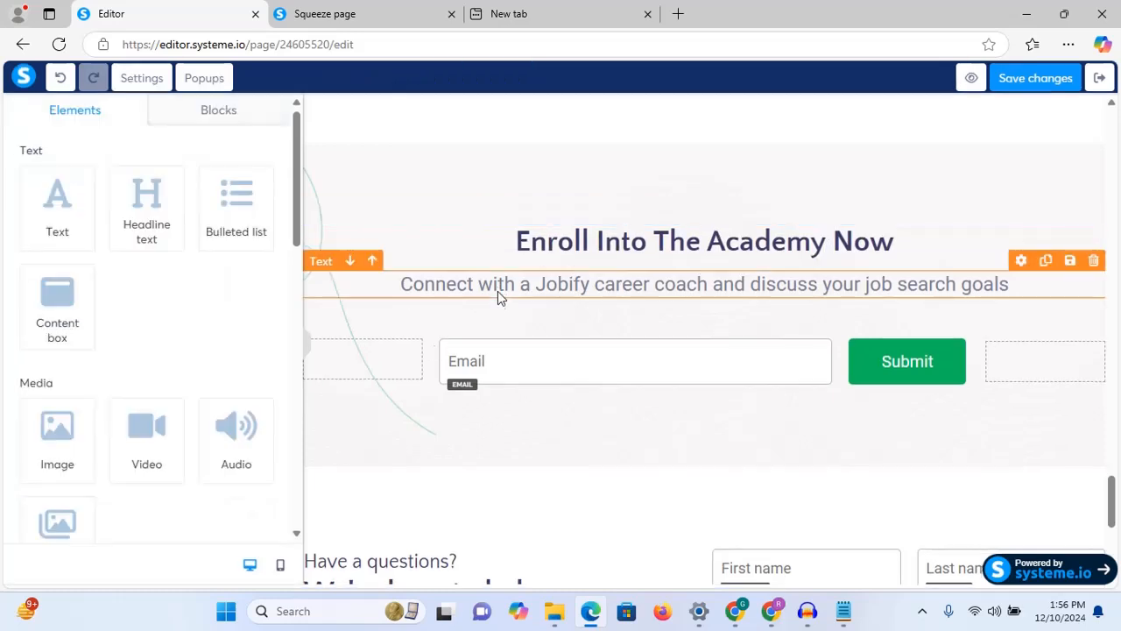
triple_click(515, 291)
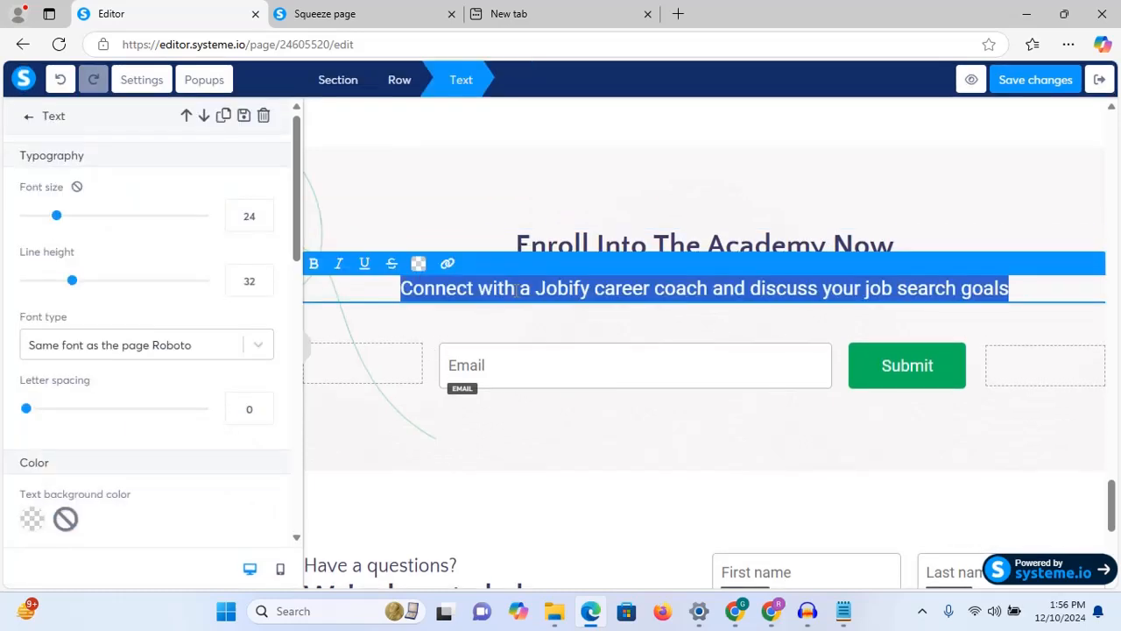
text(Ki)
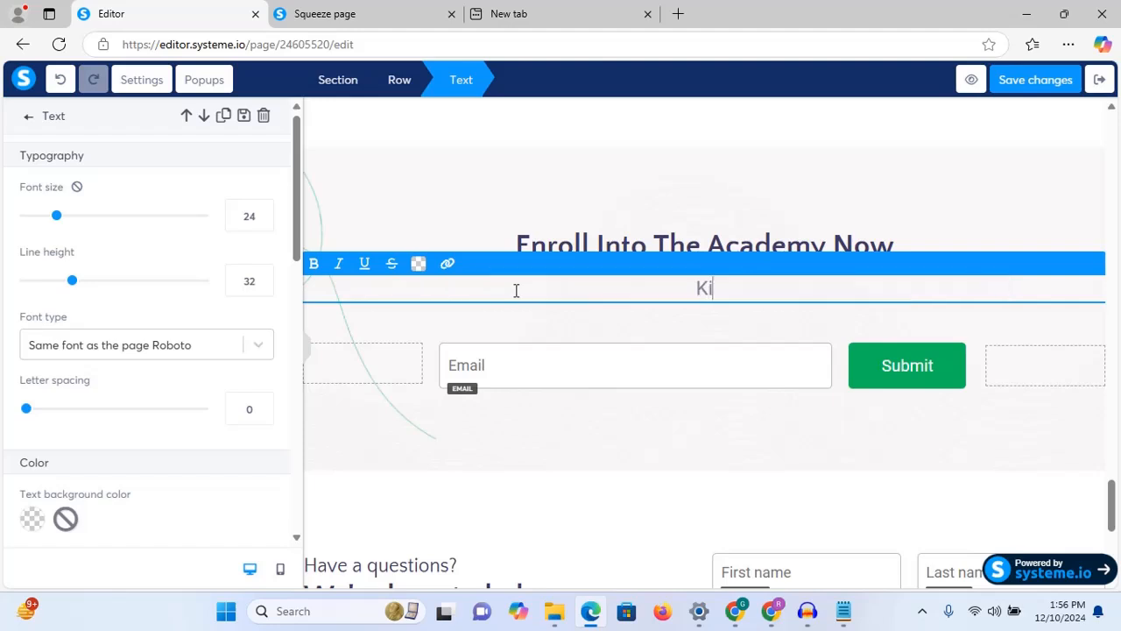
text(ndly Fill The )
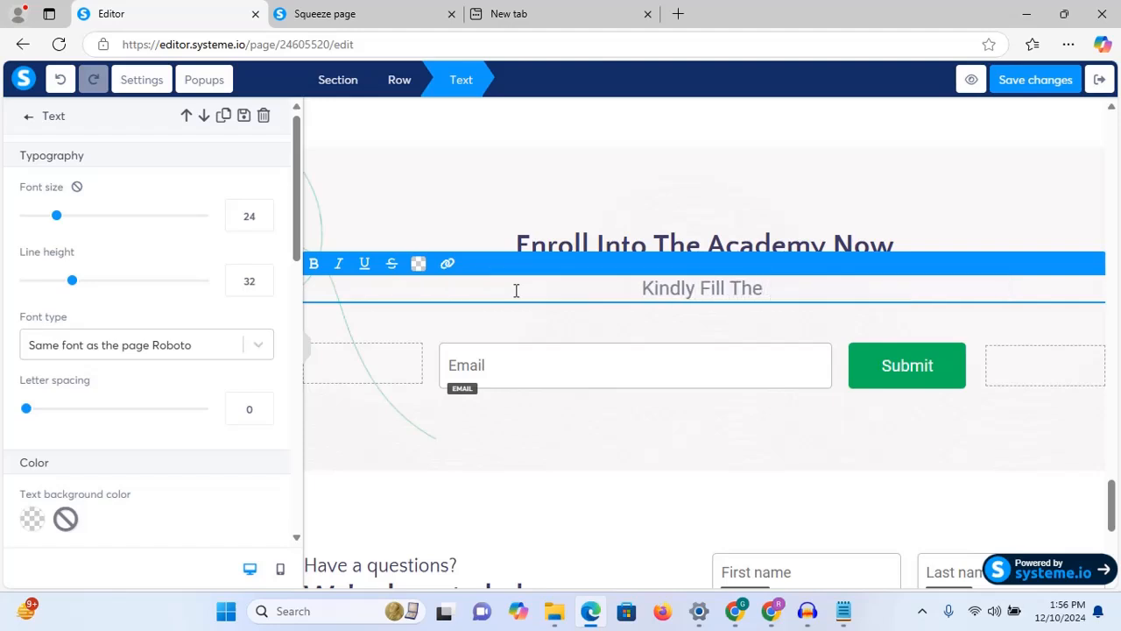
text(Form Bel)
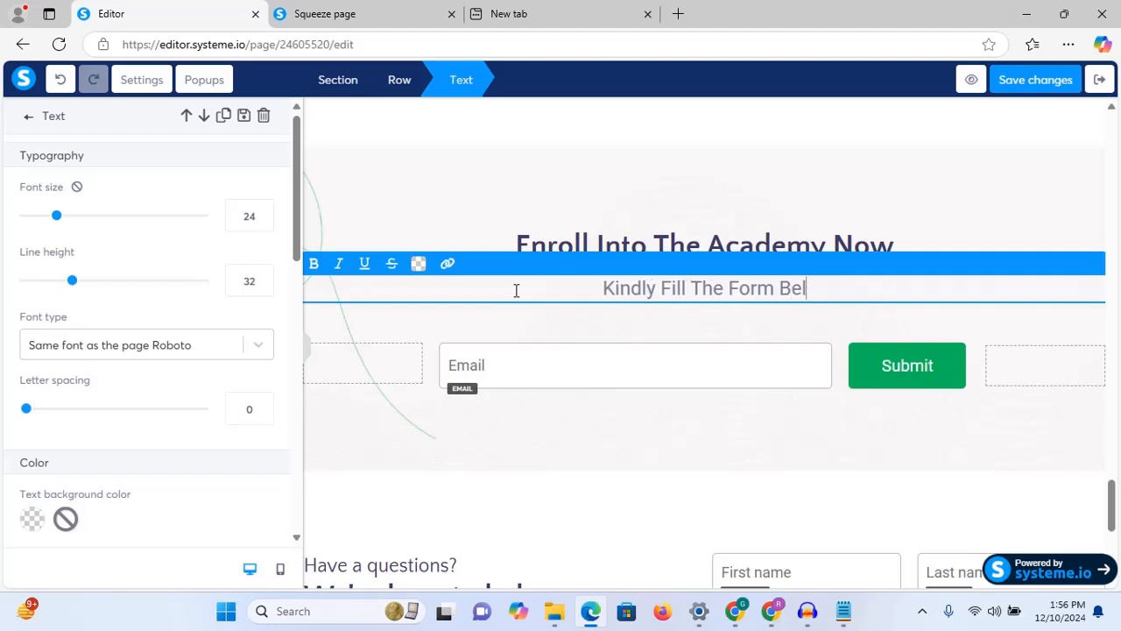
text(ow To E)
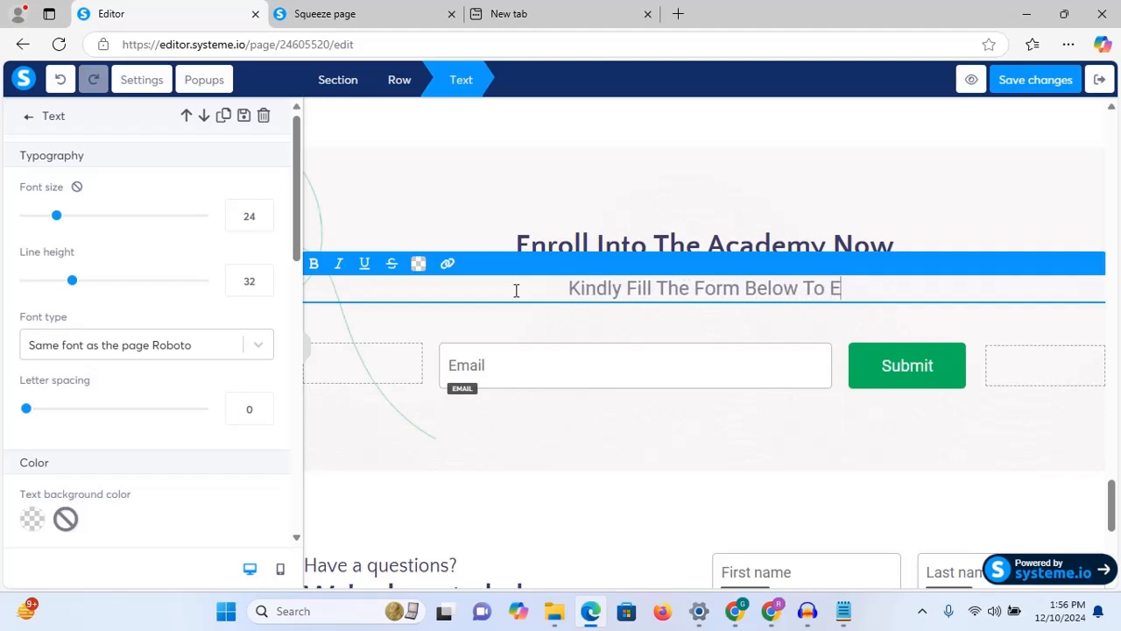
text(N)
key(BackSpace)
text(nroll)
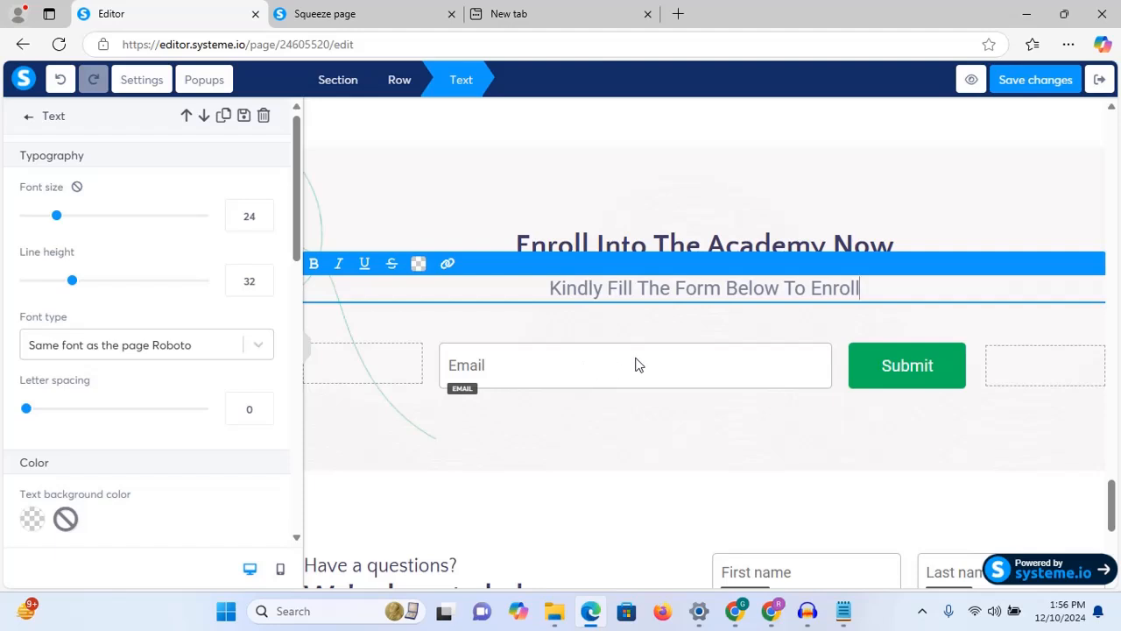
click(798, 463)
click(726, 361)
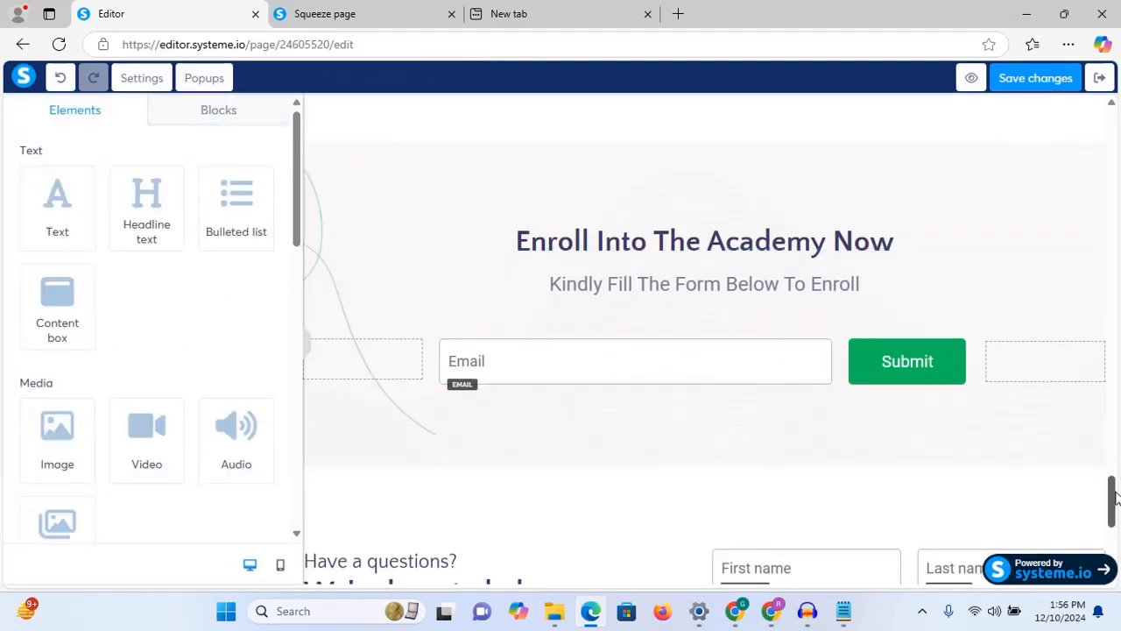
scroll(1115, 497, down, 3)
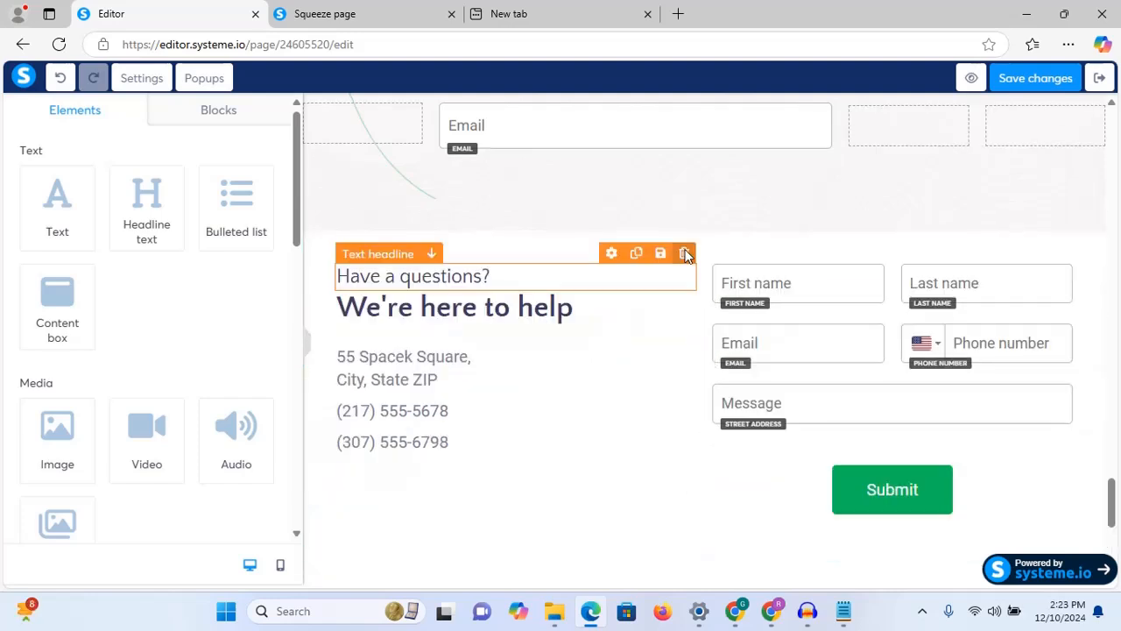
Step: Delete the 'Have a questions?' and 'We're here to help' headlines beside the form
click(685, 253)
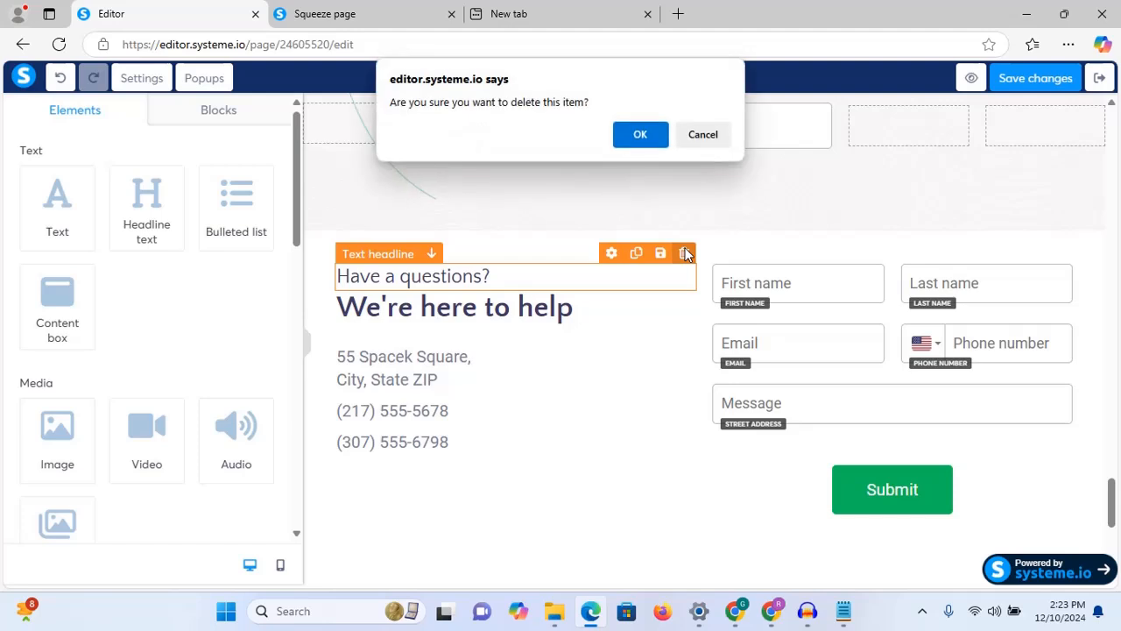
click(639, 133)
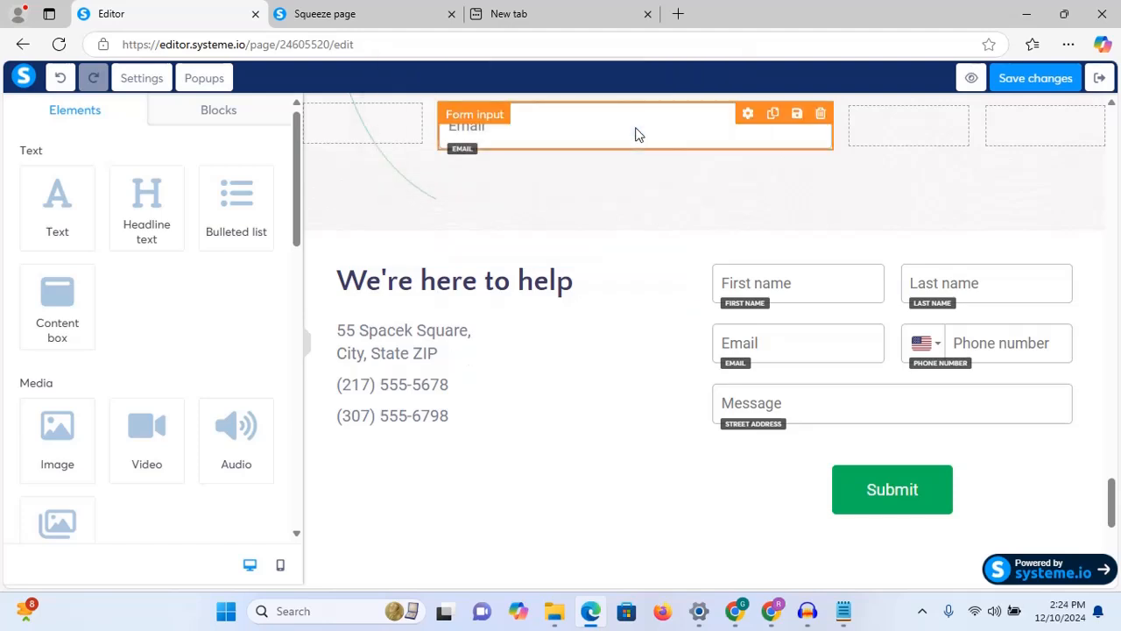
click(685, 253)
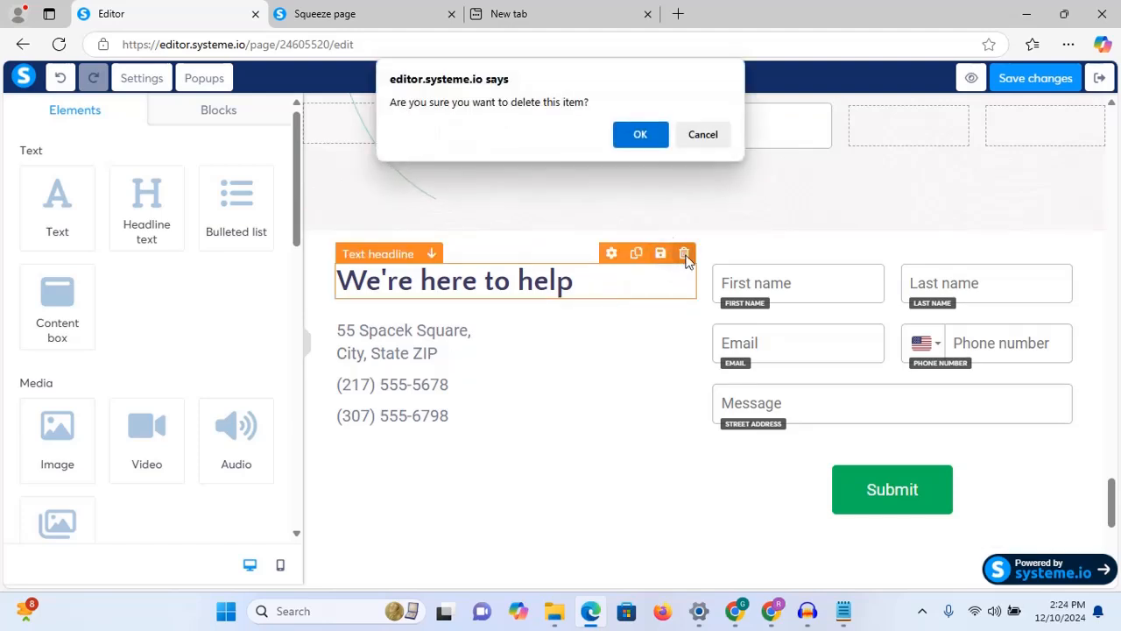
click(640, 134)
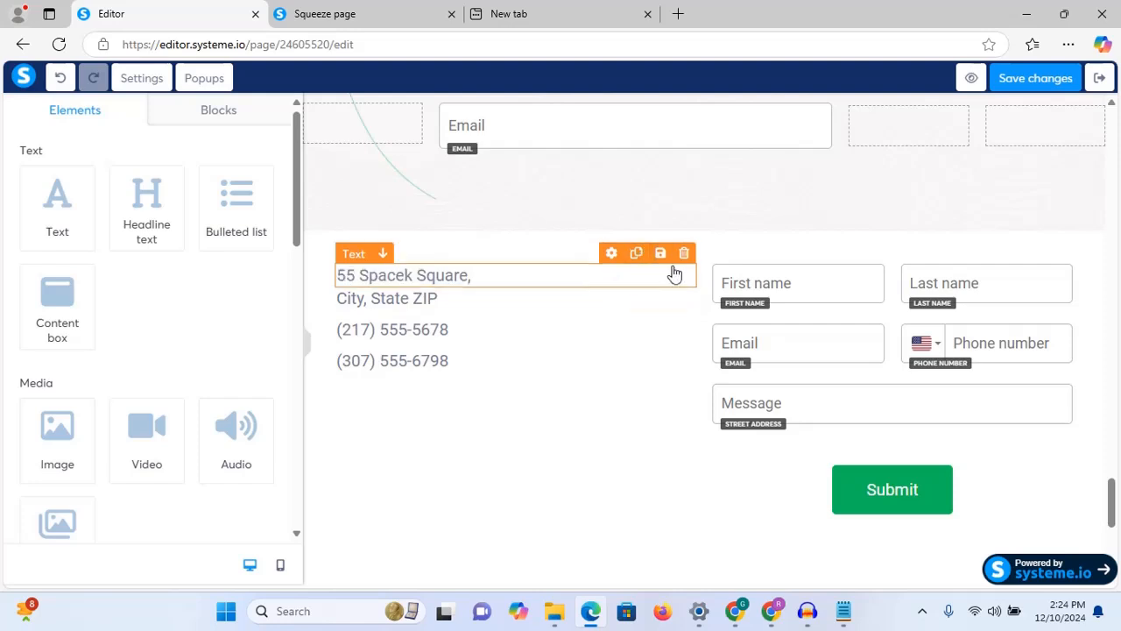
Step: Delete both street address lines and both phone number lines, emptying the left column
click(685, 256)
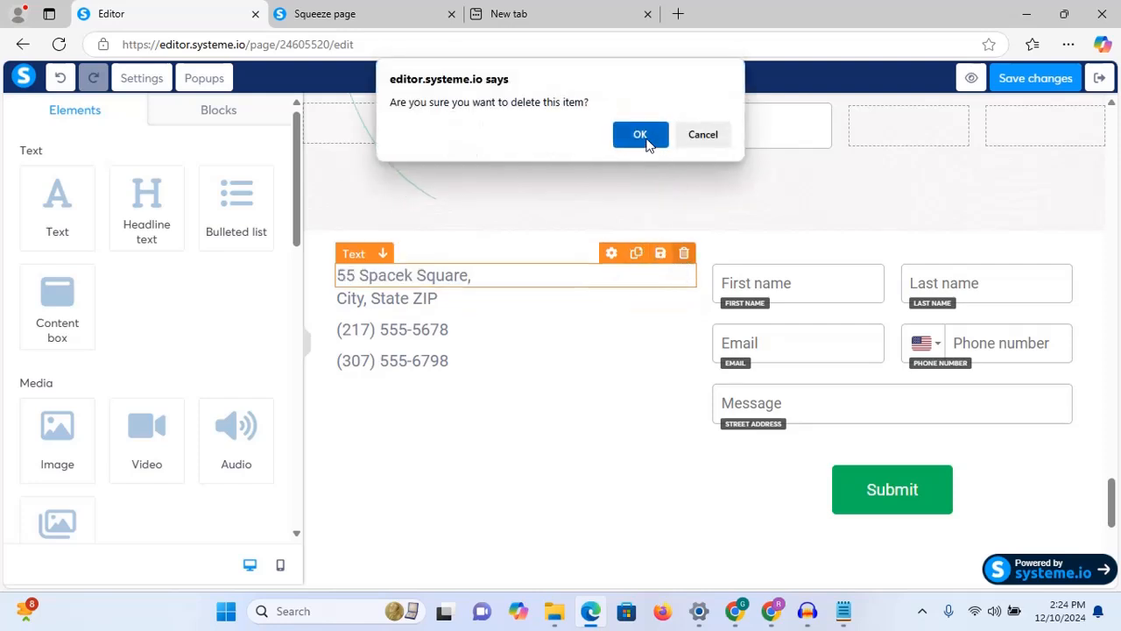
click(644, 137)
click(684, 254)
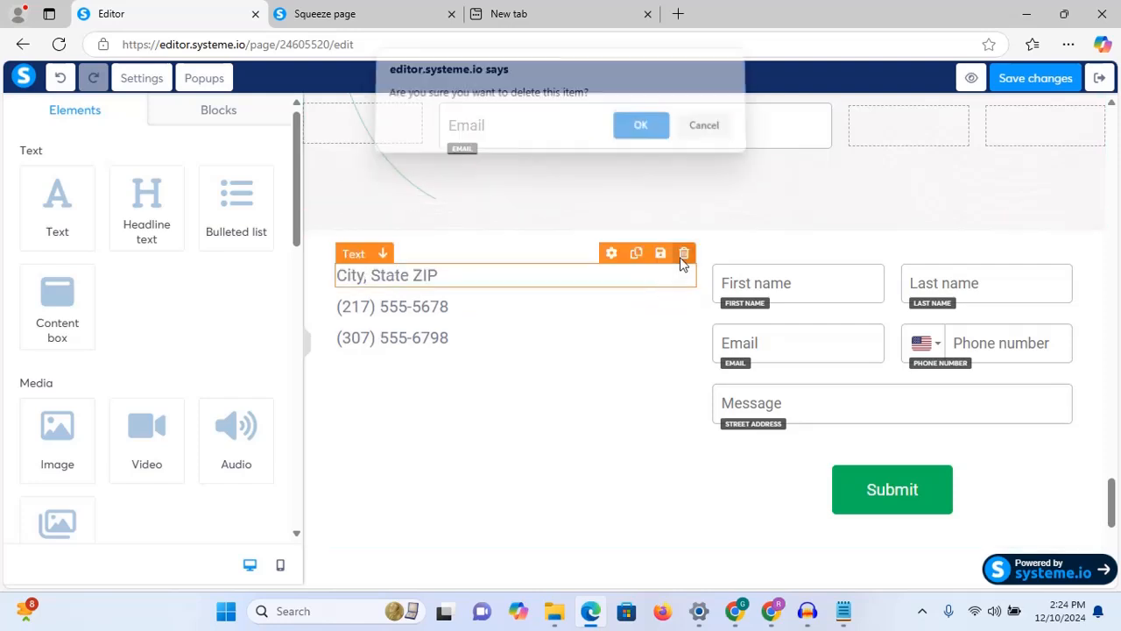
click(657, 148)
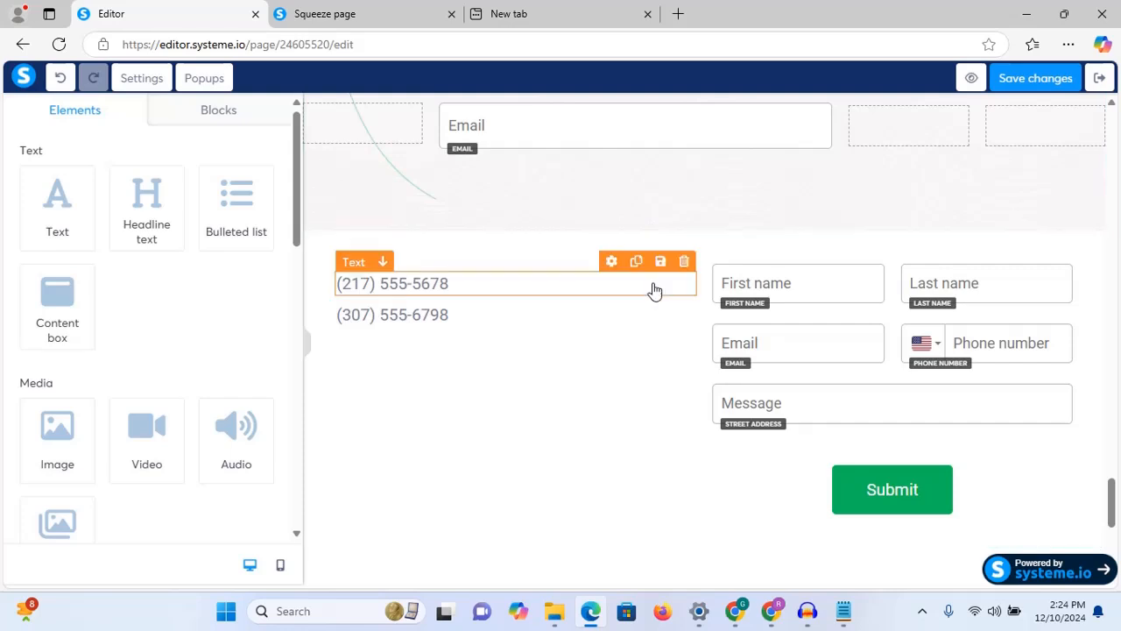
click(685, 262)
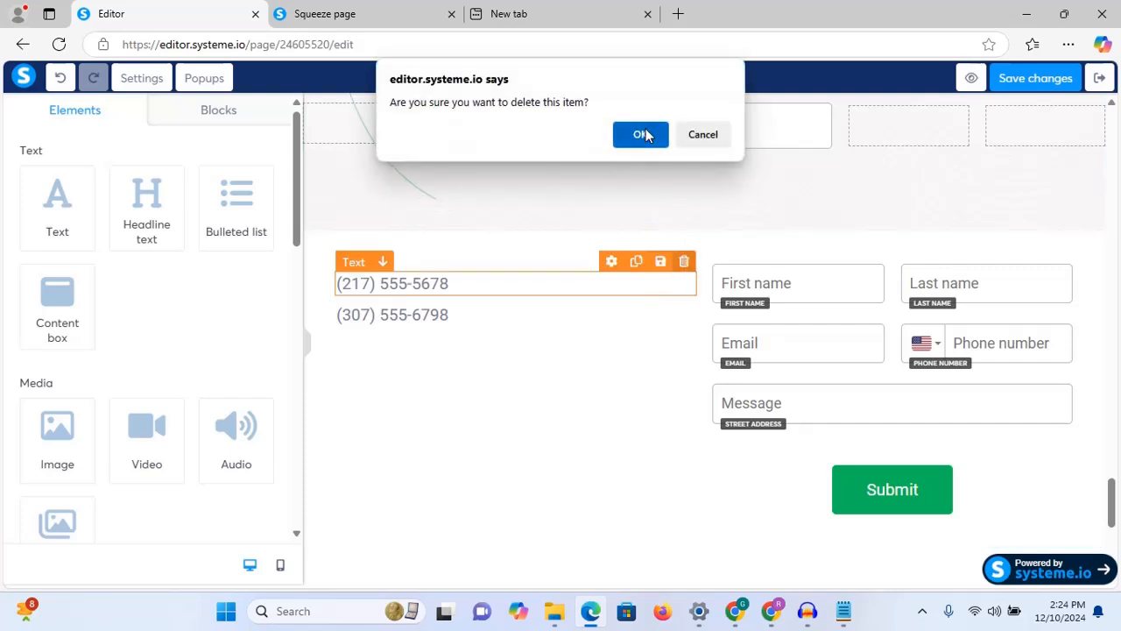
click(645, 132)
click(684, 253)
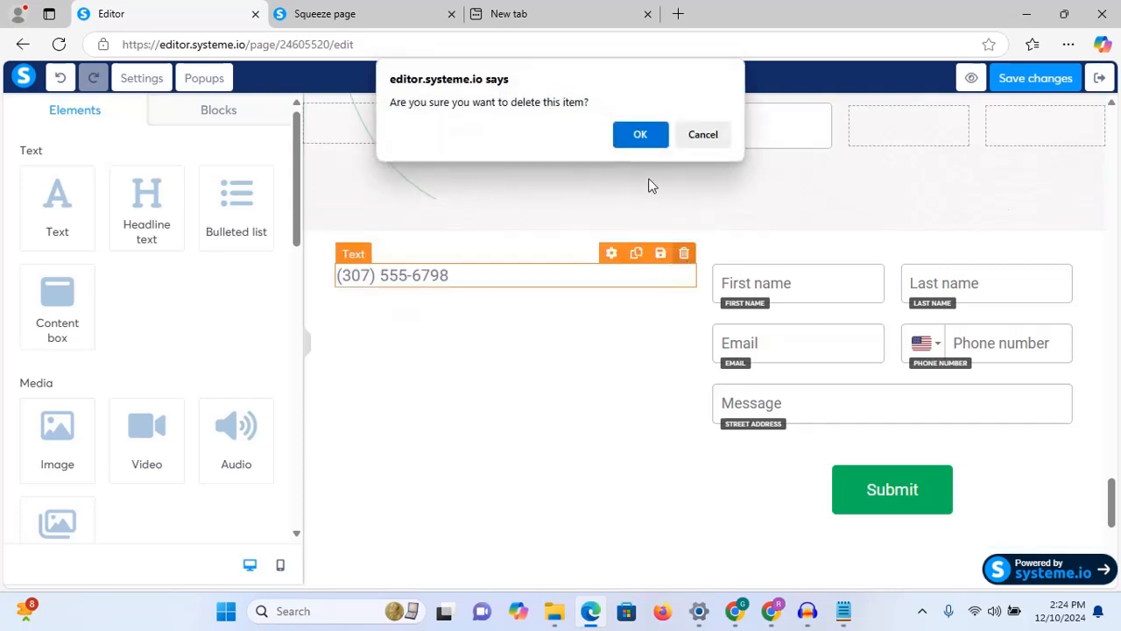
click(639, 134)
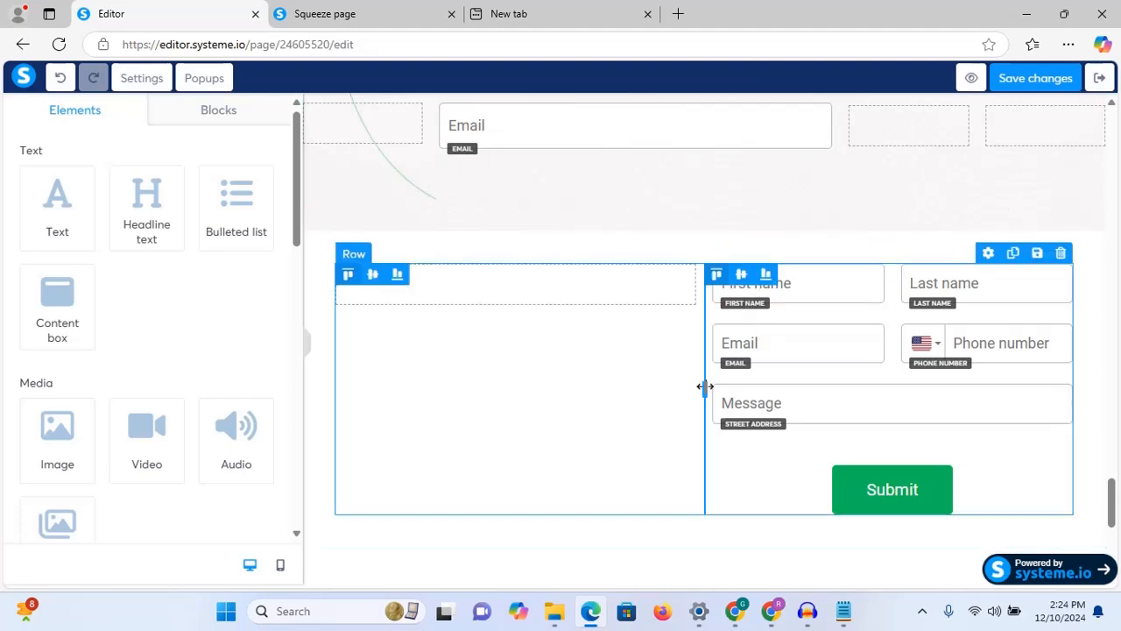
Step: Drag the column divider left so the contact form fields span almost the whole row
drag(705, 388, 347, 385)
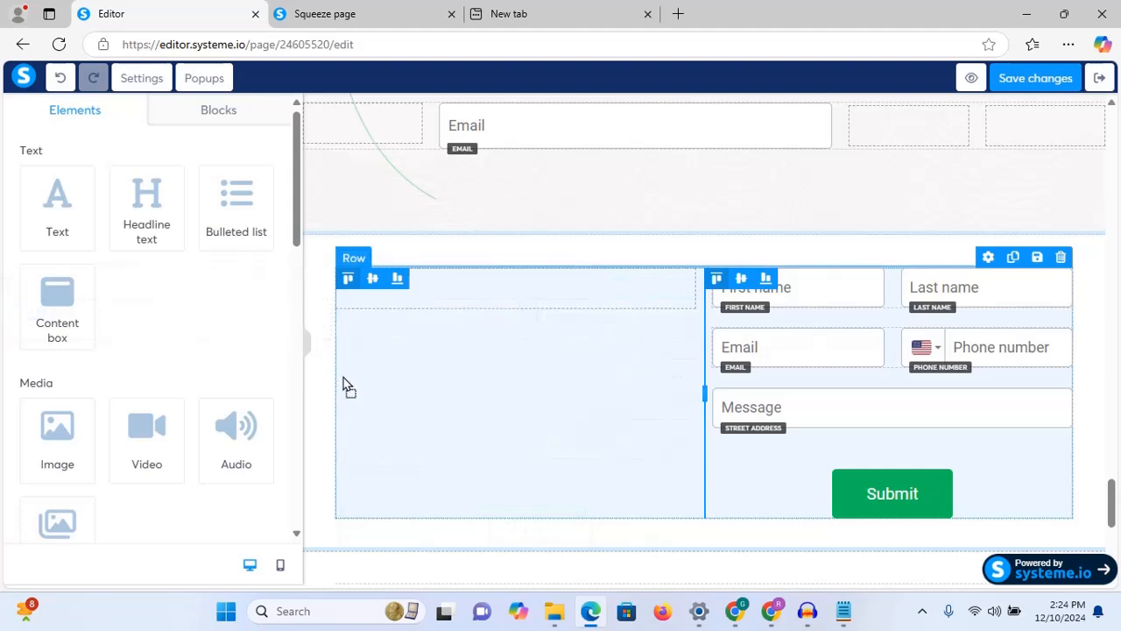
drag(705, 391, 669, 389)
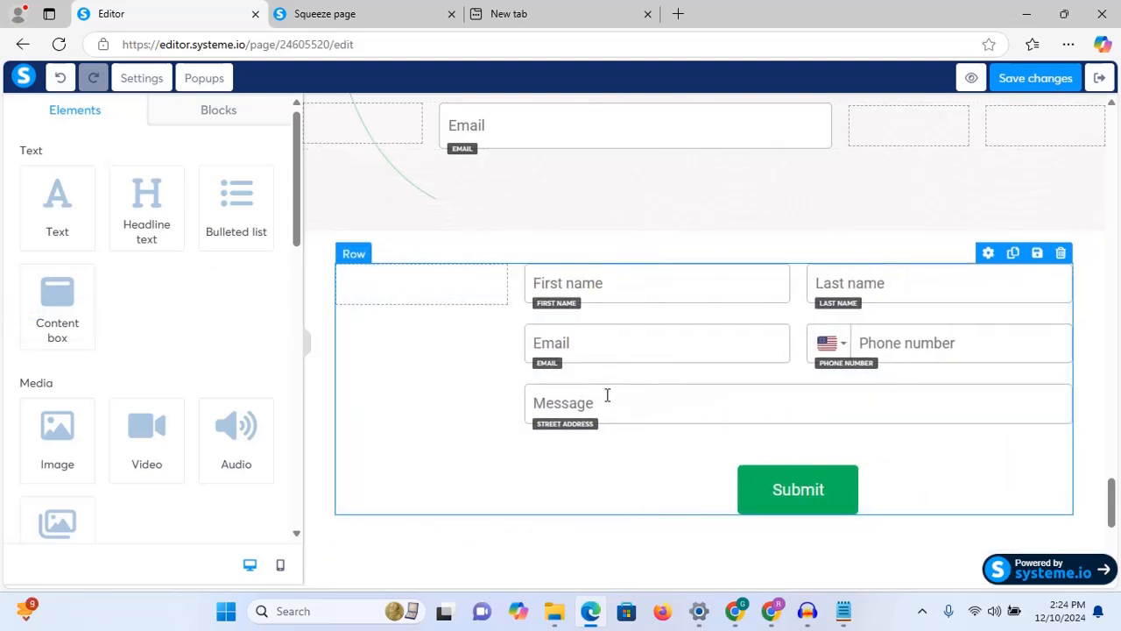
drag(607, 395, 502, 391)
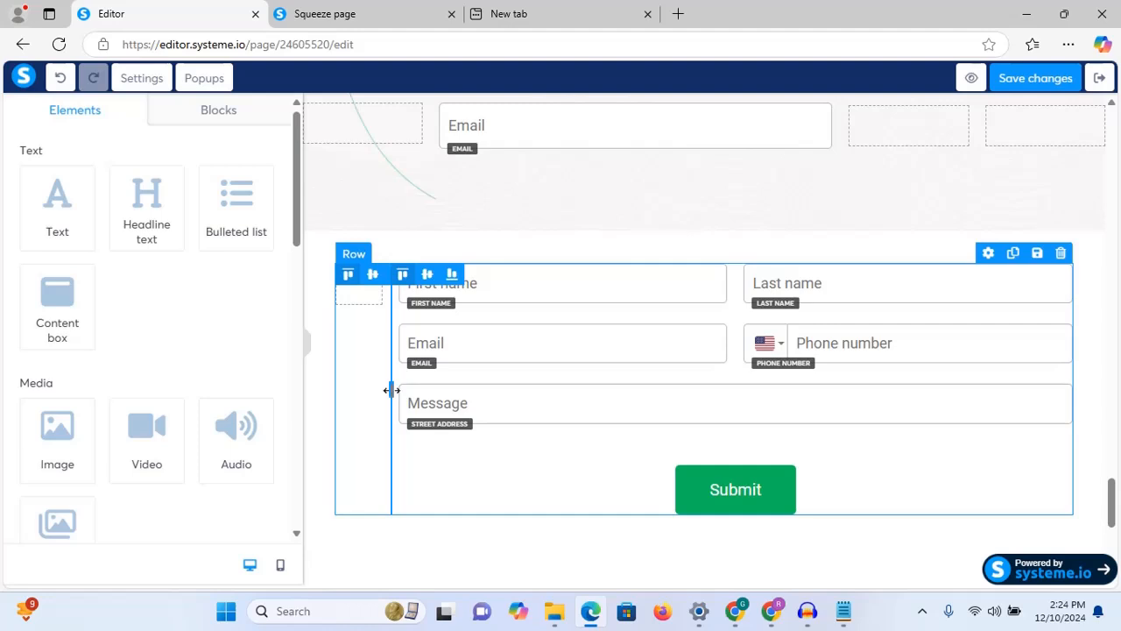
click(307, 344)
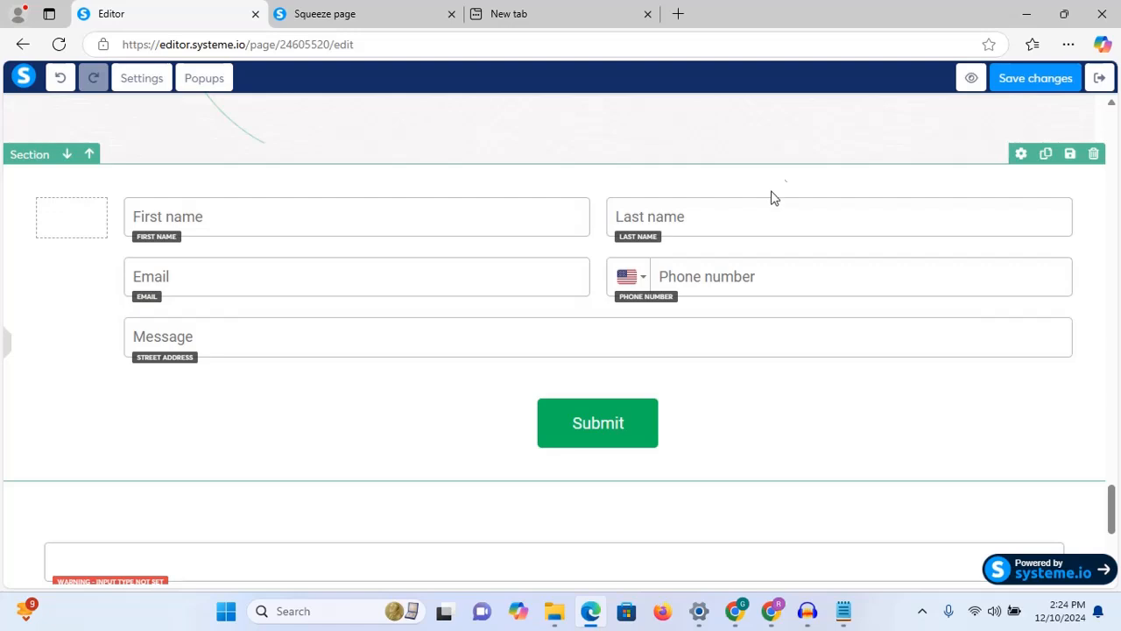
click(570, 528)
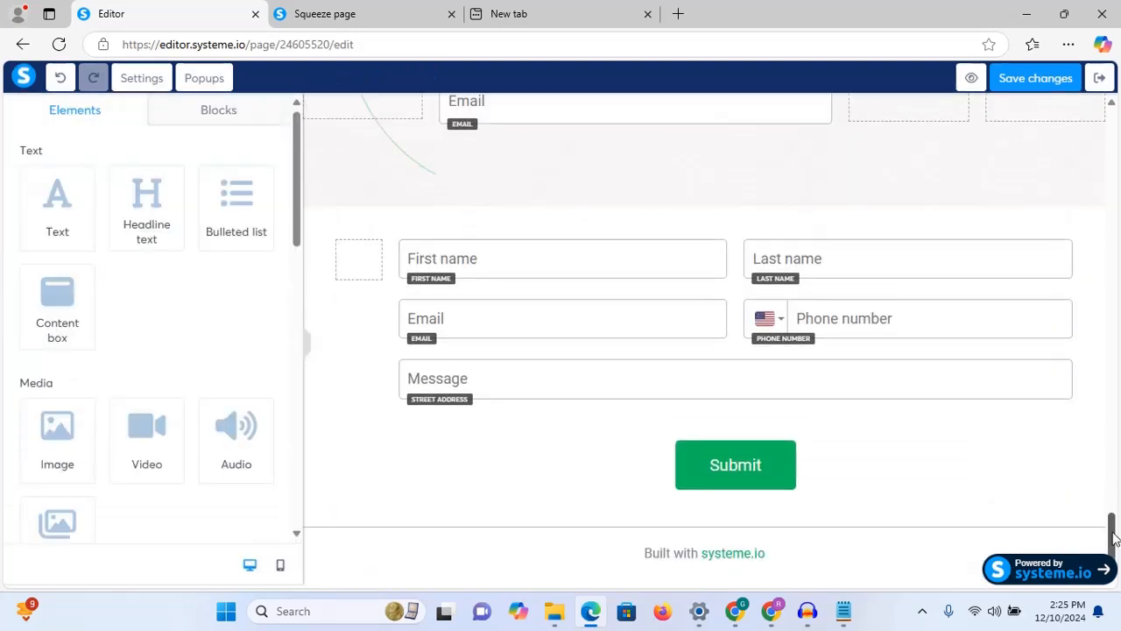
drag(1112, 533, 1081, 511)
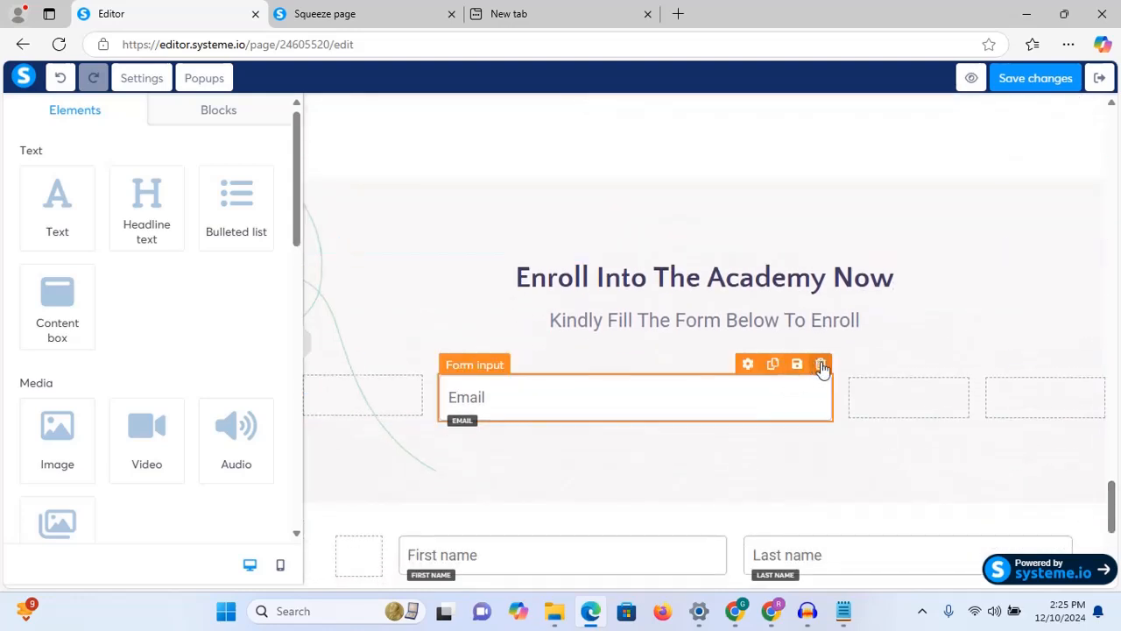
Step: Delete the stray Email field and the empty placeholder row under the enrollment heading
click(821, 366)
click(638, 131)
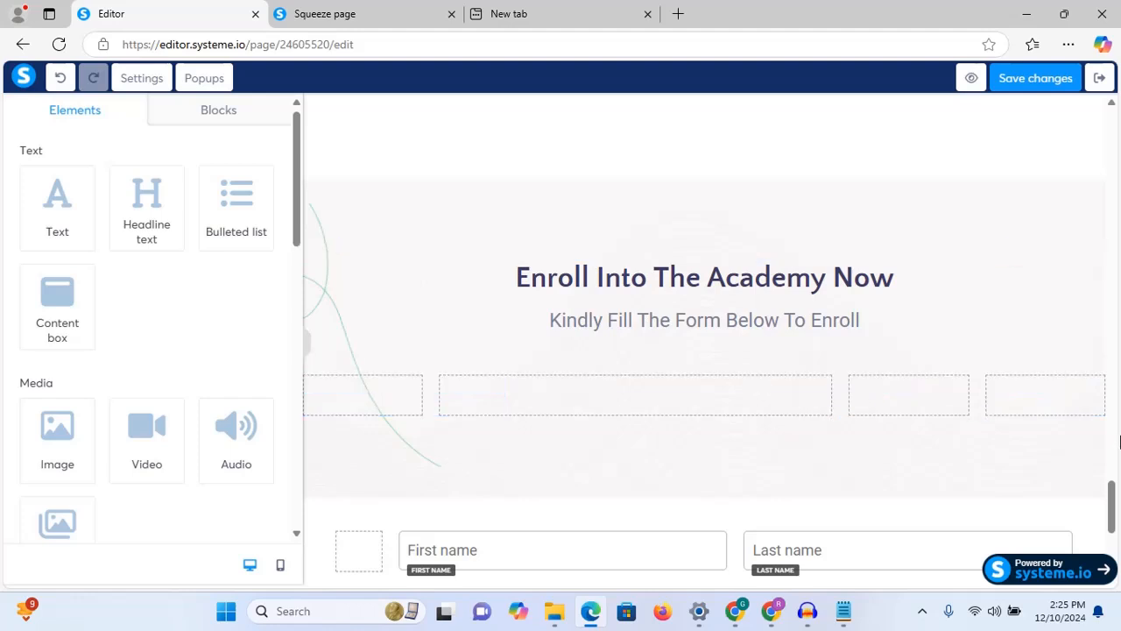
mouse_move(1080, 390)
click(1093, 364)
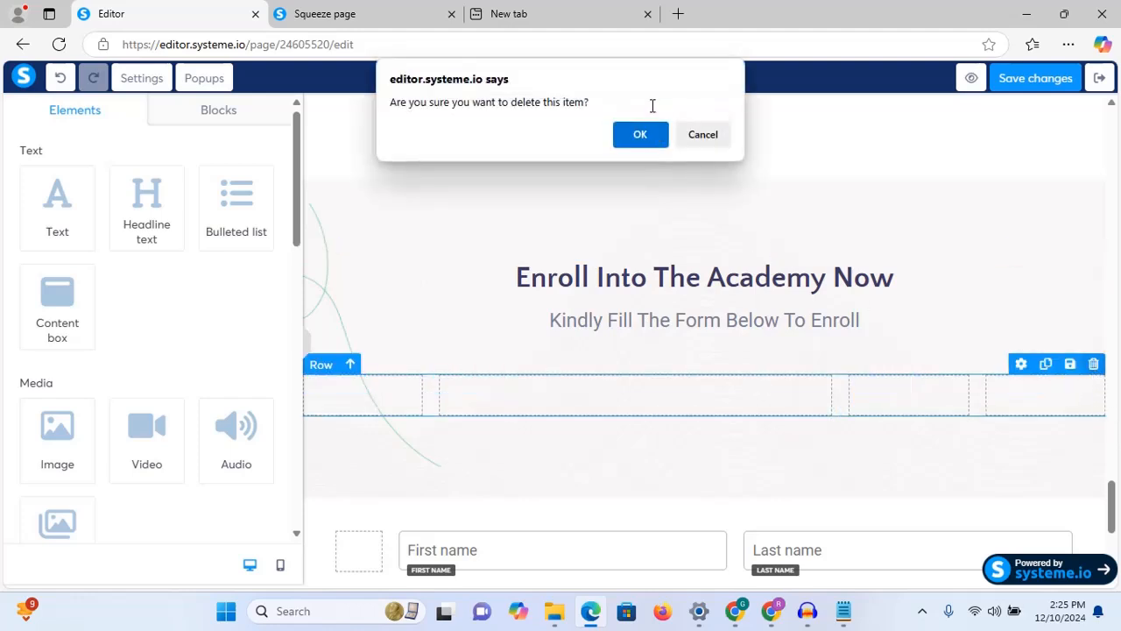
click(705, 134)
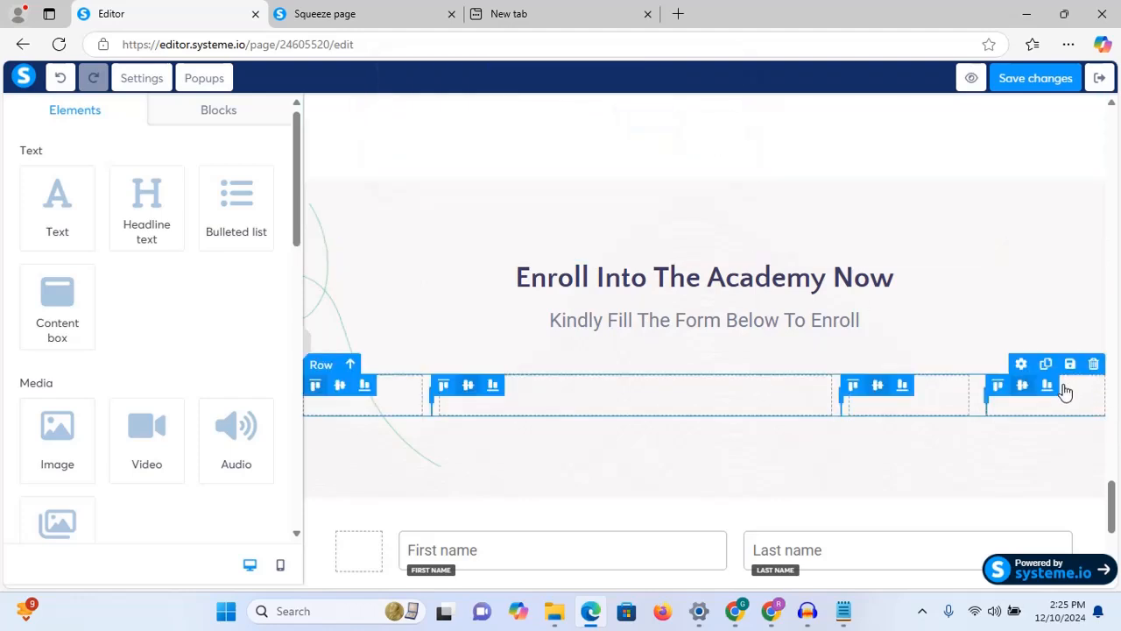
click(1093, 364)
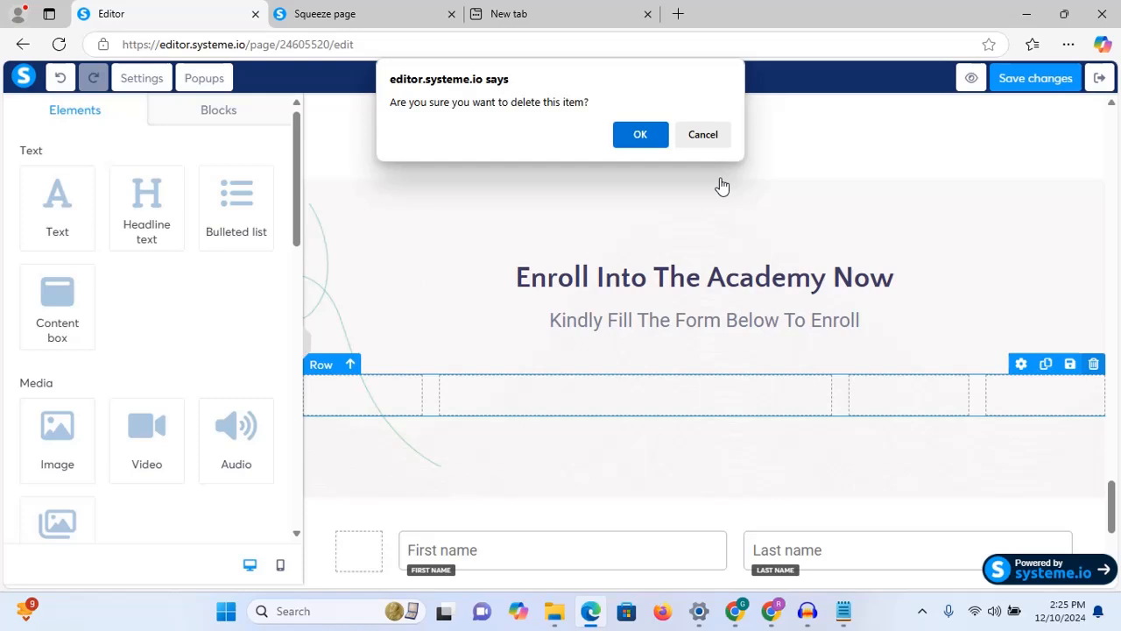
click(643, 132)
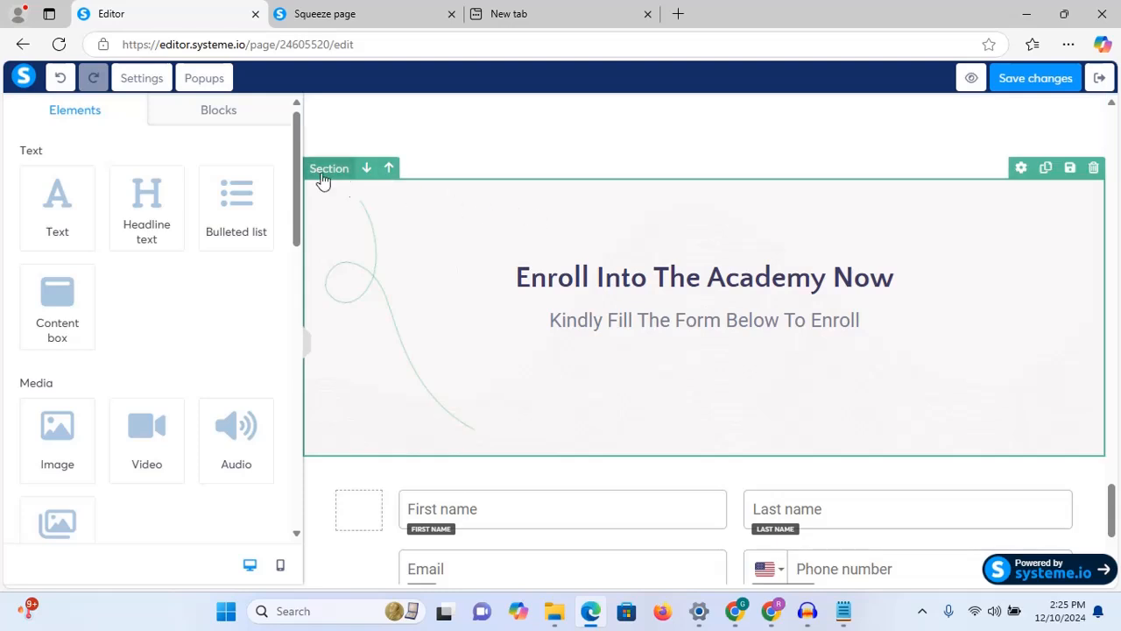
Step: Set the heading section's bottom padding to 0
click(326, 178)
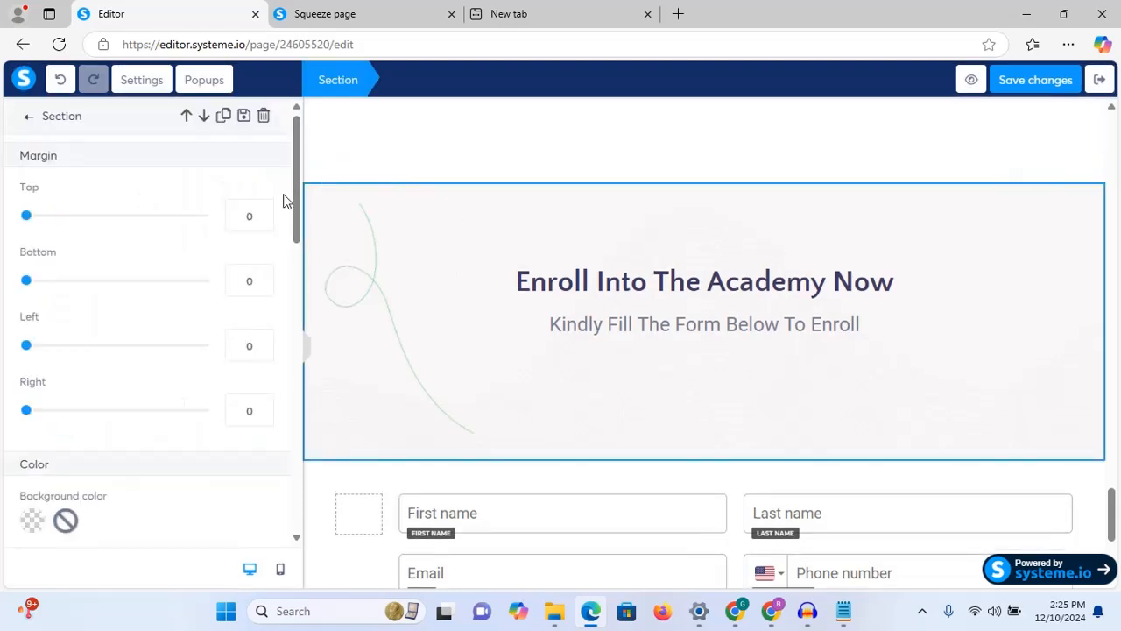
drag(295, 196, 286, 376)
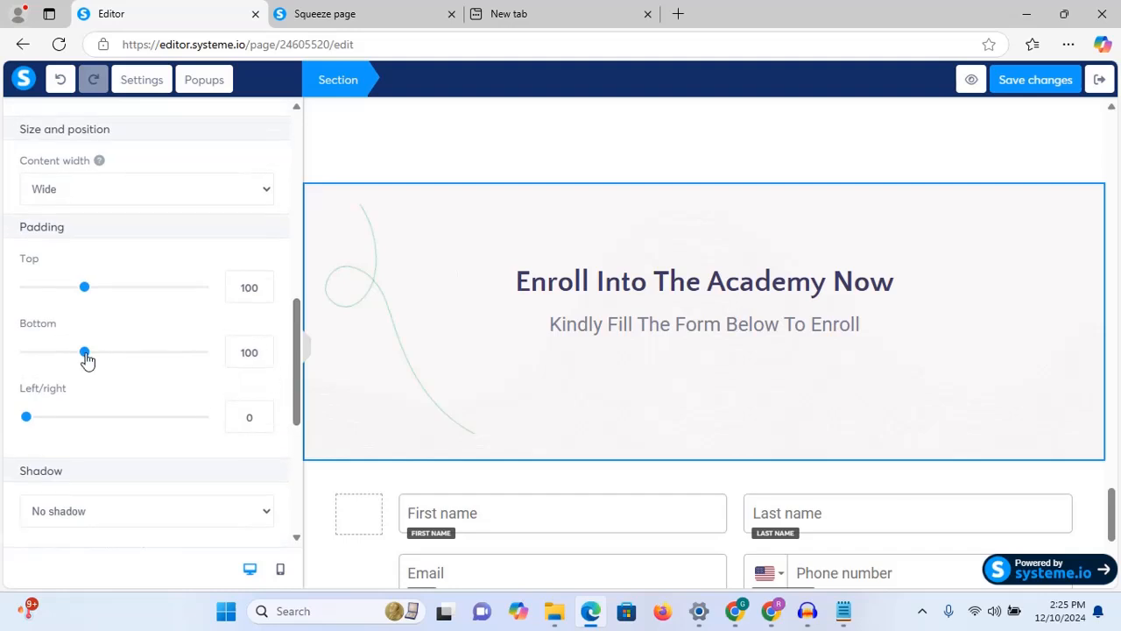
drag(86, 359, 3, 352)
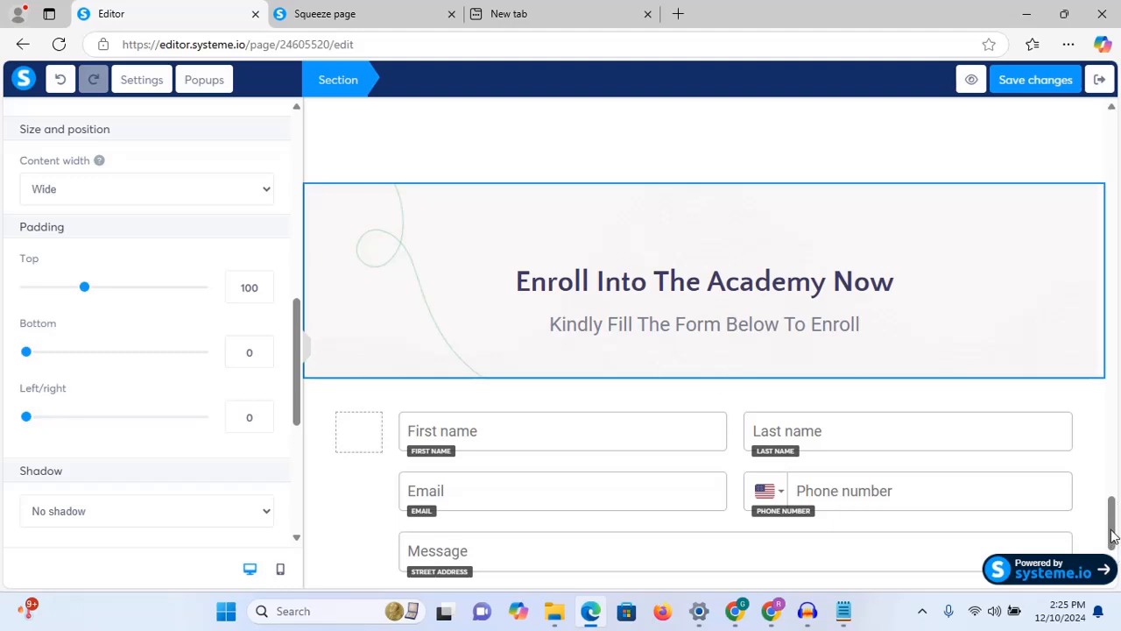
drag(1112, 536, 1115, 560)
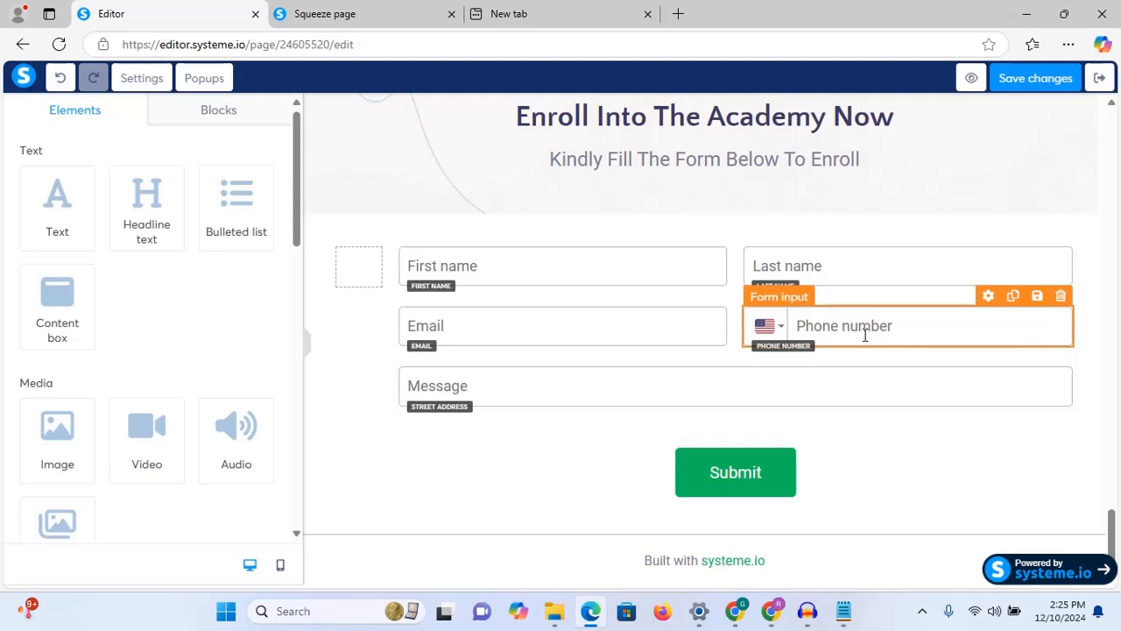
Step: Delete the Phone number, Last name and old Email fields from the squeeze page form
click(1061, 296)
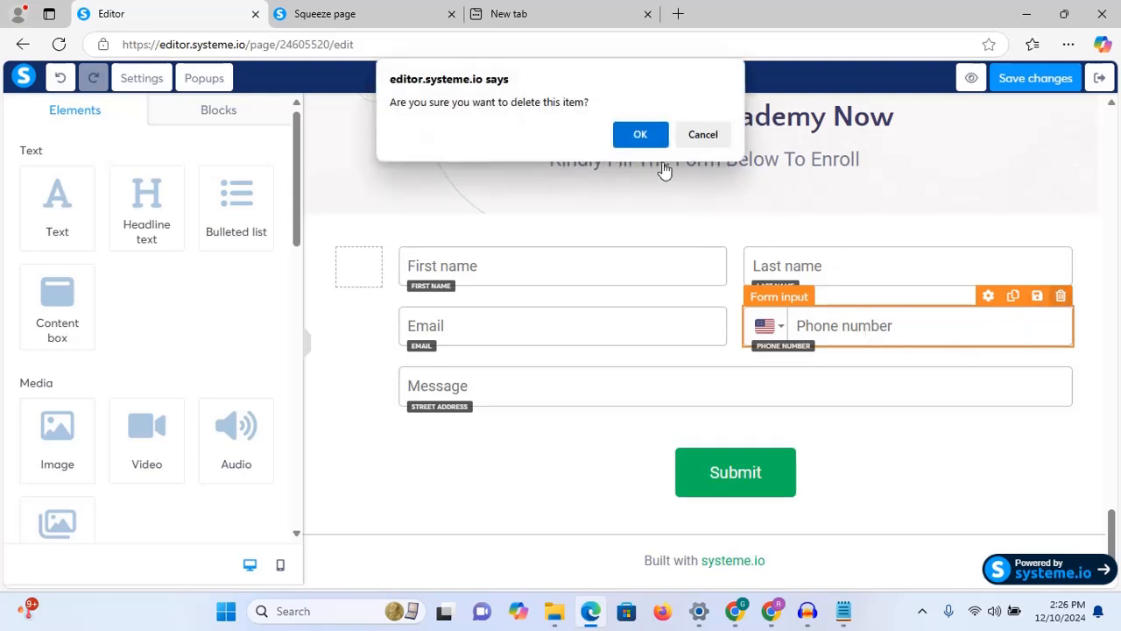
click(636, 137)
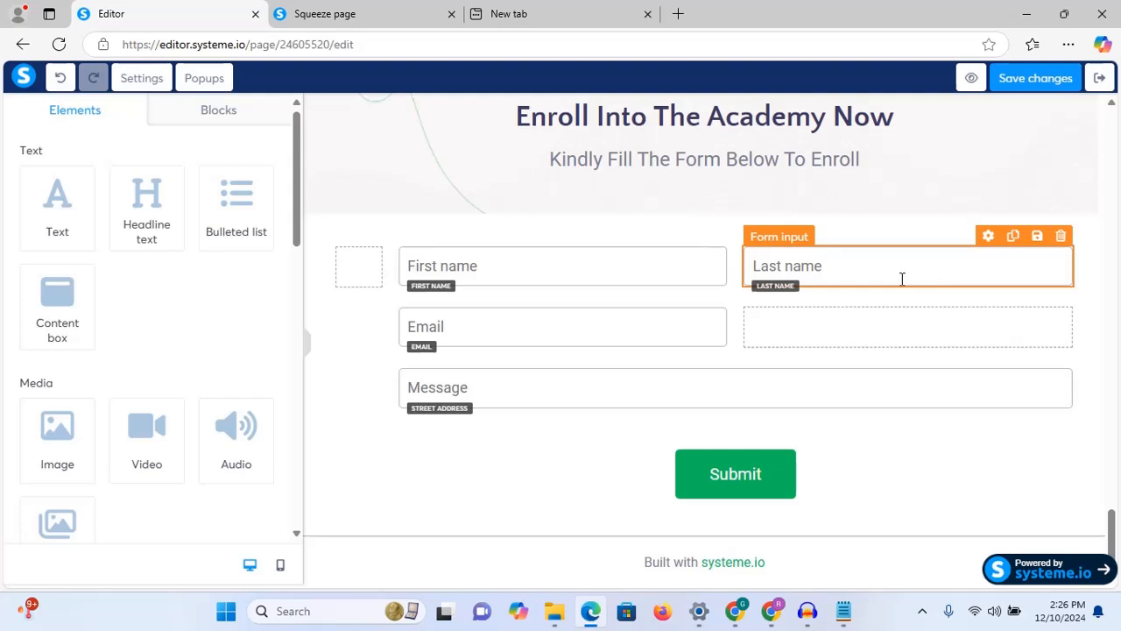
click(1061, 242)
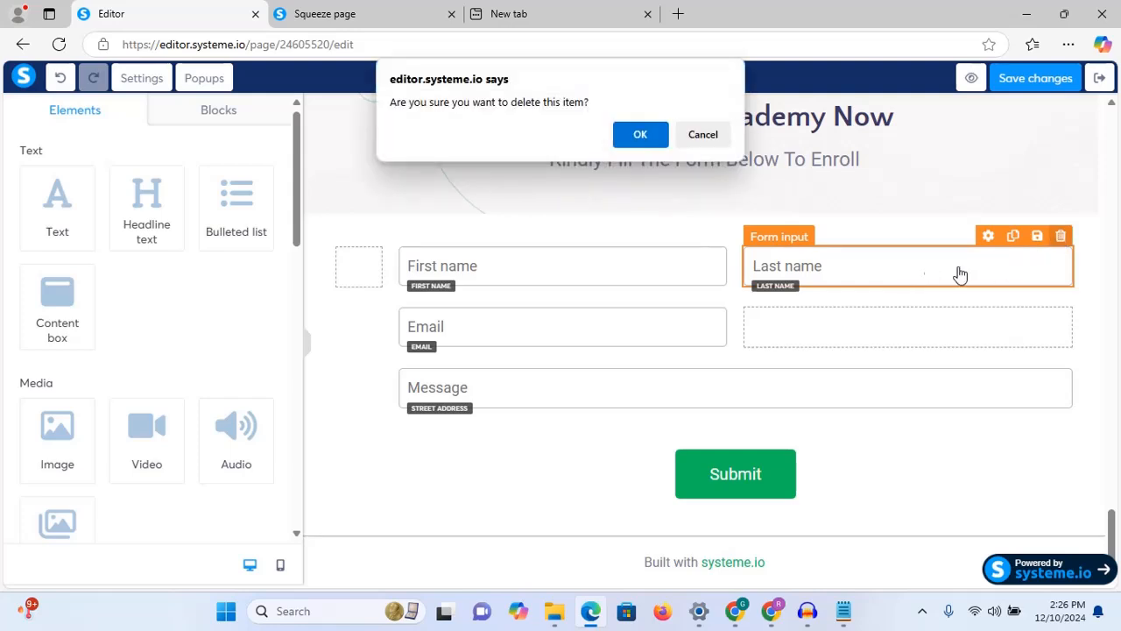
click(643, 133)
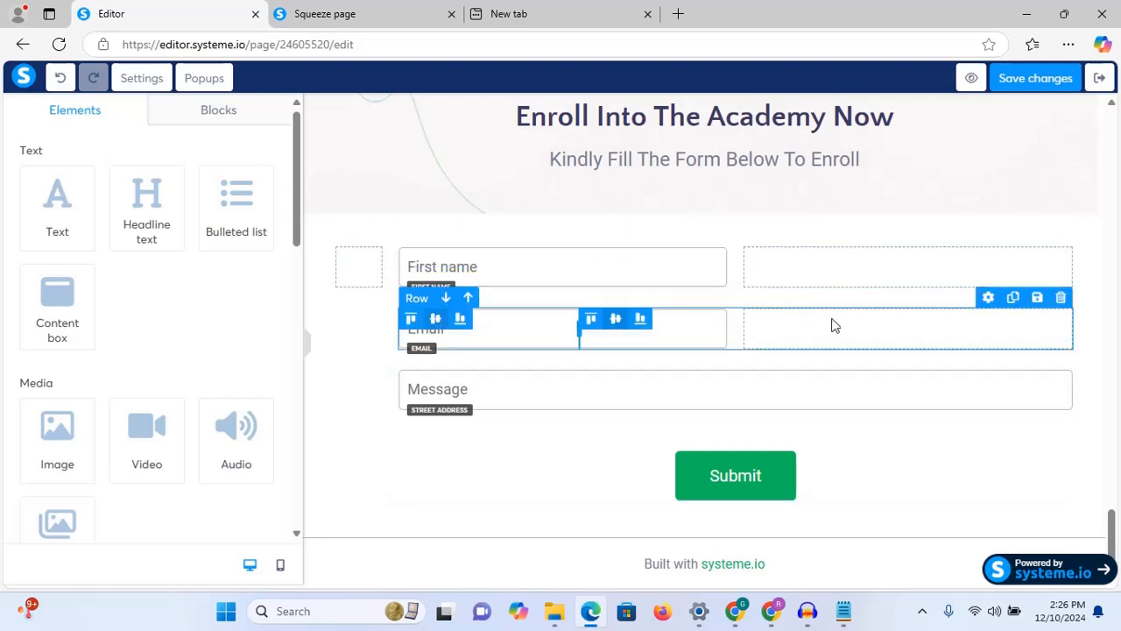
click(1061, 299)
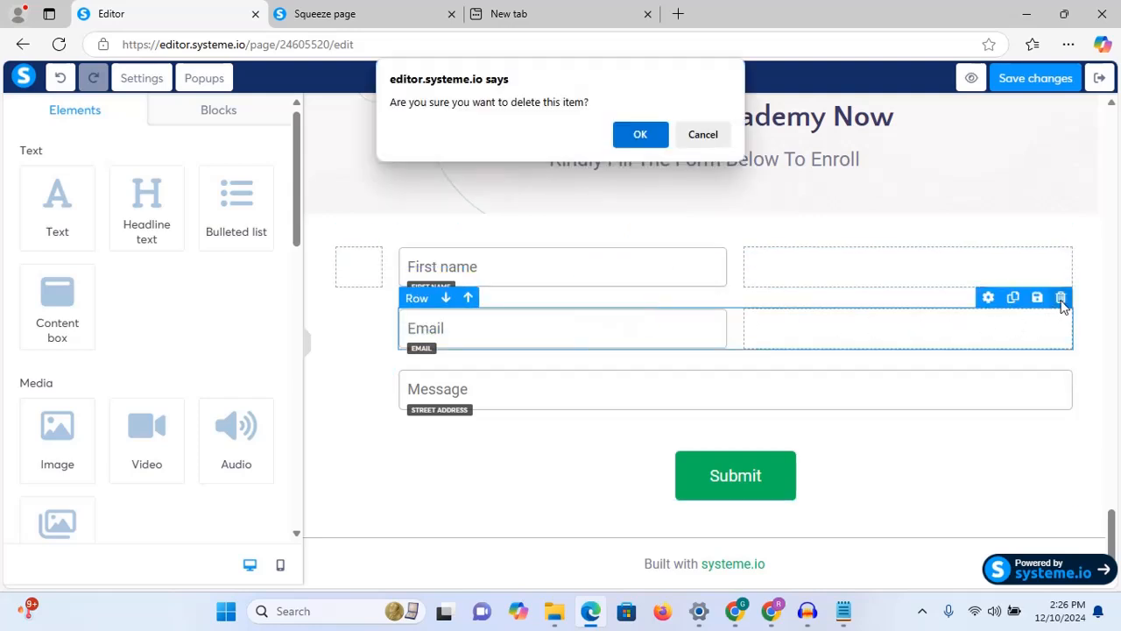
click(641, 136)
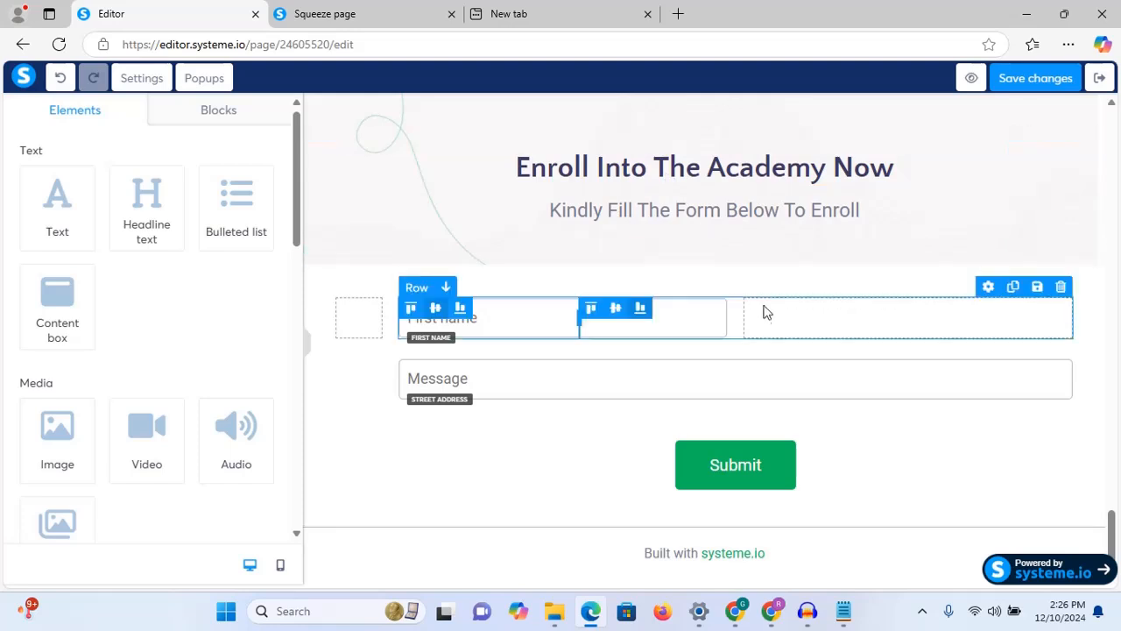
click(764, 321)
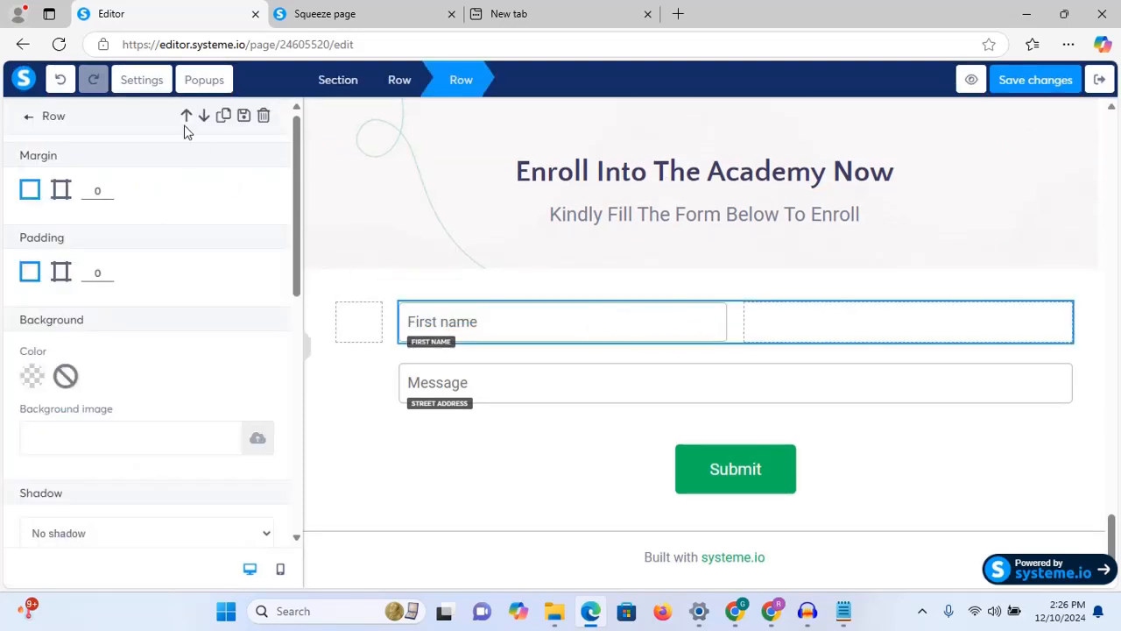
Step: Place a new form input beside First name and set its input type to Email
click(28, 118)
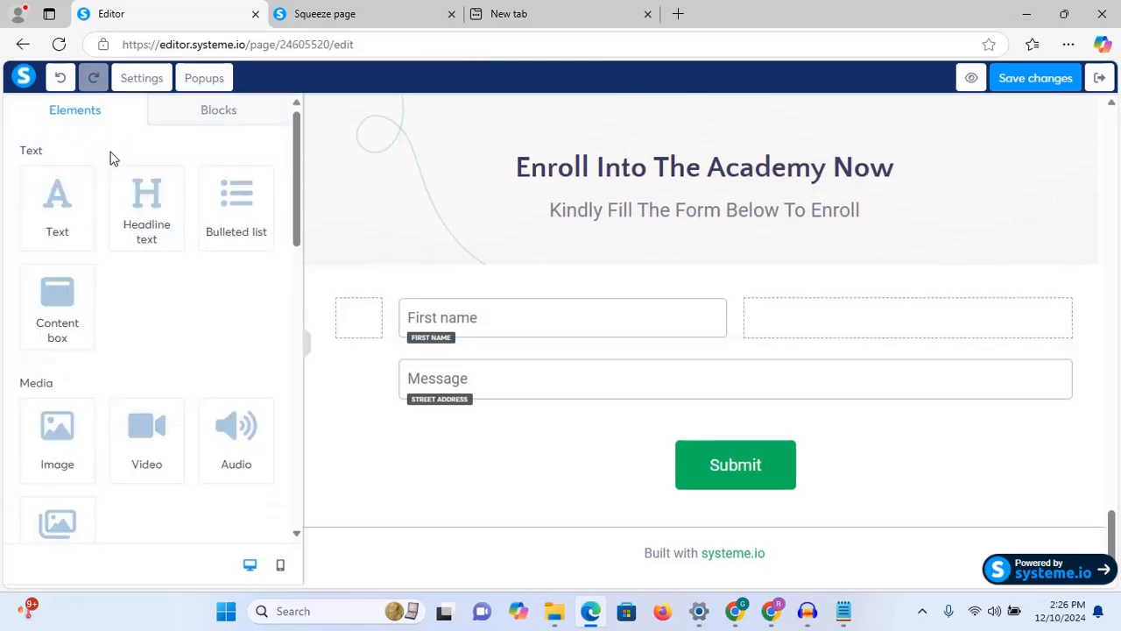
drag(298, 182, 297, 382)
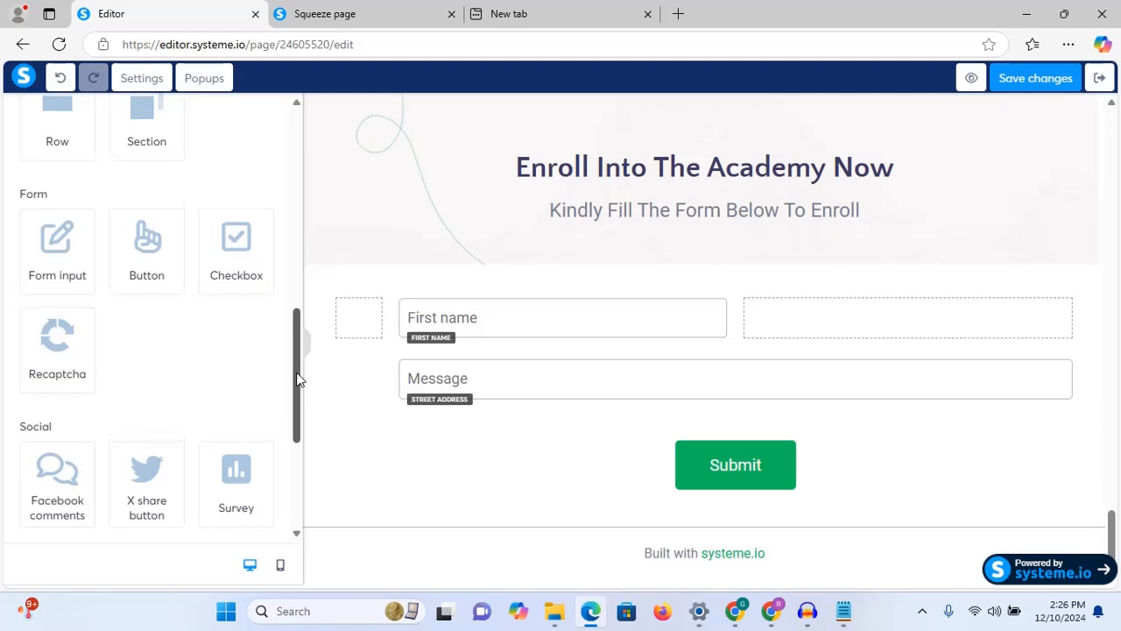
drag(65, 246, 853, 320)
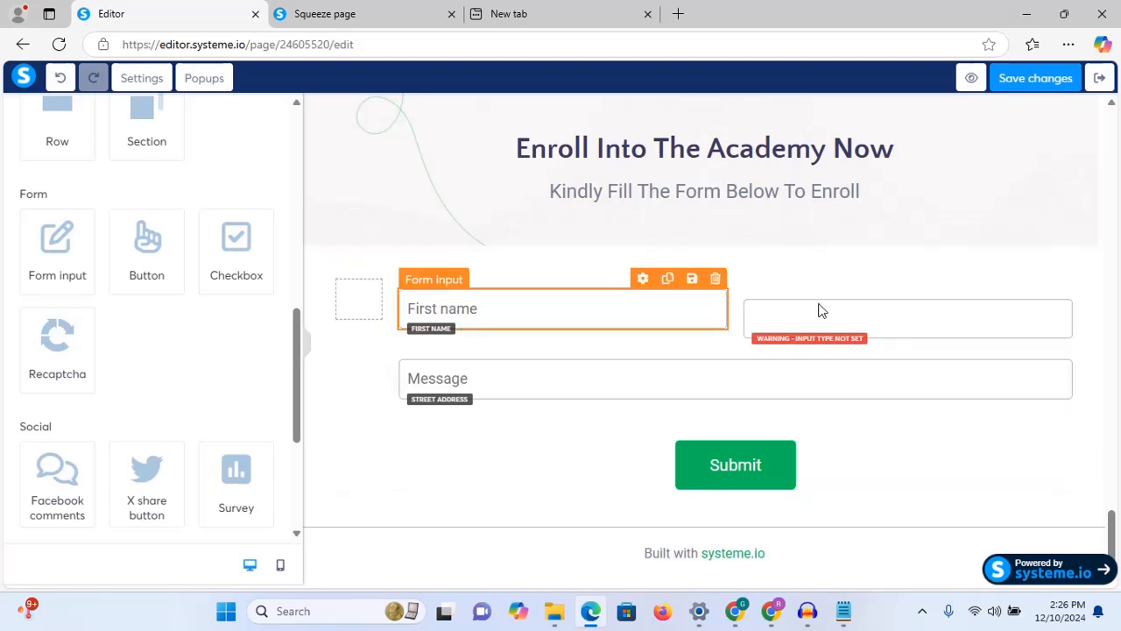
click(886, 312)
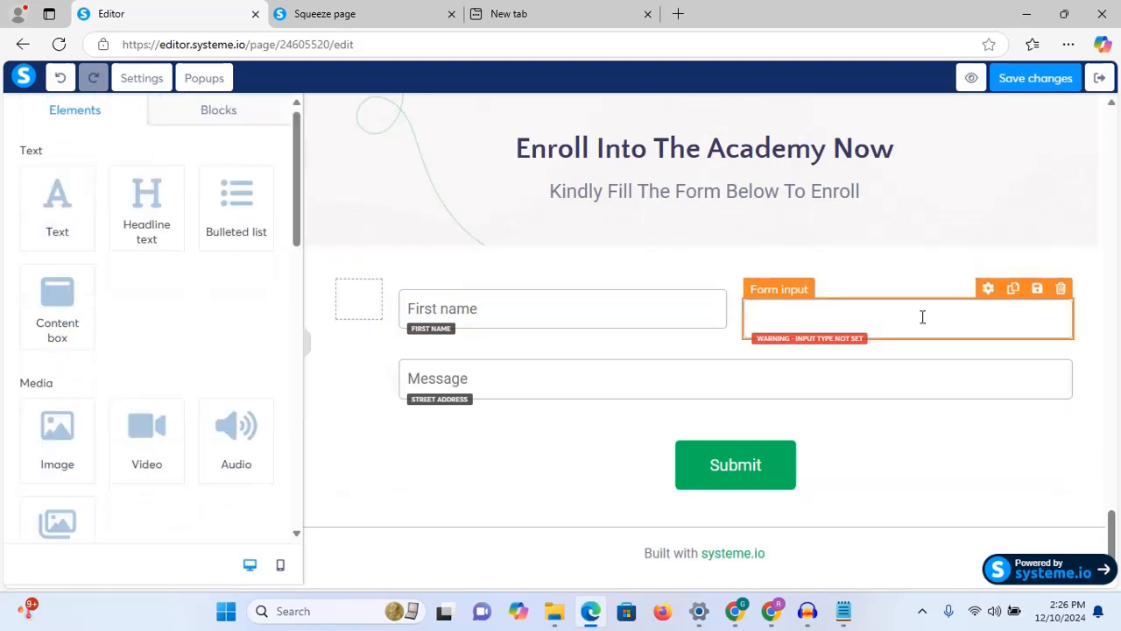
click(922, 317)
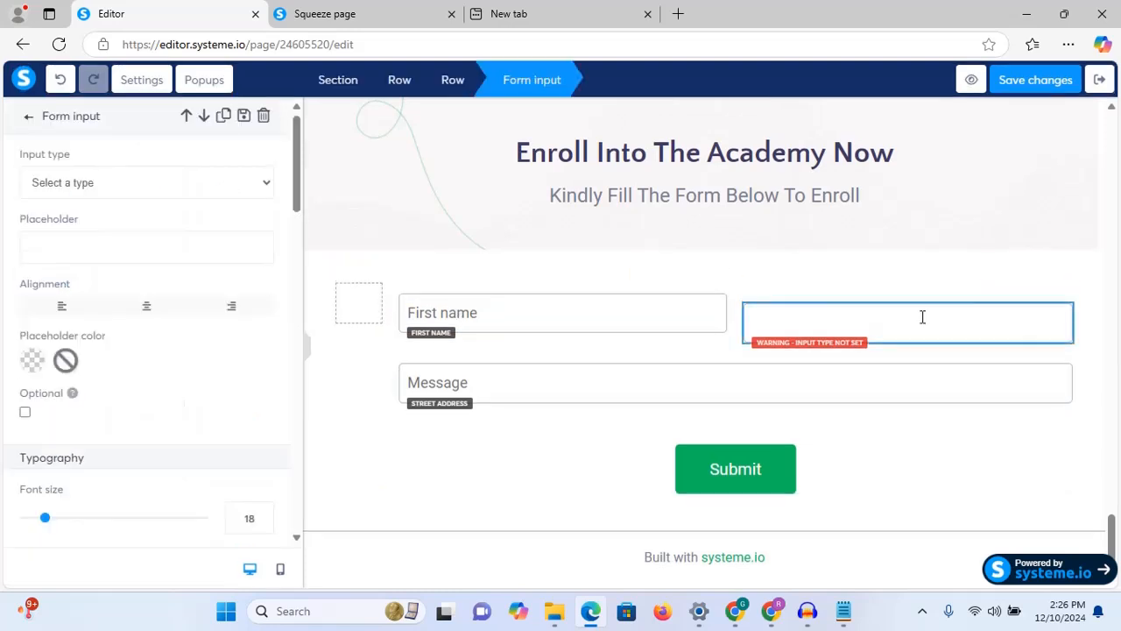
click(244, 184)
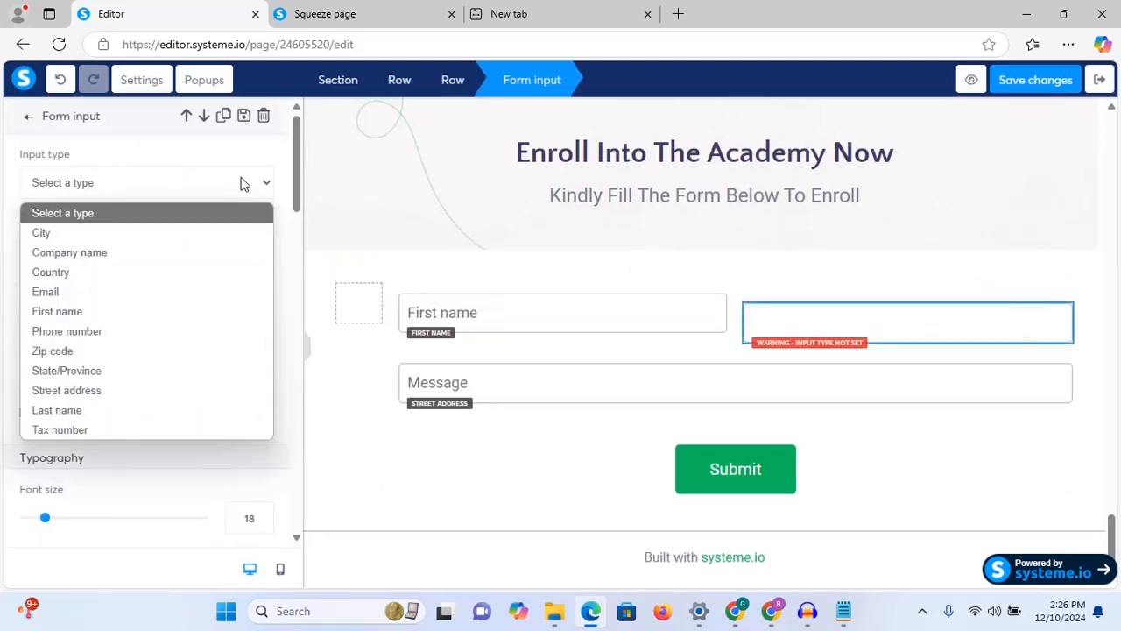
click(166, 289)
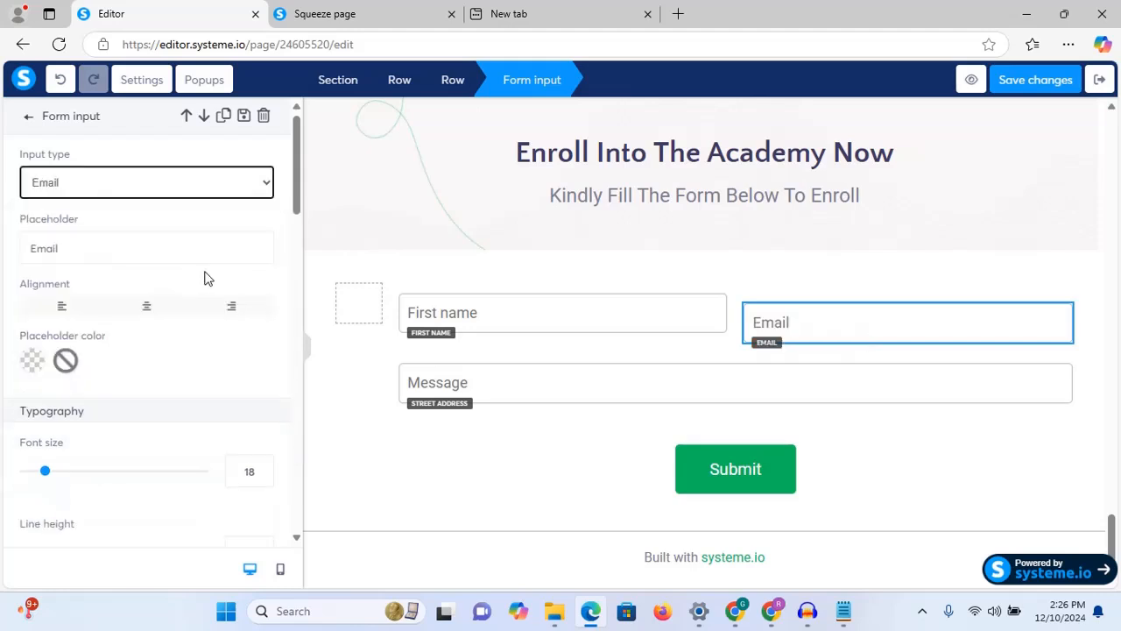
scroll(205, 278, down, 2)
click(308, 346)
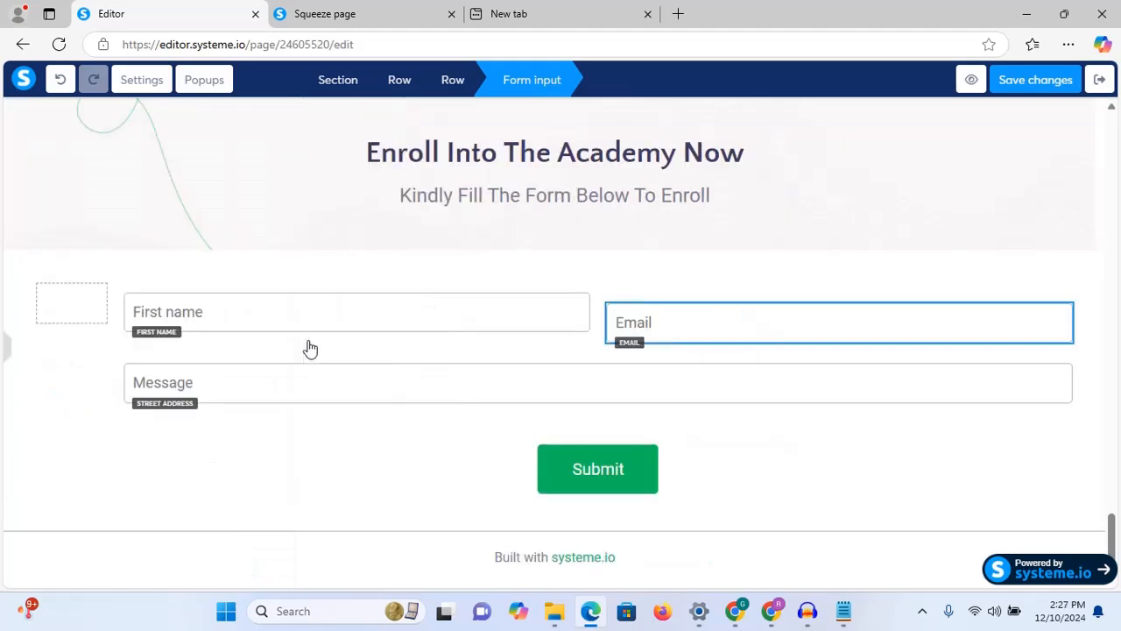
click(7, 346)
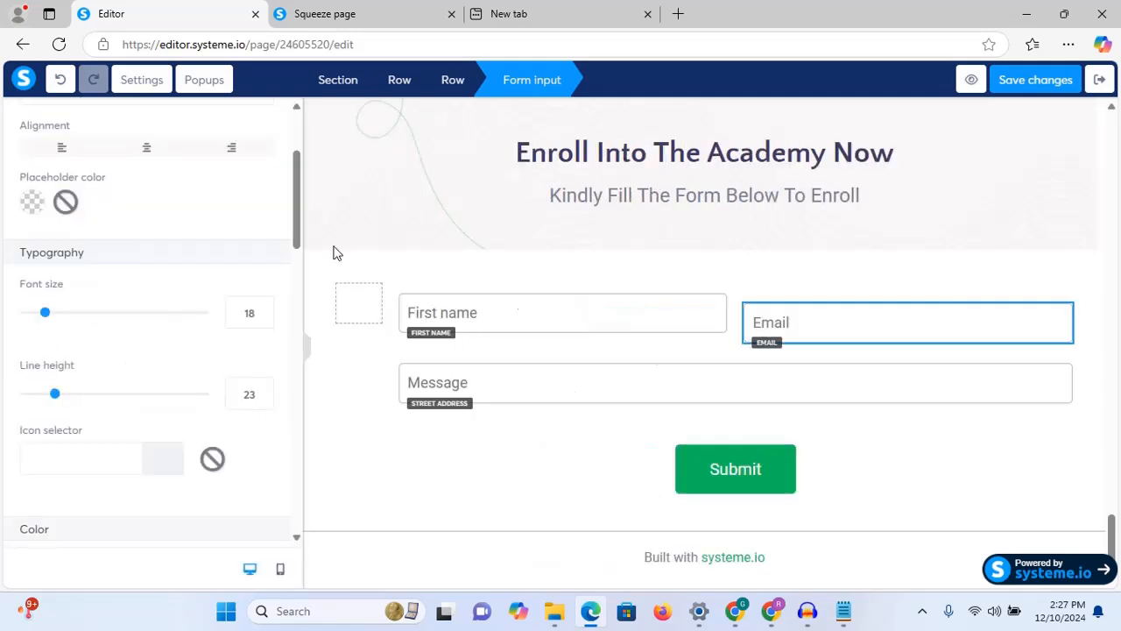
scroll(299, 192, down, 1)
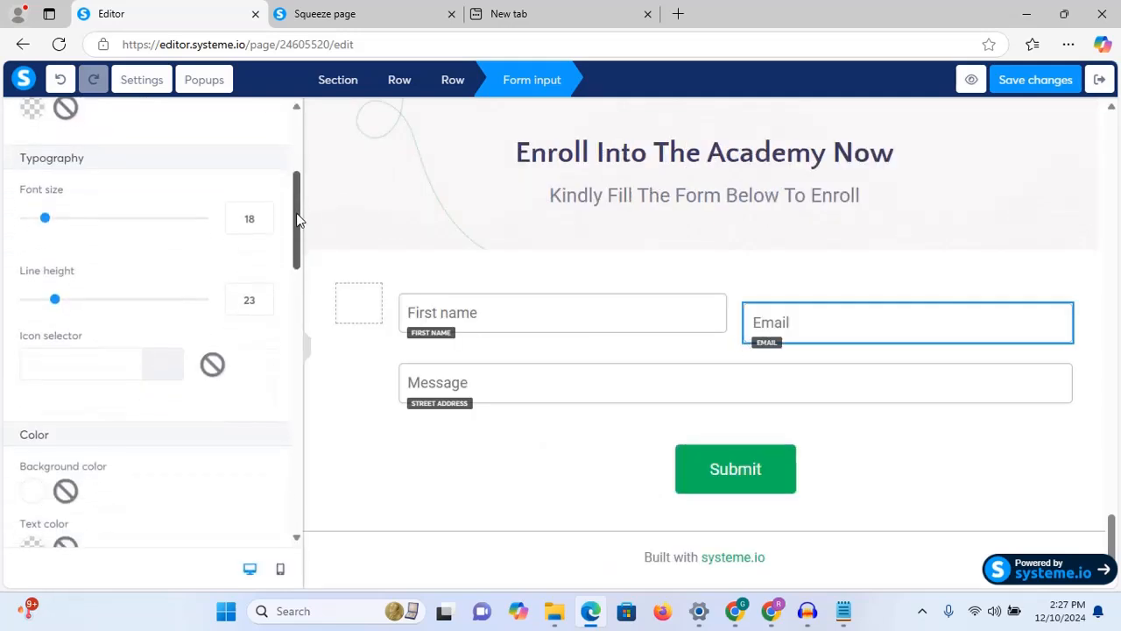
scroll(298, 219, down, 5)
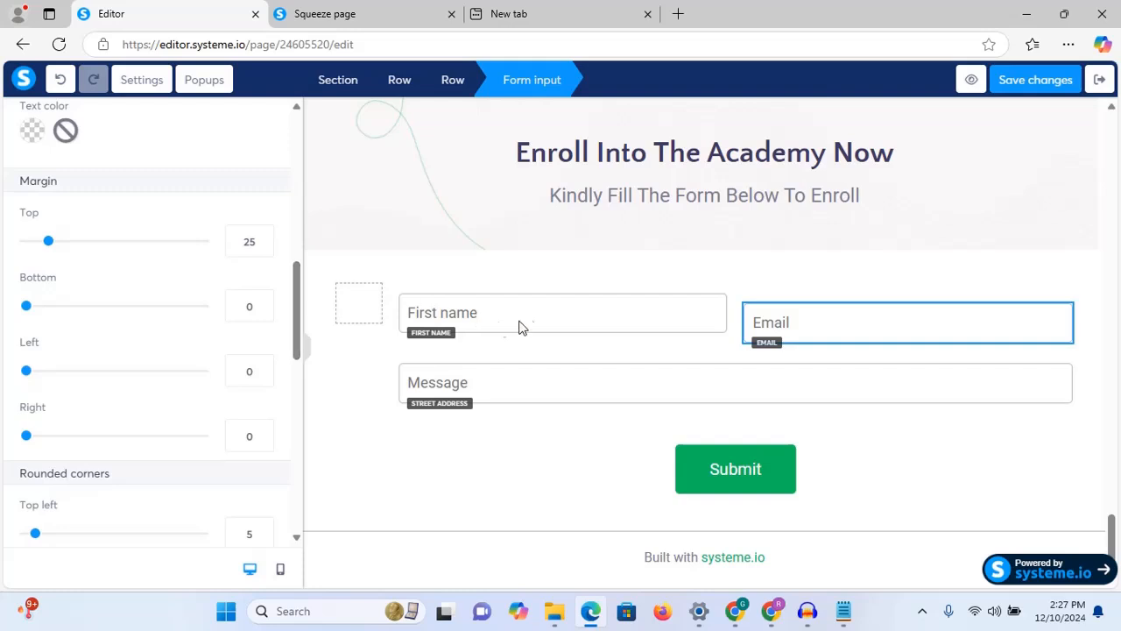
Step: Set the Email field's top, bottom, left and right margins to 5
click(578, 304)
click(704, 308)
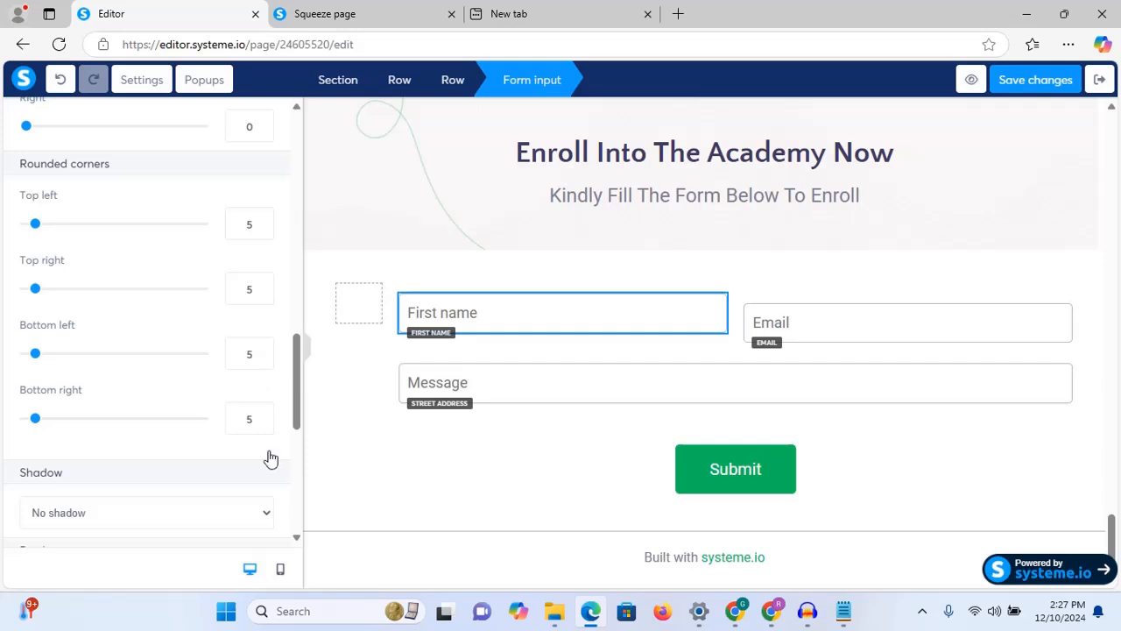
click(807, 325)
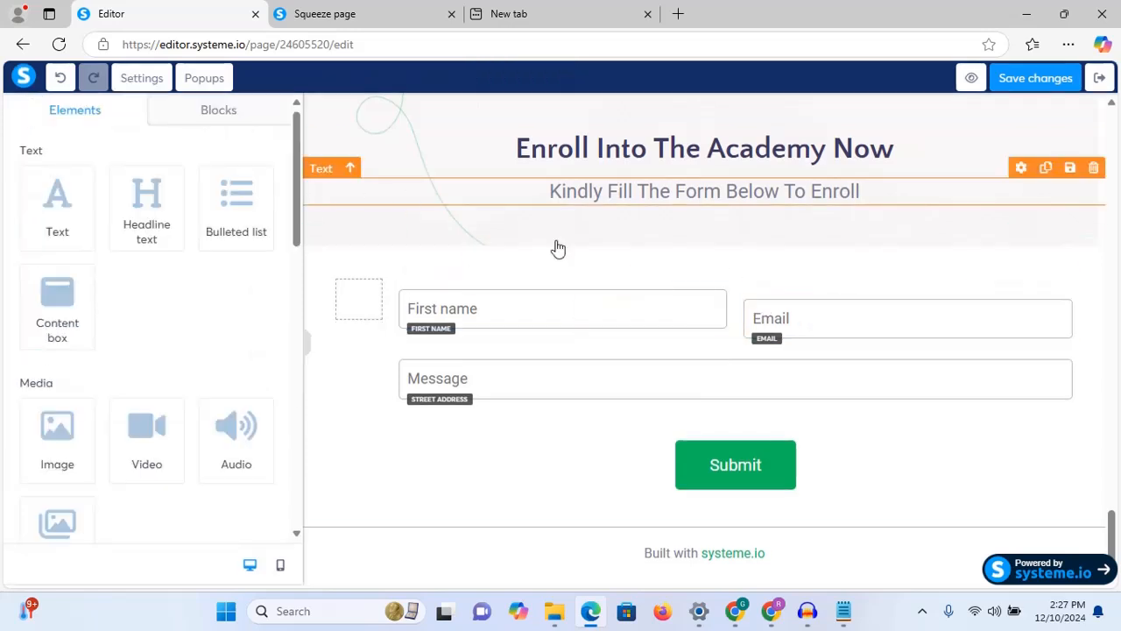
click(994, 323)
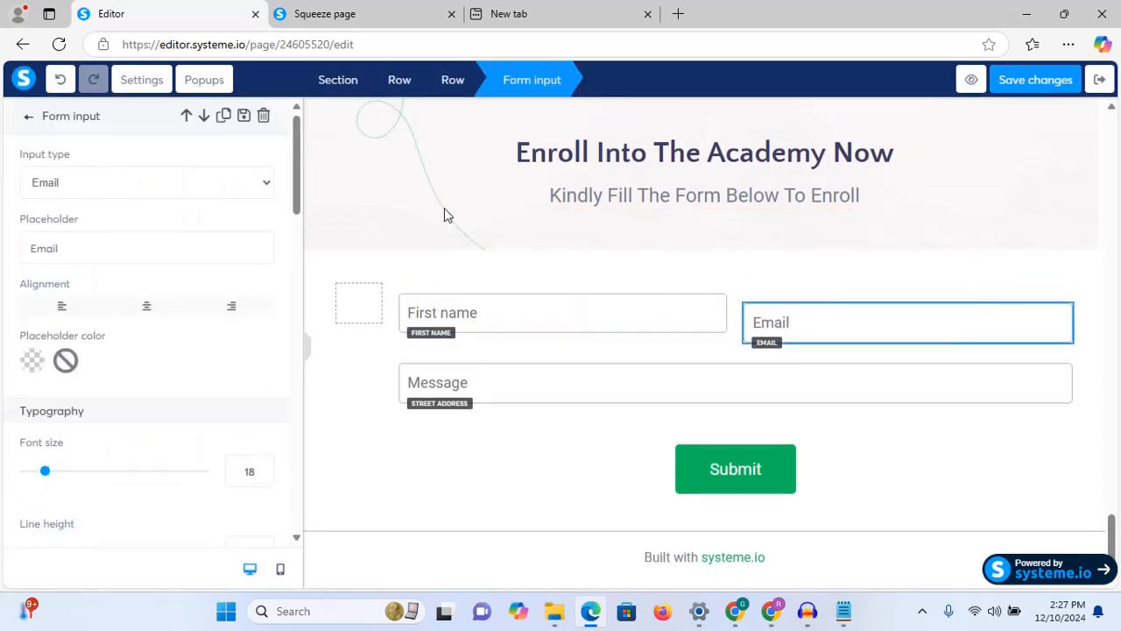
drag(297, 186, 296, 325)
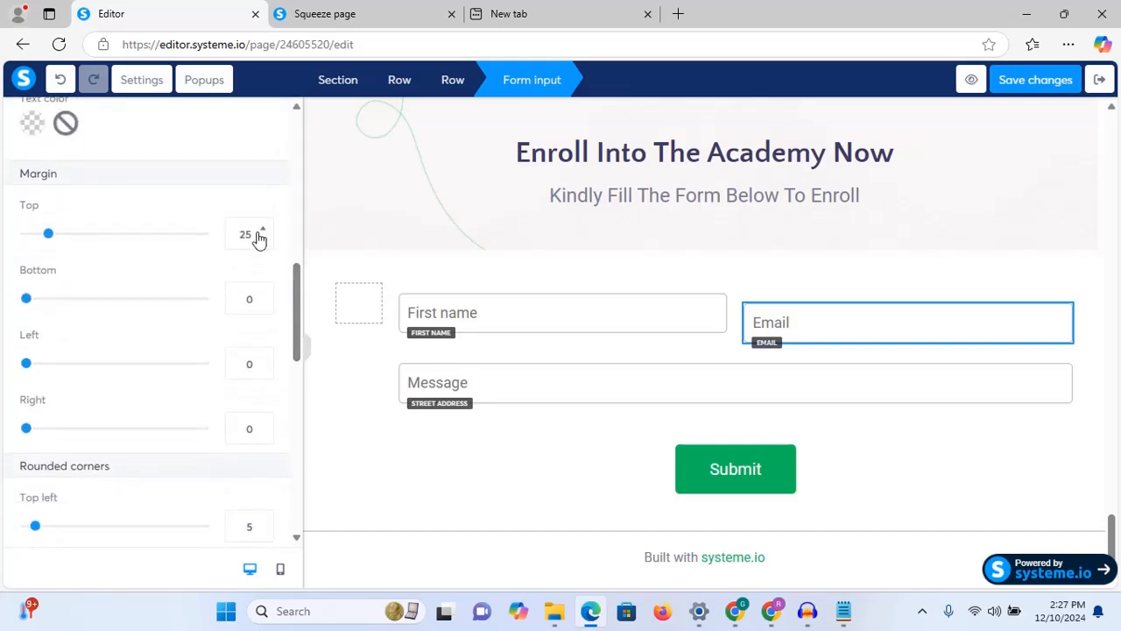
drag(255, 233, 233, 235)
text(5)
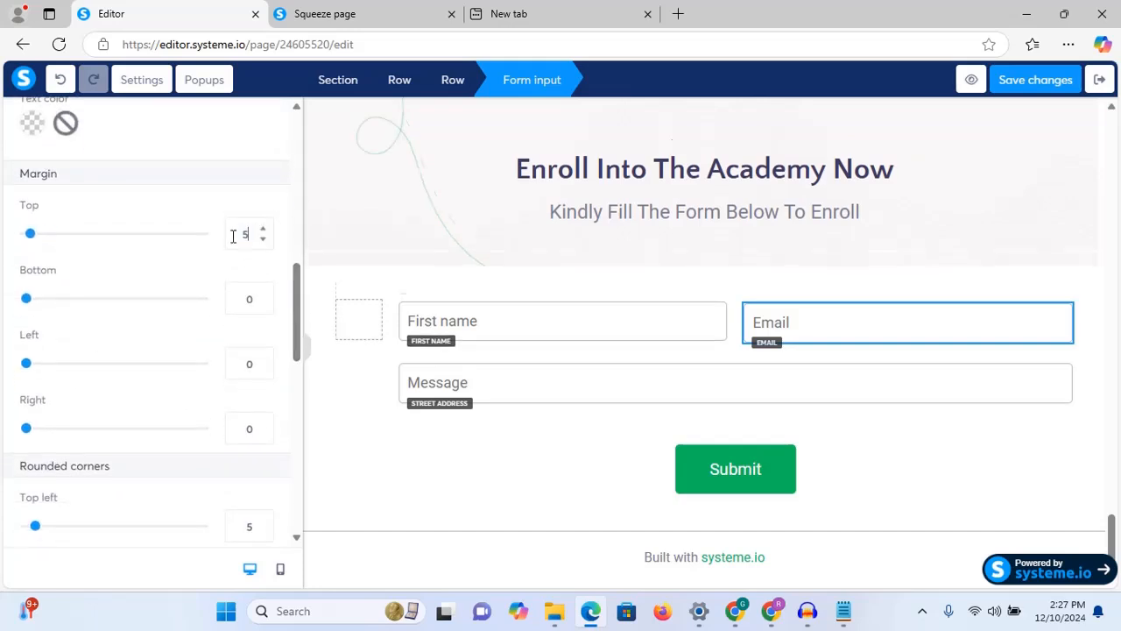
drag(254, 298, 226, 306)
text(5)
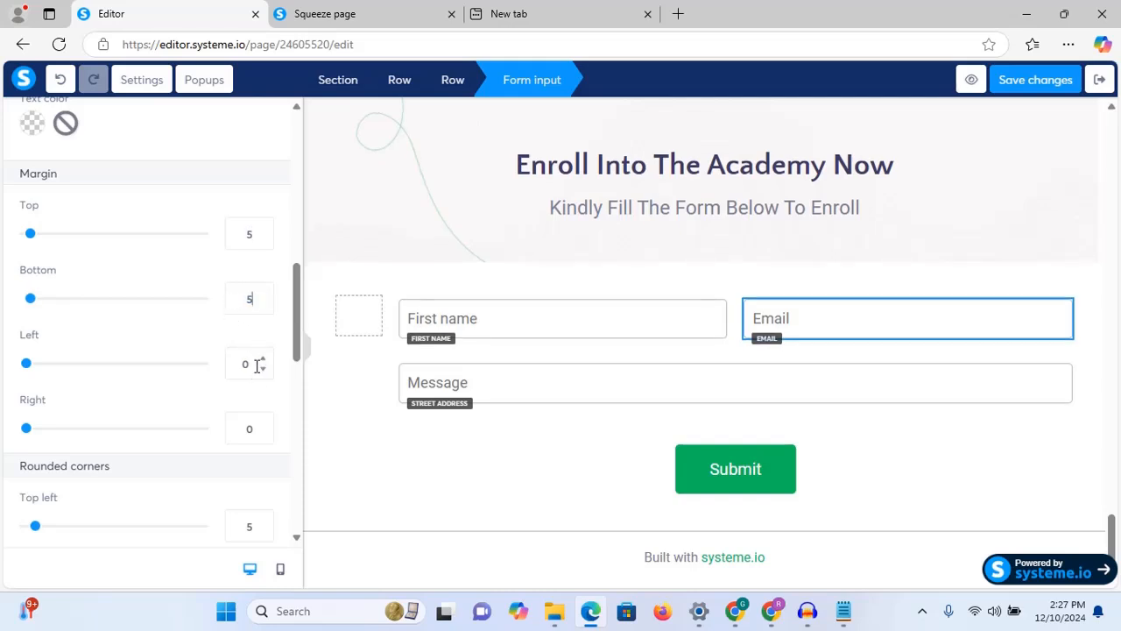
drag(256, 366, 201, 371)
text(5)
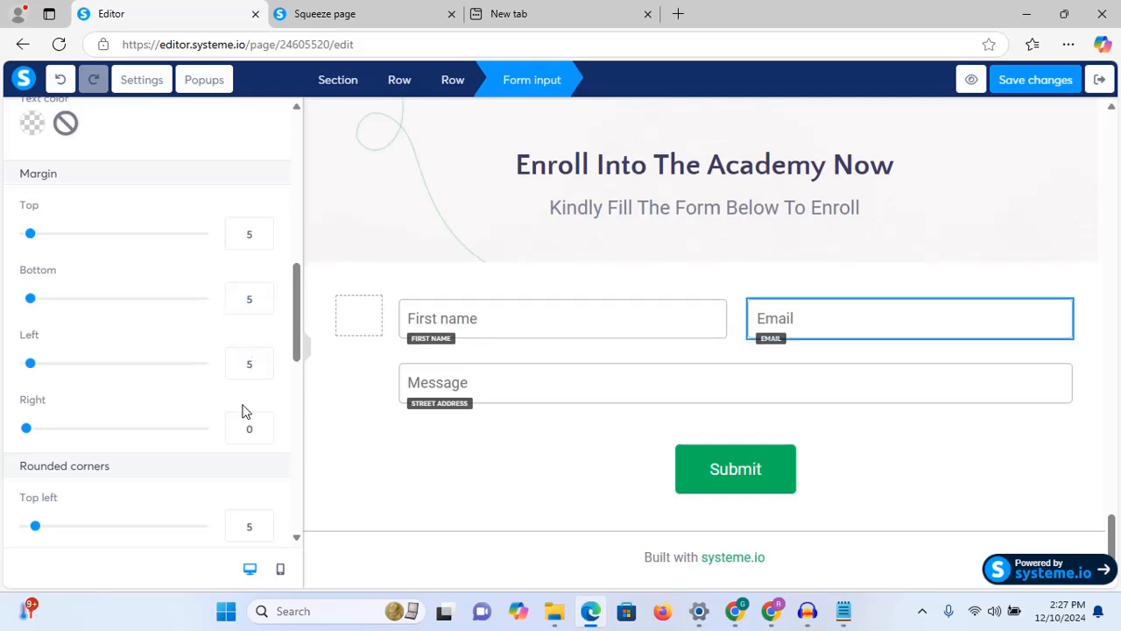
drag(254, 428, 160, 460)
text(5)
click(1014, 435)
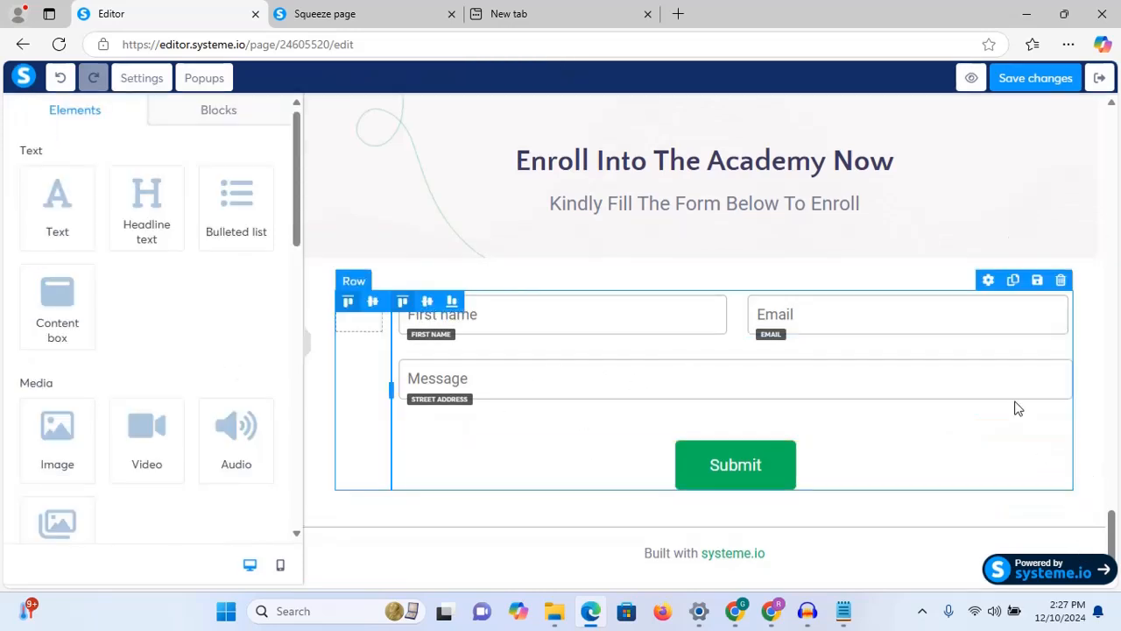
Step: Select the form's Submit button and try its click actions, settling on Next step URL
click(825, 383)
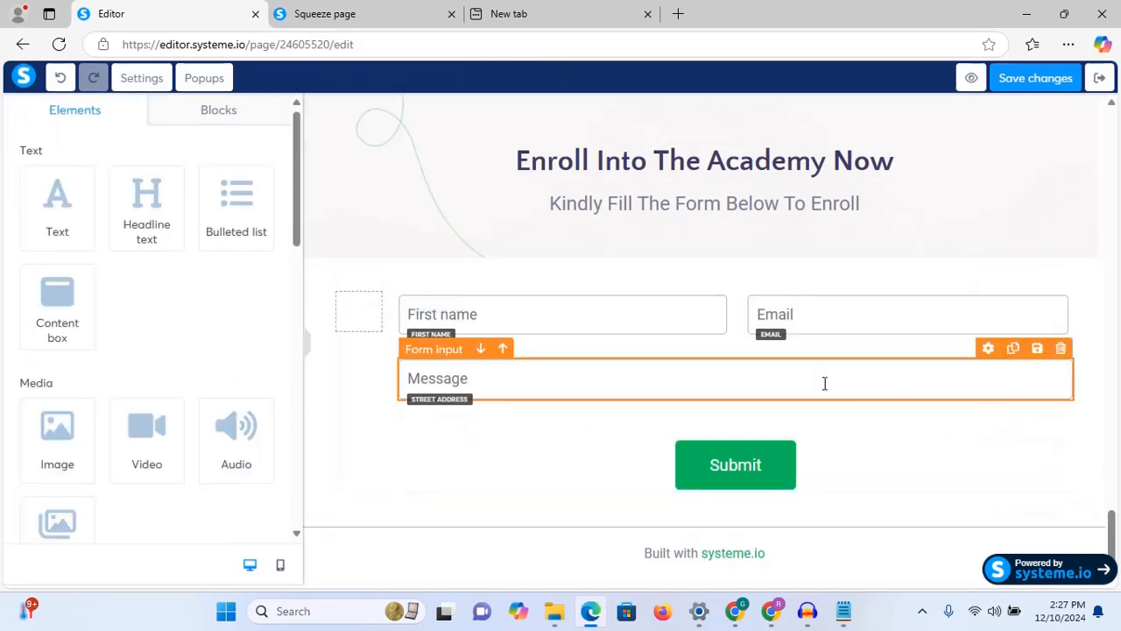
click(745, 471)
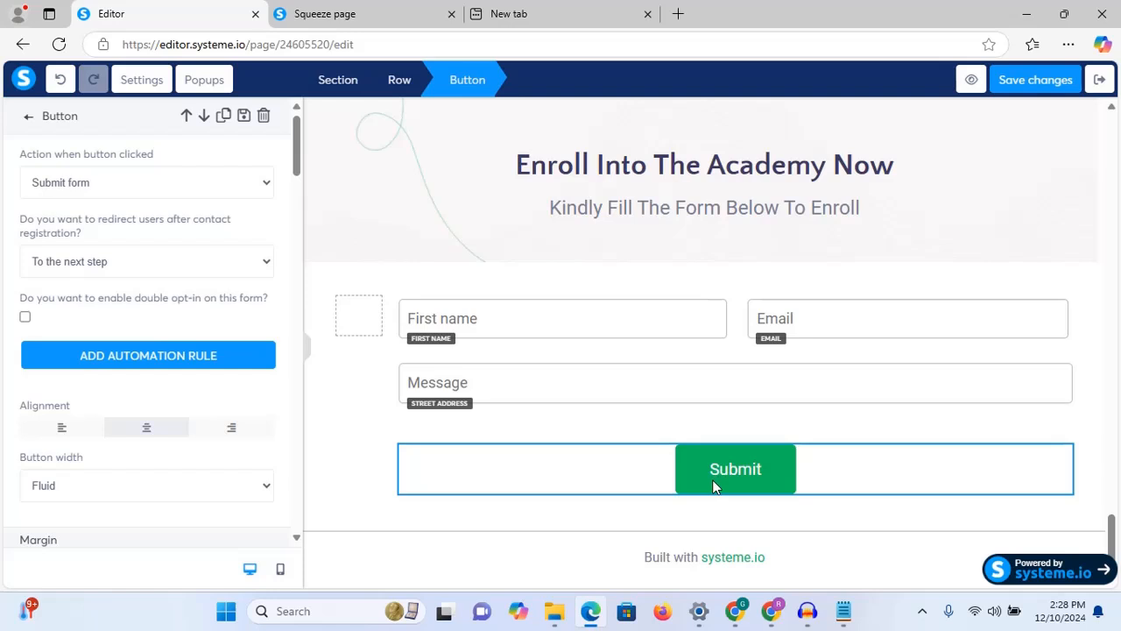
click(244, 181)
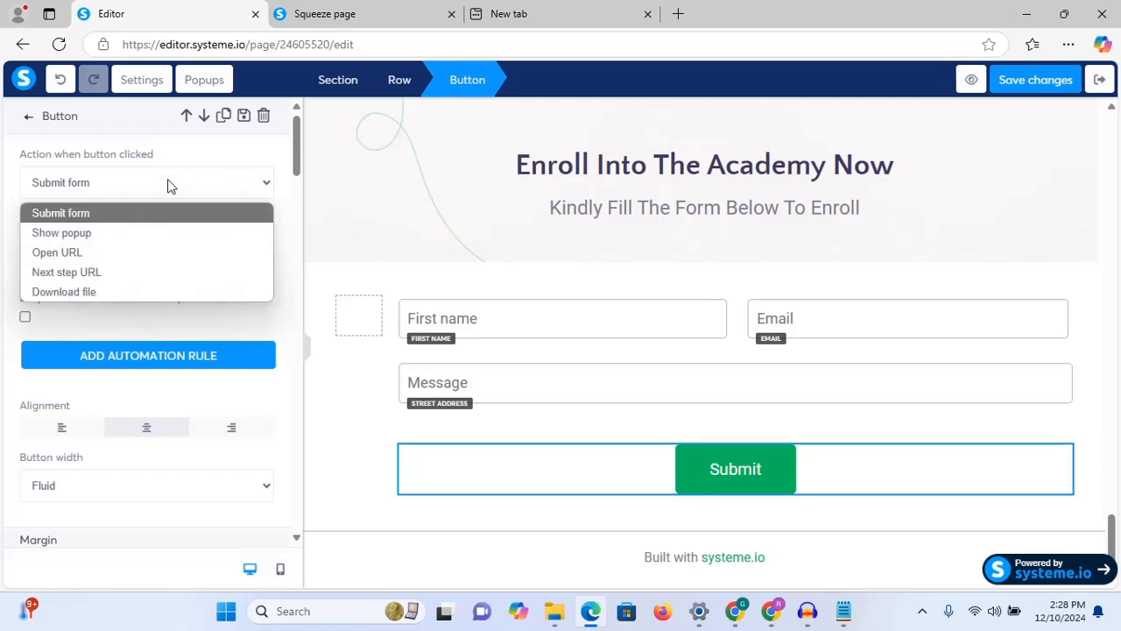
click(146, 233)
click(157, 186)
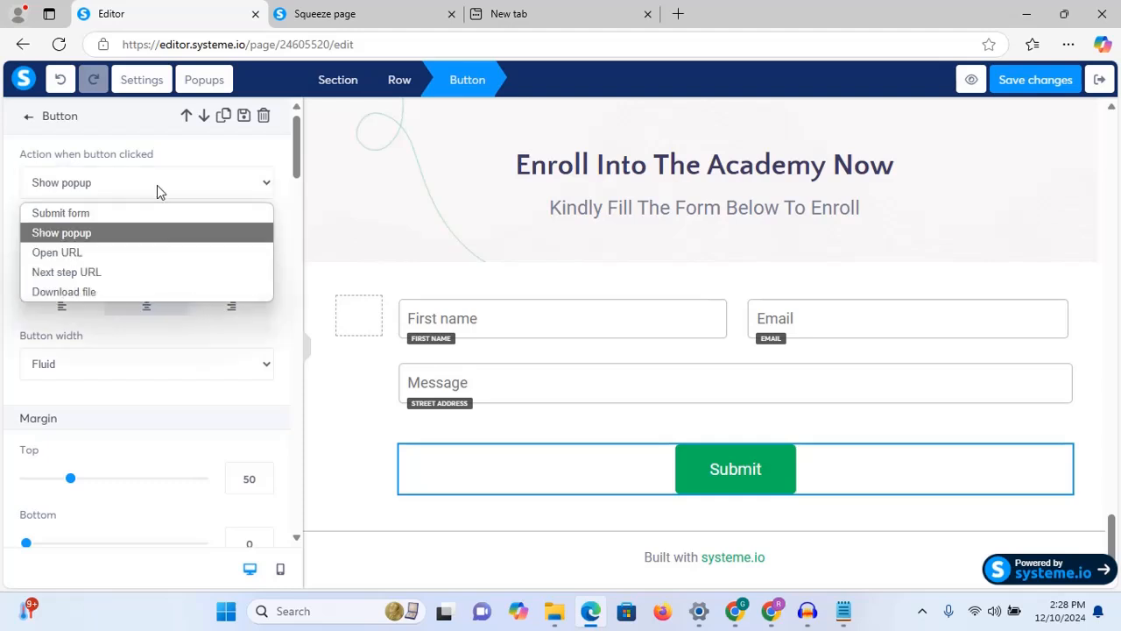
click(136, 253)
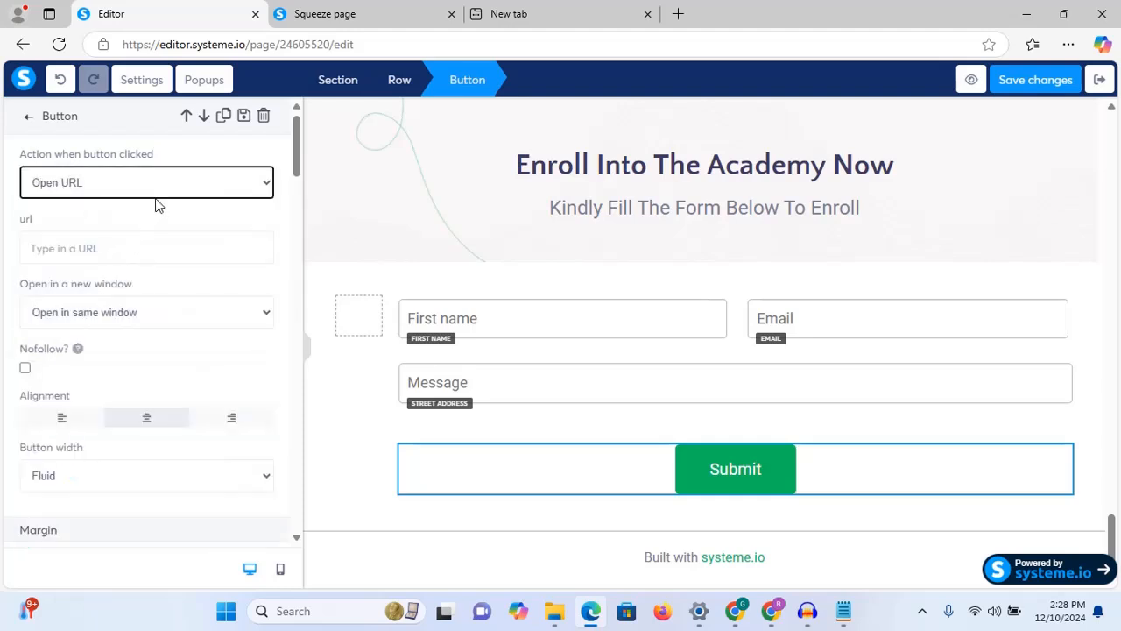
click(173, 175)
click(134, 271)
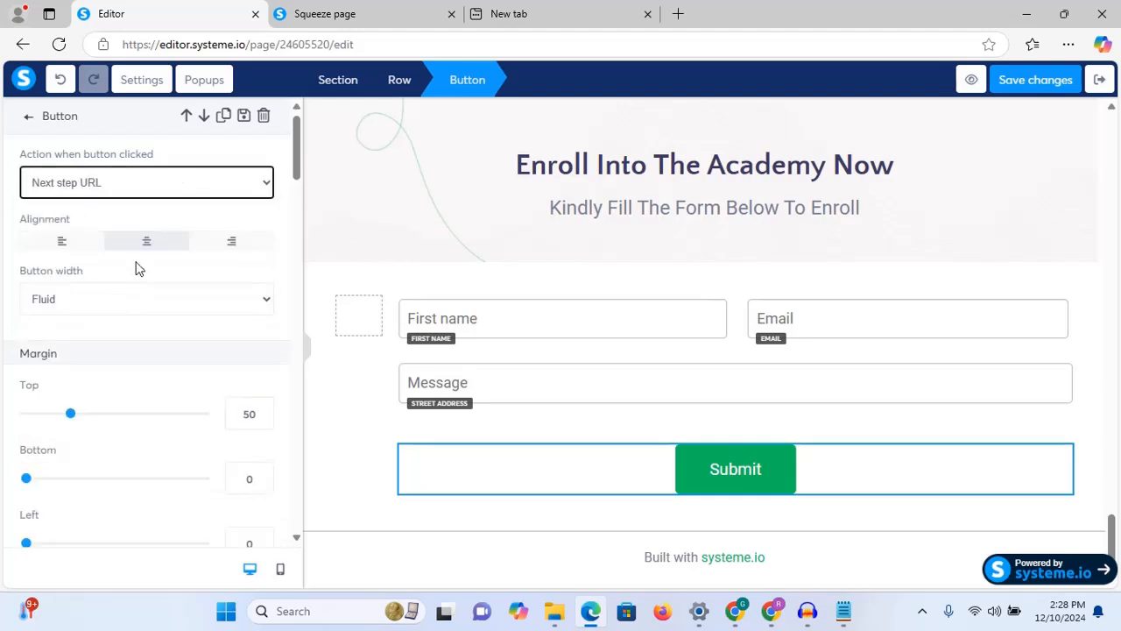
Step: Confirm Next step URL as the button action and compare with the Squeeze page preview
click(184, 188)
click(184, 188)
click(184, 187)
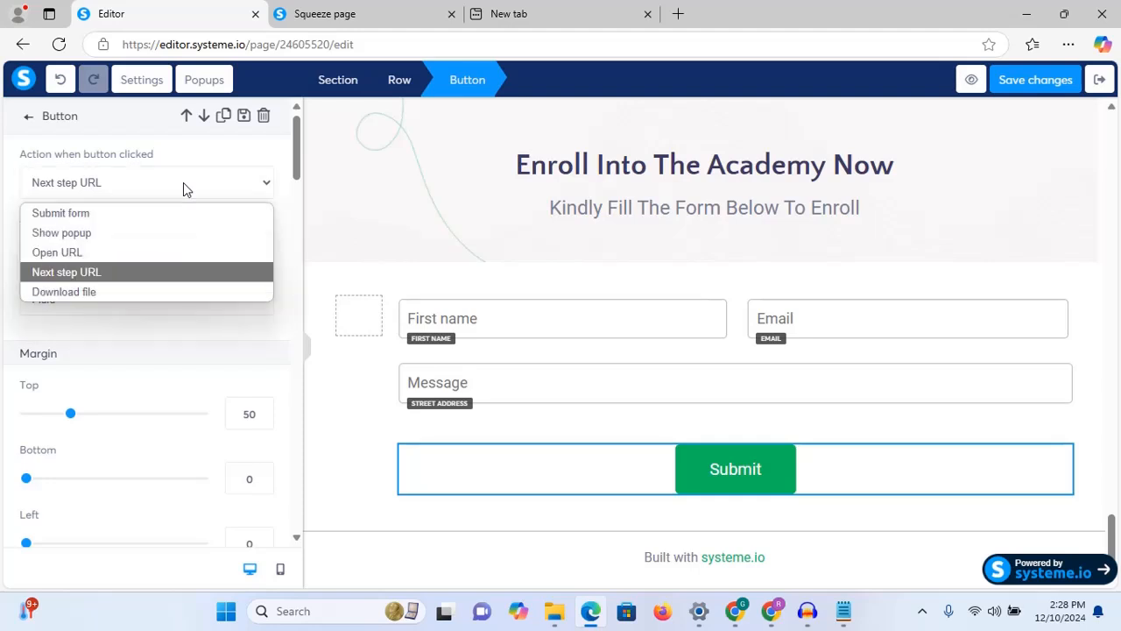
click(166, 217)
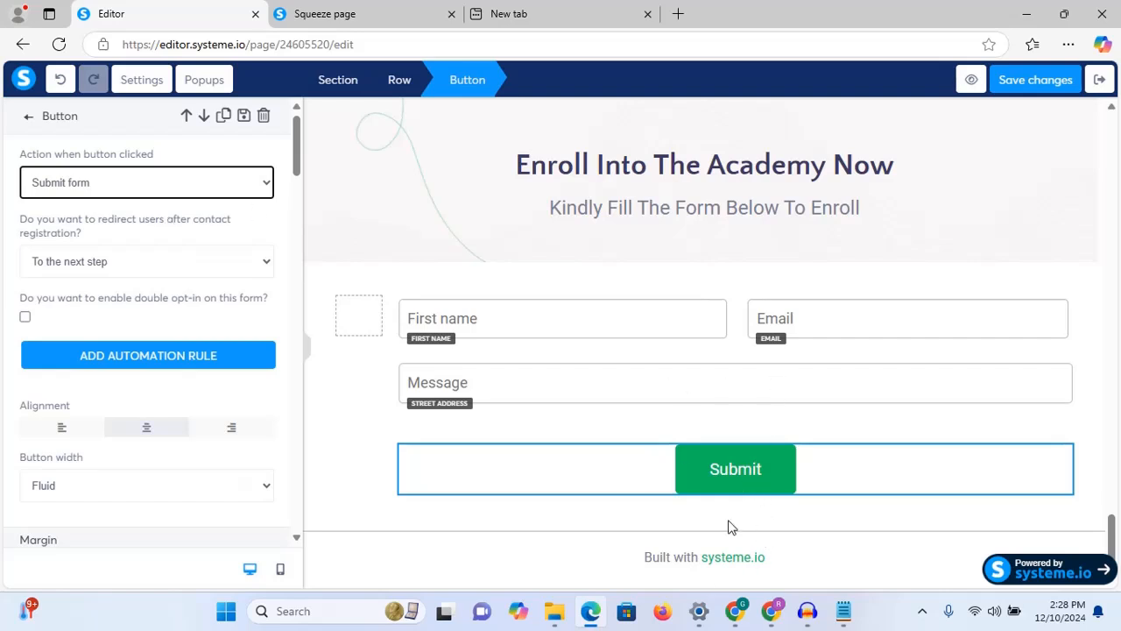
click(218, 183)
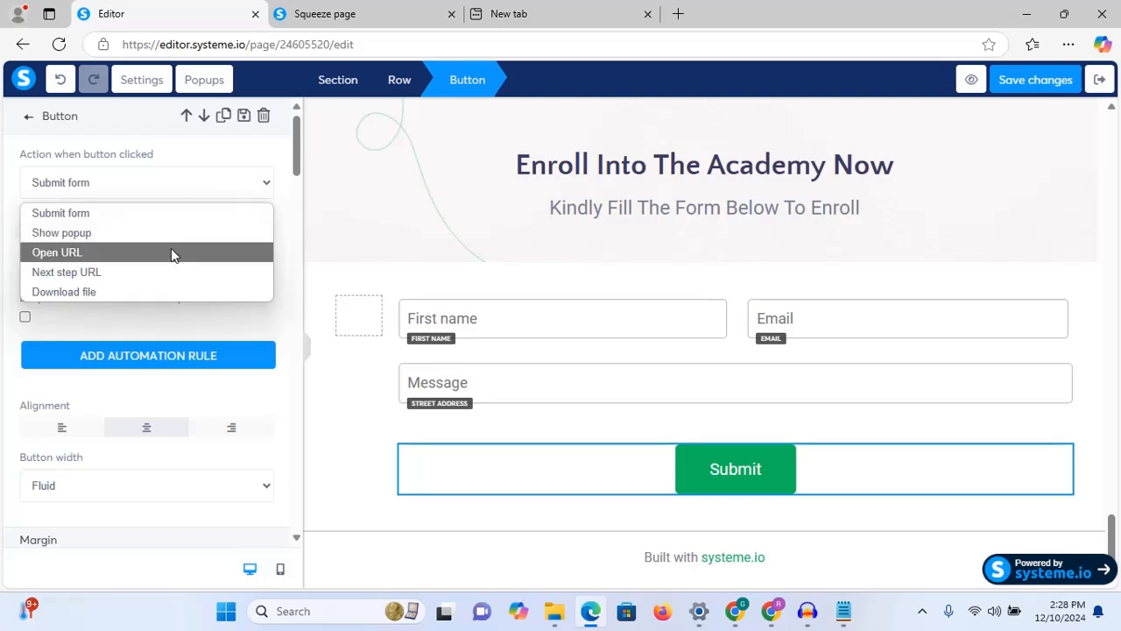
click(169, 270)
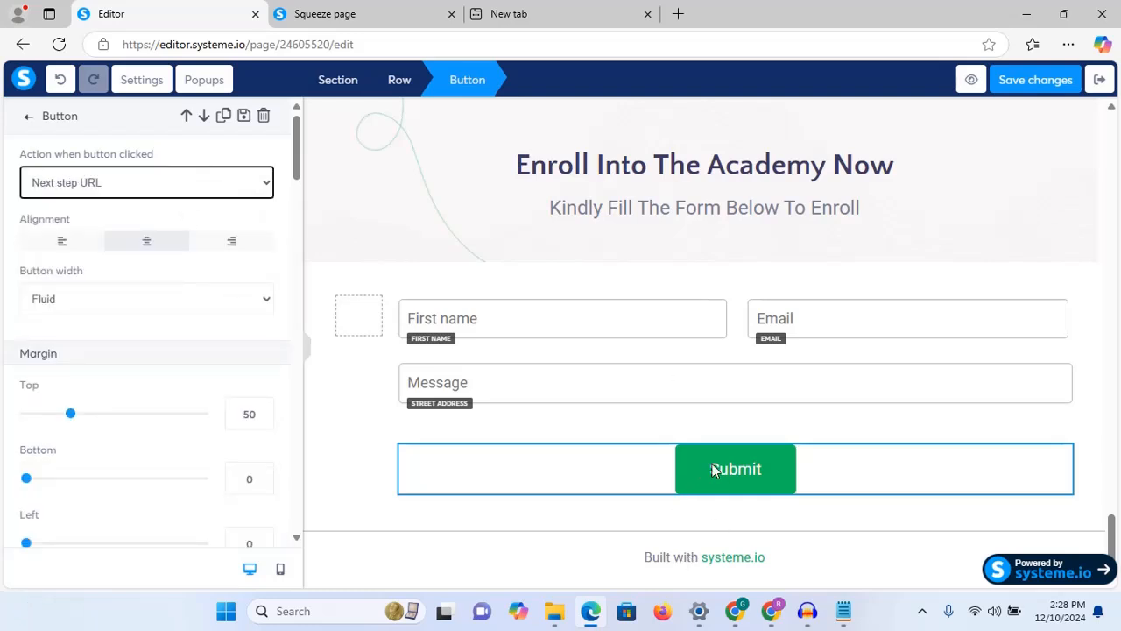
click(367, 18)
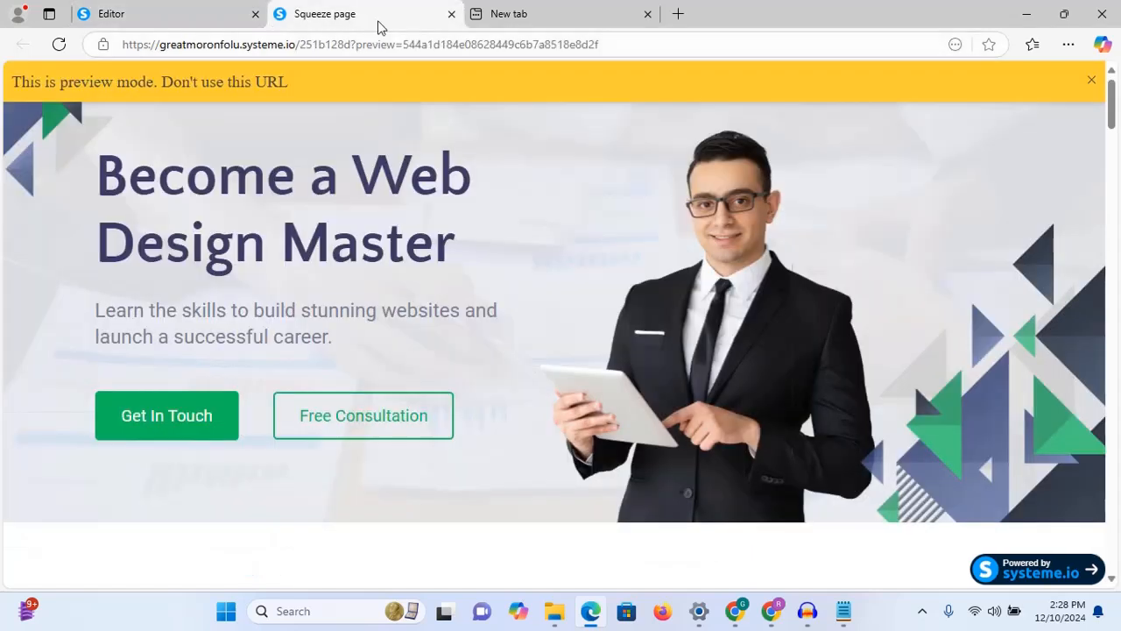
click(195, 12)
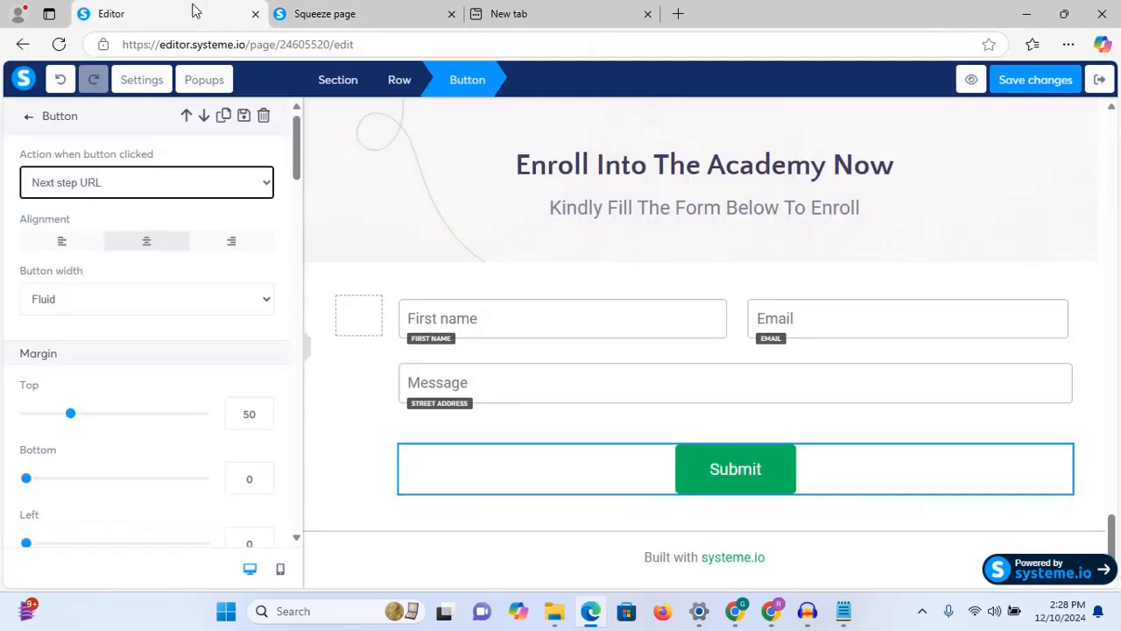
Step: Save the squeeze page changes and exit to the funnel's Squeeze page step options
click(1012, 88)
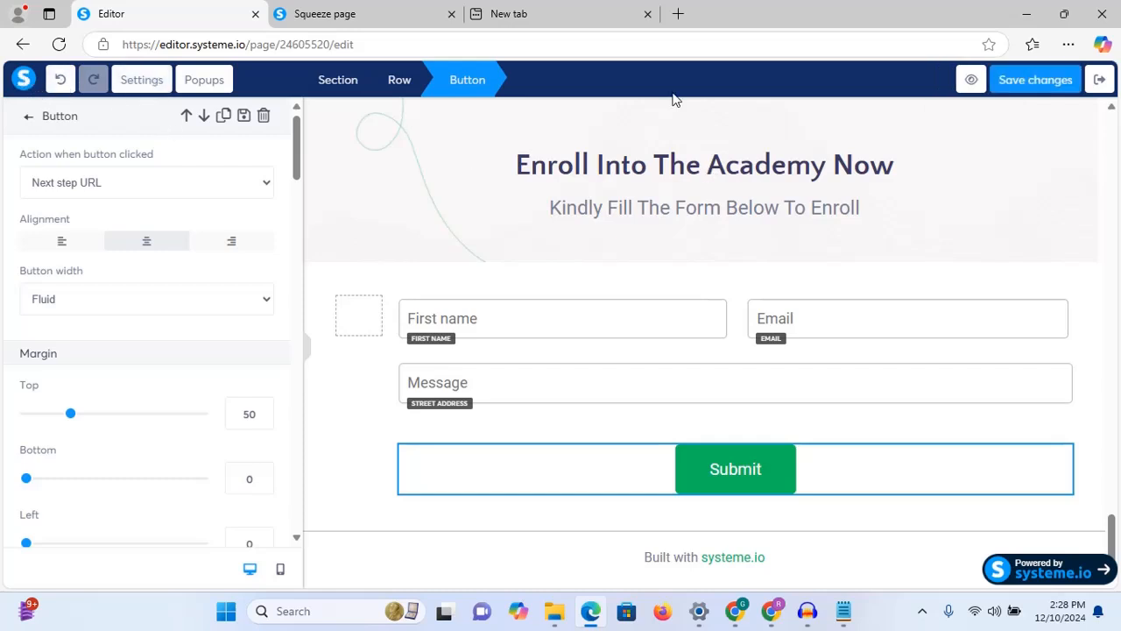
right_click(1100, 85)
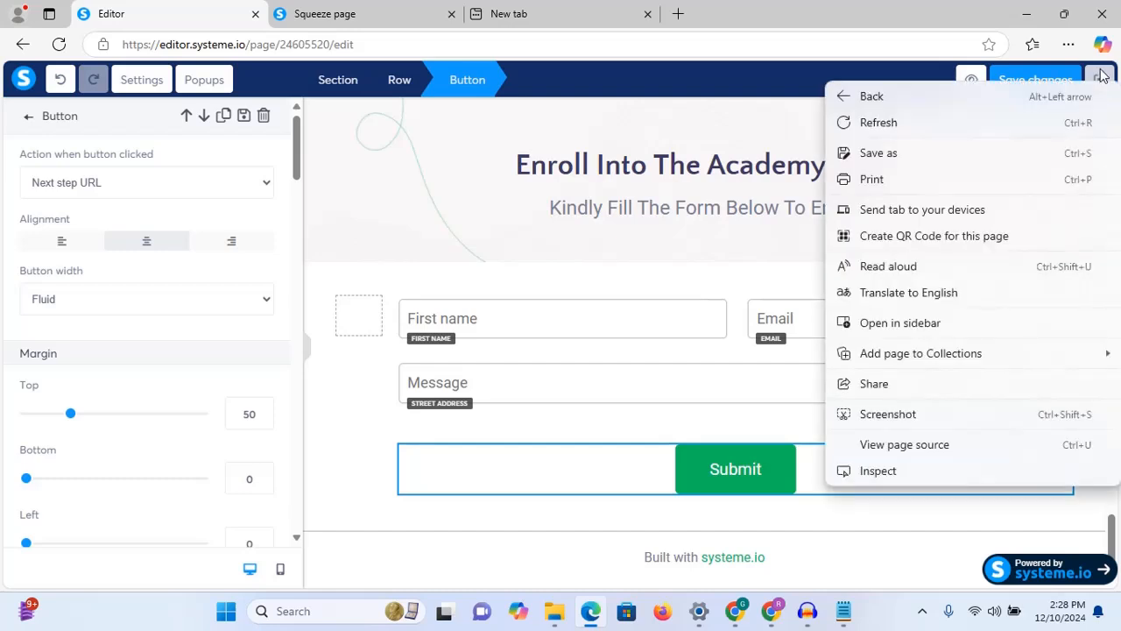
click(1102, 78)
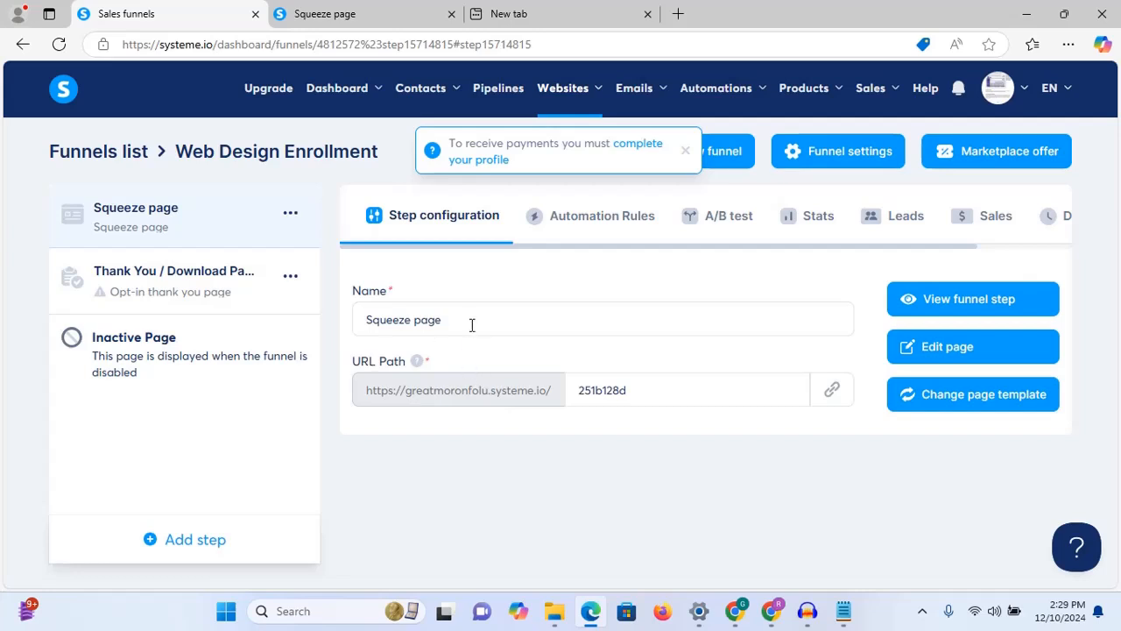
click(290, 212)
Step: In a new editor tab, set the Submit button action to Submit form and save
right_click(954, 347)
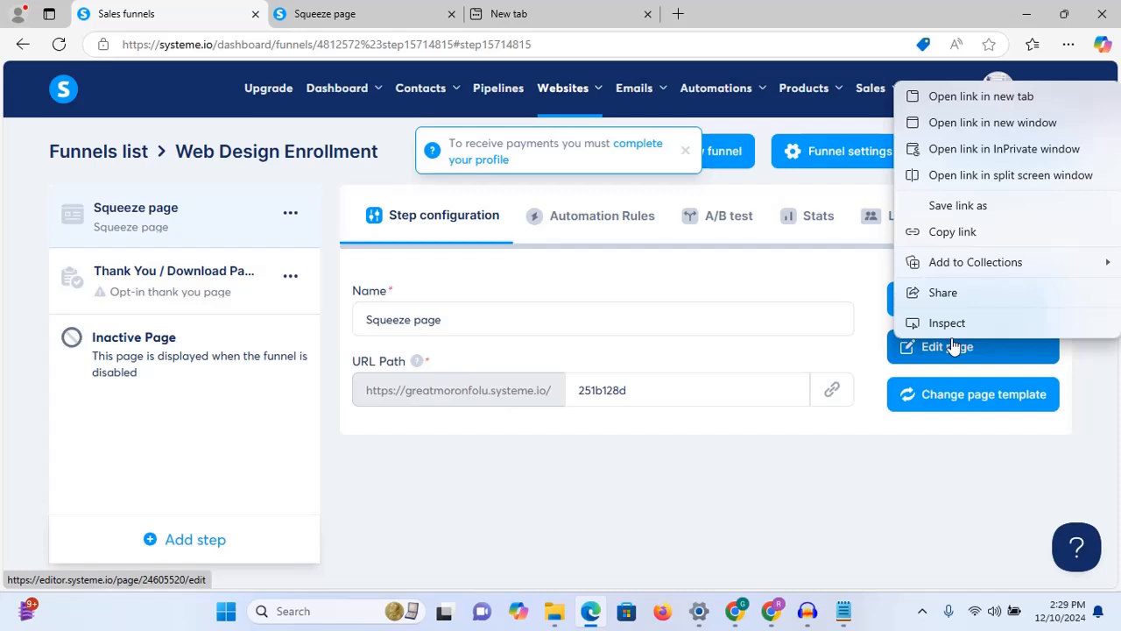
click(957, 96)
click(343, 12)
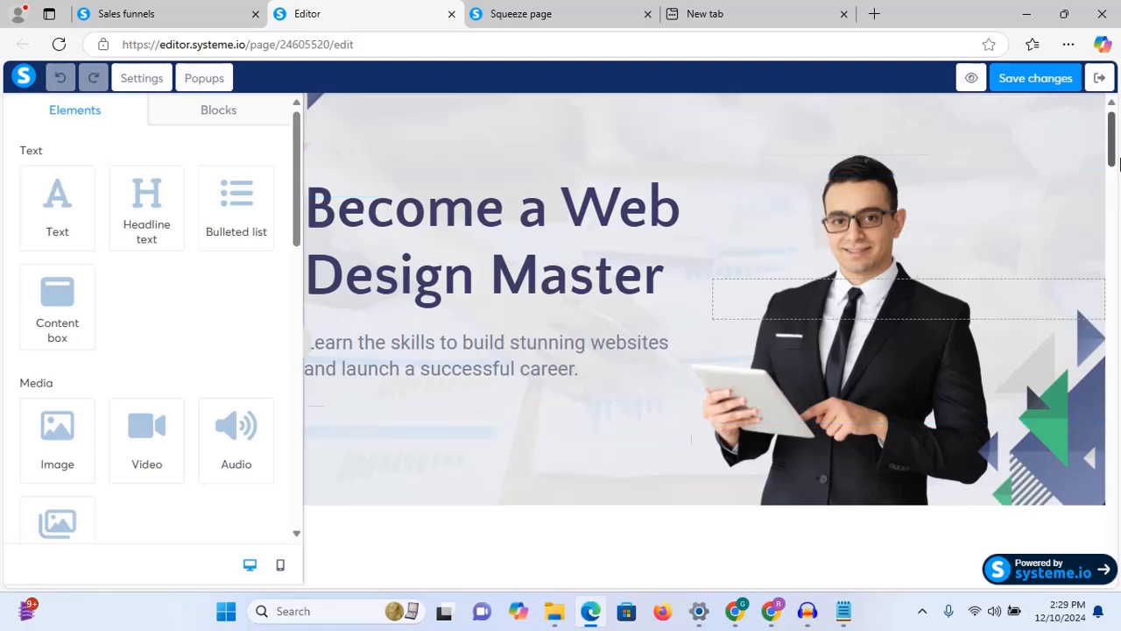
drag(1116, 133, 1117, 561)
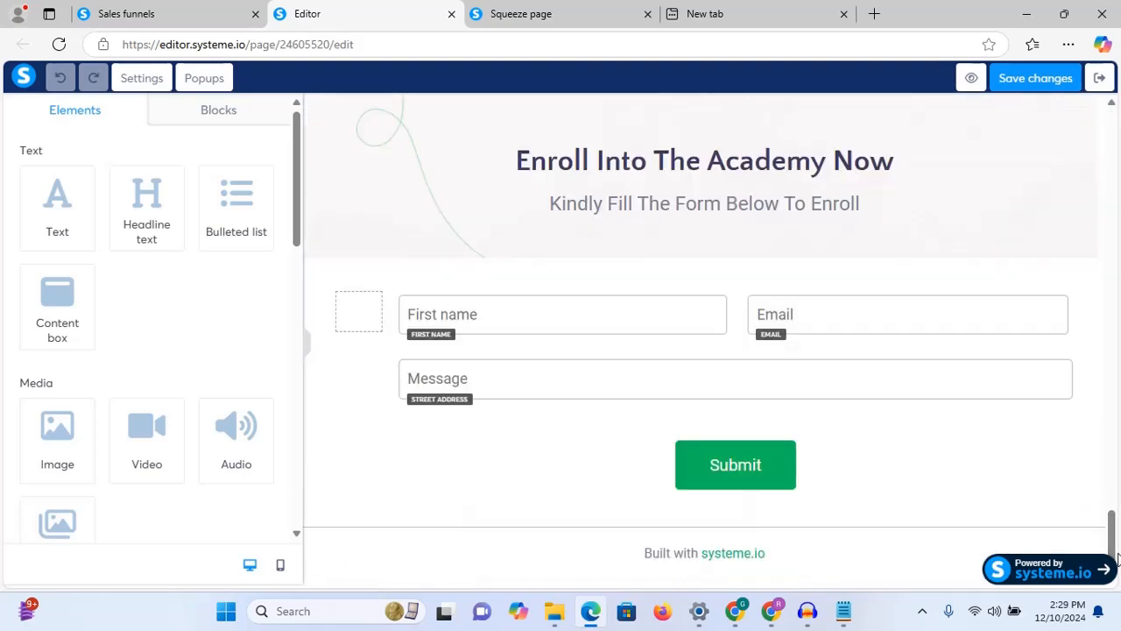
click(803, 465)
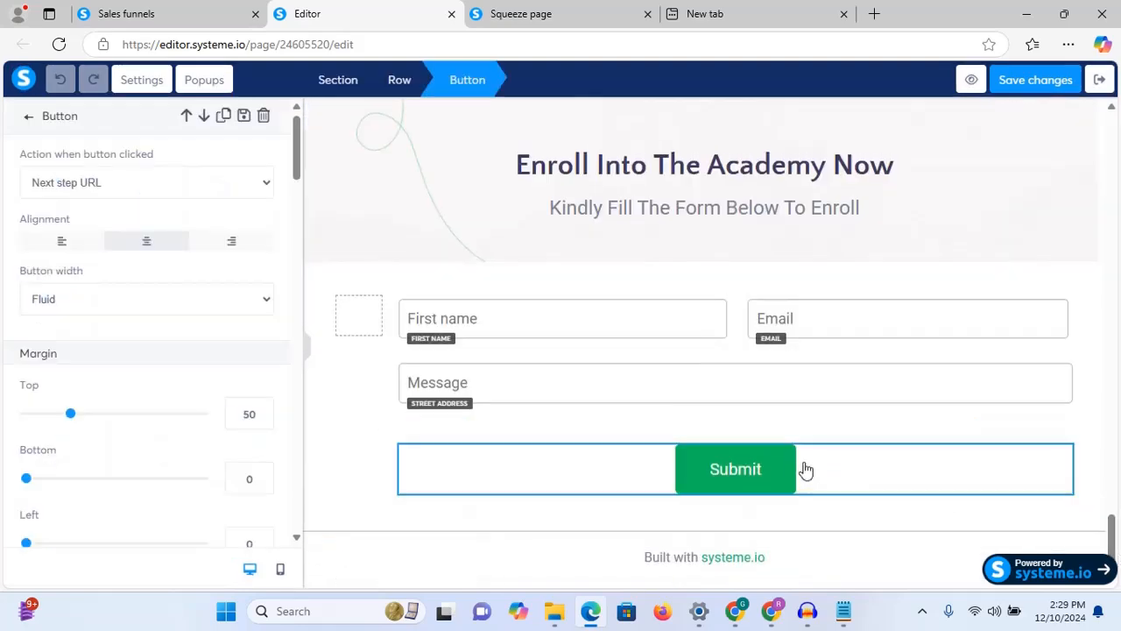
click(244, 182)
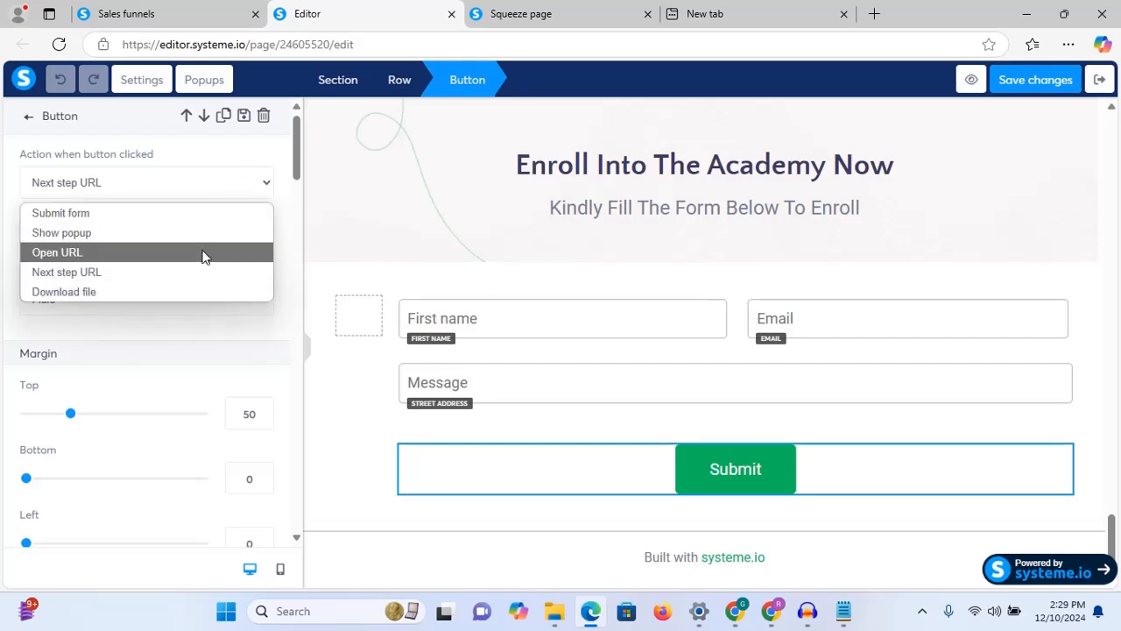
click(207, 213)
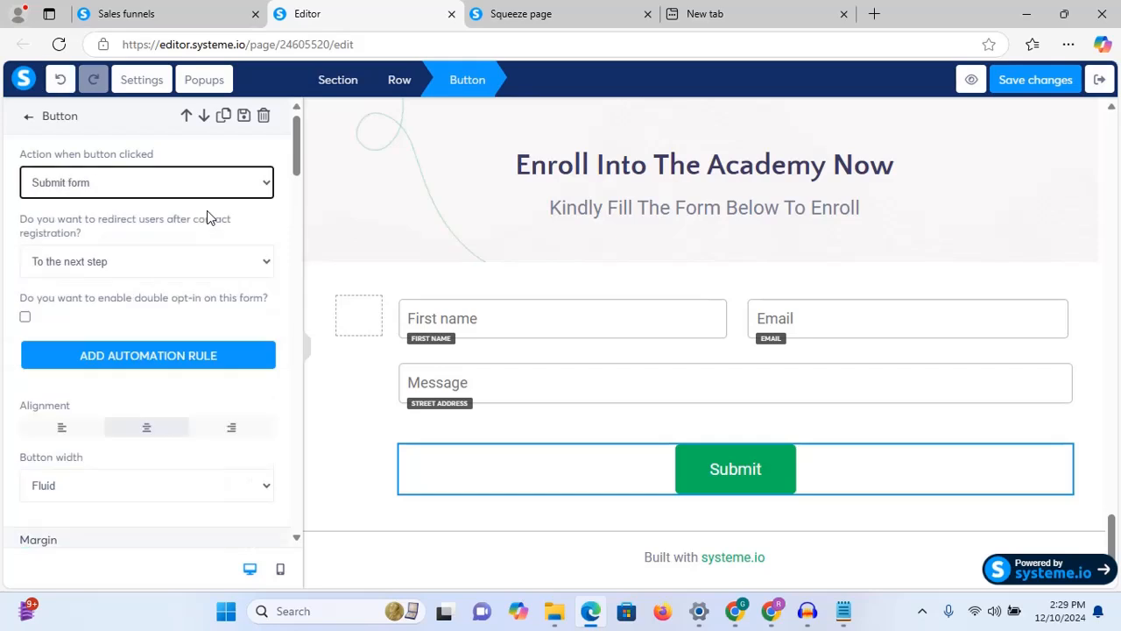
click(1030, 86)
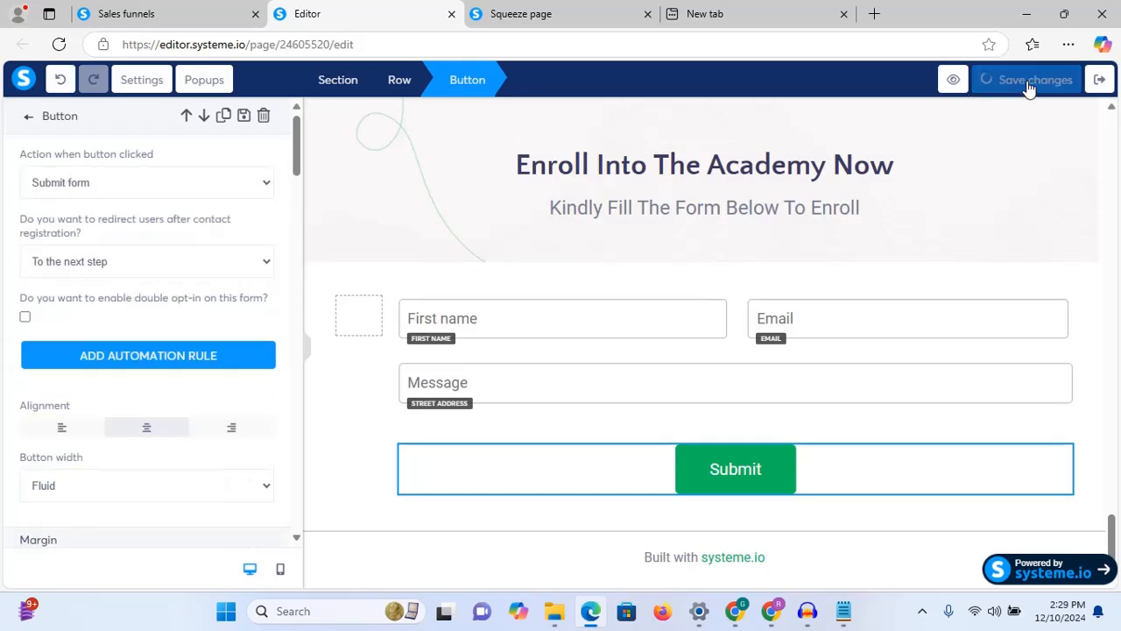
Step: Change the squeeze page URL path to 'webacademy' and copy the updated page link
click(145, 15)
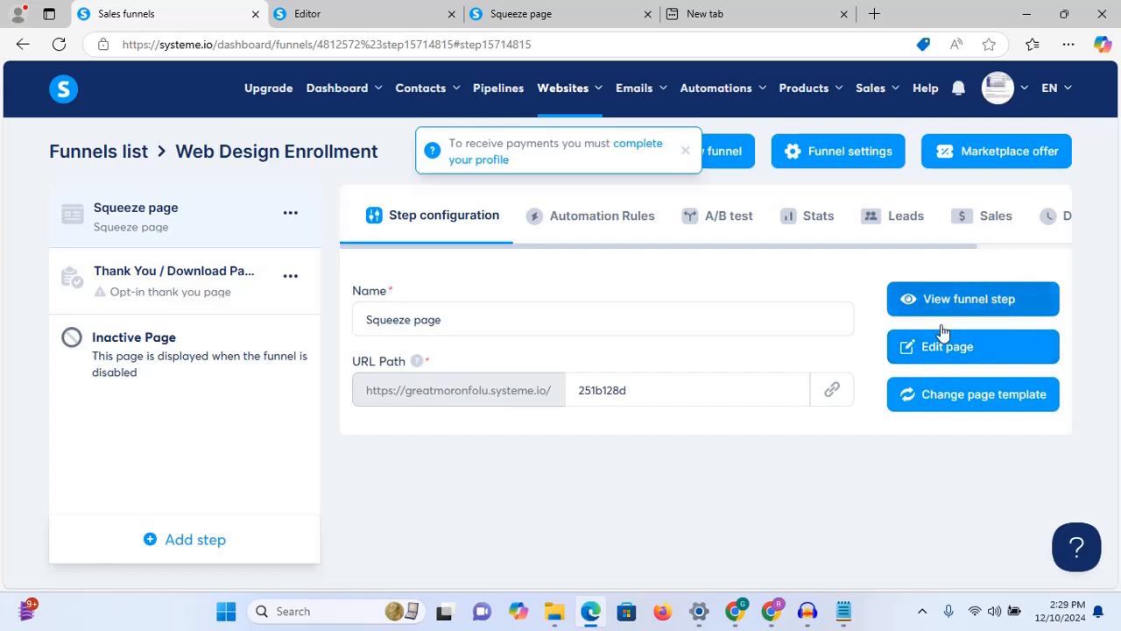
click(832, 394)
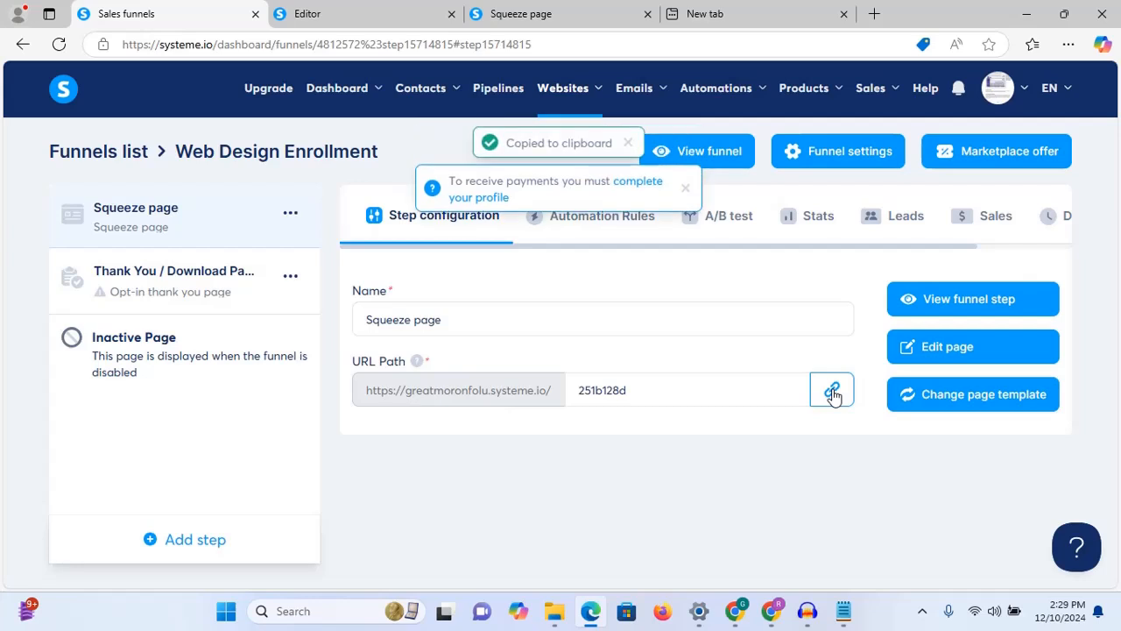
drag(700, 387, 580, 398)
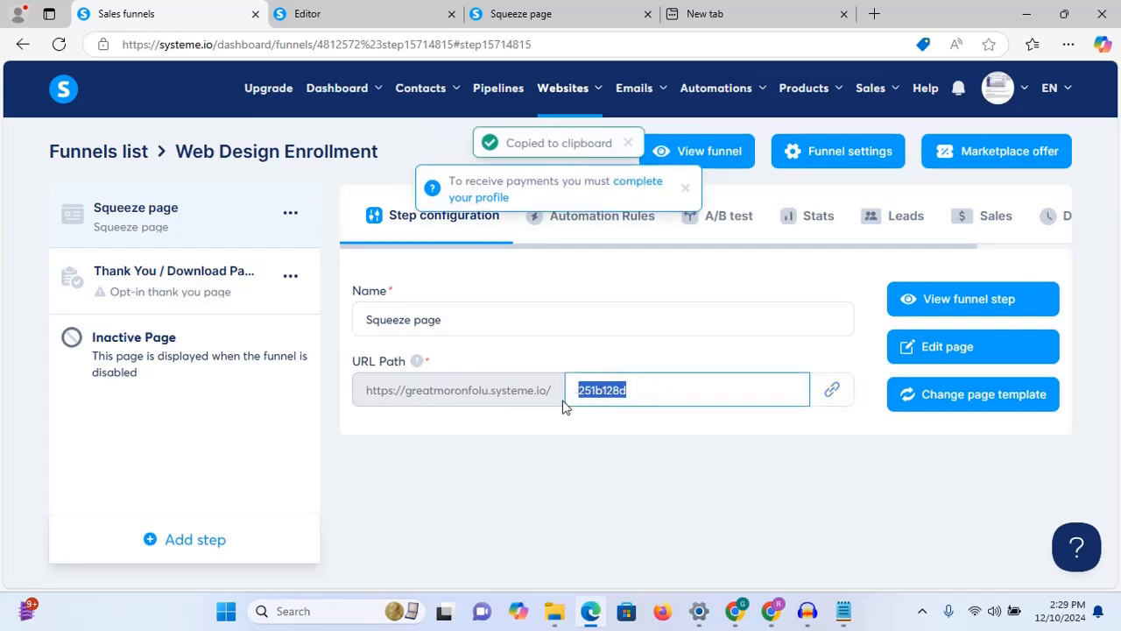
text(webaca)
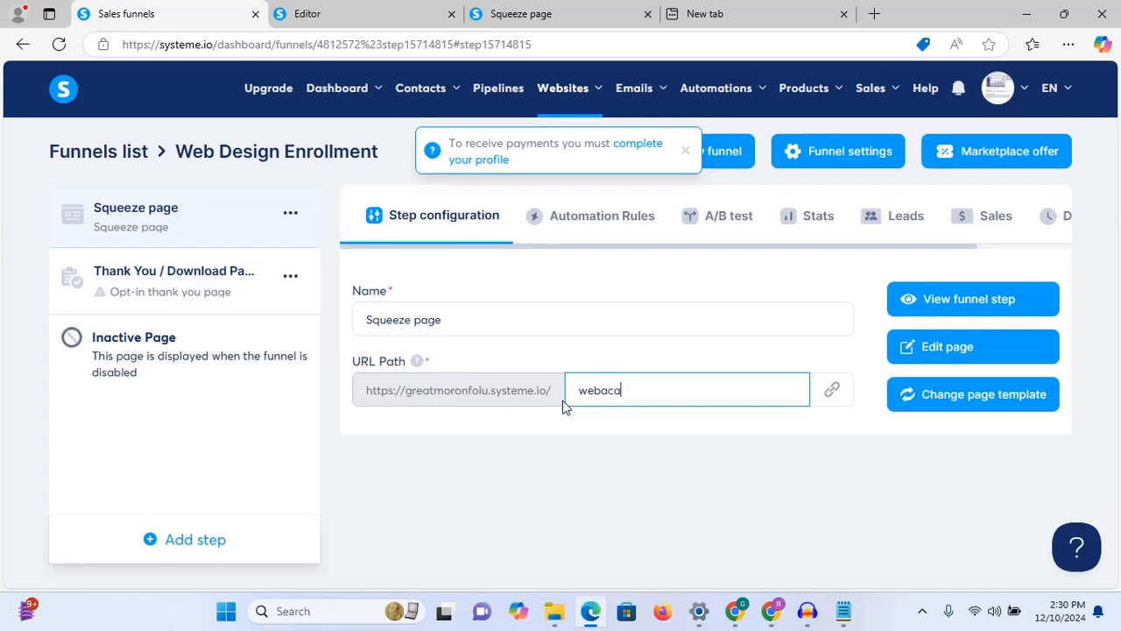
text(demy)
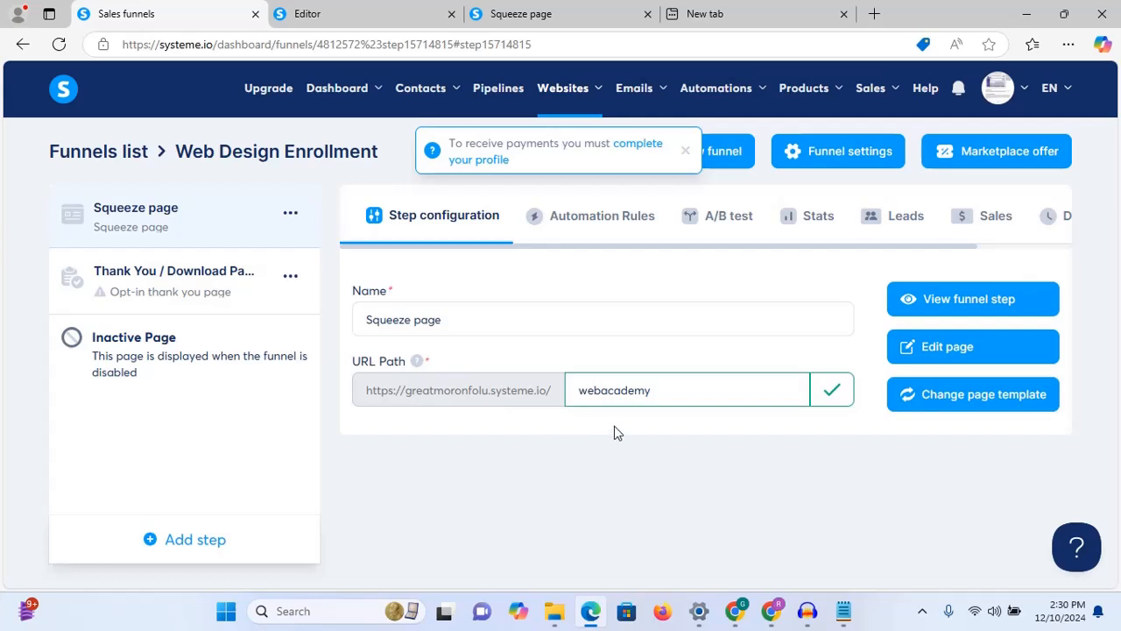
click(858, 488)
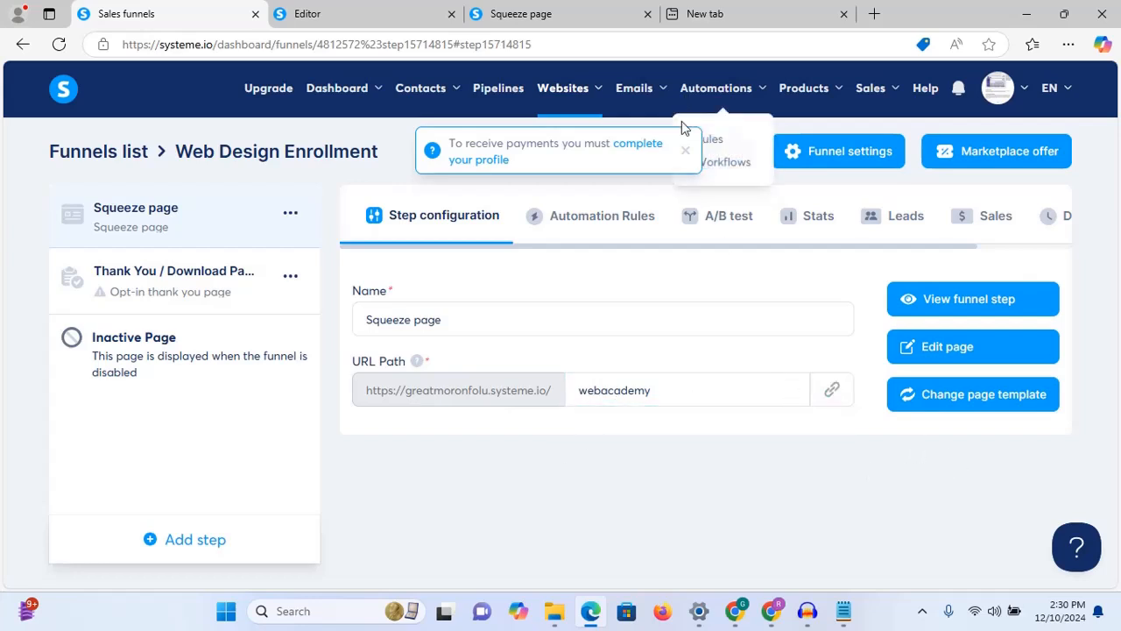
click(686, 151)
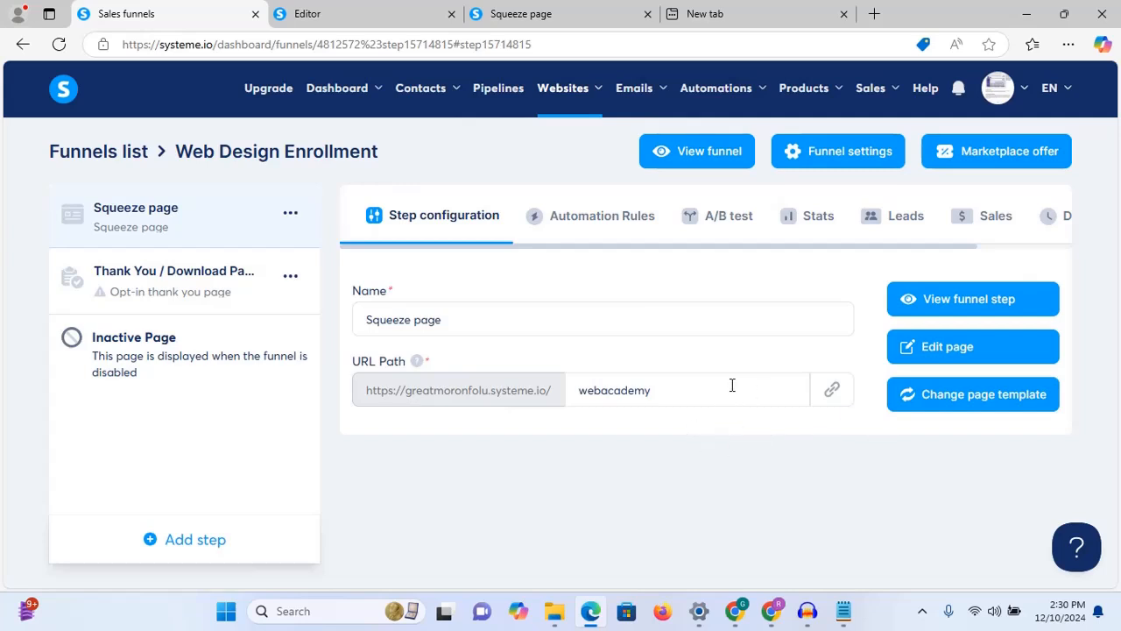
click(825, 393)
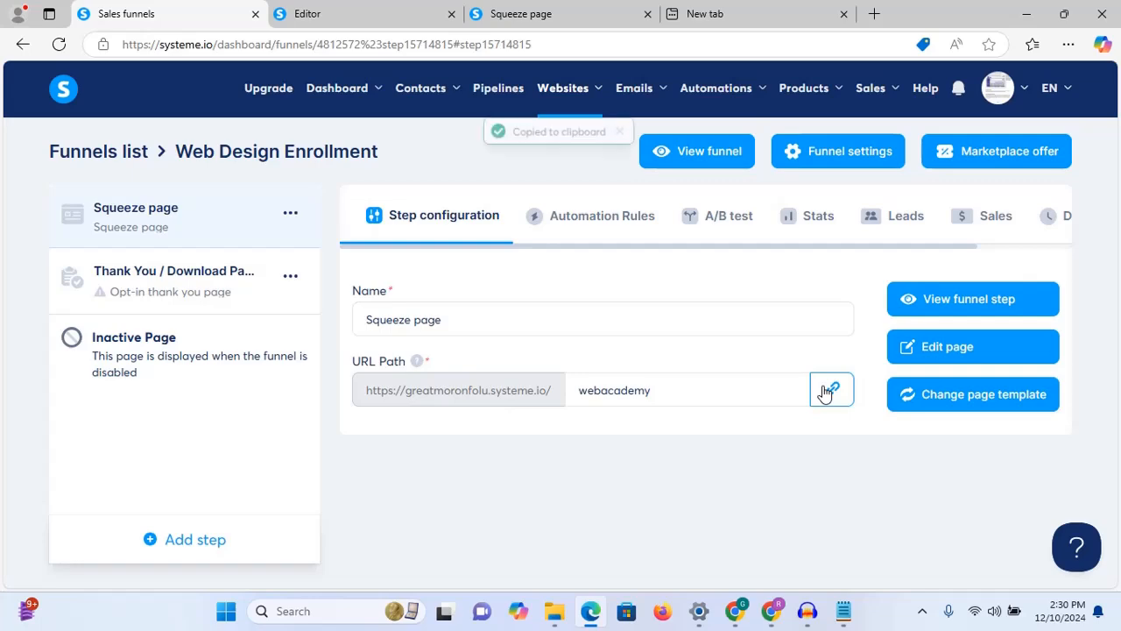
Step: Load the copied webacademy squeeze page address in the empty tab and scroll to the form
click(749, 9)
key(ctrl+v)
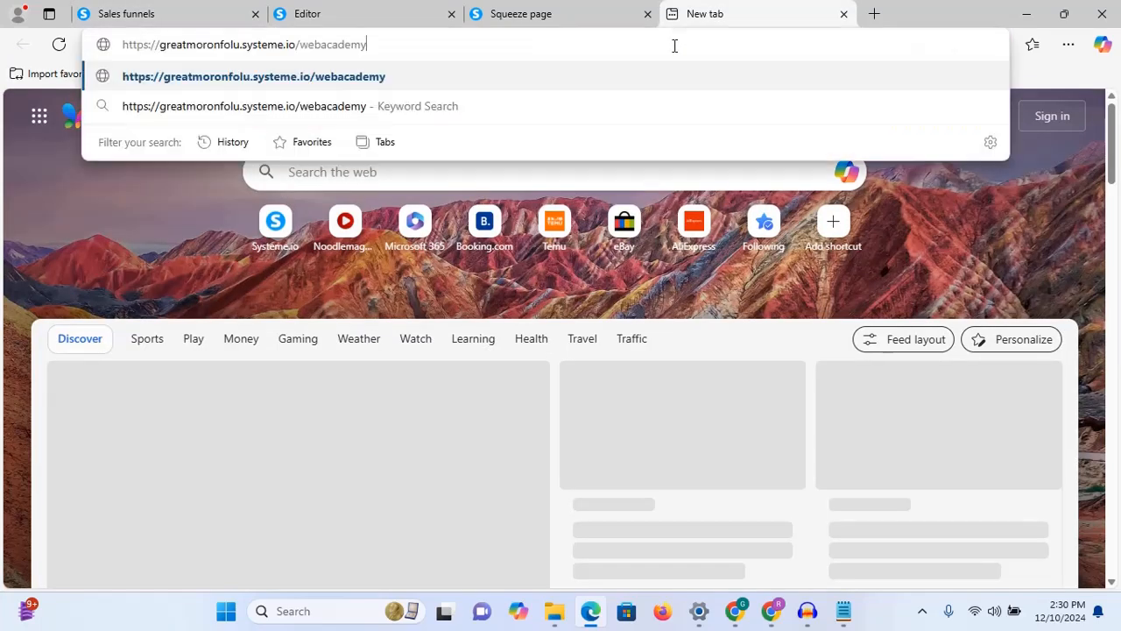
key(Return)
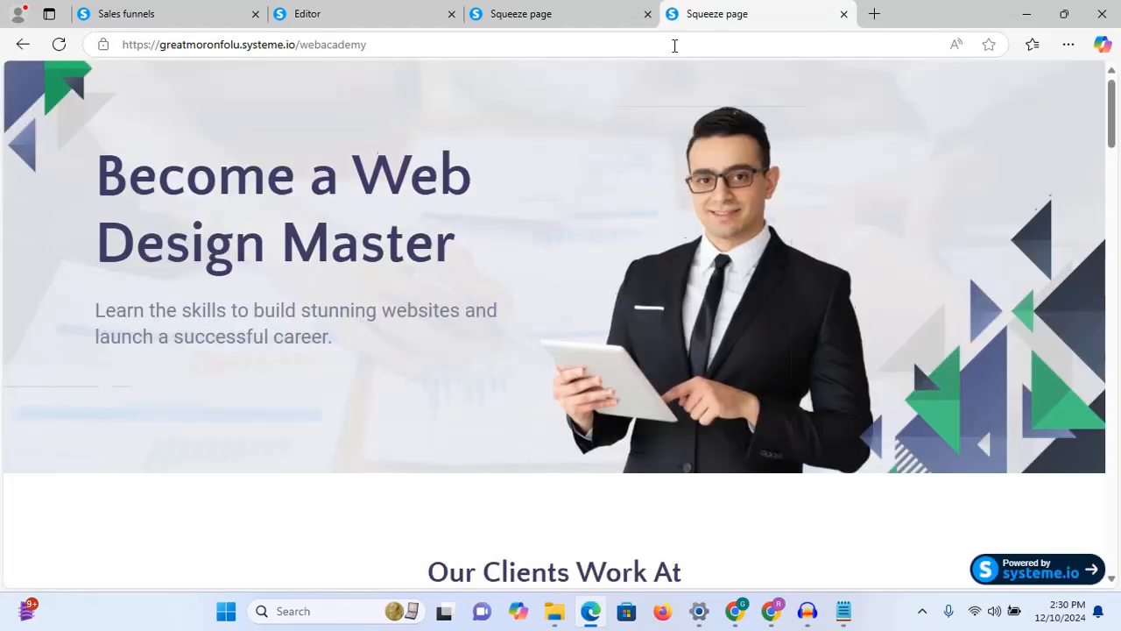
key(Down)
key(Down)
key(Down)
key(Down)
key(Down)
key(Down)
key(Down)
key(Down)
key(Down)
key(Down)
key(Down)
key(Down)
key(Down)
key(Down)
key(Down)
key(Down)
key(Down)
key(Down)
key(Down)
key(Down)
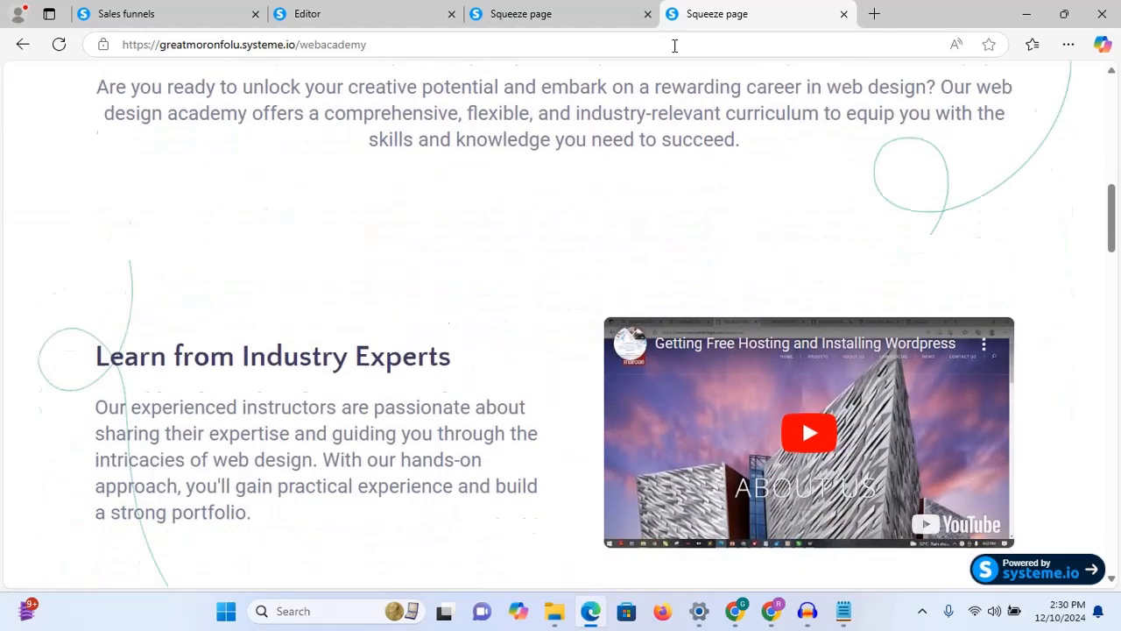
key(Down)
key(Down)
key(Down)
key(Up)
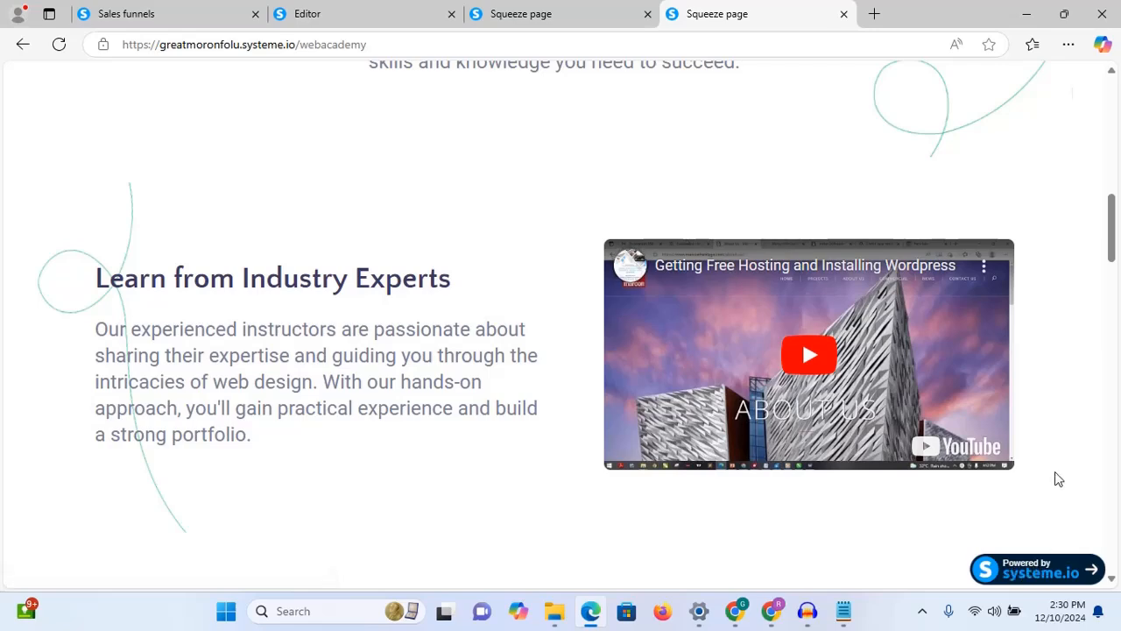
scroll(1056, 478, up, 8)
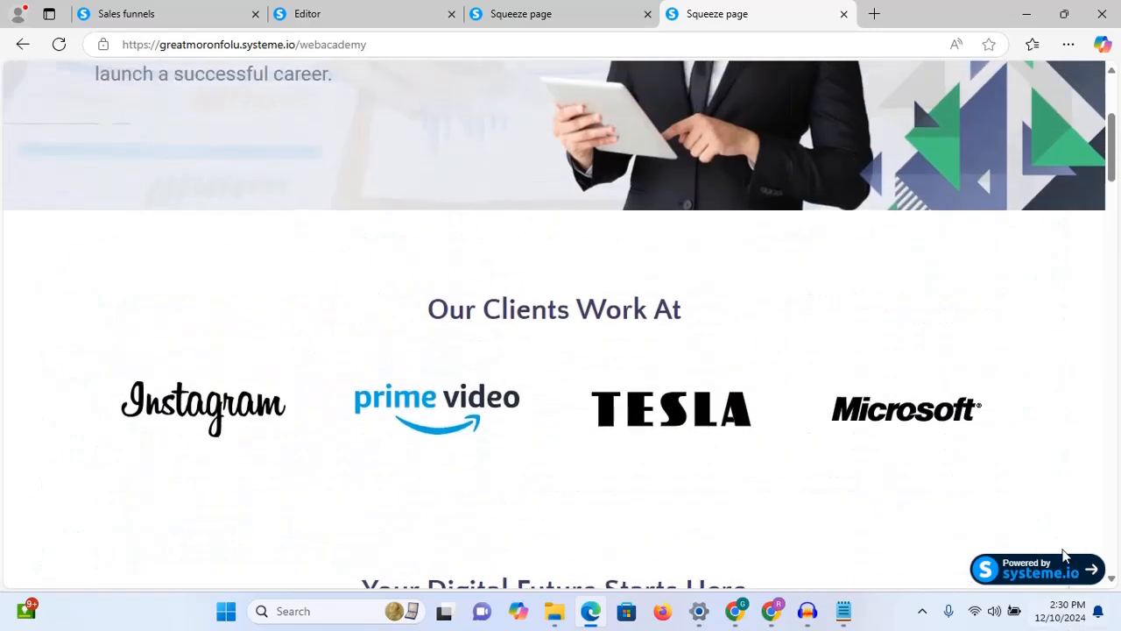
scroll(1060, 565, down, 7)
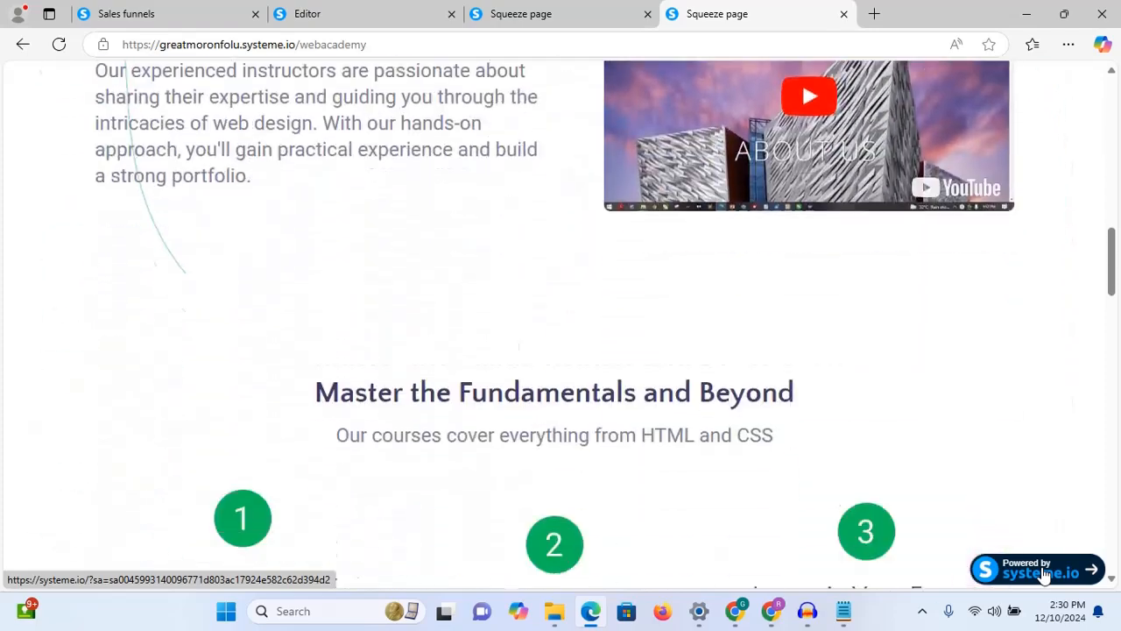
scroll(1044, 574, down, 10)
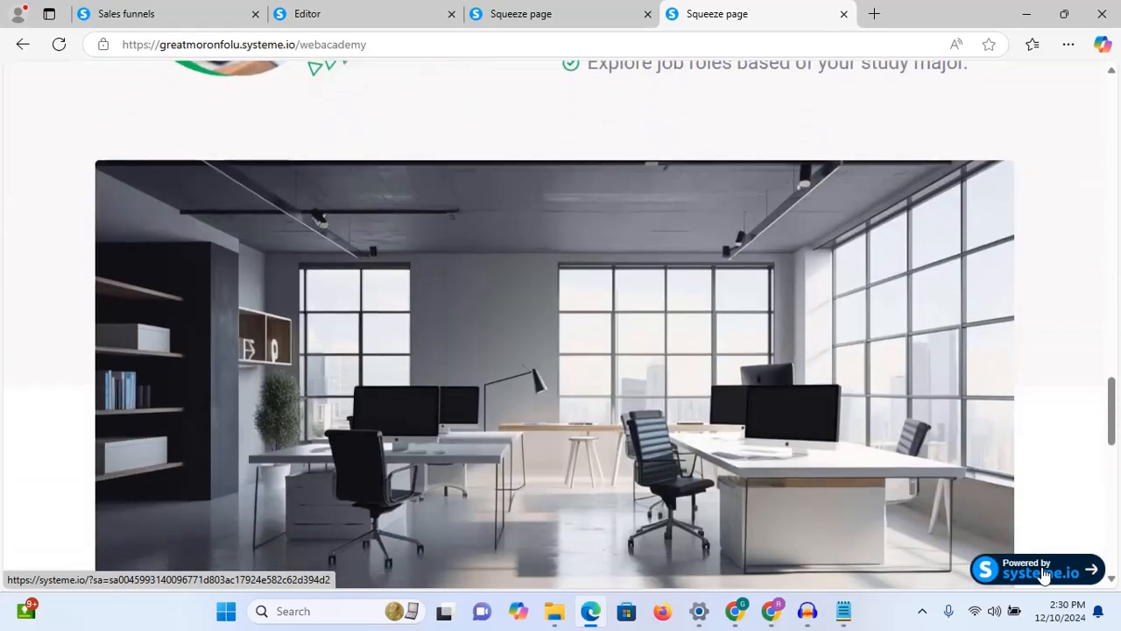
scroll(1045, 573, down, 10)
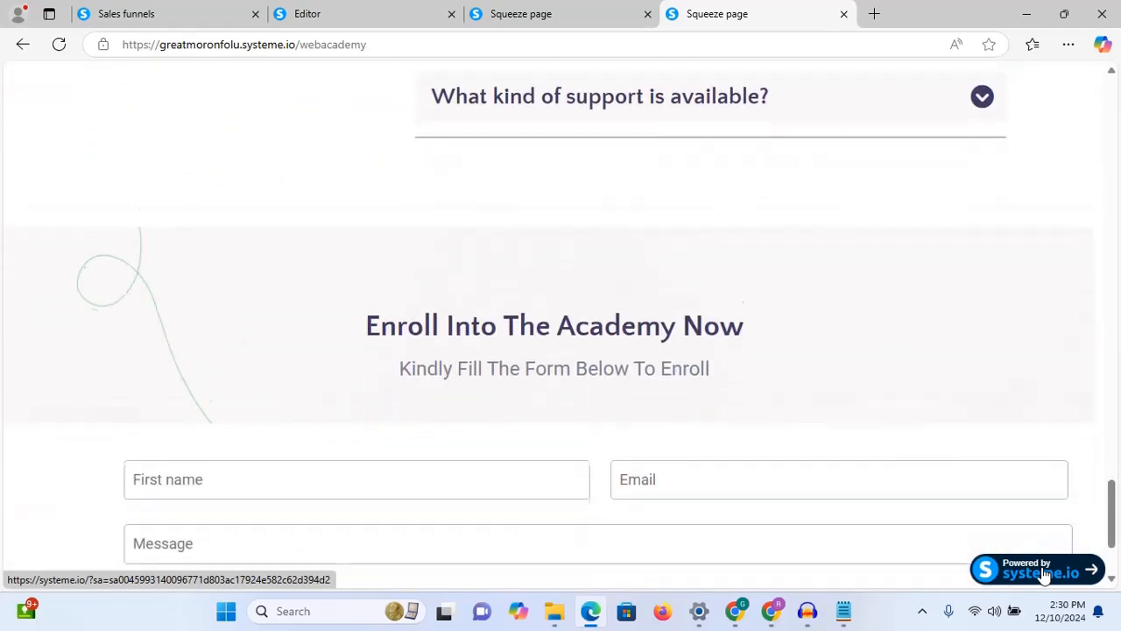
scroll(1044, 574, down, 3)
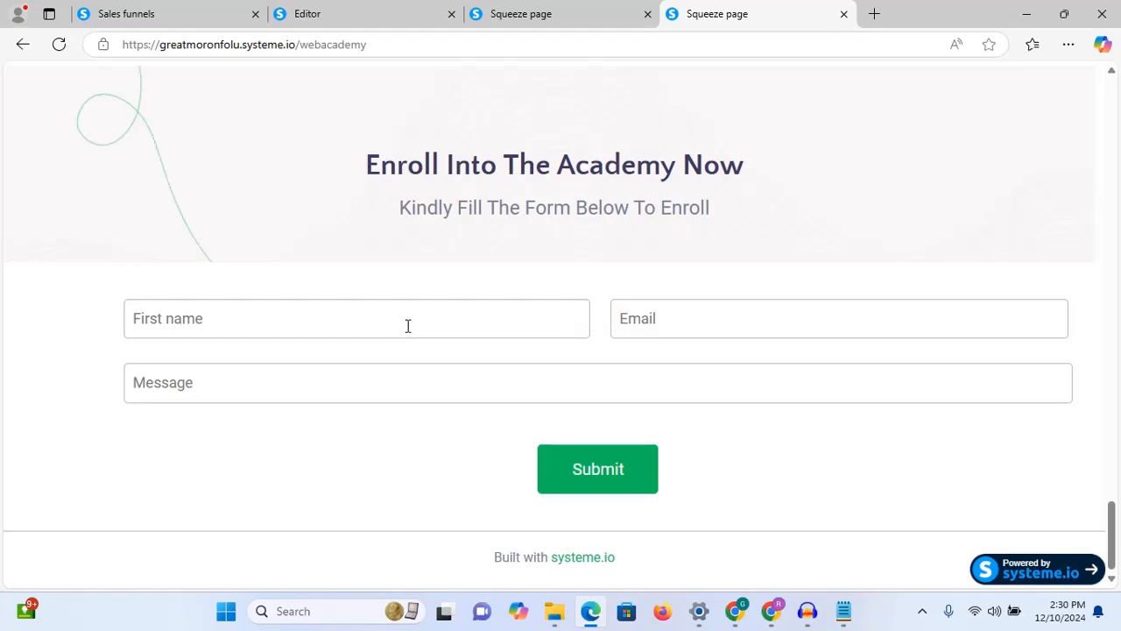
Step: Fill in a test first name, e-mail address and message, then submit the form
click(378, 311)
text(B)
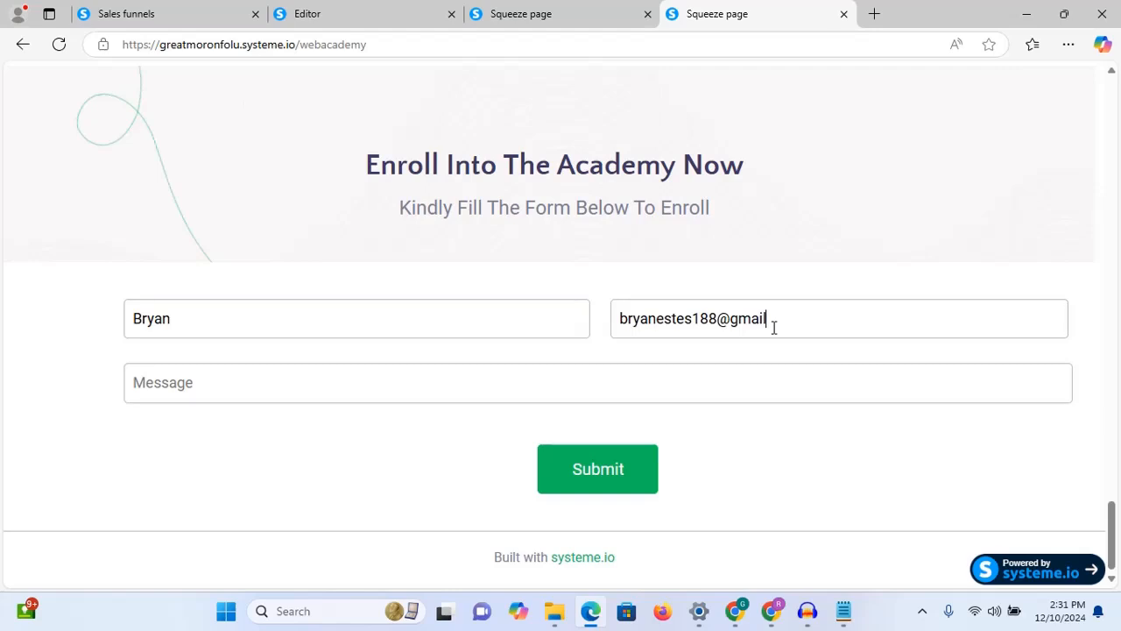
text(I)
text( want )
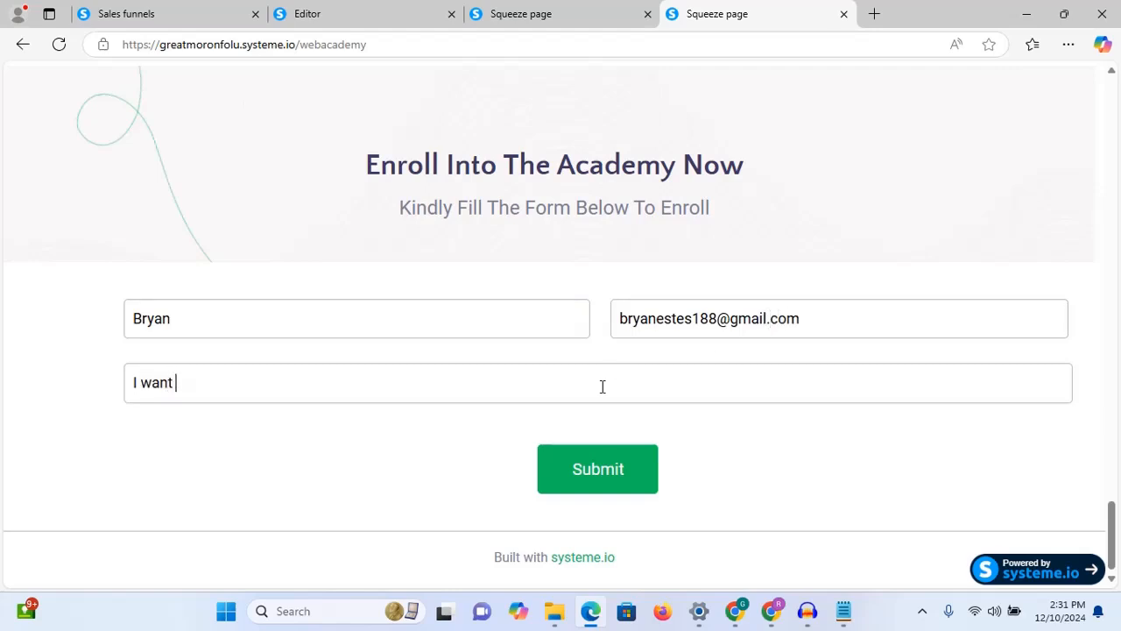
text(to enroll)
click(597, 474)
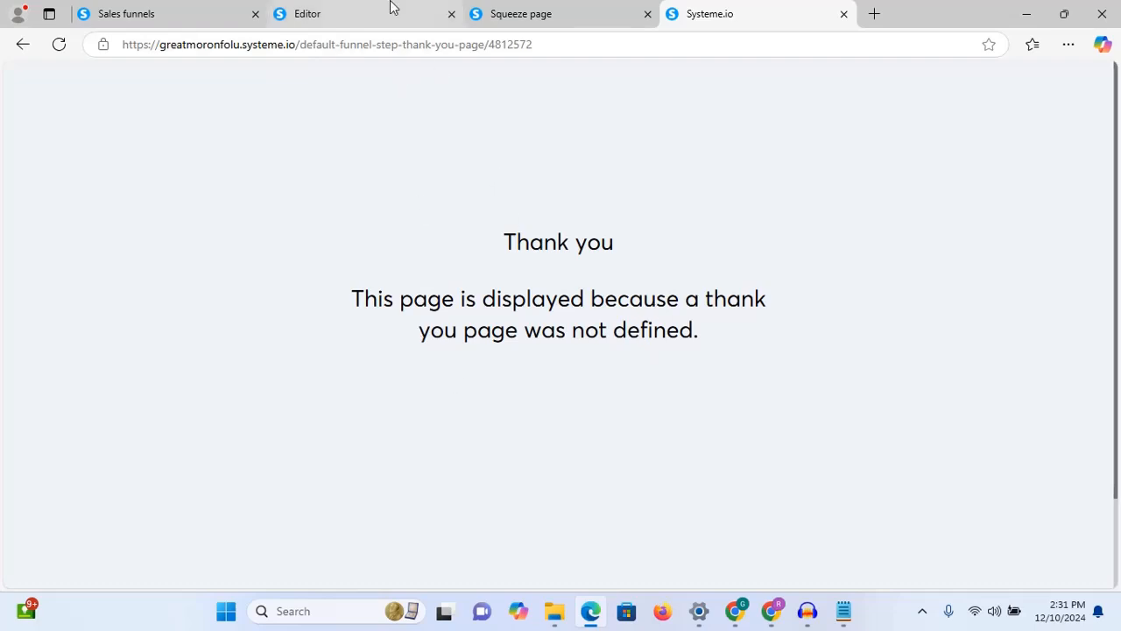
Step: Open the Systeme.io main dashboard in a new tab and move that tab to the front
click(170, 17)
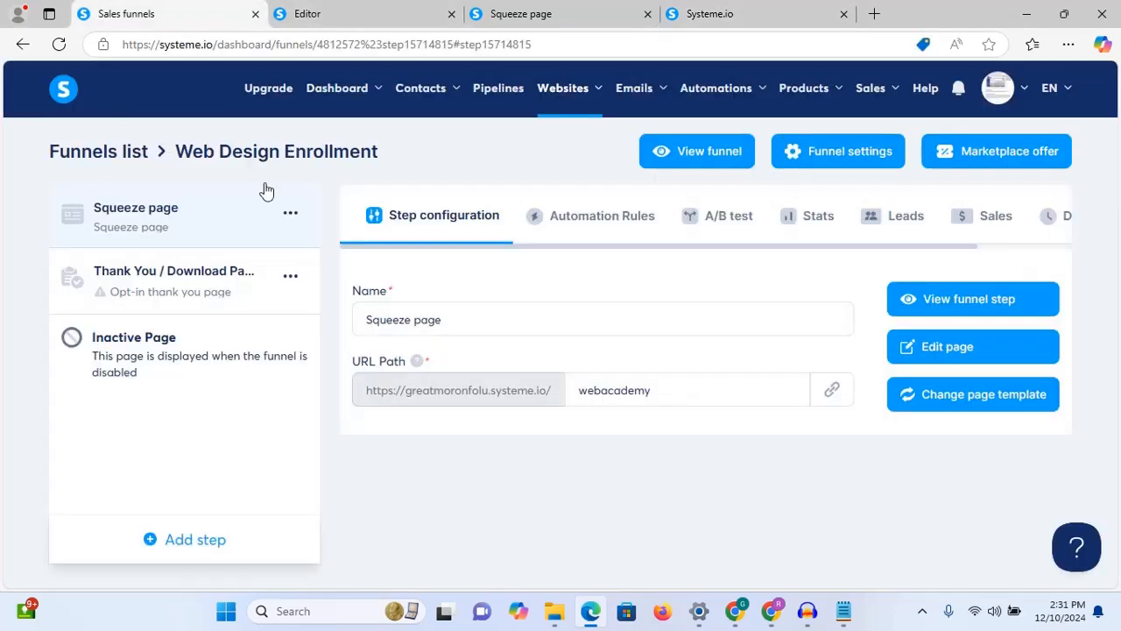
mouse_move(364, 95)
right_click(338, 143)
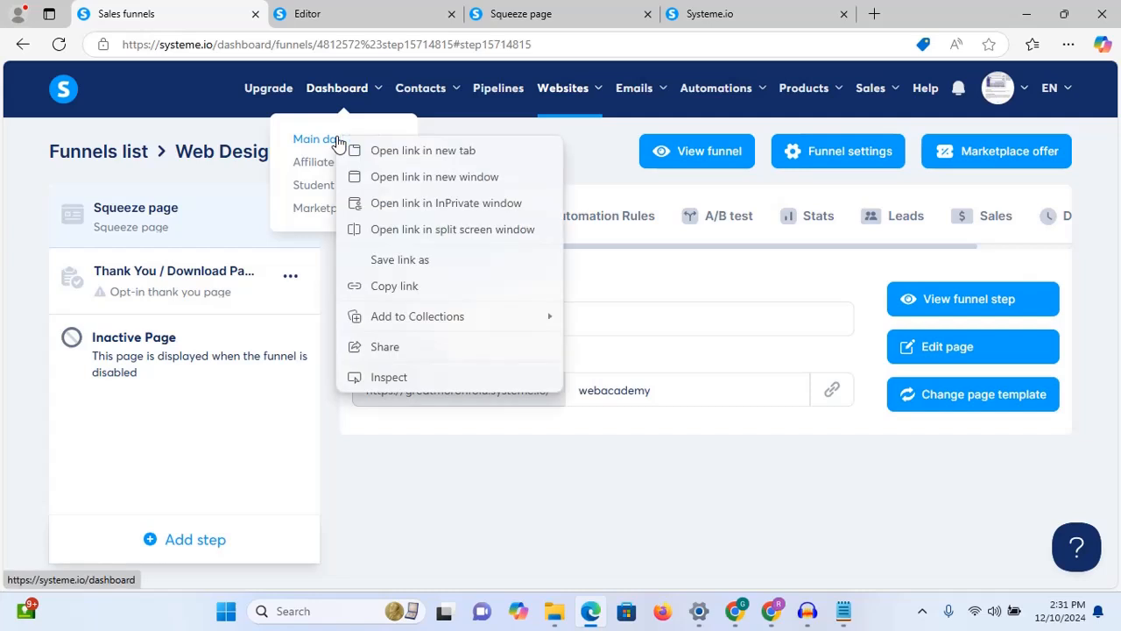
click(355, 148)
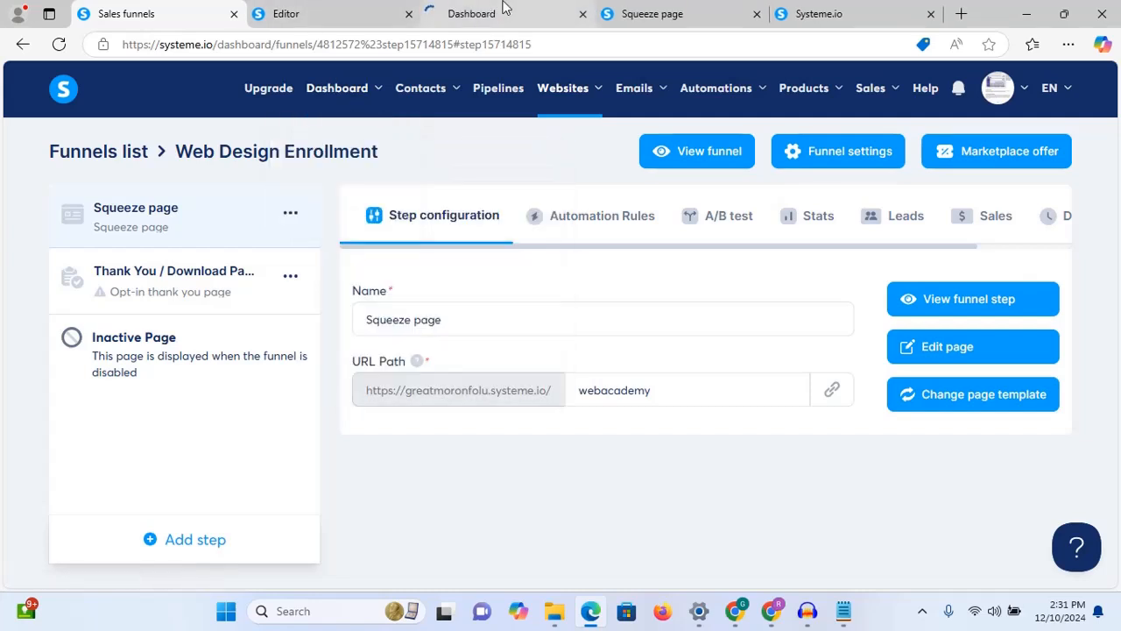
drag(503, 9, 187, 11)
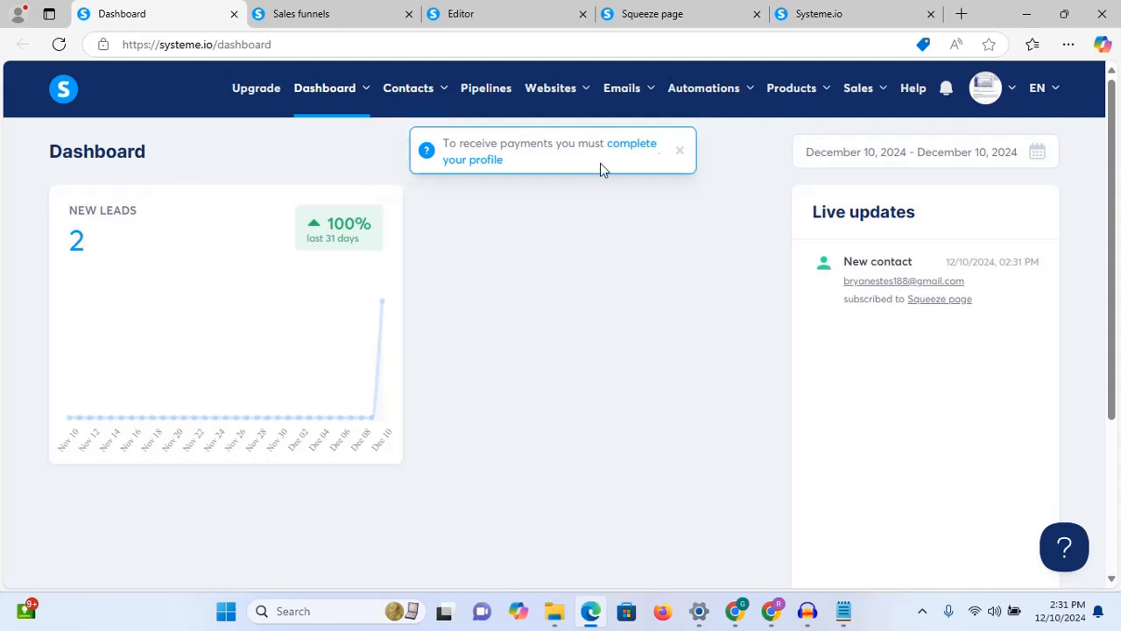
Step: Dismiss the payment profile notice and confirm the test sign-up is listed under Contacts
click(681, 150)
mouse_move(443, 95)
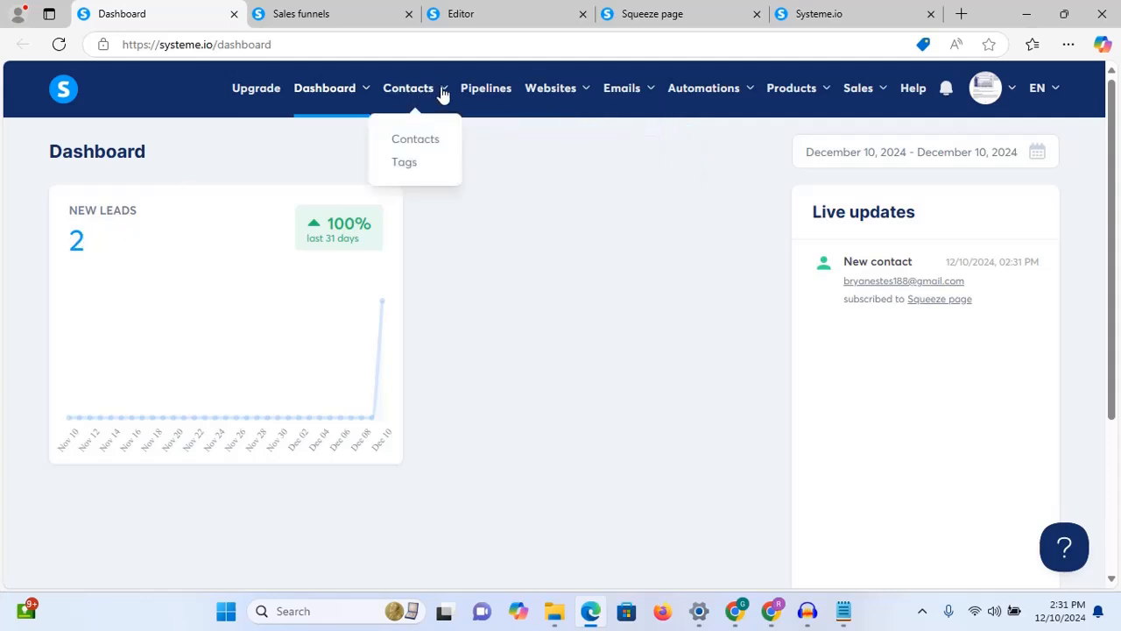
click(433, 139)
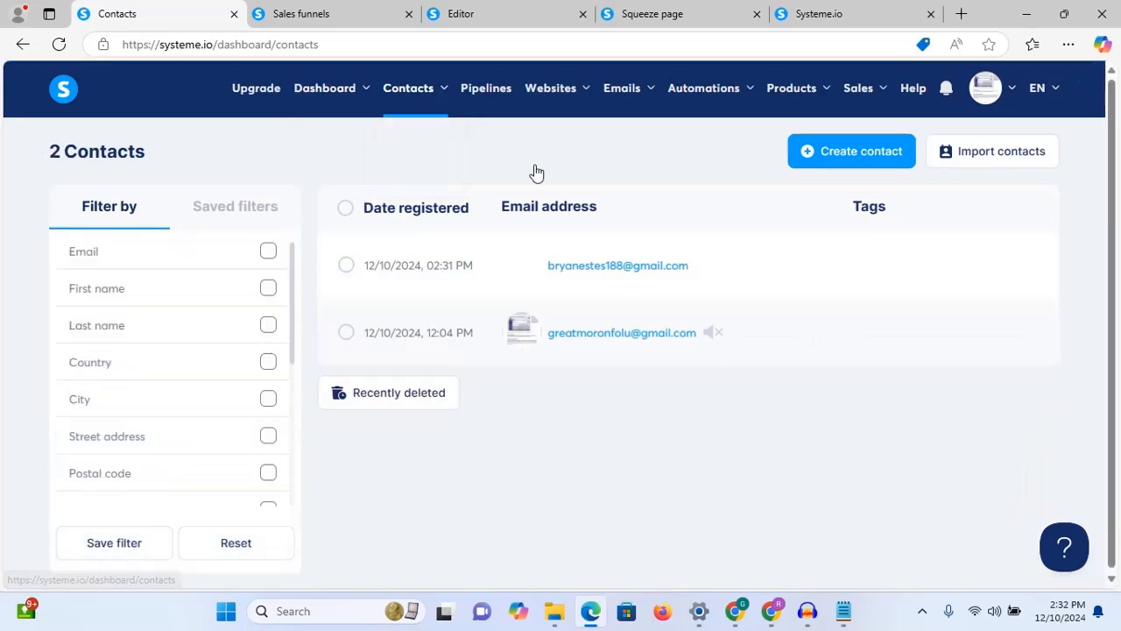
mouse_move(581, 330)
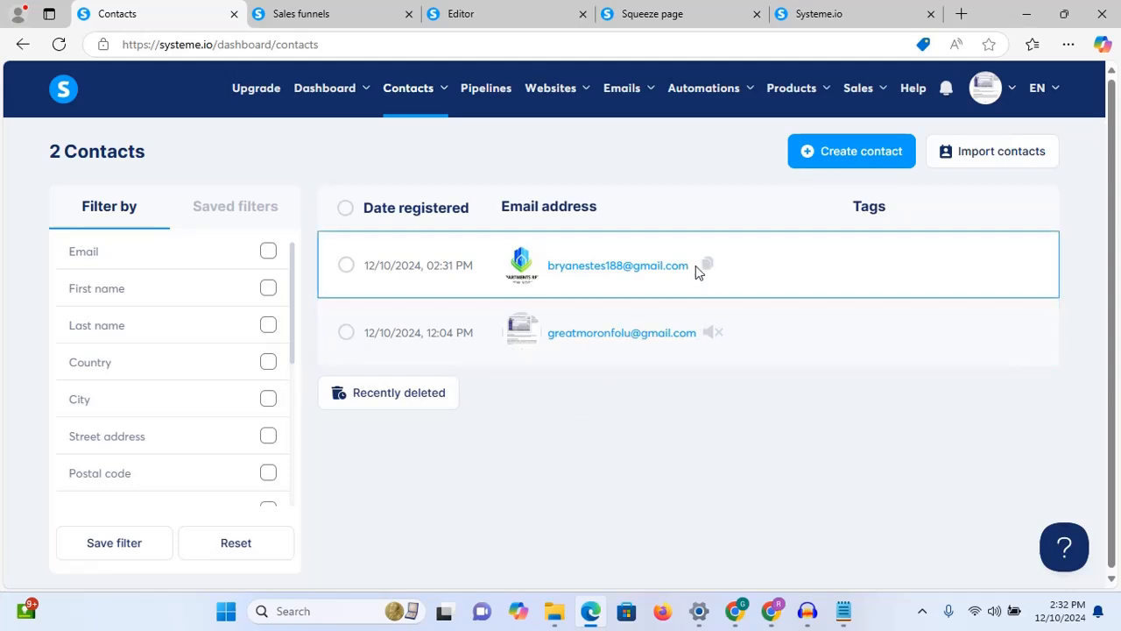
mouse_move(615, 267)
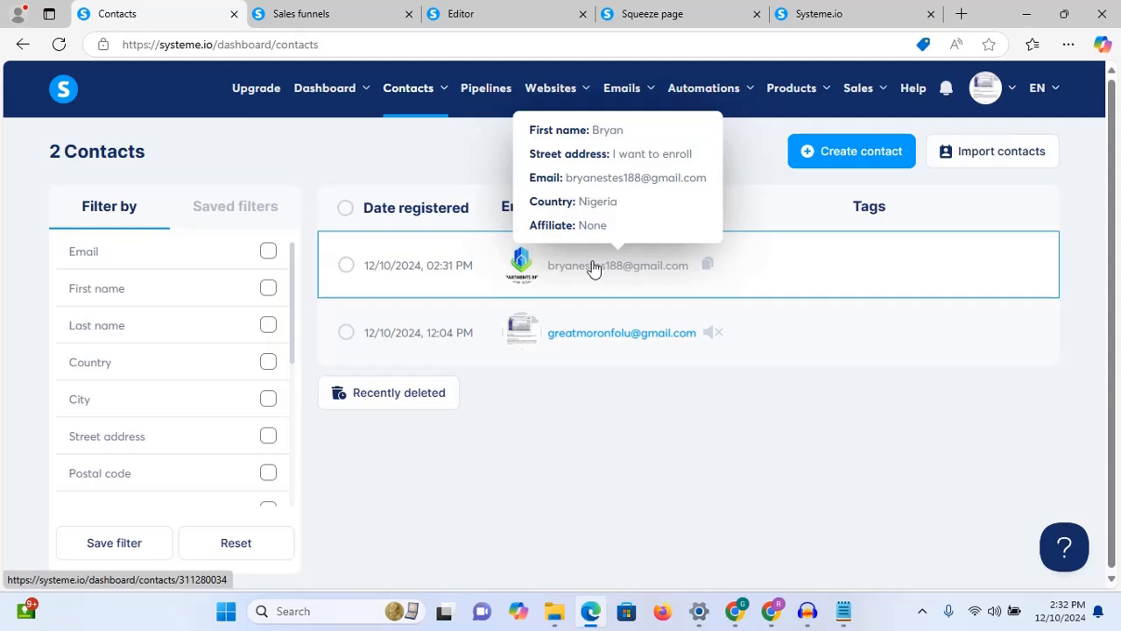
mouse_move(619, 91)
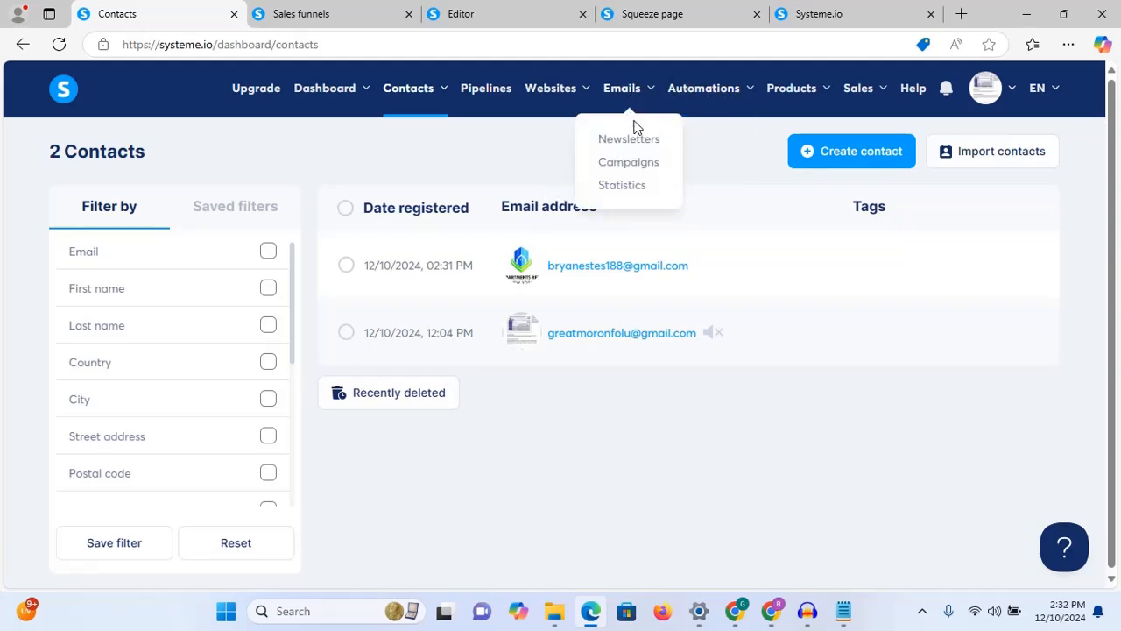
mouse_move(728, 100)
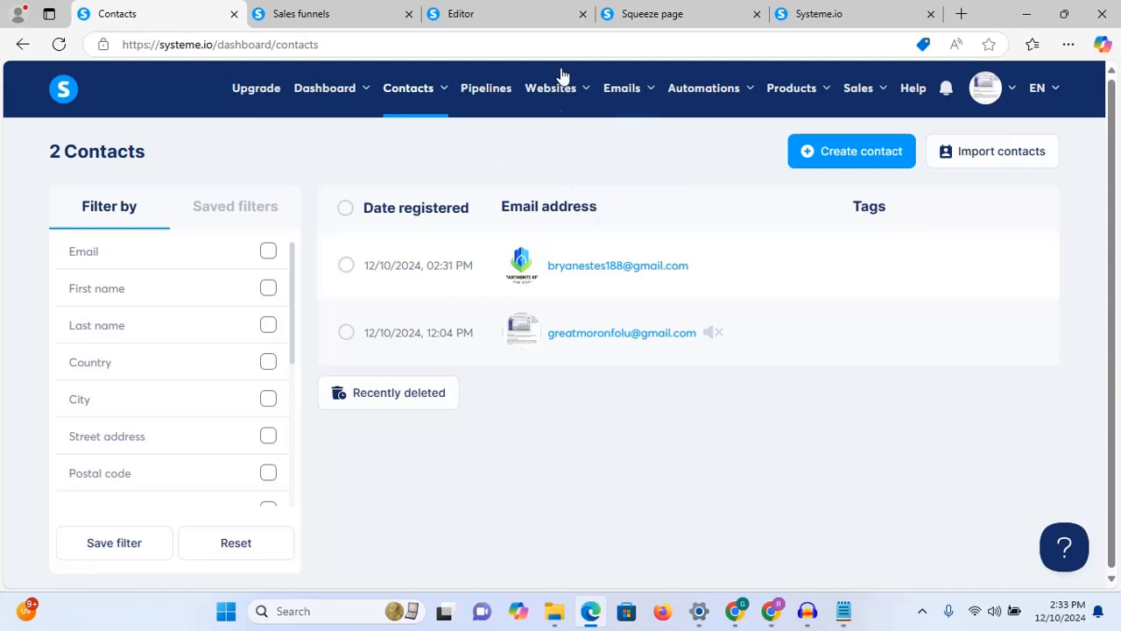
mouse_move(569, 89)
click(310, 18)
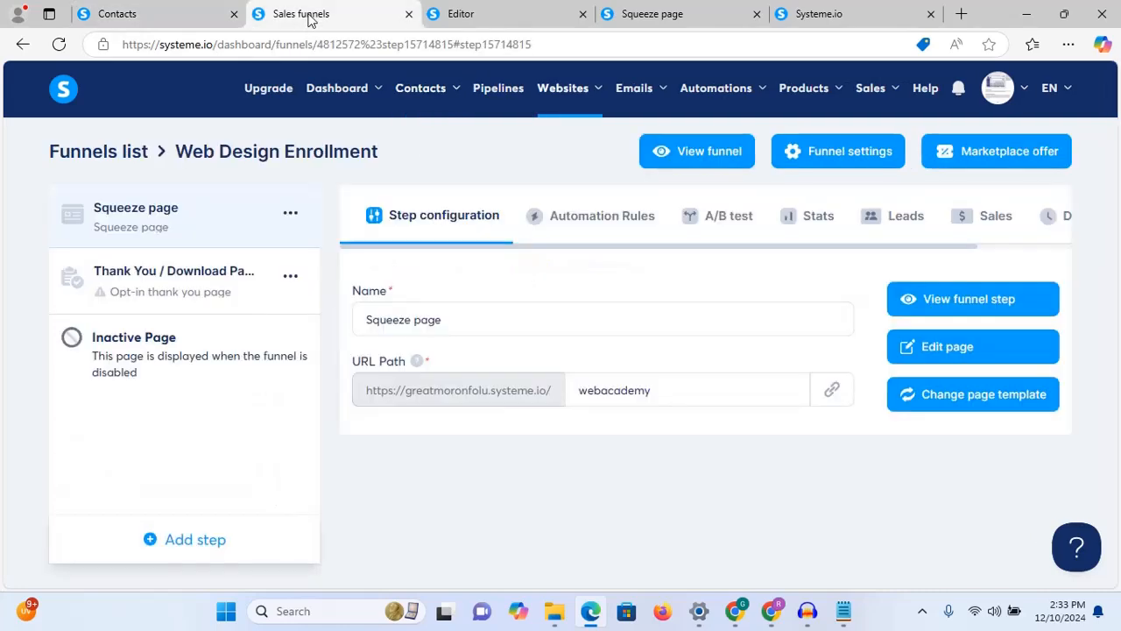
Step: Review the squeeze page editor, its preview and the default thank-you page, then return to the funnel overview
click(470, 19)
click(324, 14)
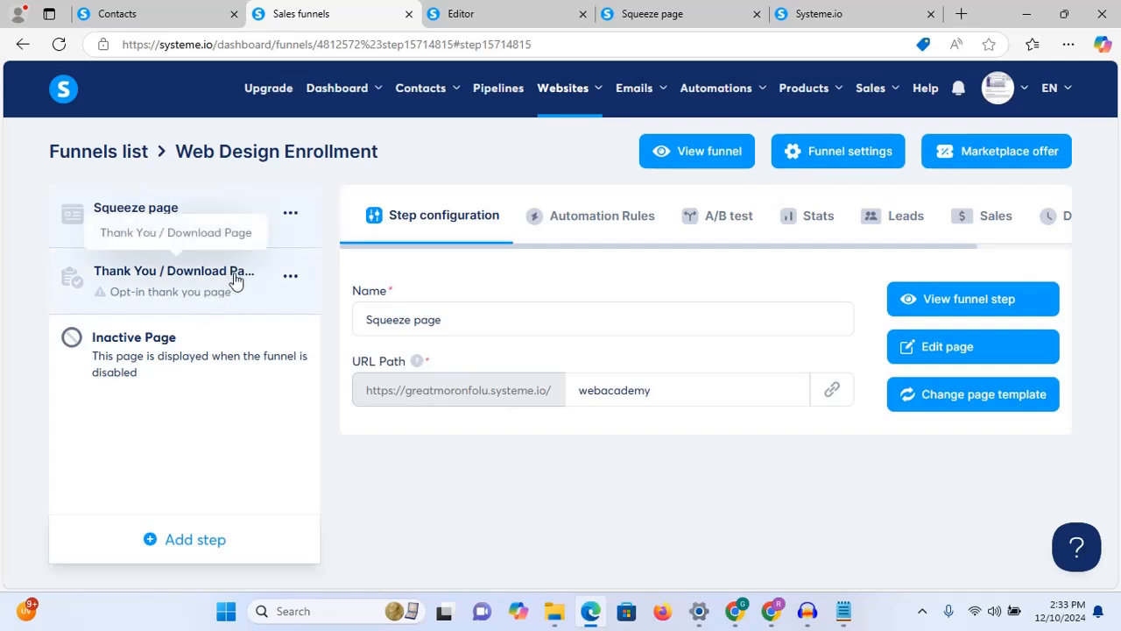
click(465, 9)
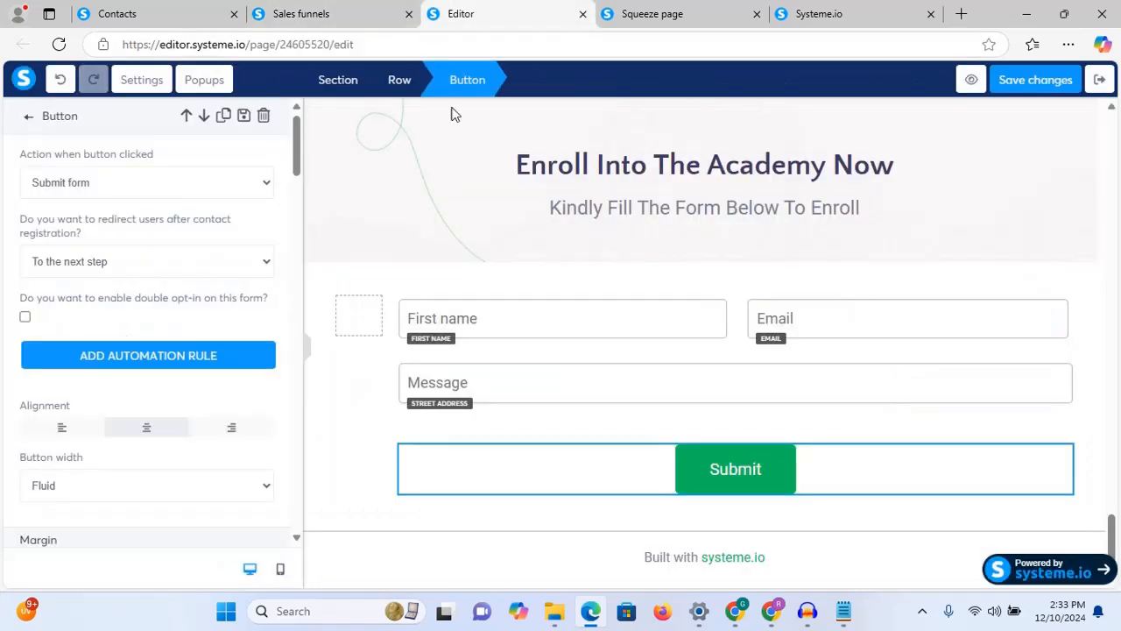
click(653, 13)
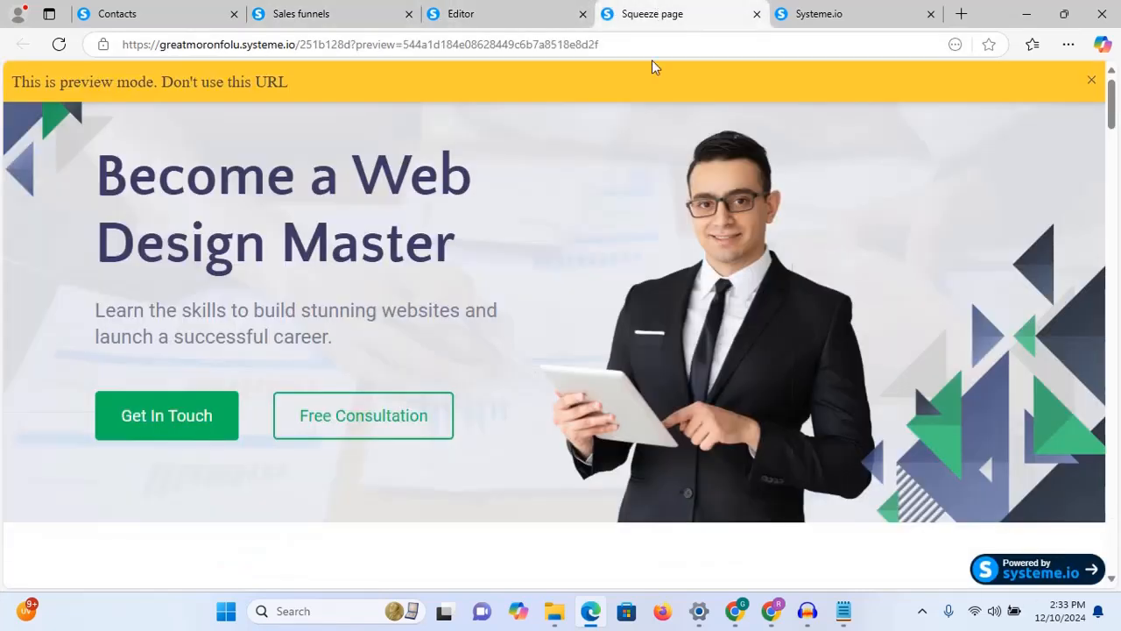
click(843, 17)
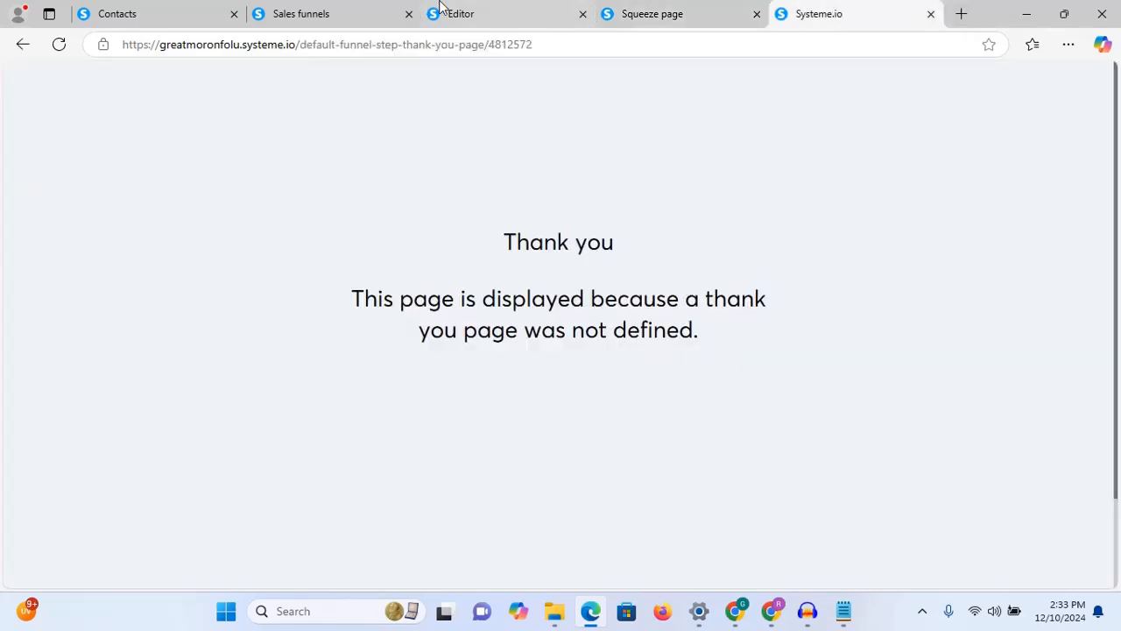
click(325, 9)
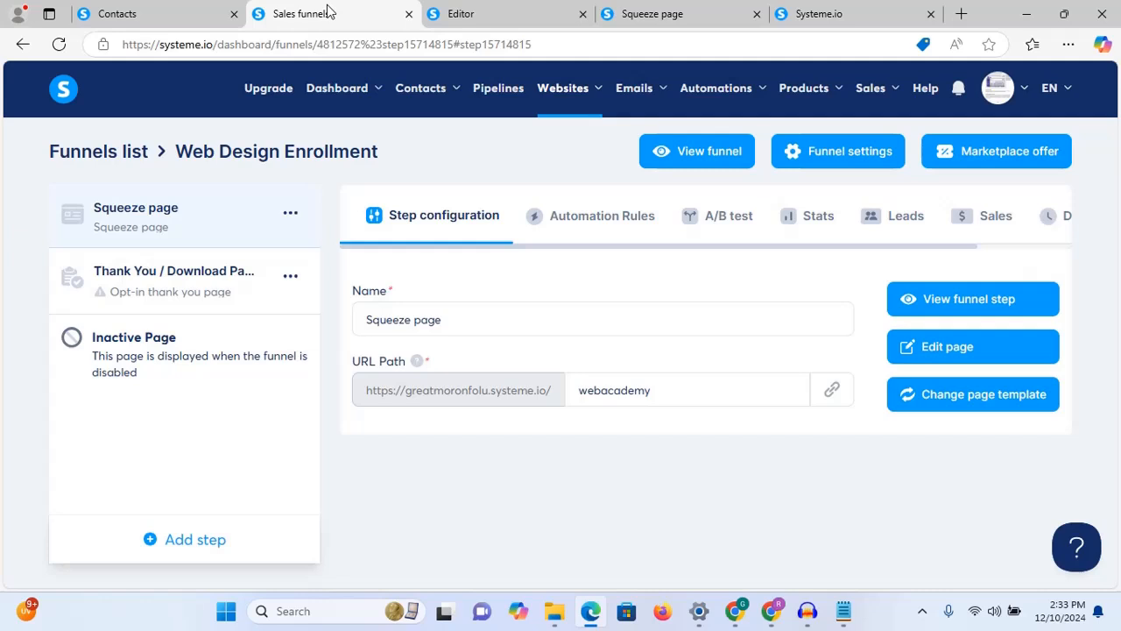
Step: Apply the 'Thank you!' template from the second template page to the Thank You / Download Page step
click(171, 281)
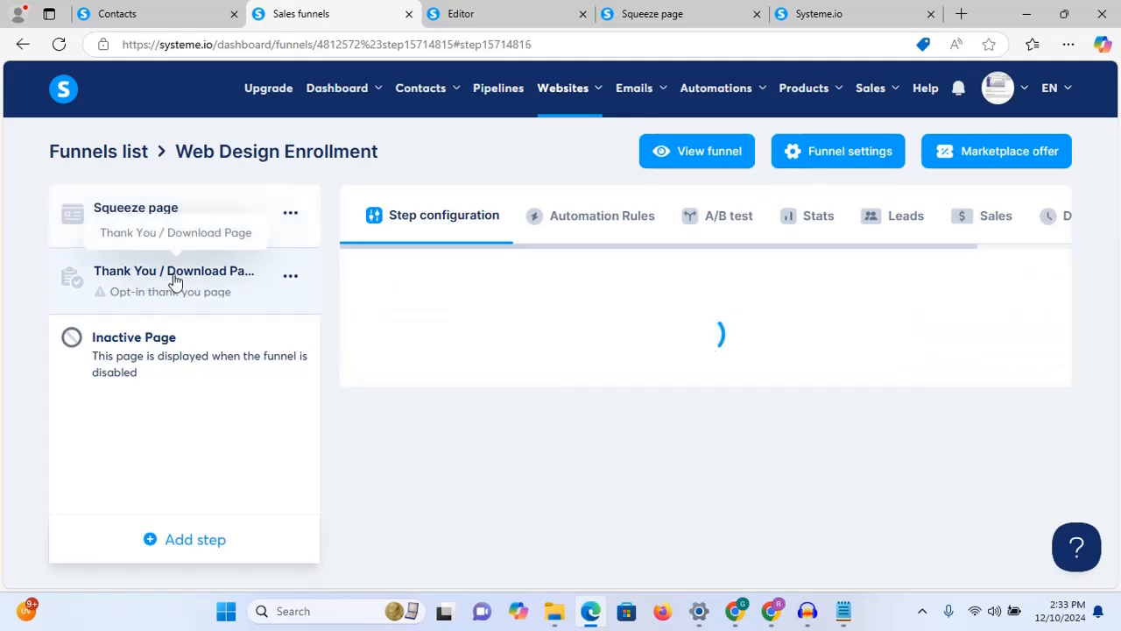
mouse_move(548, 294)
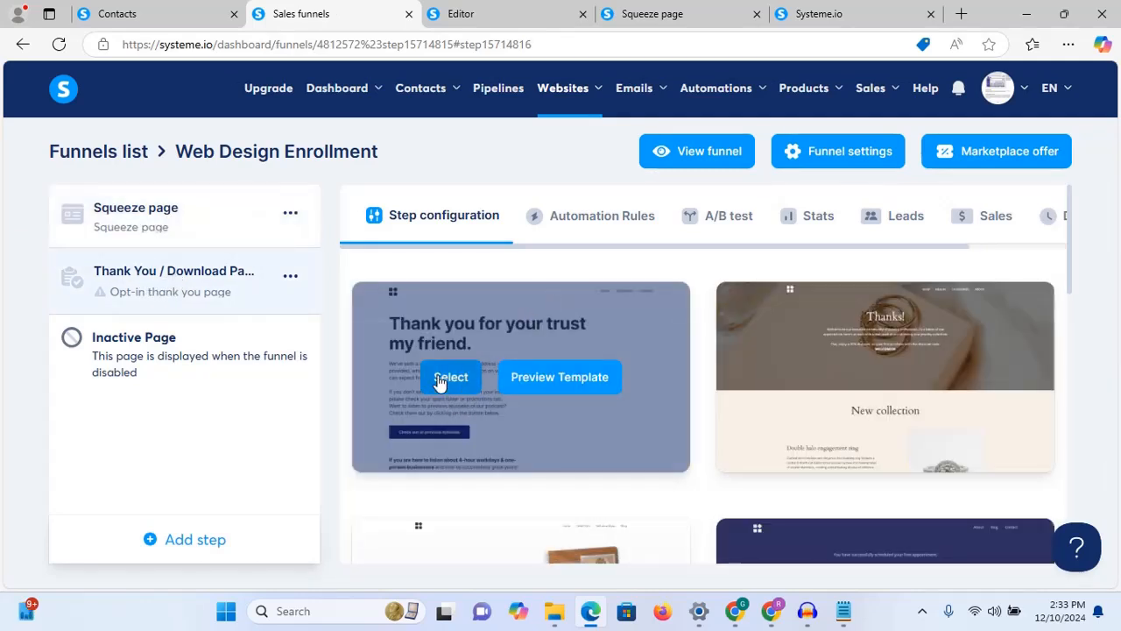
drag(1071, 238, 1056, 519)
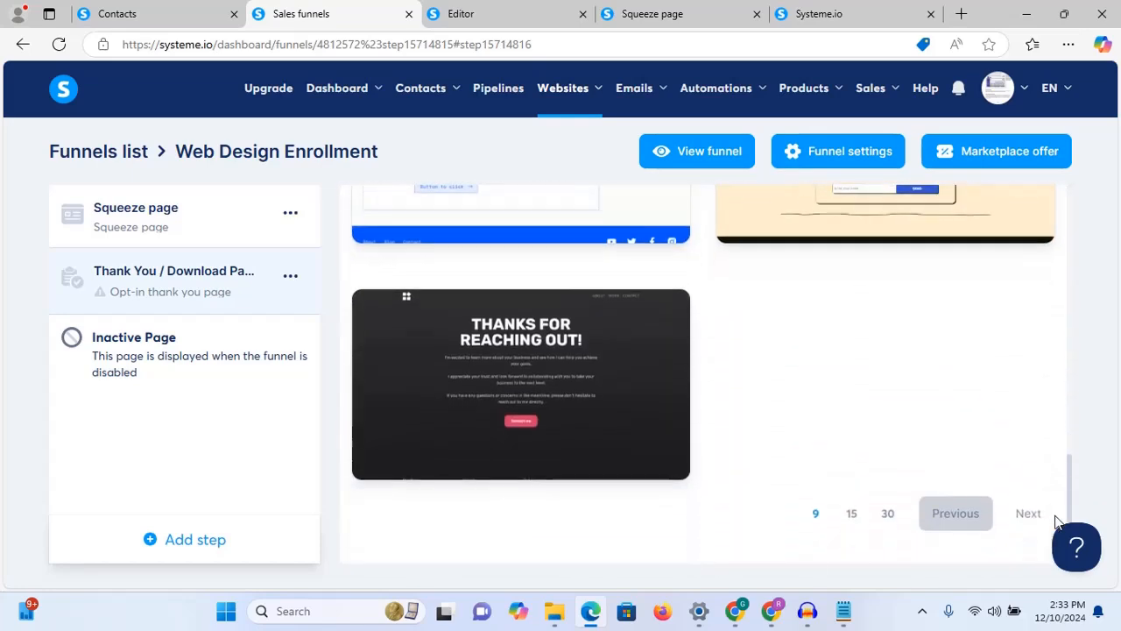
click(1025, 521)
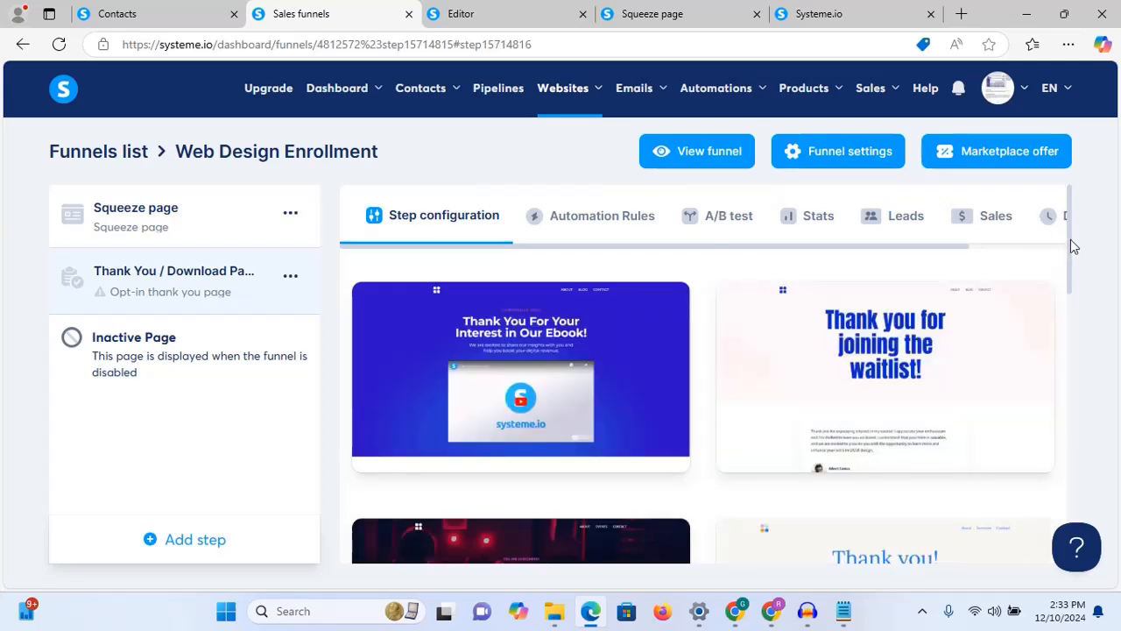
drag(1071, 241, 1065, 300)
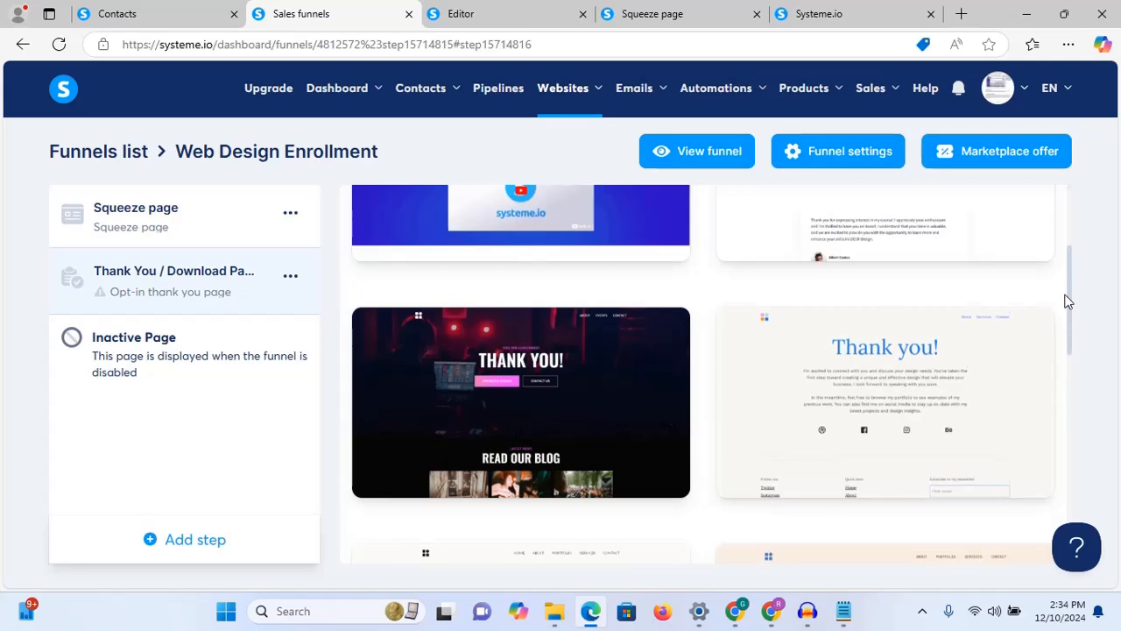
mouse_move(872, 373)
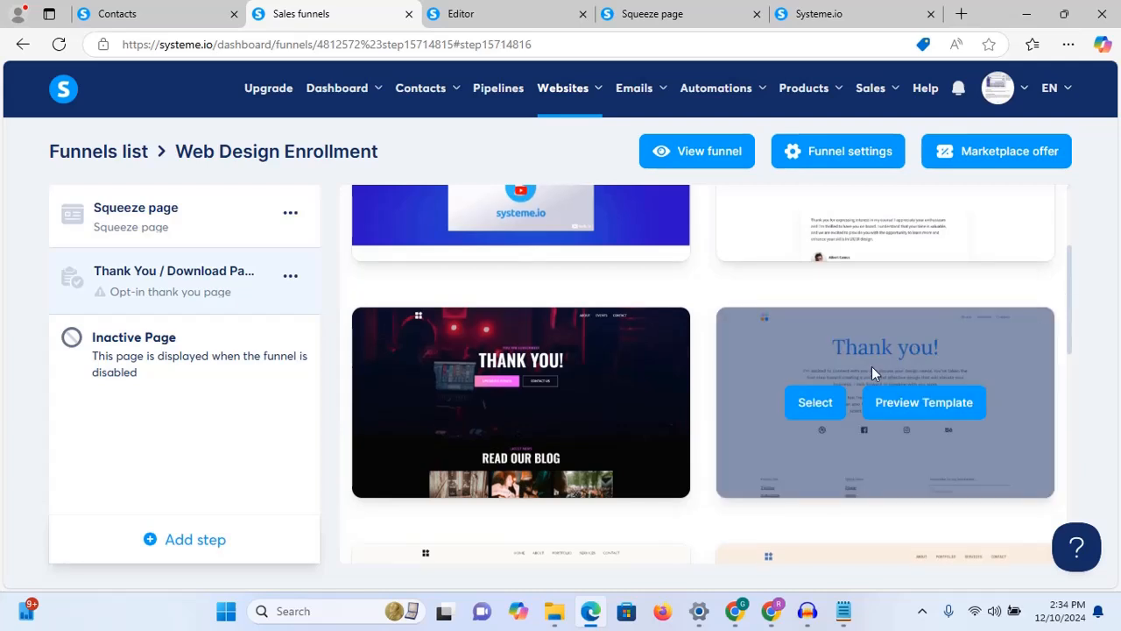
click(814, 402)
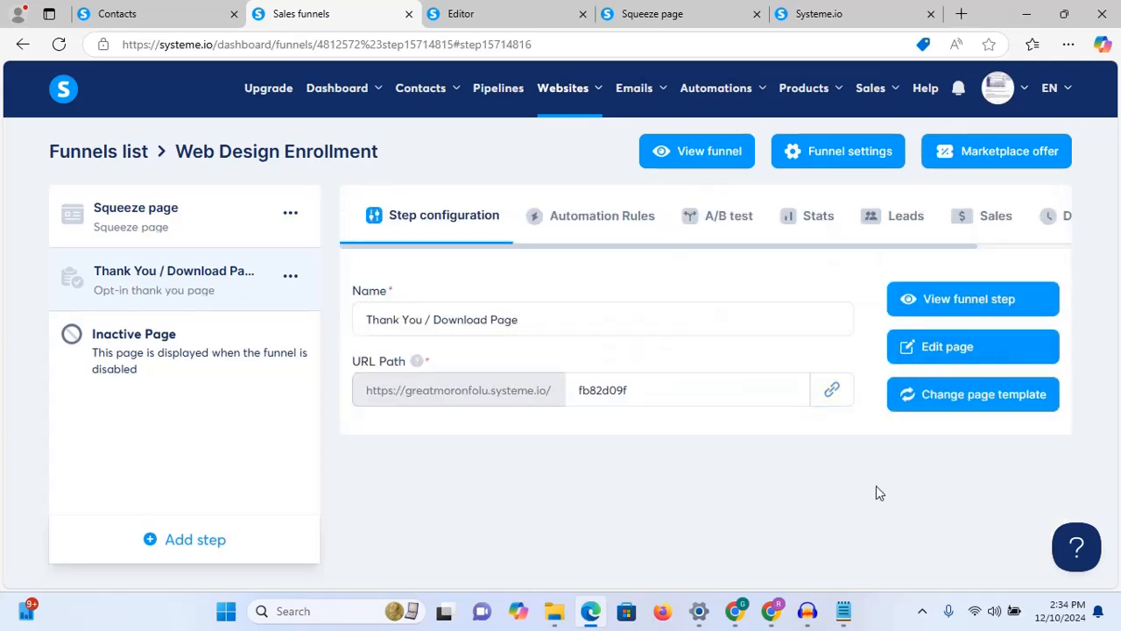
Step: Open the thank-you page in the editor and delete its top navigation header section
click(975, 351)
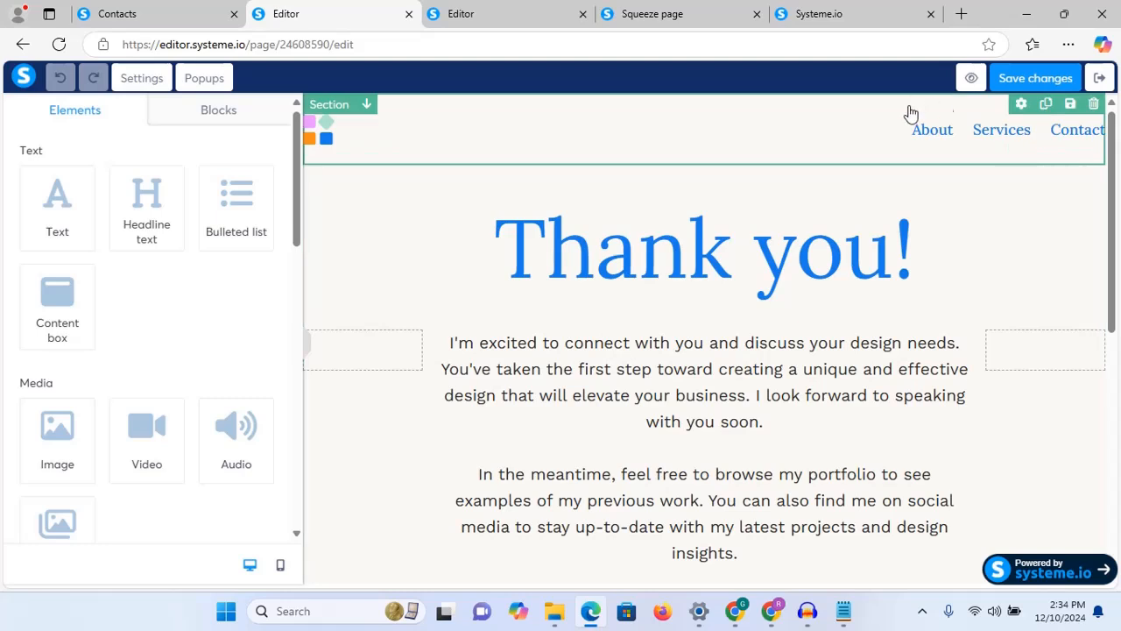
click(1094, 104)
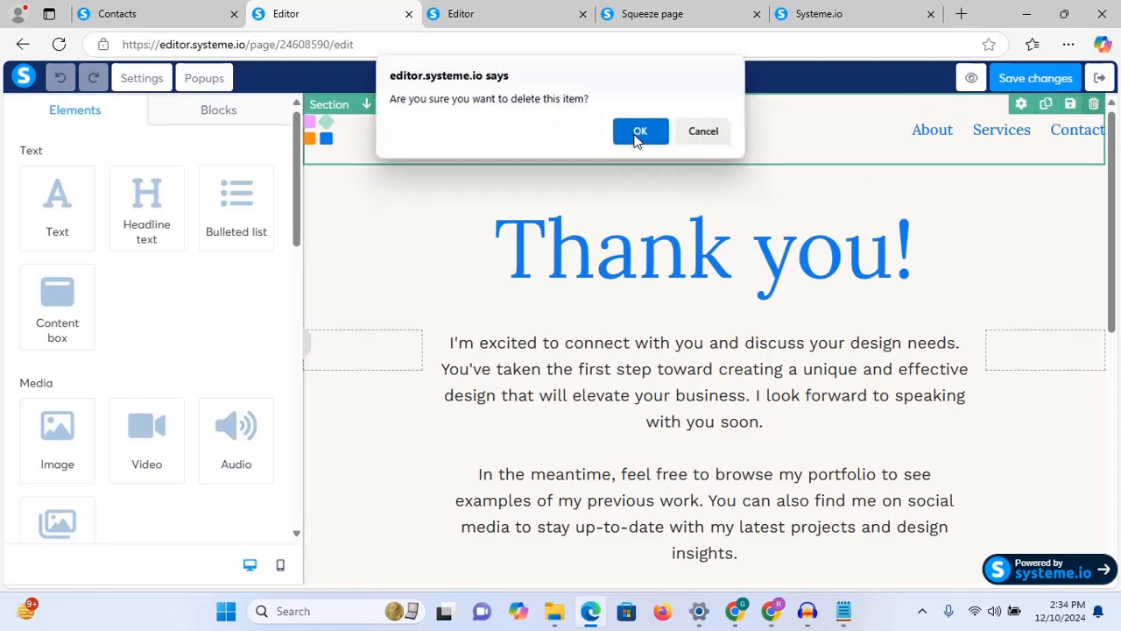
click(639, 138)
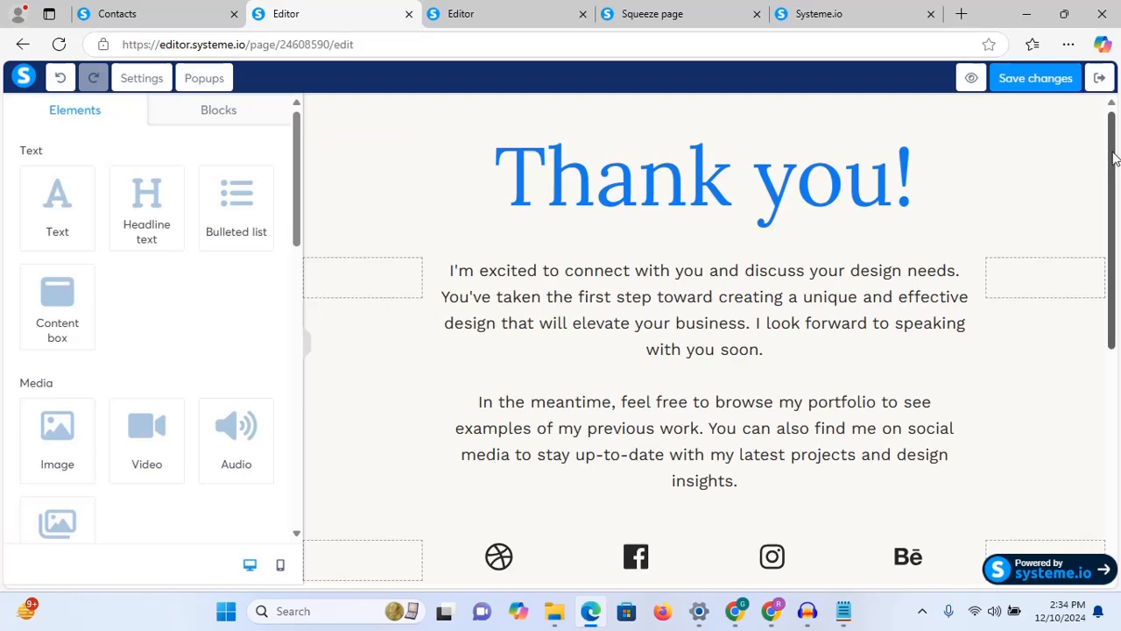
Step: Delete the footer row containing Follow me, Quick links and the newsletter form
mouse_move(1113, 158)
mouse_down()
mouse_move(1115, 338)
mouse_move(1115, 150)
mouse_up()
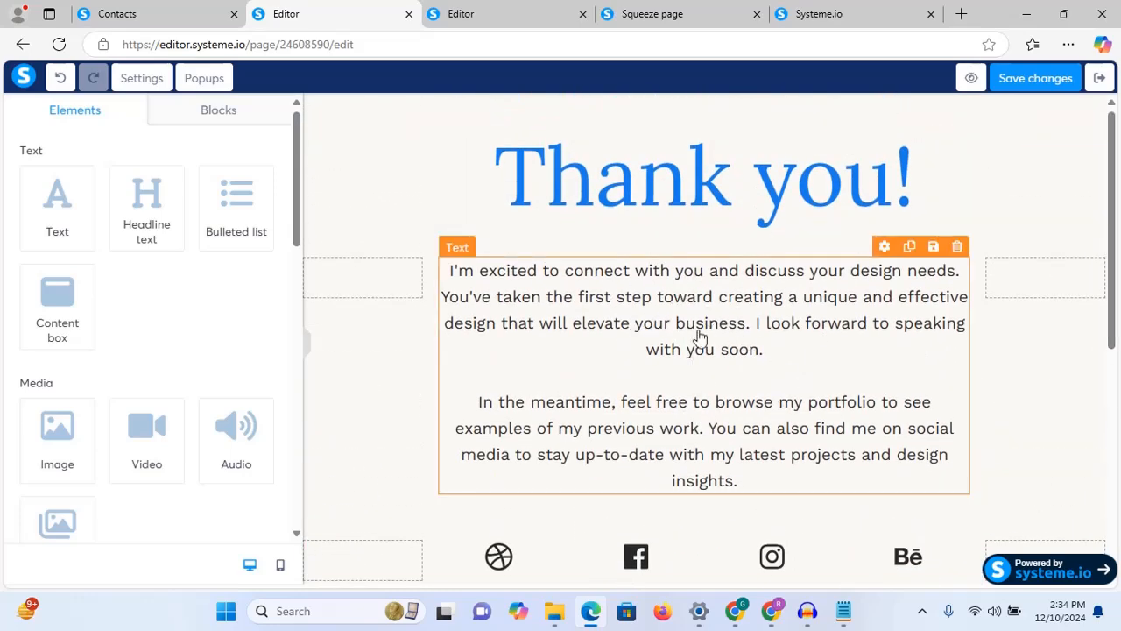
drag(1111, 235, 1099, 392)
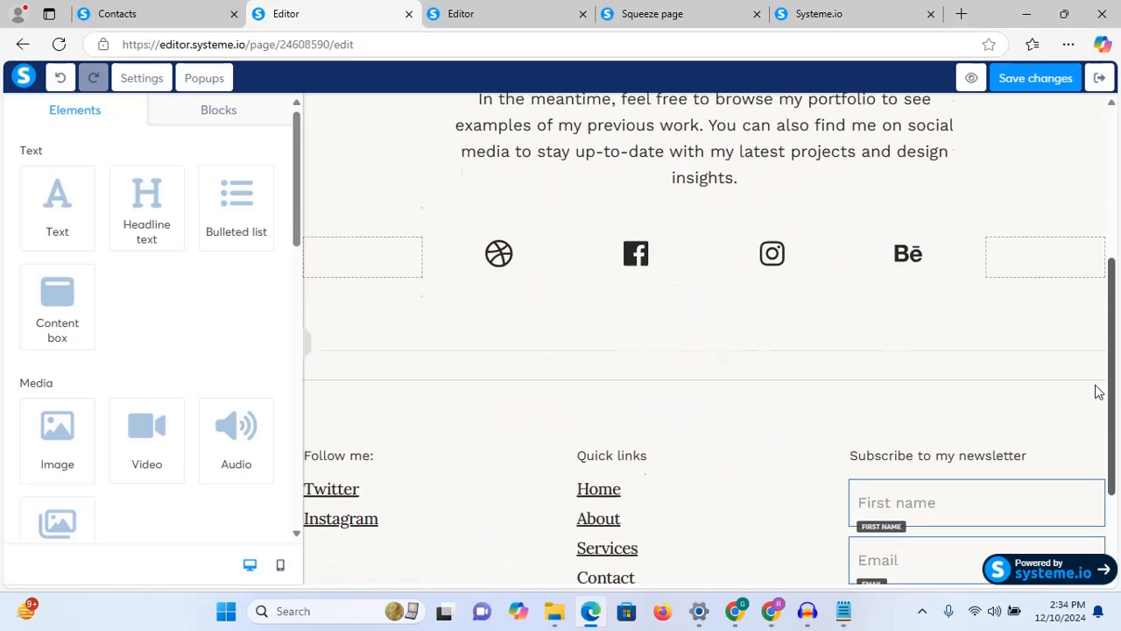
scroll(1099, 392, down, 1)
mouse_move(769, 182)
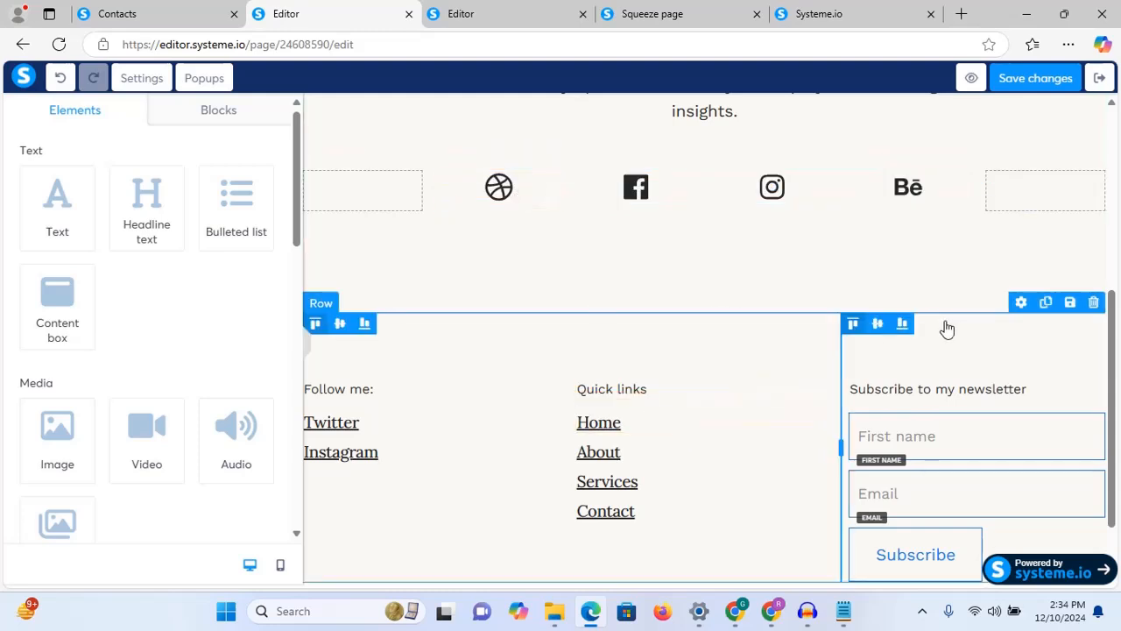
click(1093, 302)
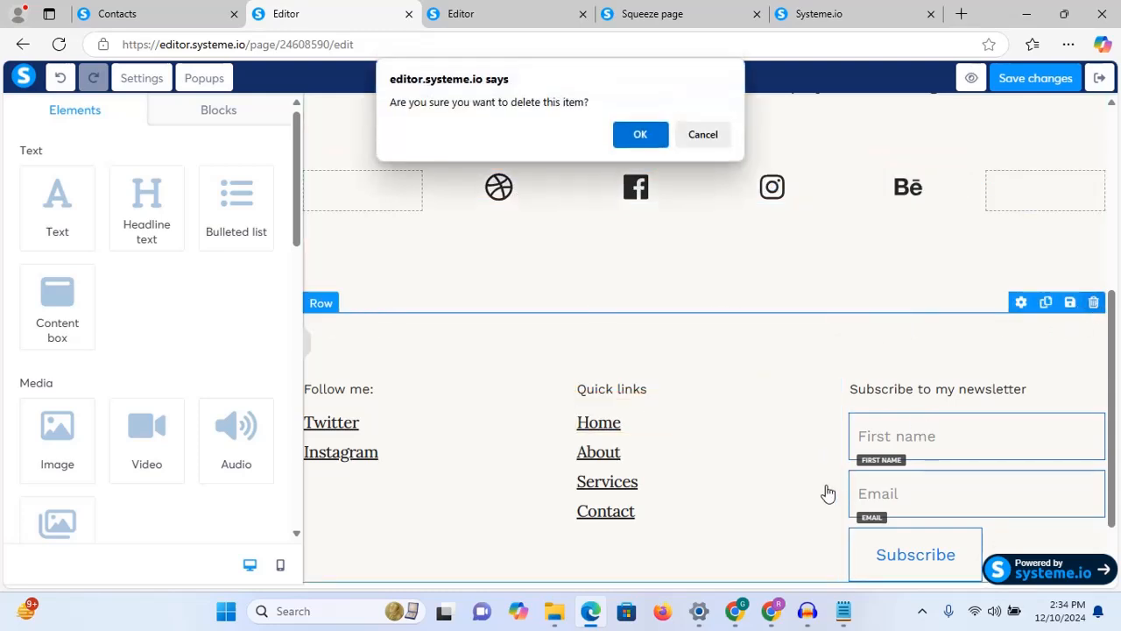
click(655, 135)
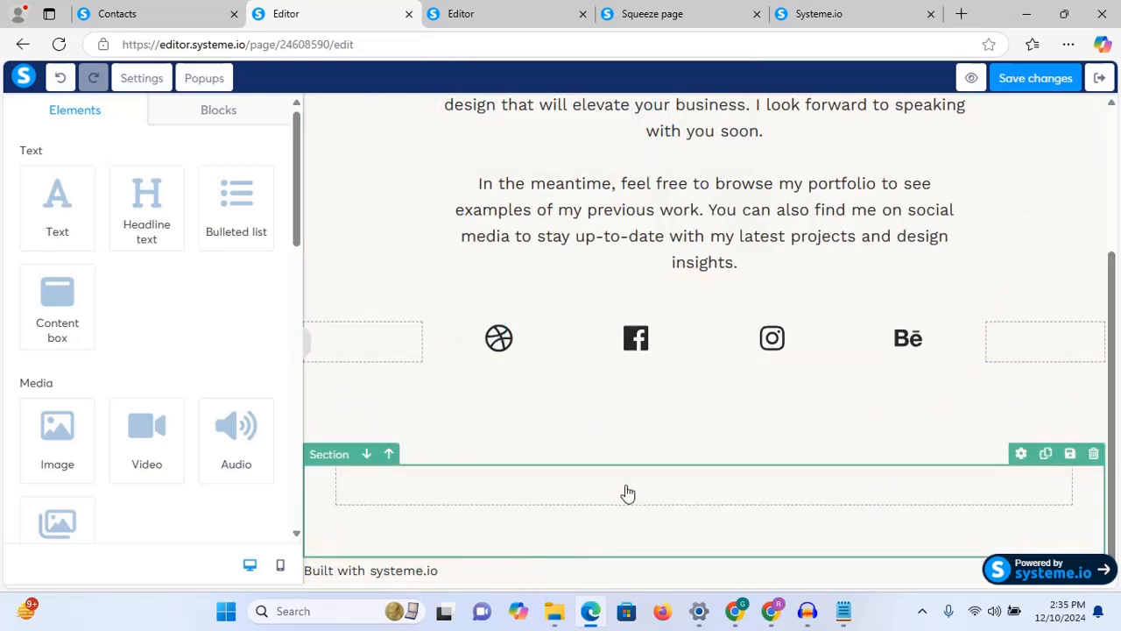
click(498, 340)
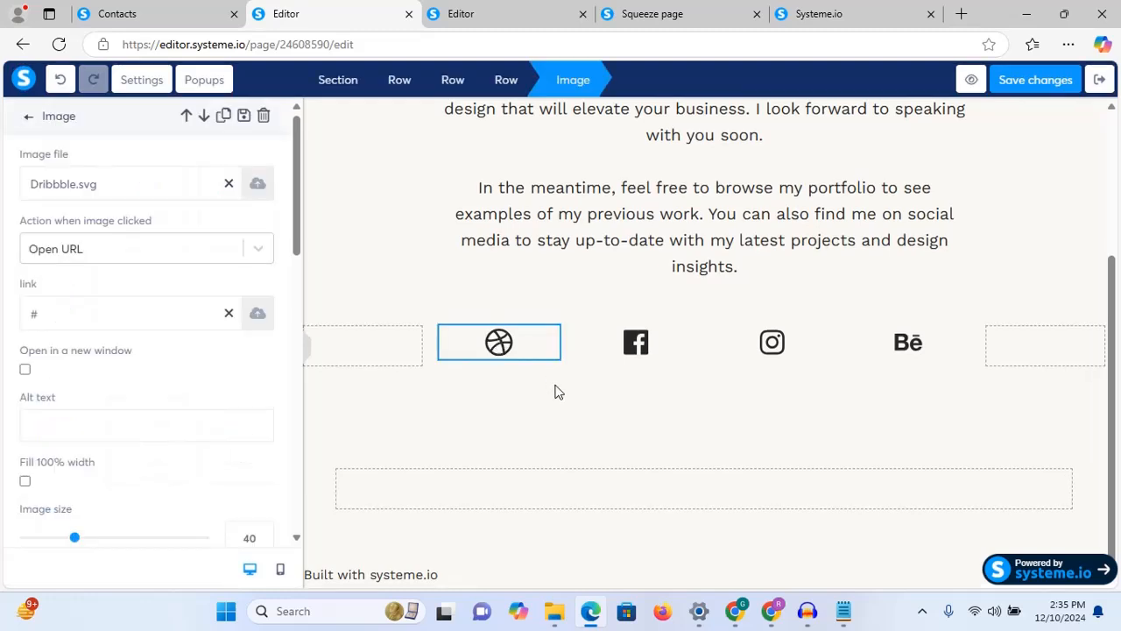
click(637, 343)
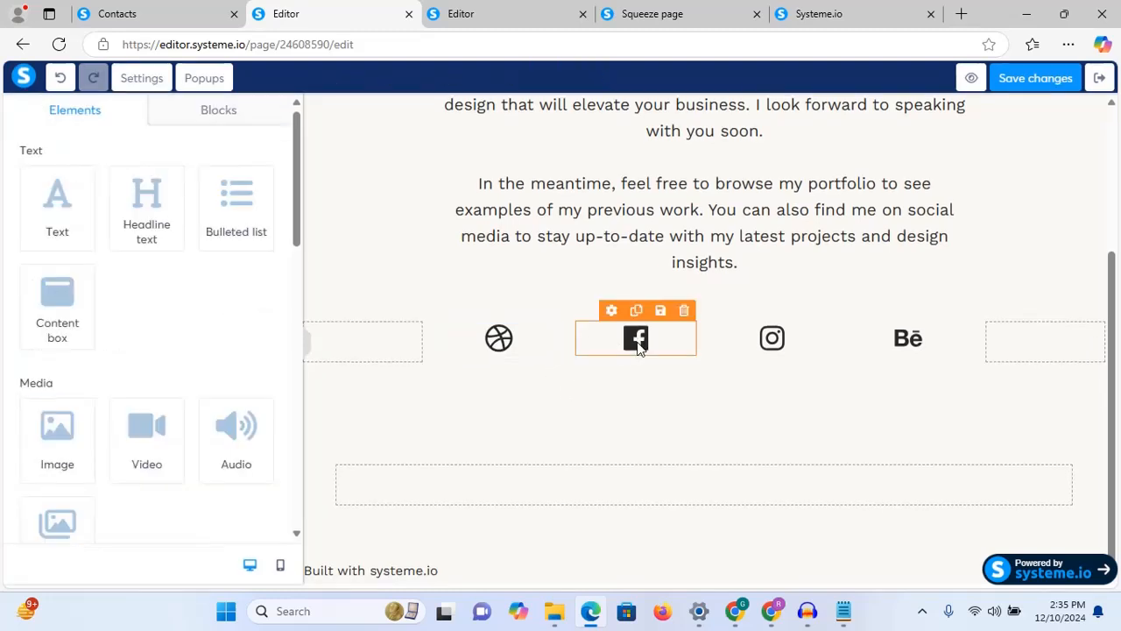
click(639, 346)
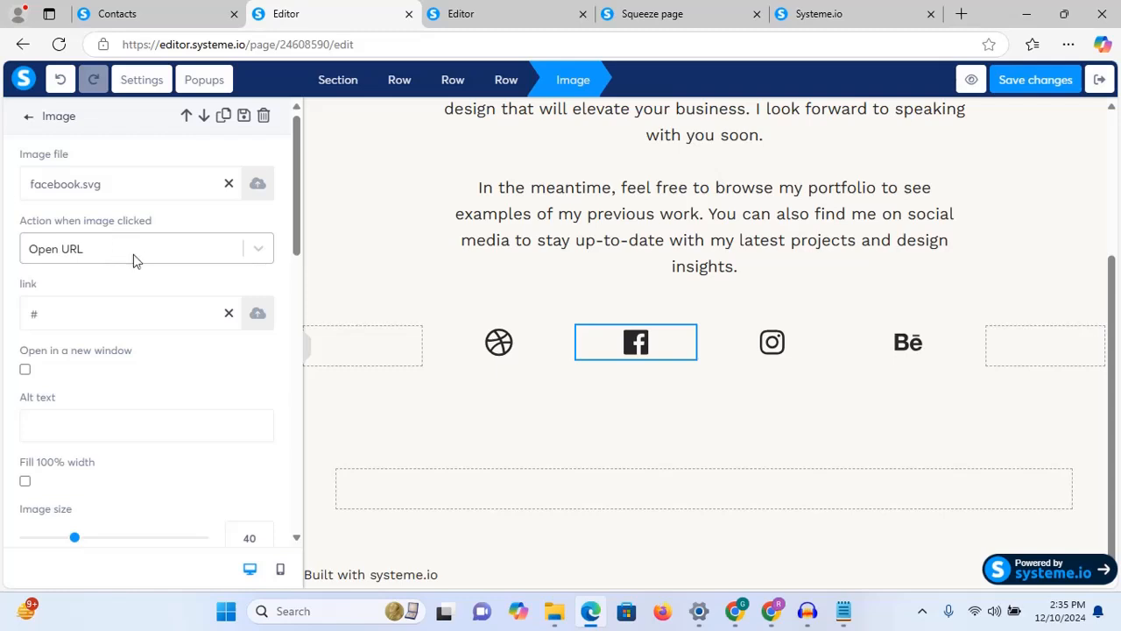
drag(82, 304, 3, 318)
click(786, 344)
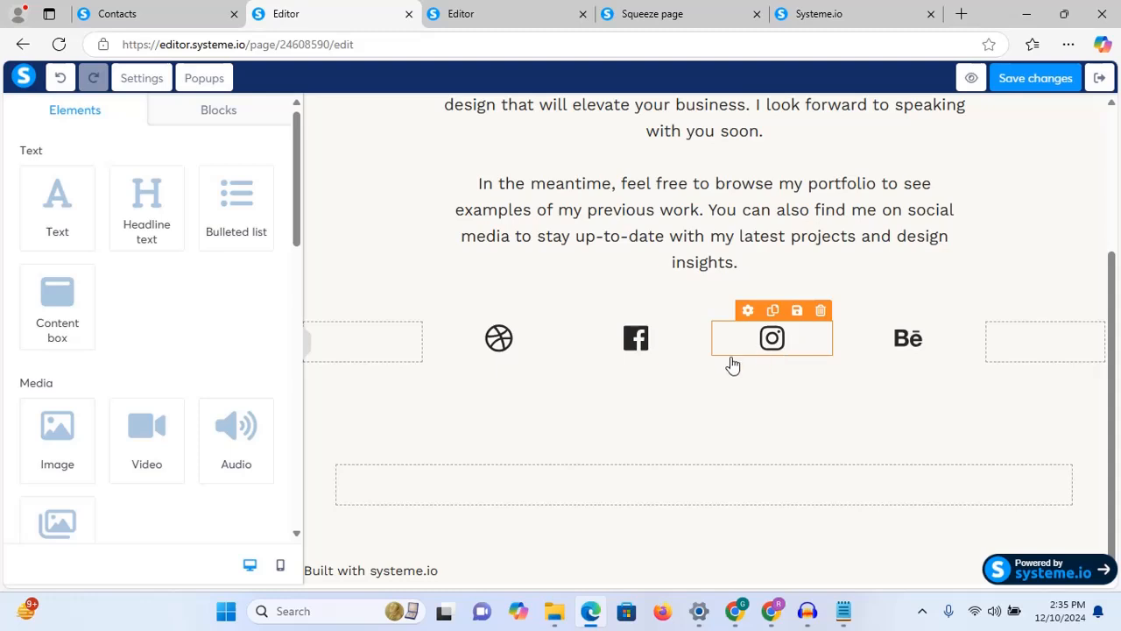
click(781, 357)
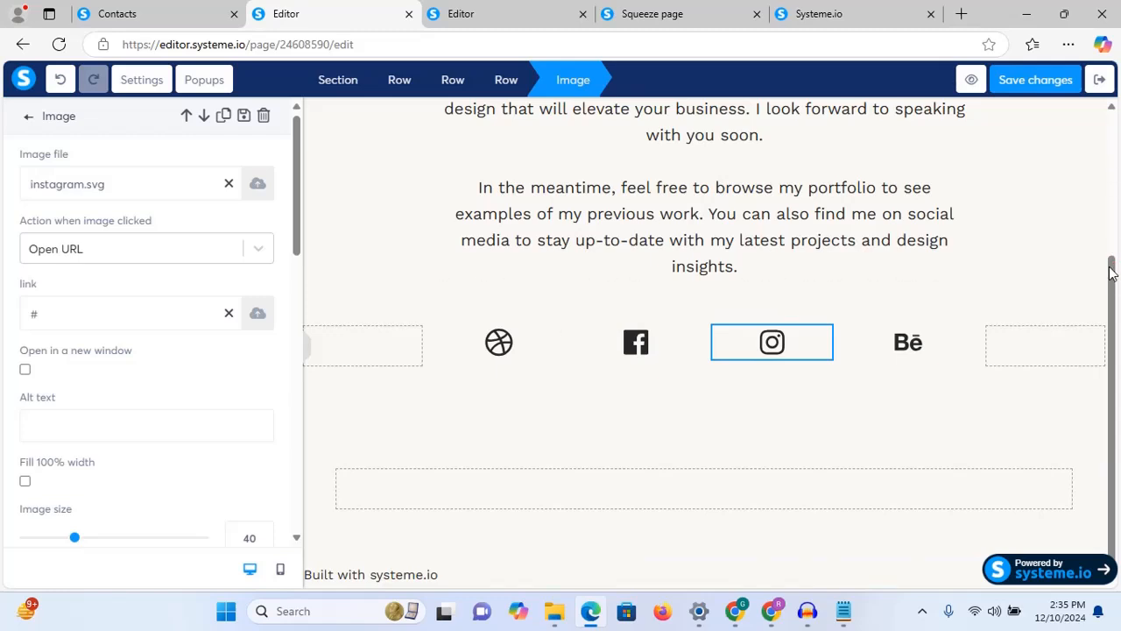
click(1068, 173)
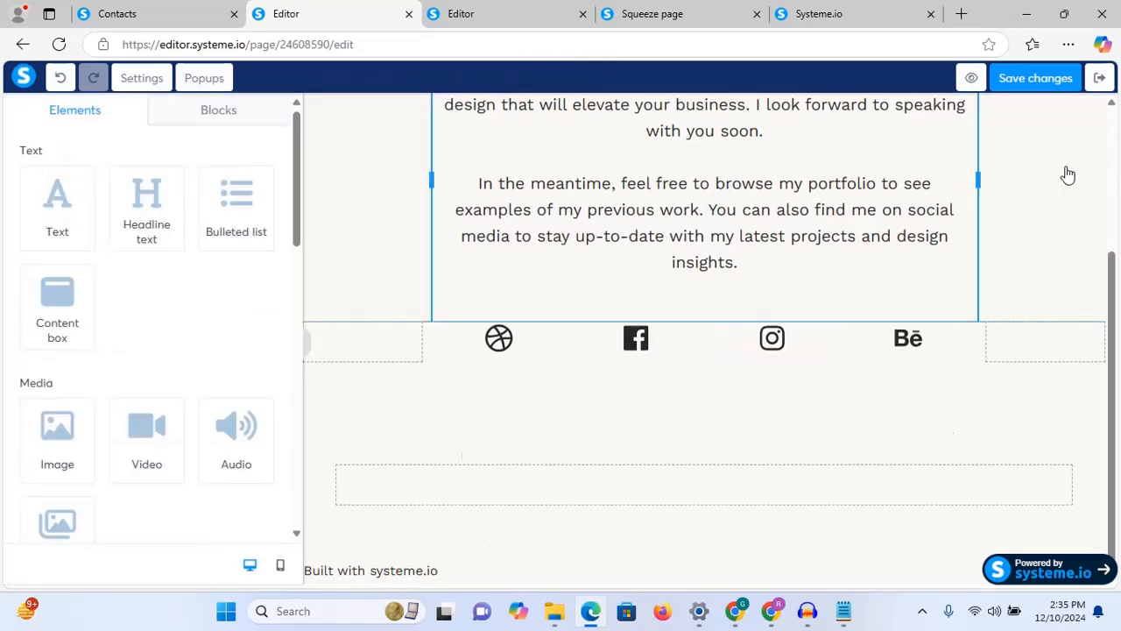
scroll(1063, 175, up, 3)
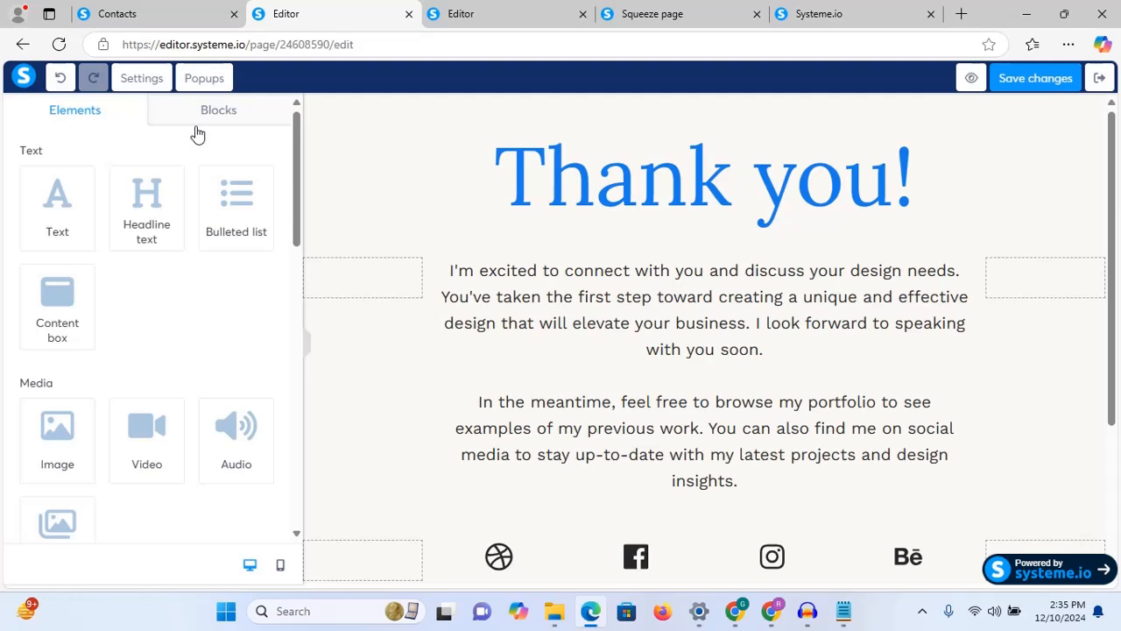
Step: Add a 'Click here' button below the thank-you paragraph
drag(296, 180, 285, 340)
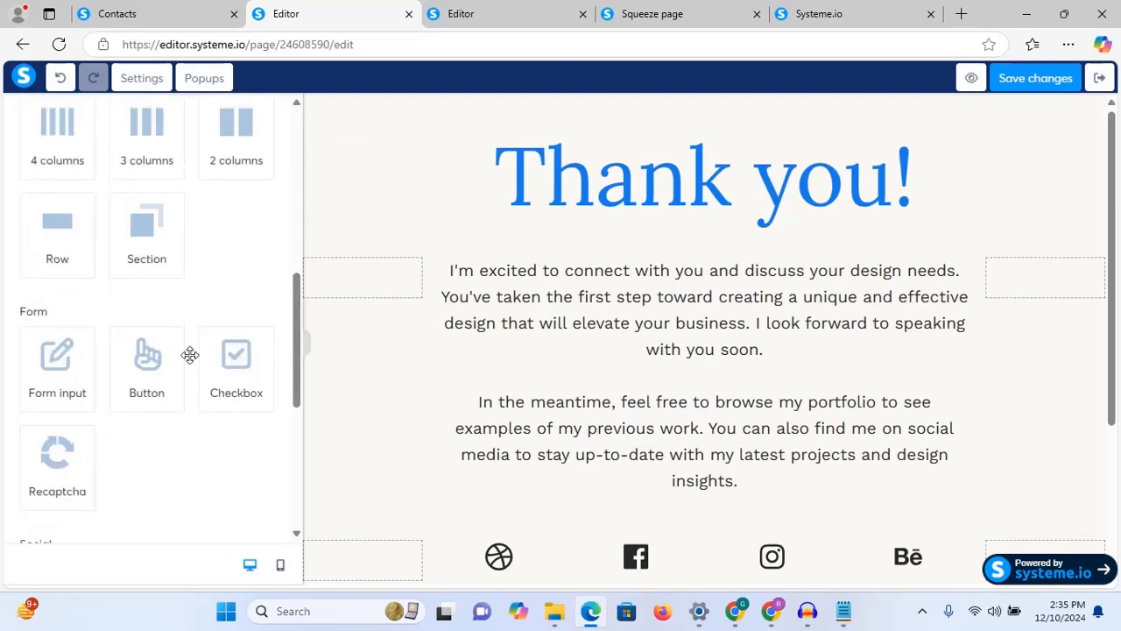
drag(126, 366, 688, 476)
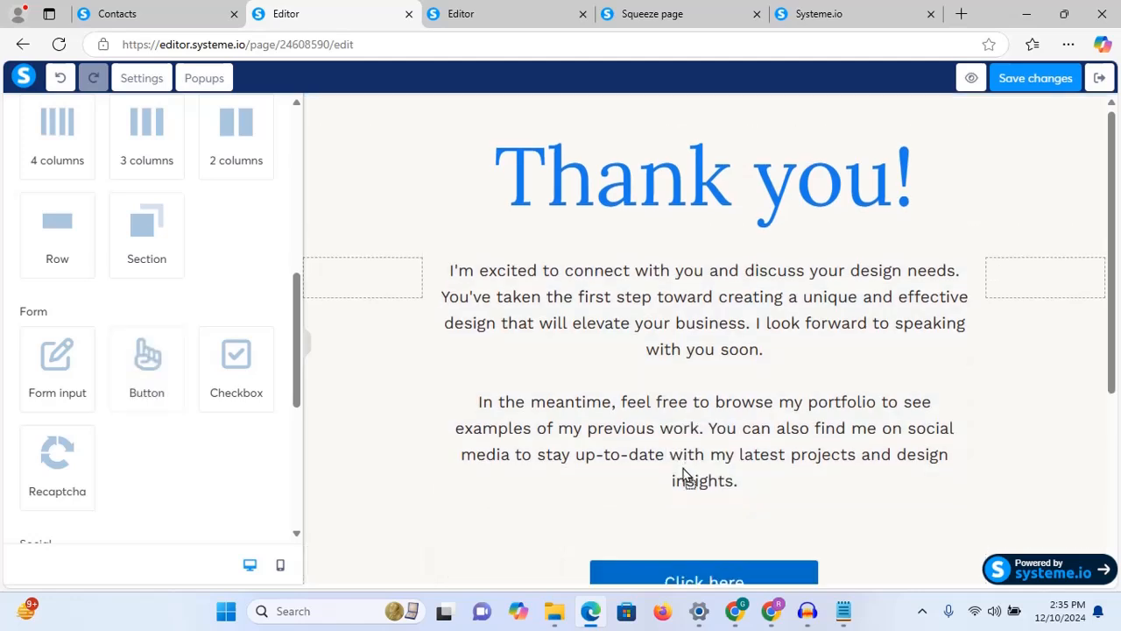
drag(1113, 325, 1108, 432)
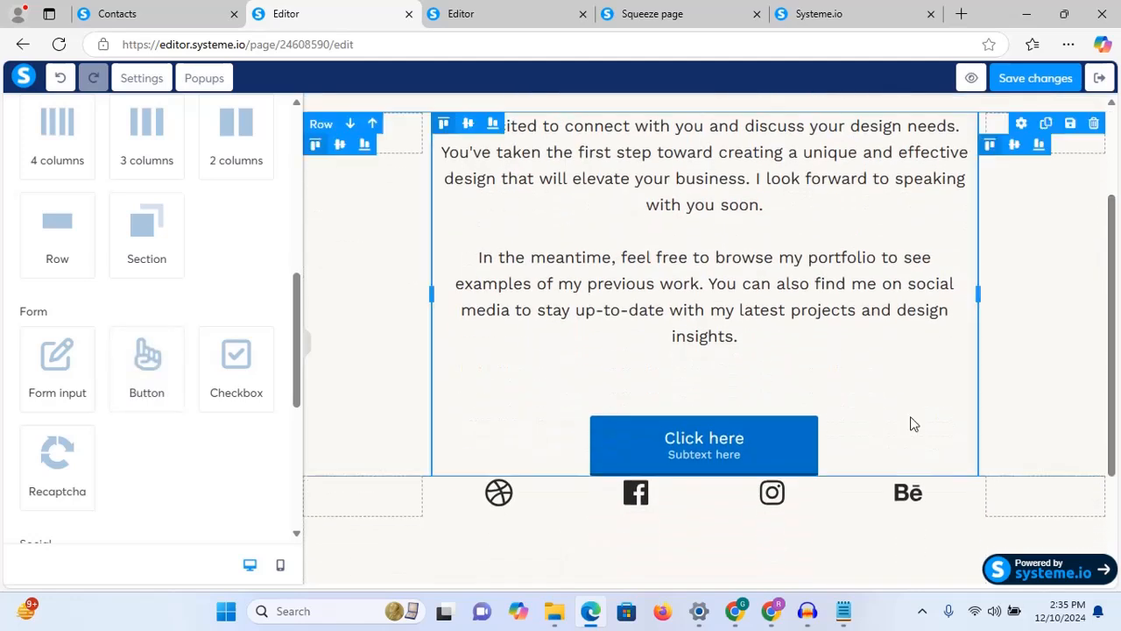
Step: Make the 'Click here' button open the pasted webacademy squeeze page URL and save the page
click(724, 445)
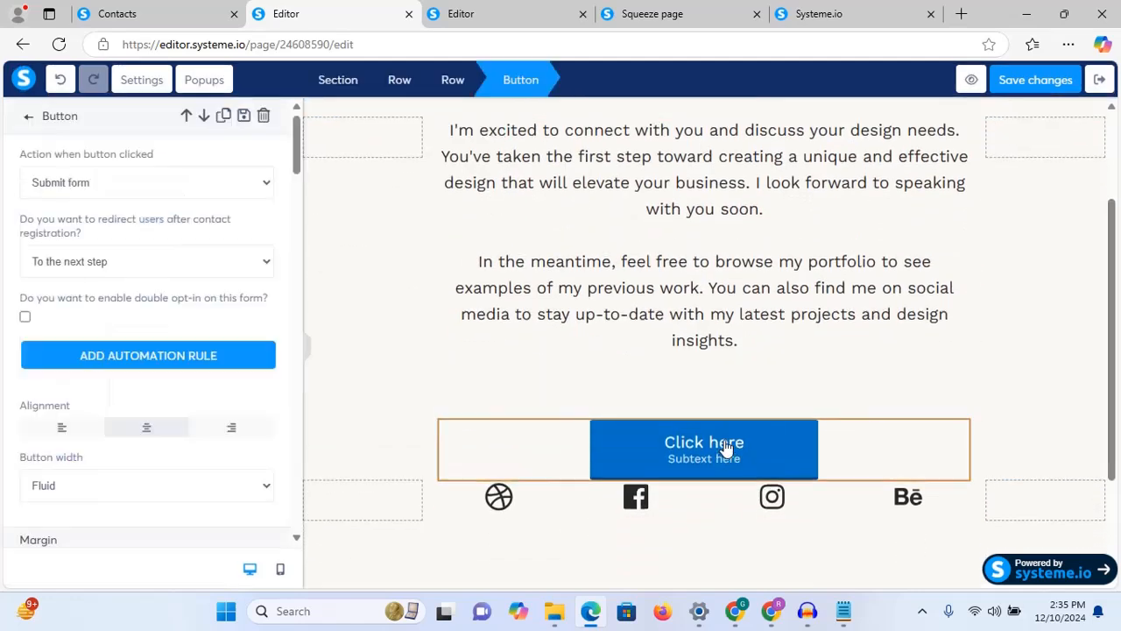
click(179, 181)
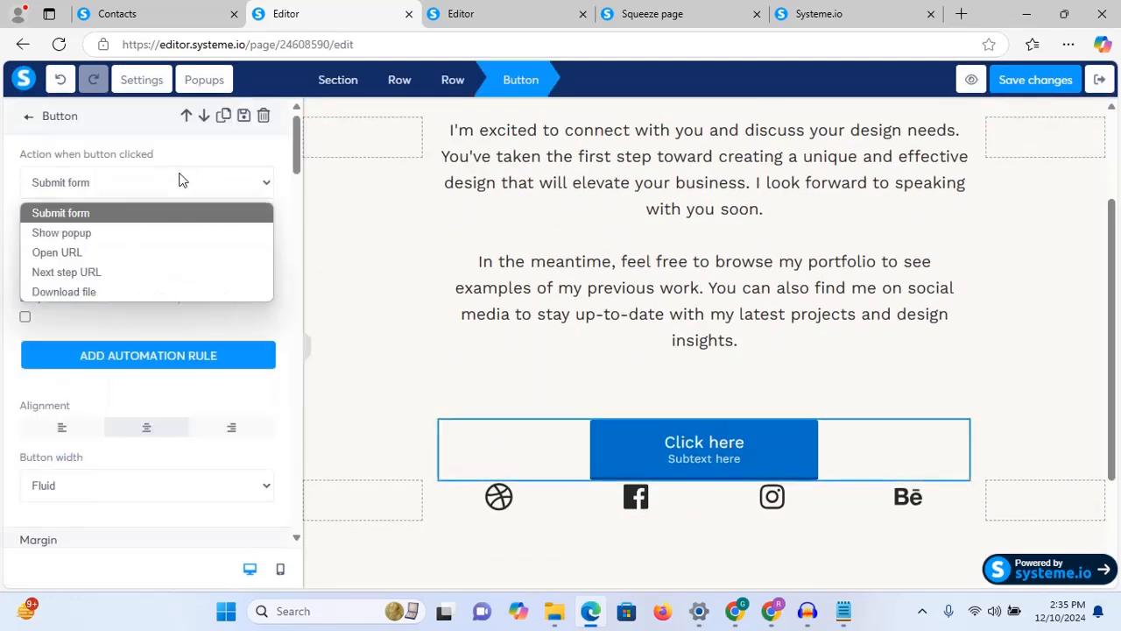
click(60, 252)
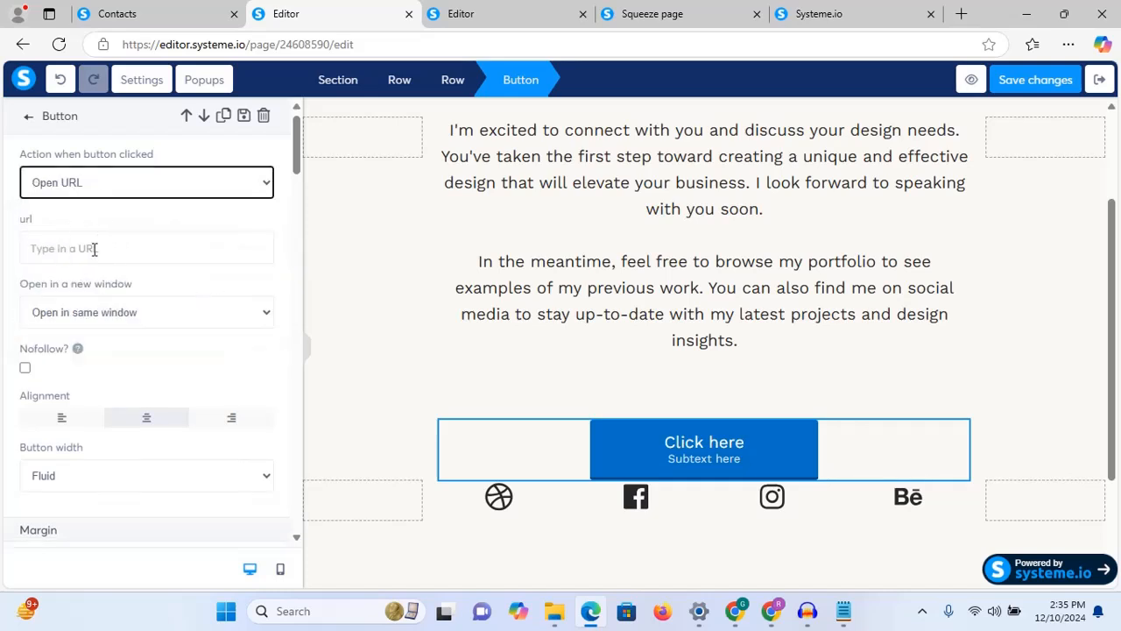
click(95, 249)
text(https://greatmoronfolu.systeme.io/webacademy)
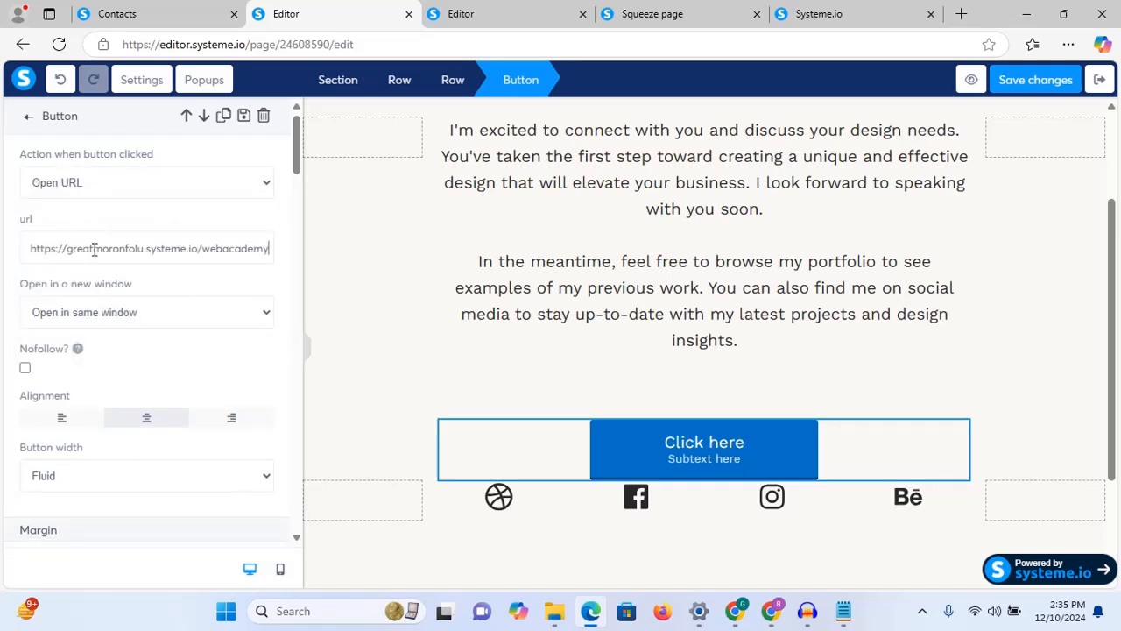
click(1025, 79)
click(128, 9)
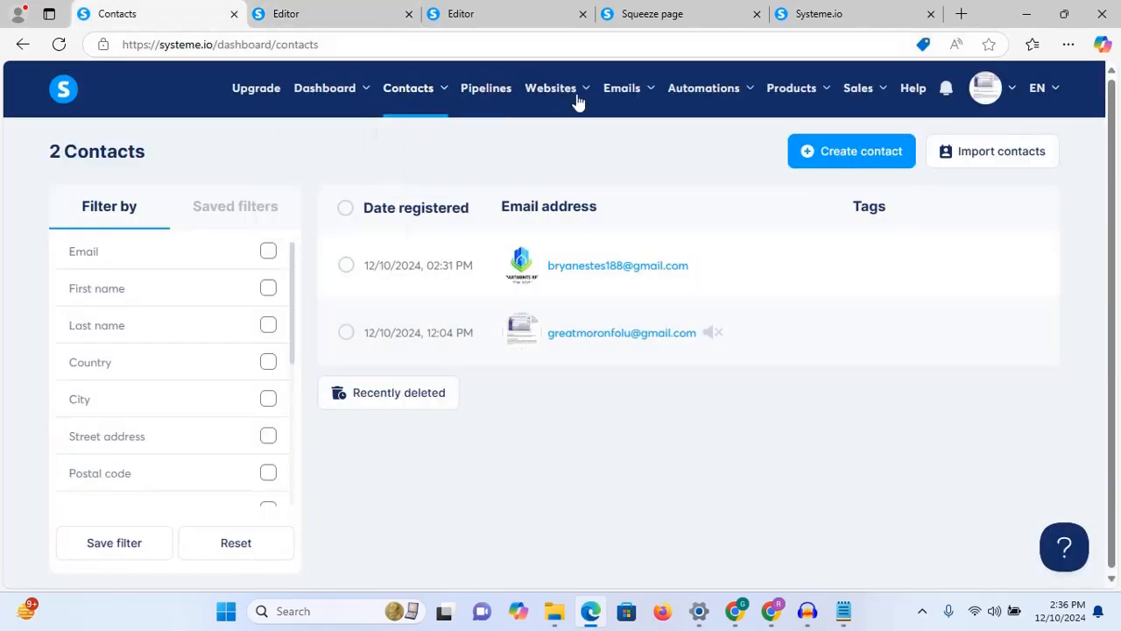
Step: Open the Sales funnels list in a new browser tab and bring it forward
mouse_move(576, 99)
right_click(557, 165)
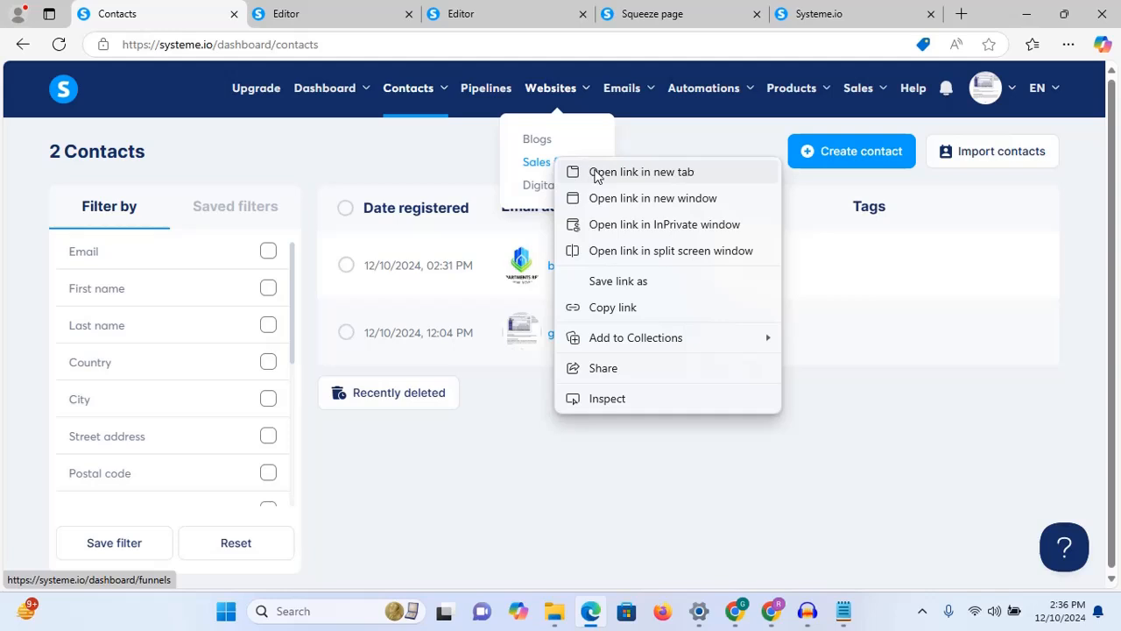
click(595, 171)
drag(292, 15, 413, 9)
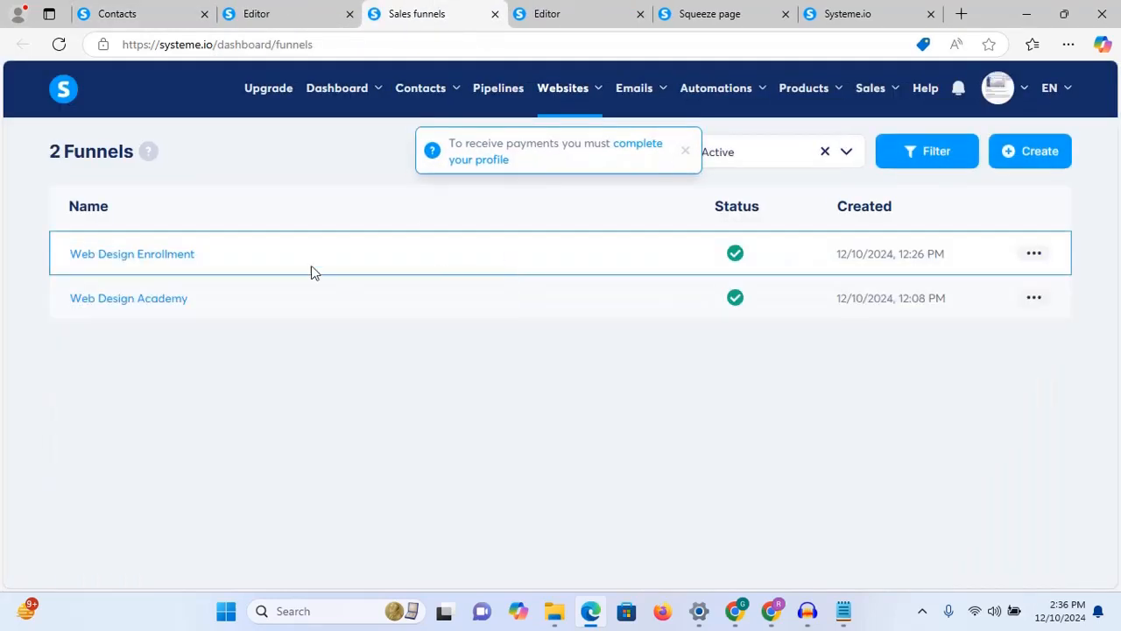
Step: Open the Web Design Enrollment funnel's Squeeze page step in the page editor
click(139, 302)
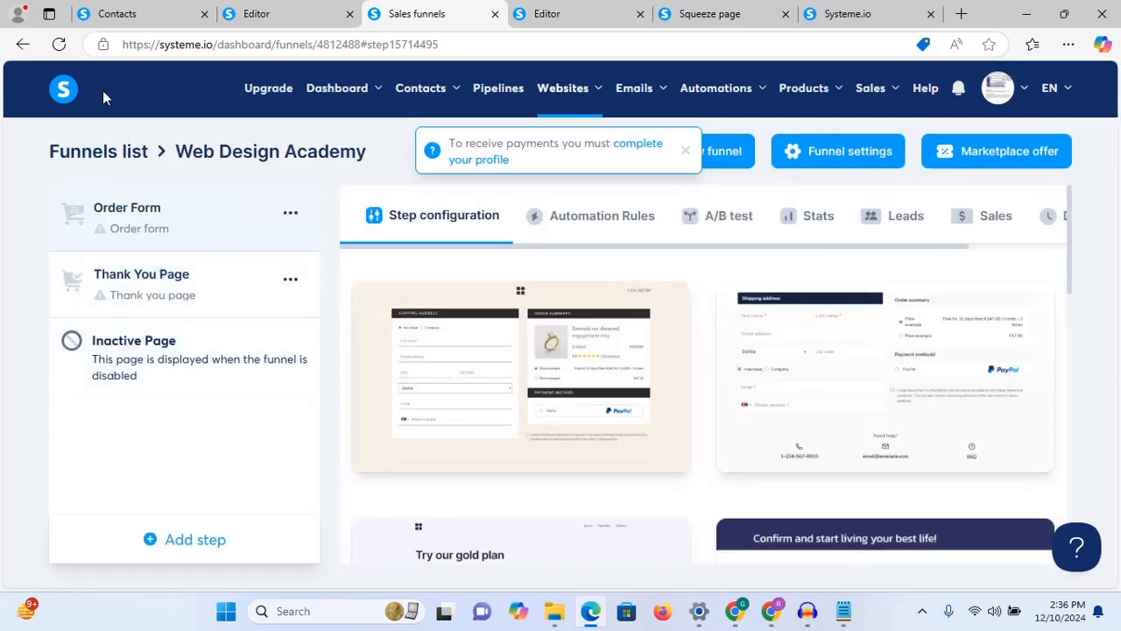
click(22, 43)
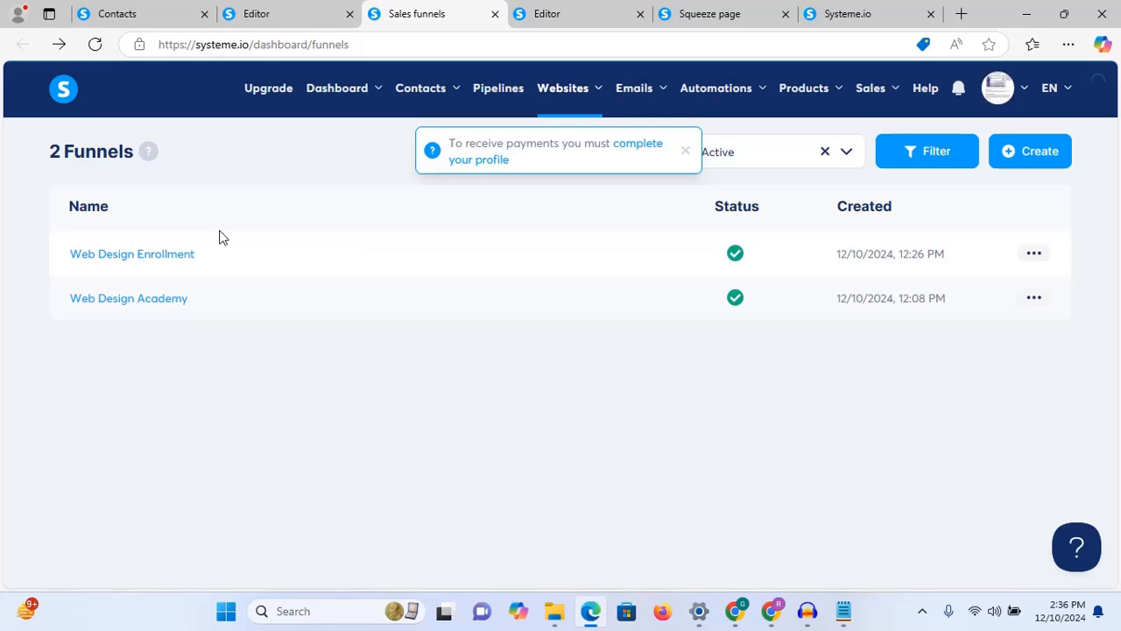
click(165, 262)
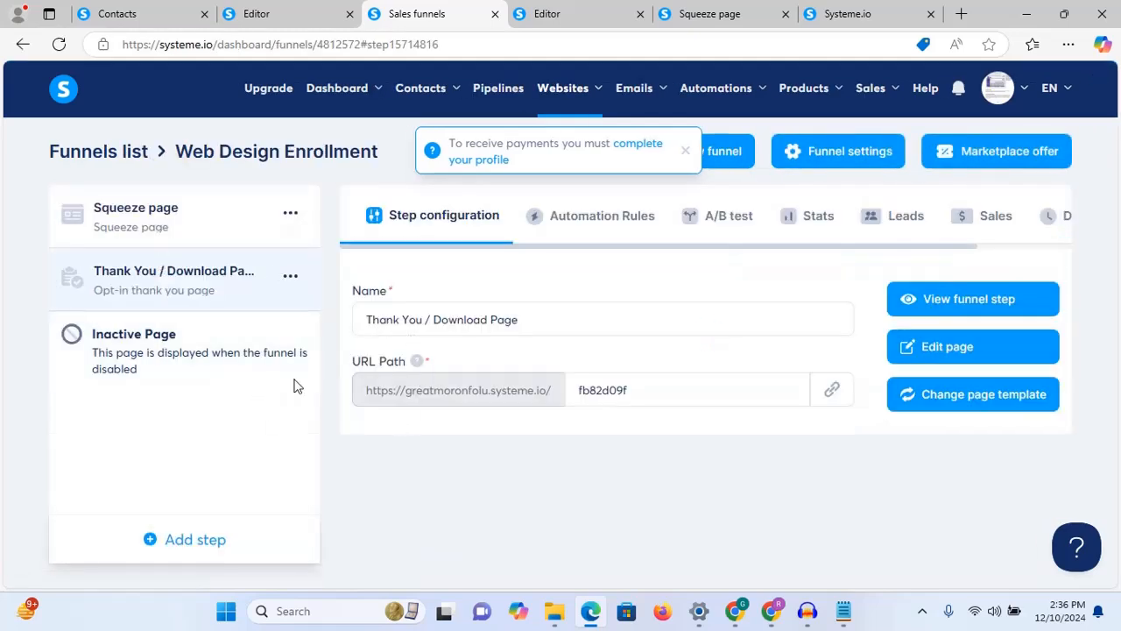
click(158, 215)
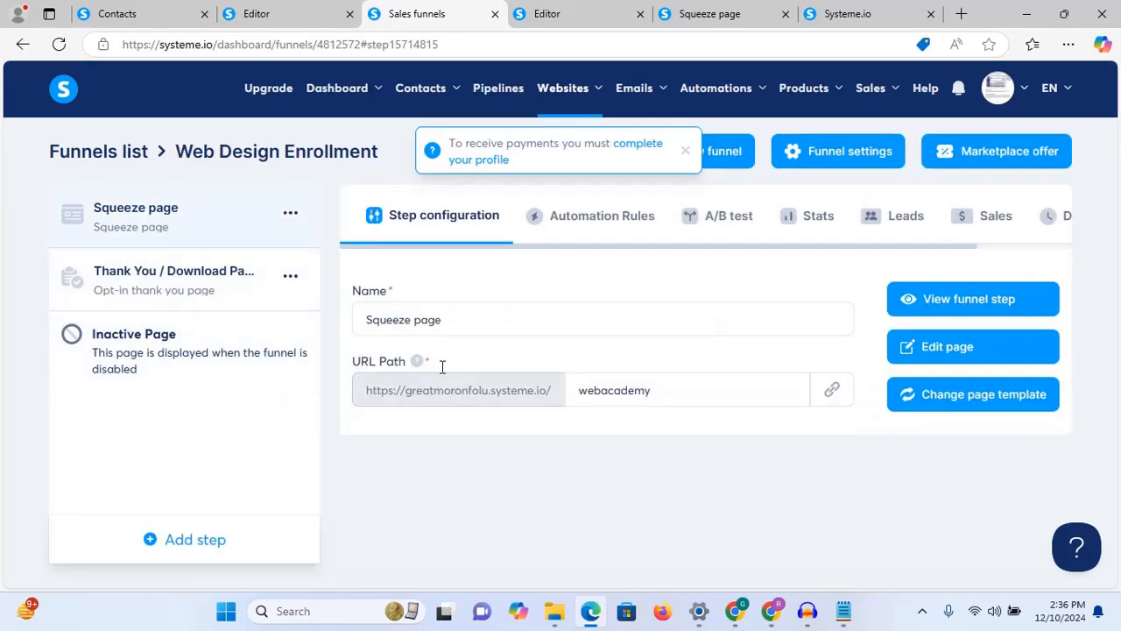
click(987, 354)
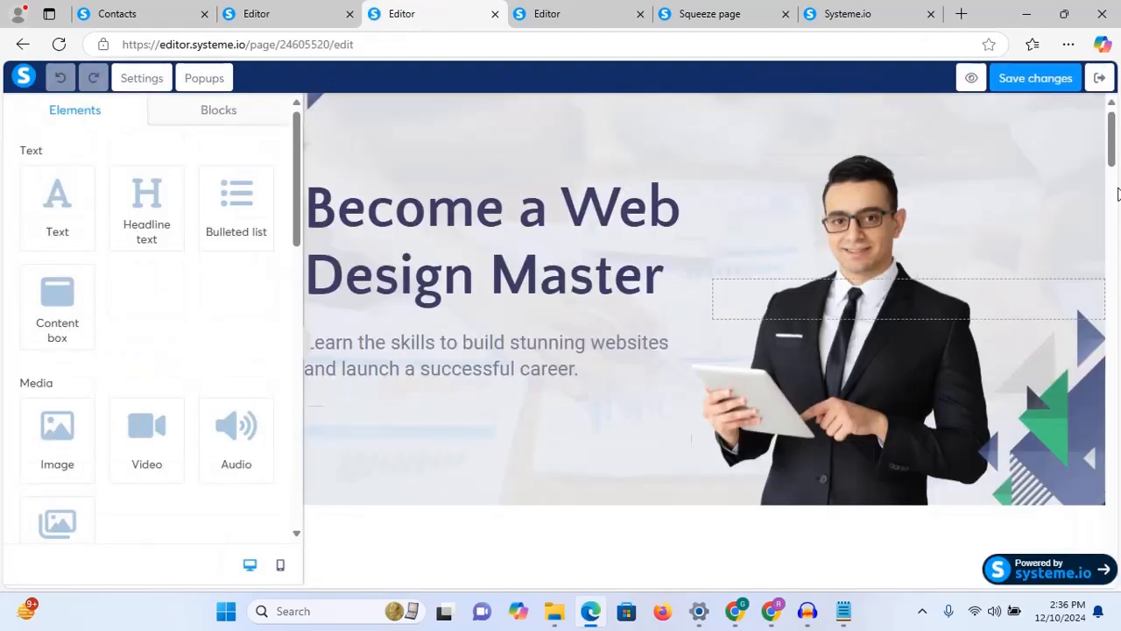
Step: Set the squeeze page Submit button's action to Next step URL and save the page
drag(1111, 144, 1111, 539)
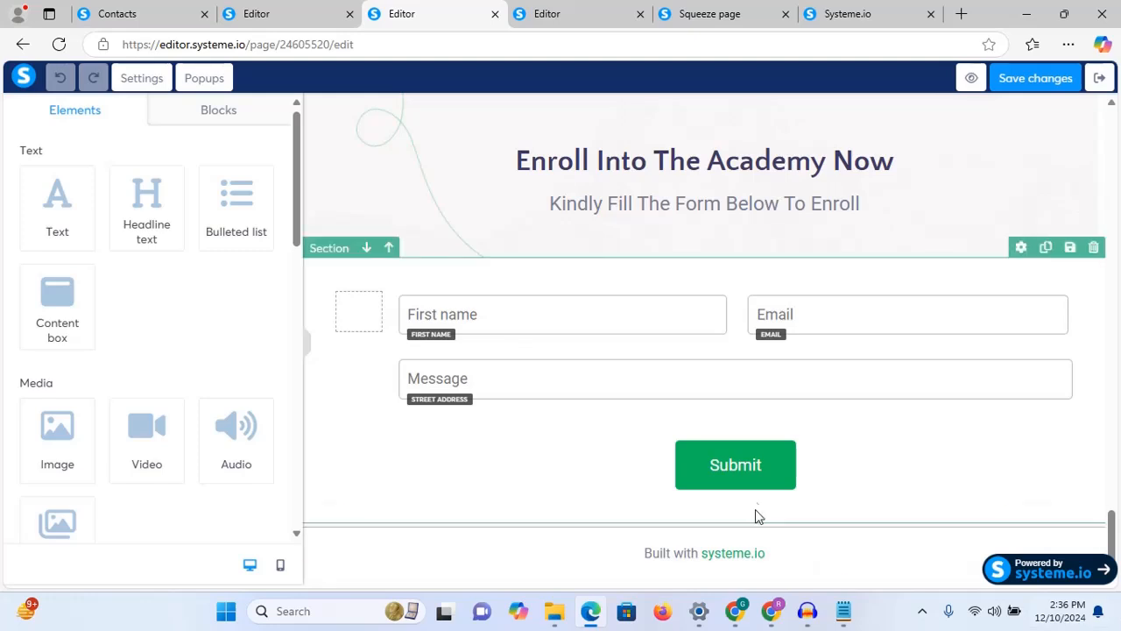
click(754, 476)
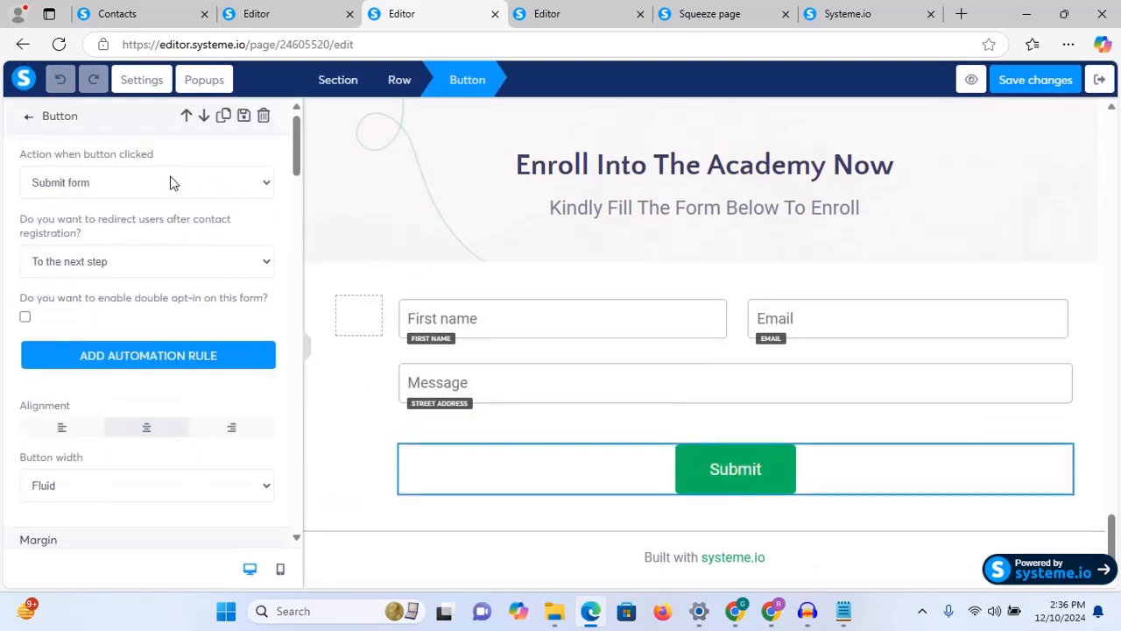
click(171, 182)
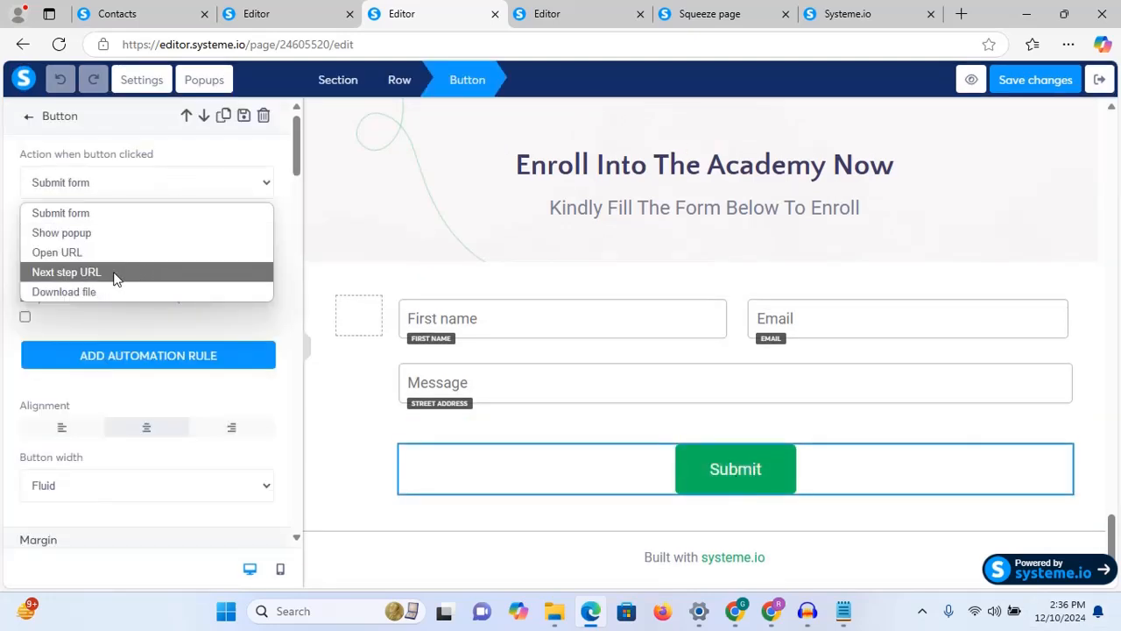
click(162, 175)
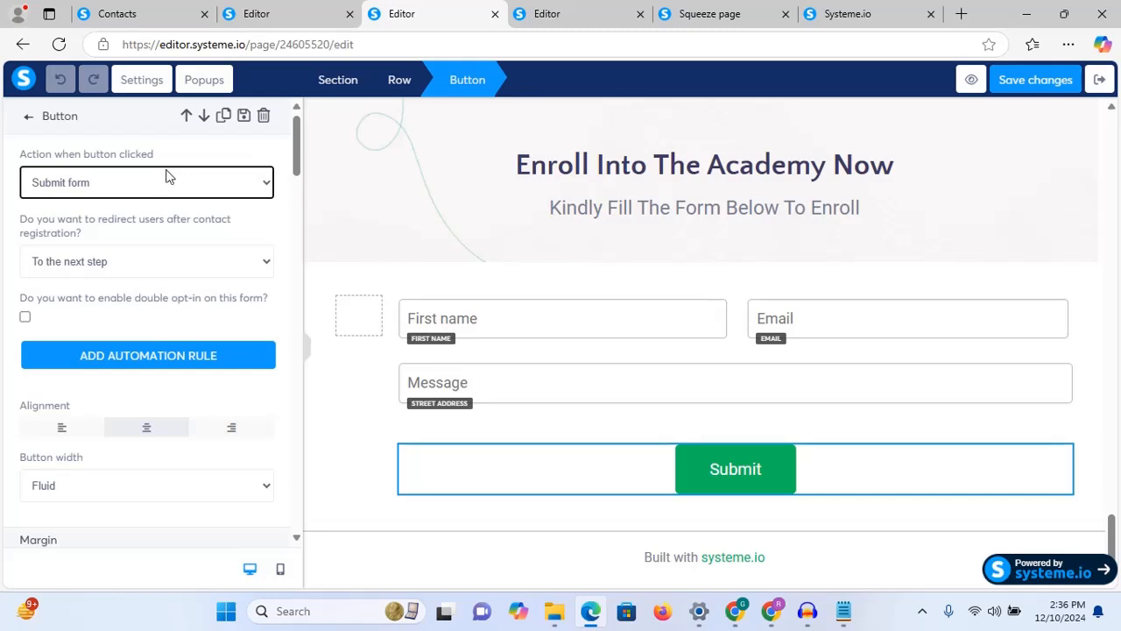
click(183, 181)
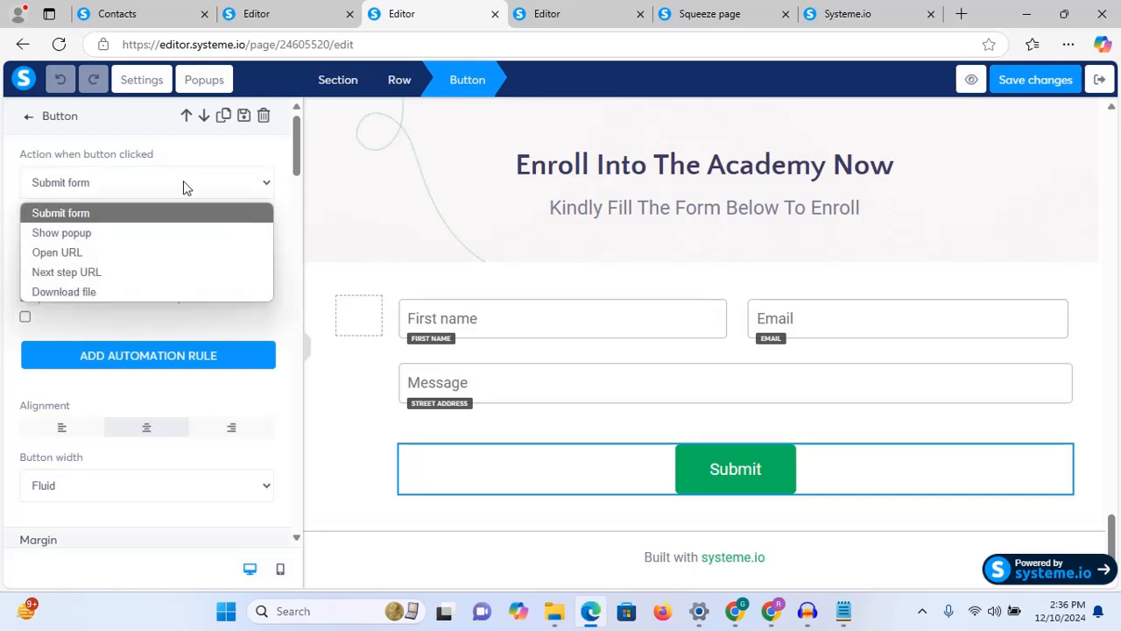
click(110, 272)
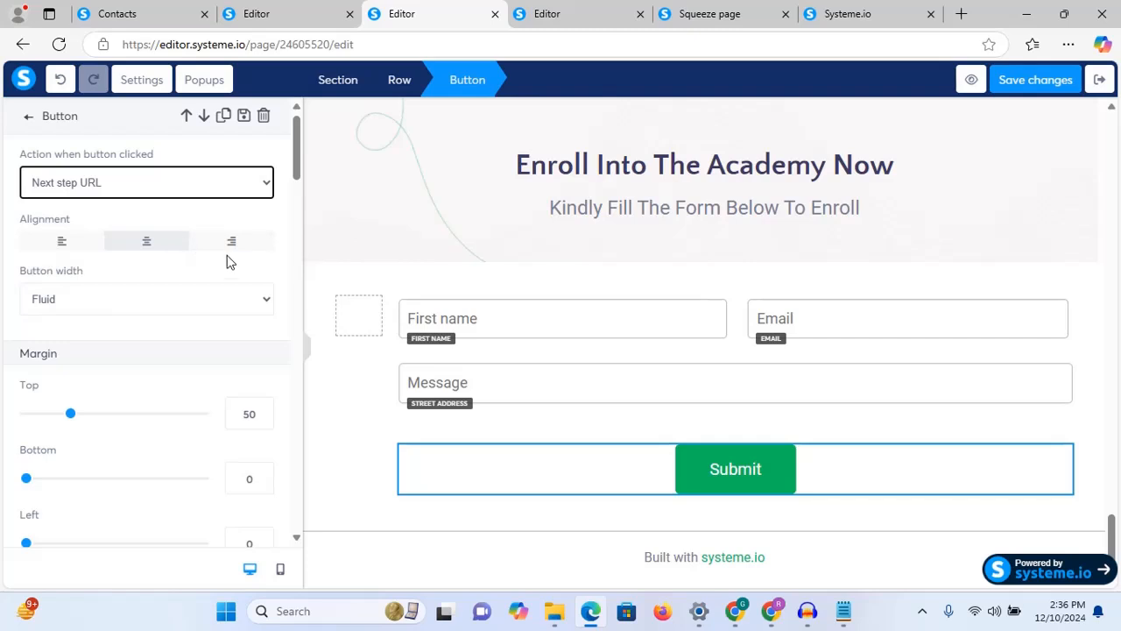
click(1035, 79)
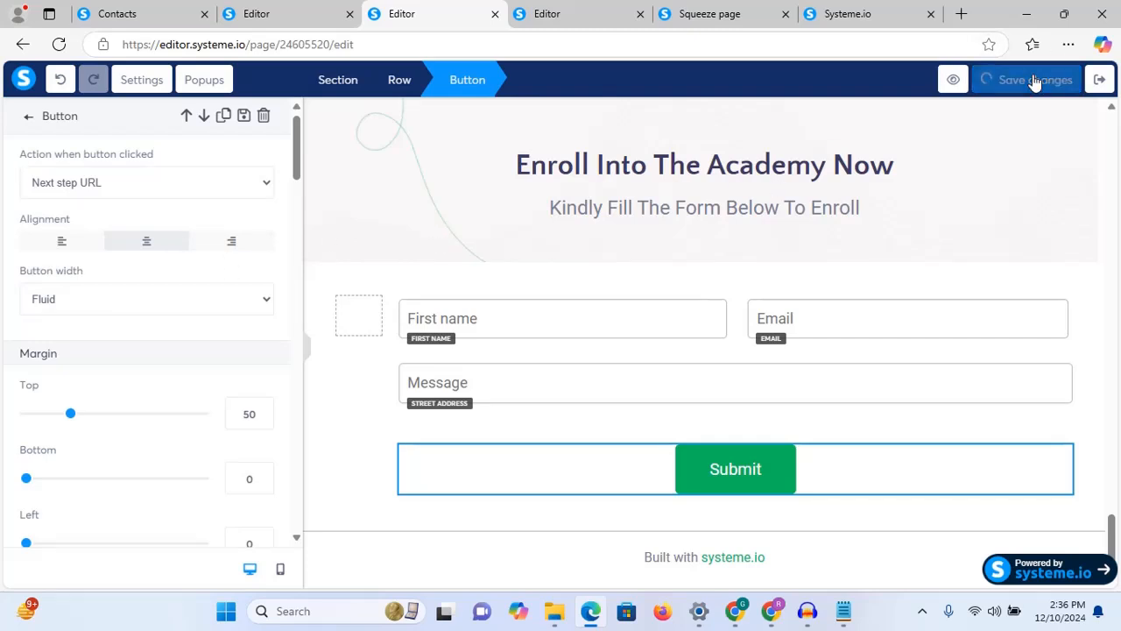
click(872, 12)
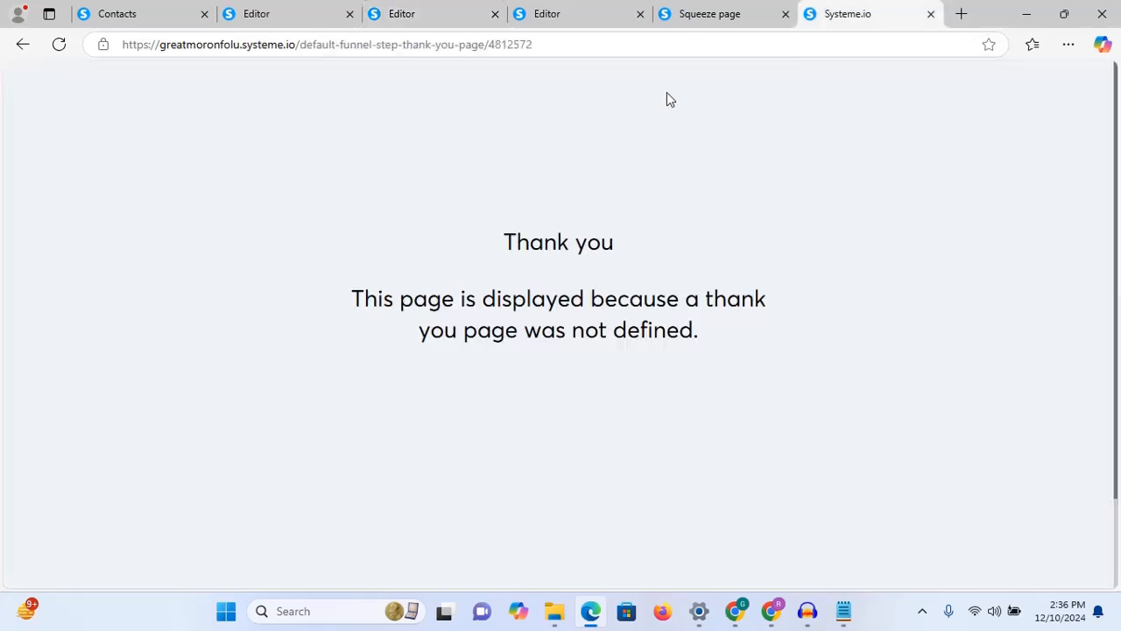
Step: Copy the live URL of the Web Design Enrollment squeeze page from its funnel step
click(723, 14)
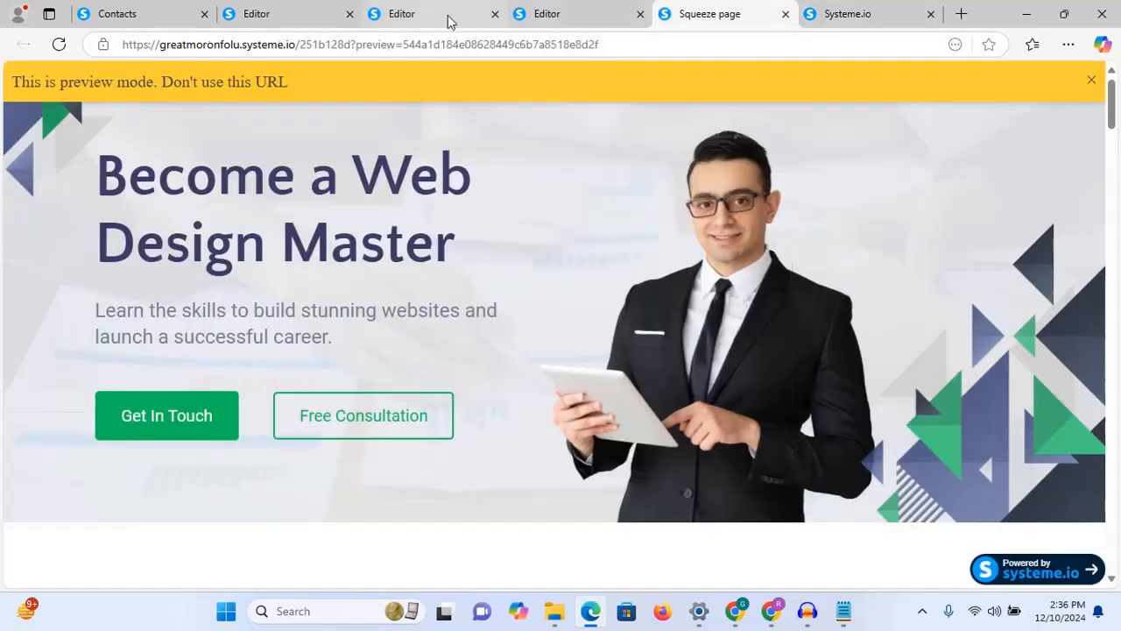
click(388, 24)
click(162, 15)
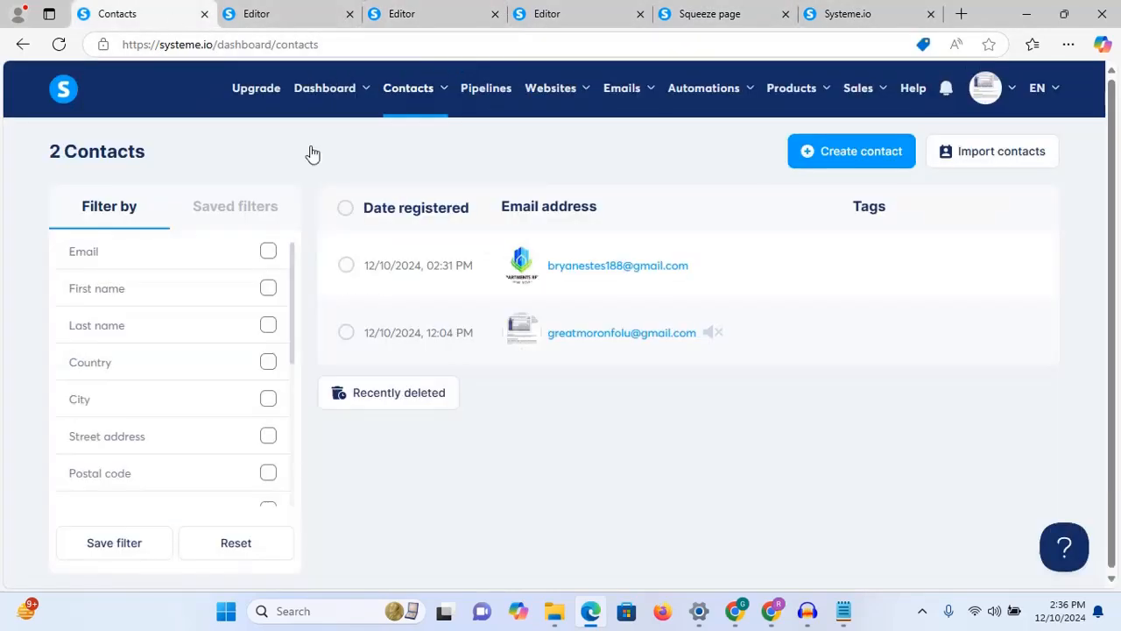
mouse_move(554, 86)
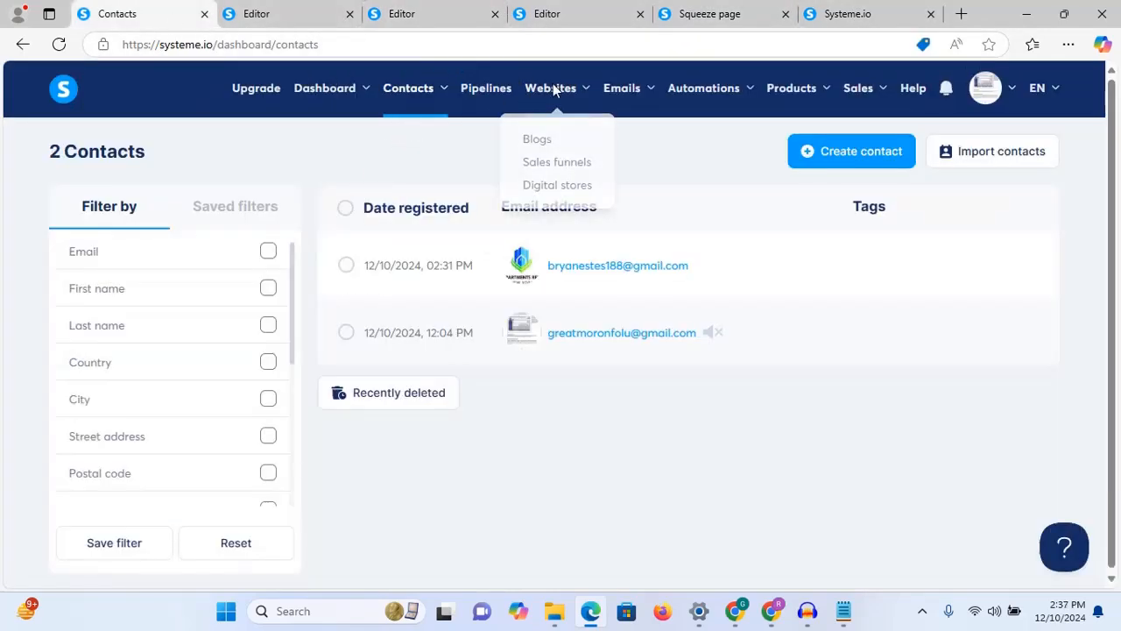
click(558, 164)
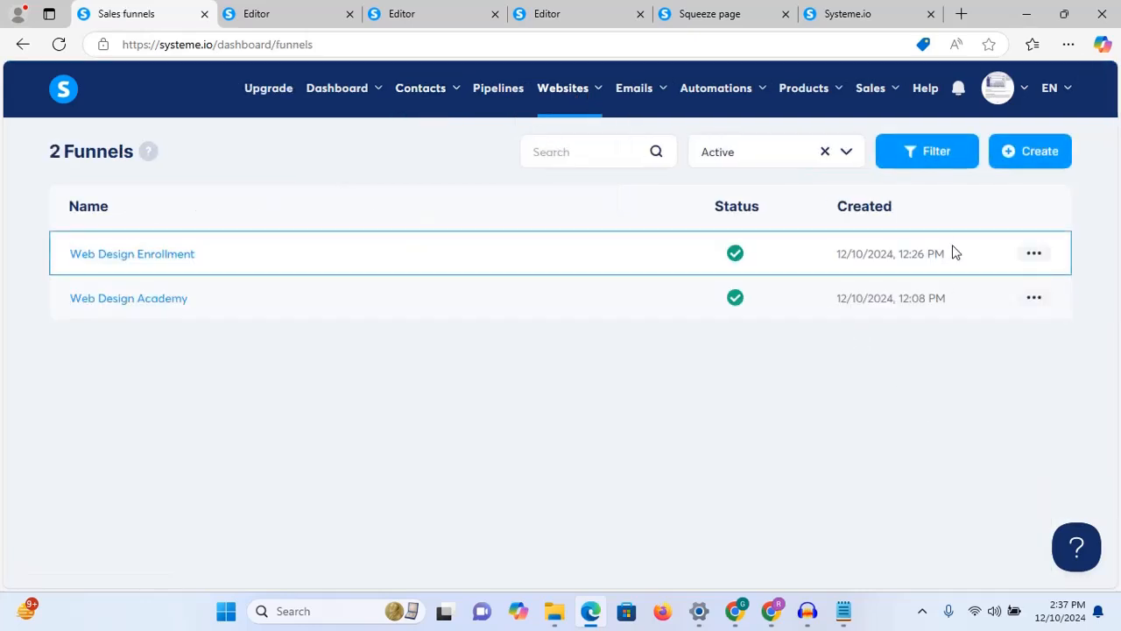
click(166, 256)
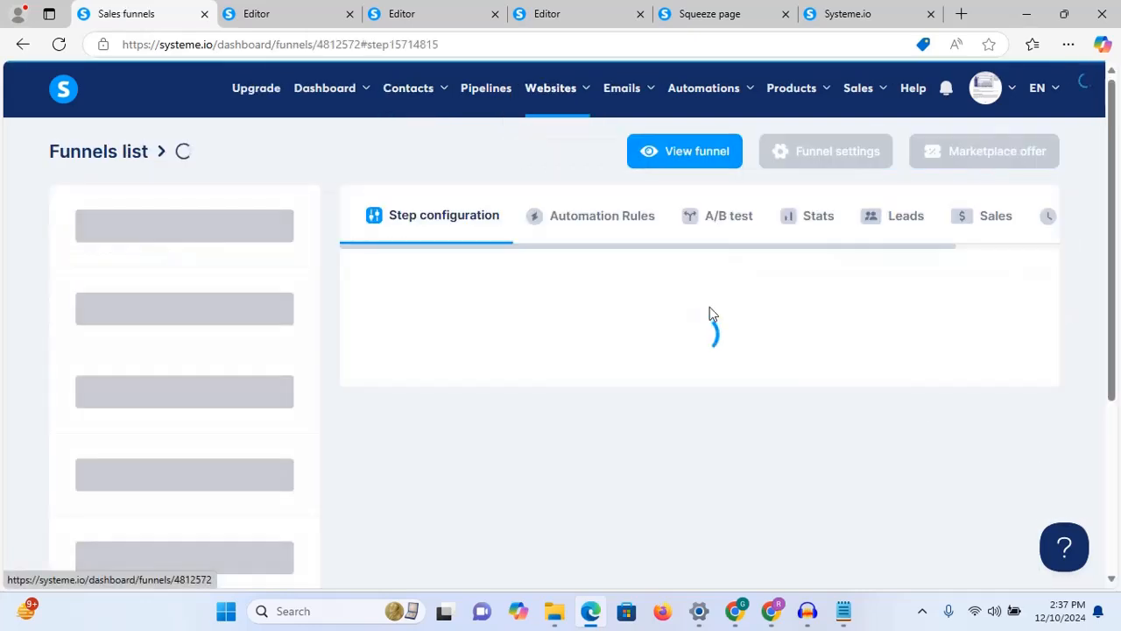
click(832, 399)
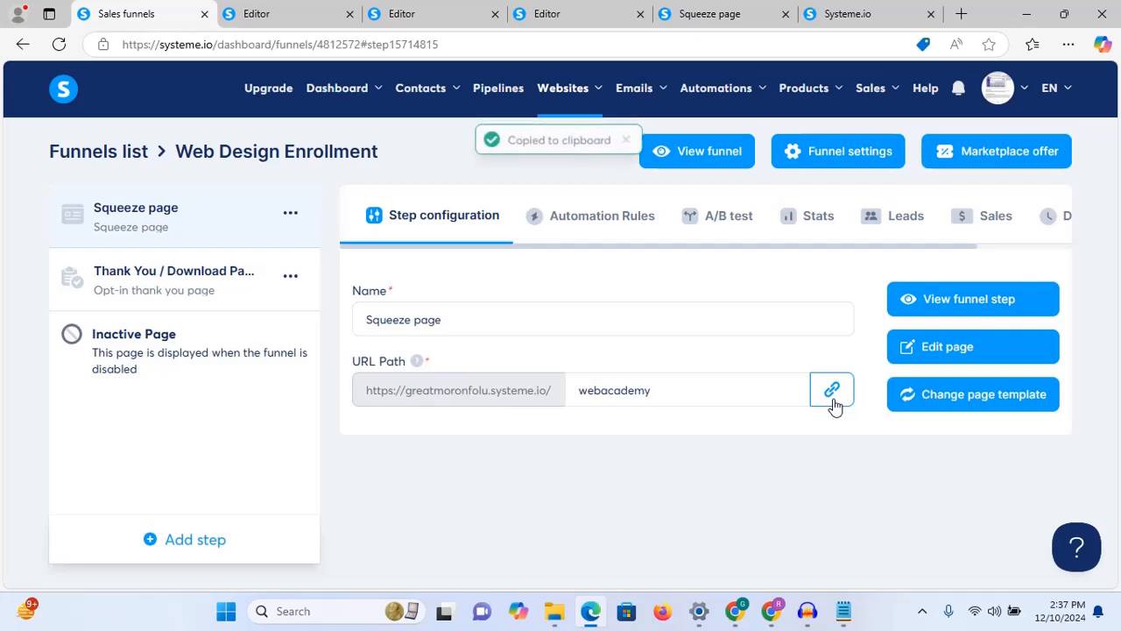
Step: Load the copied webacademy squeeze page URL in the thank-you page tab
click(861, 11)
click(718, 41)
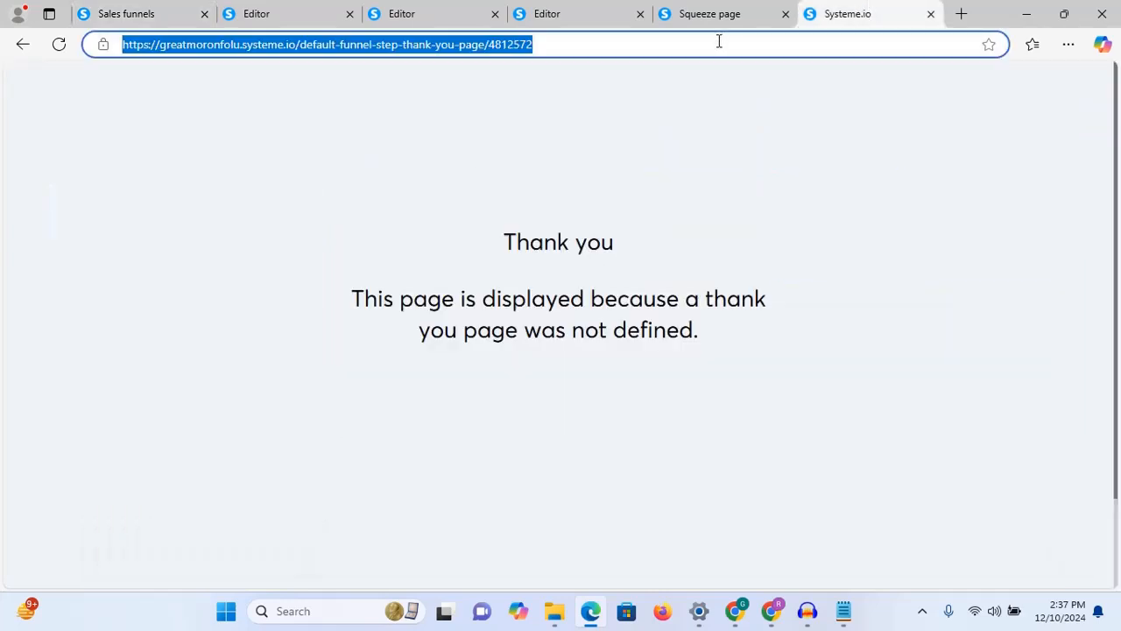
key(ctrl+v)
key(Return)
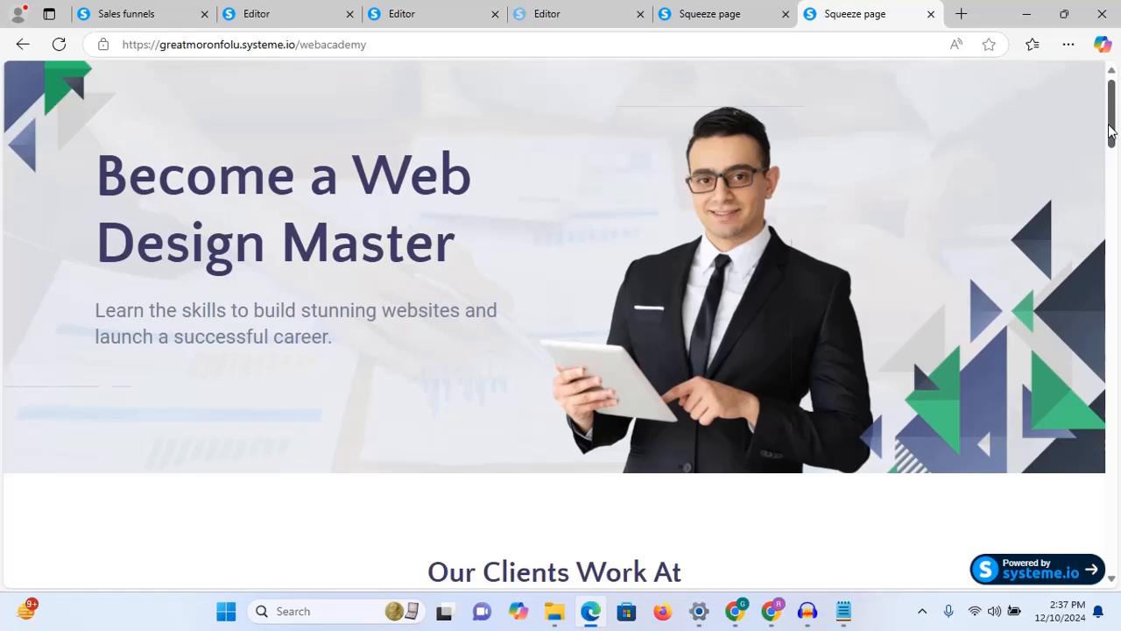
drag(1111, 129, 1107, 543)
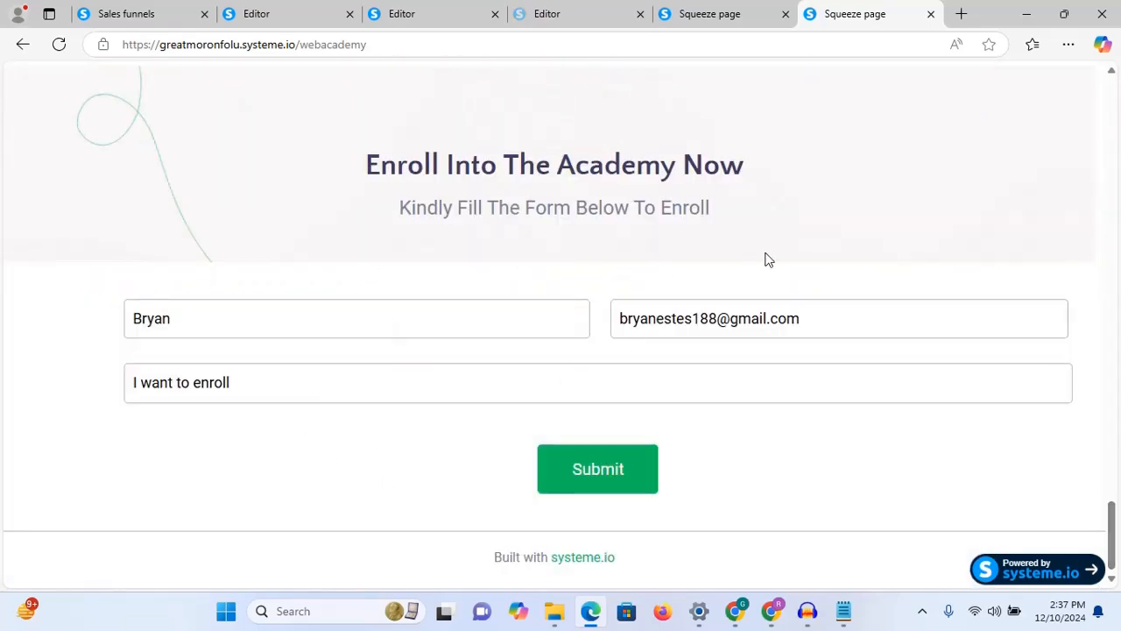
Step: Adjust the test email and first name in the form and submit it
triple_click(832, 315)
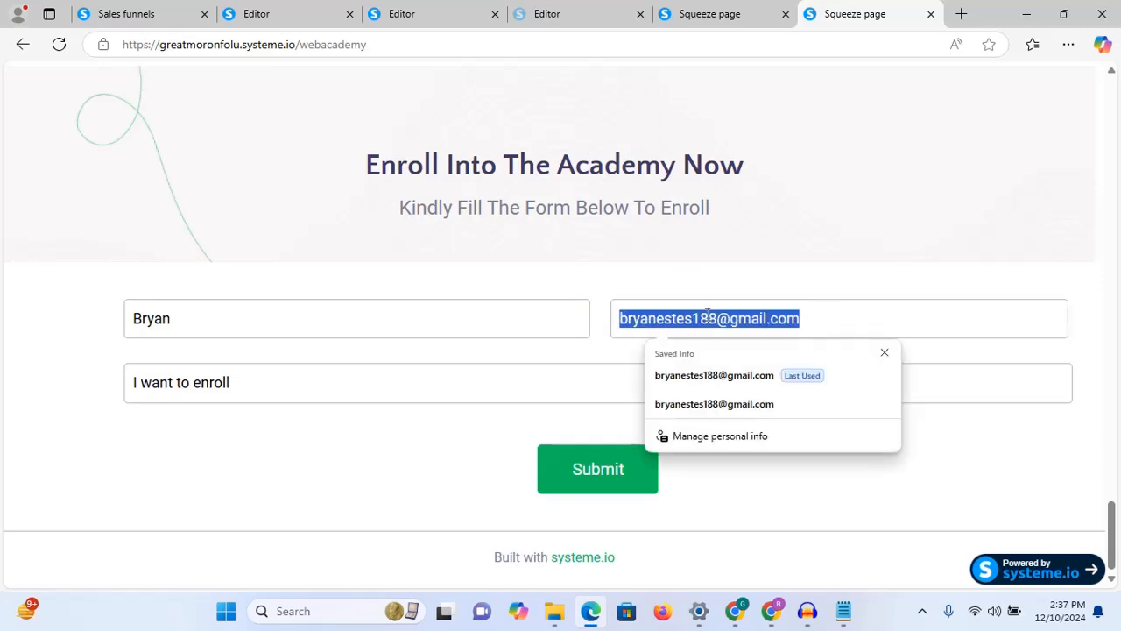
click(708, 316)
key(BackSpace)
key(BackSpace)
key(Right)
text(1)
click(194, 316)
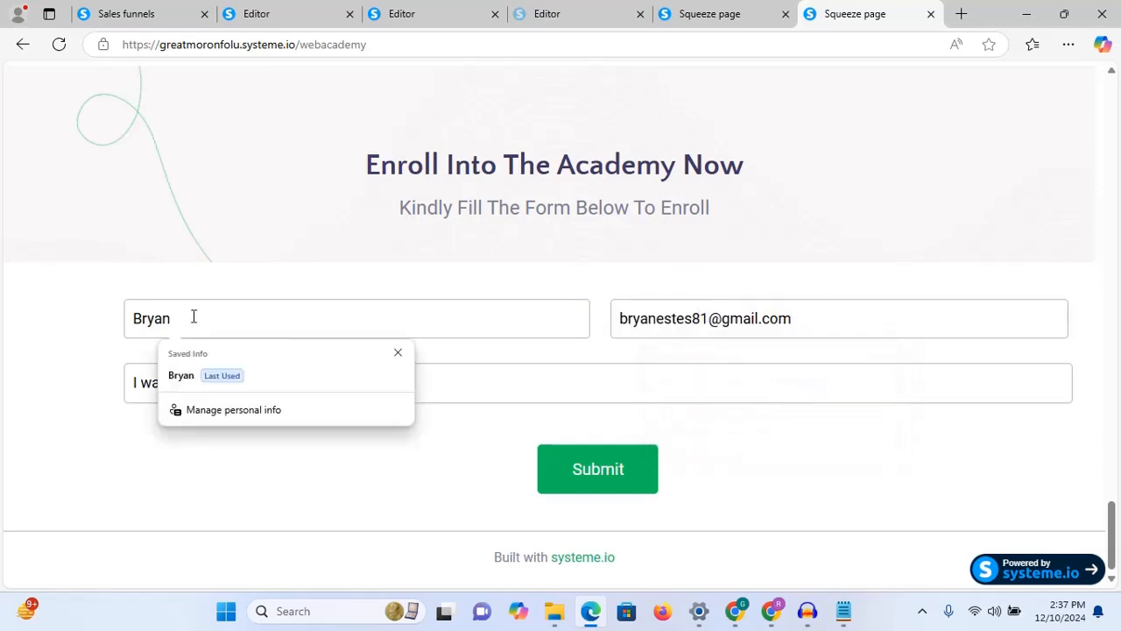
text(s)
click(604, 471)
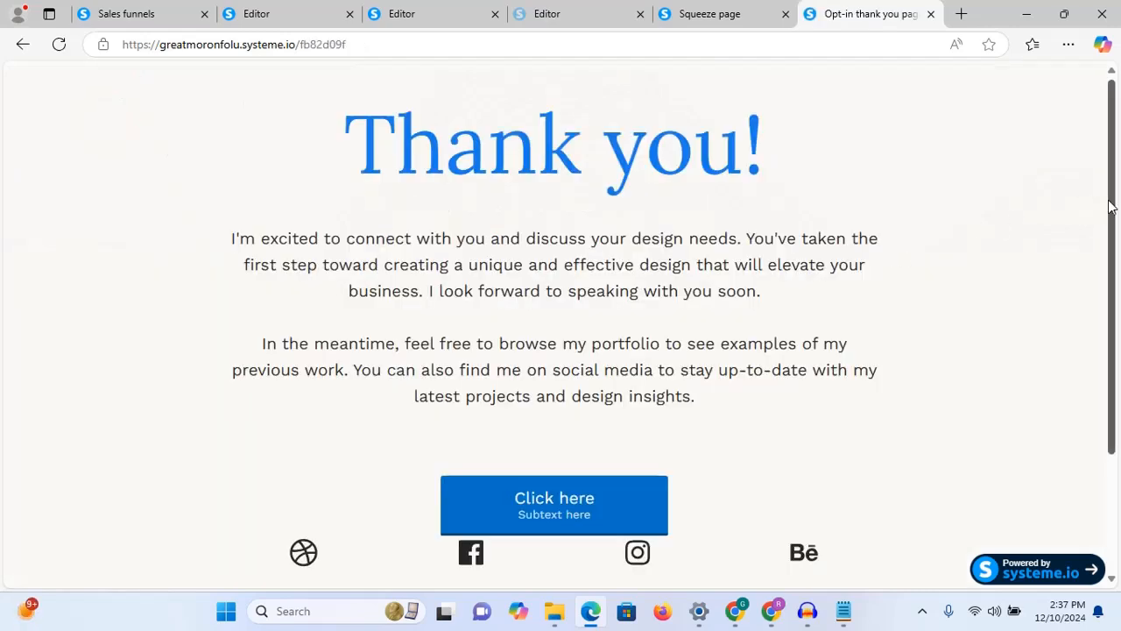
Step: Test the thank-you page's 'Click here' button, then go back to the thank-you page
drag(1111, 202, 1110, 321)
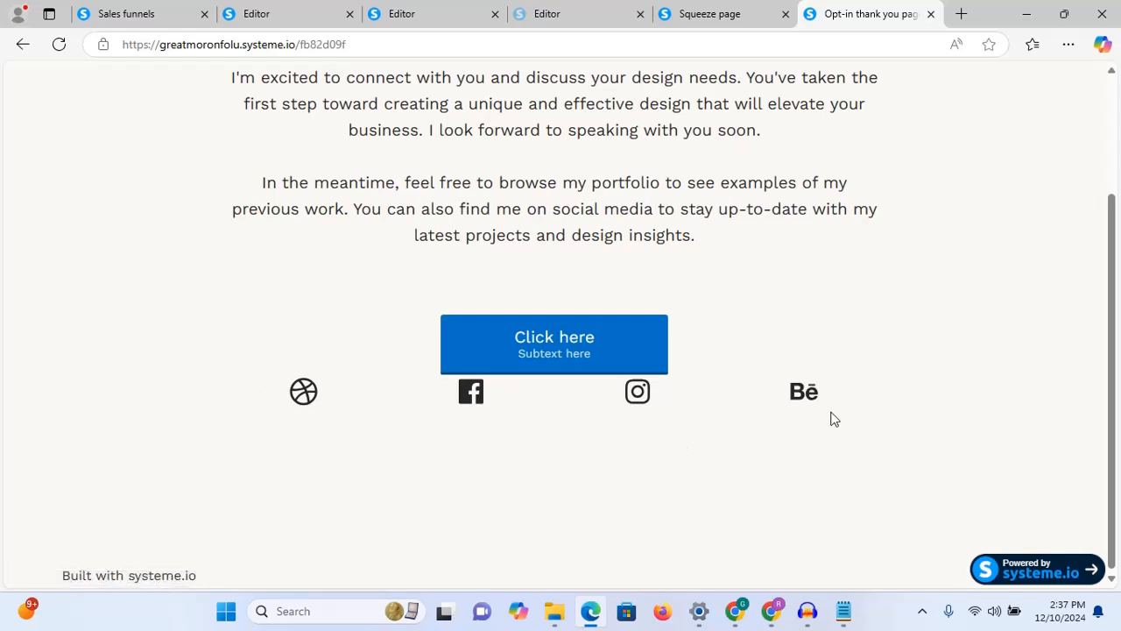
click(534, 345)
key(alt+Left)
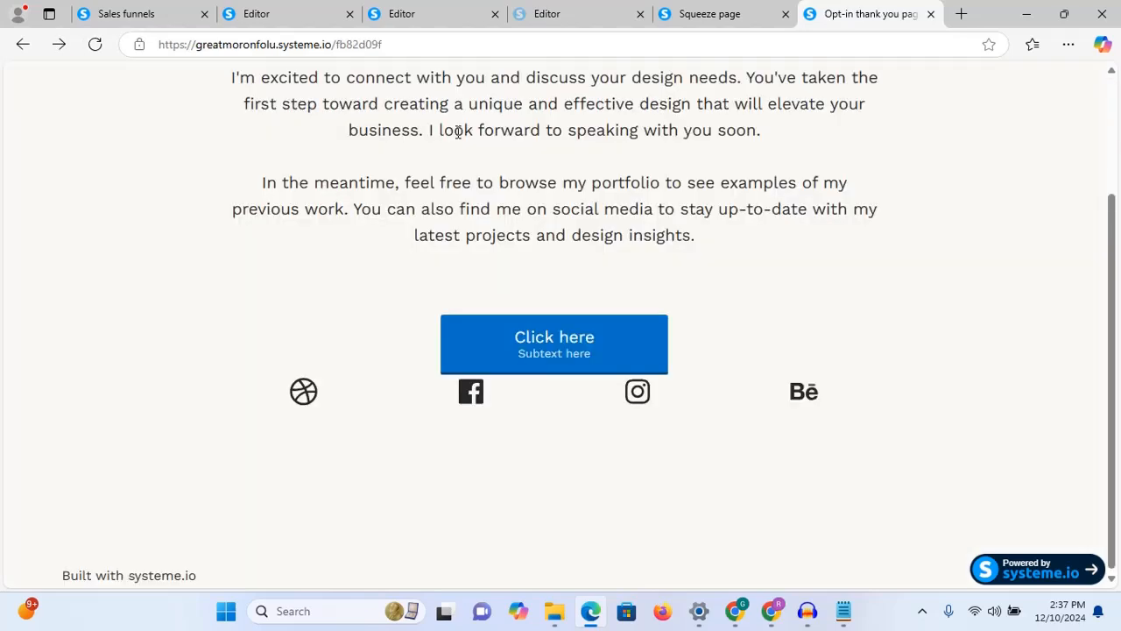
Step: Set the squeeze page Submit button to Open URL with the pasted webacademy link
click(269, 18)
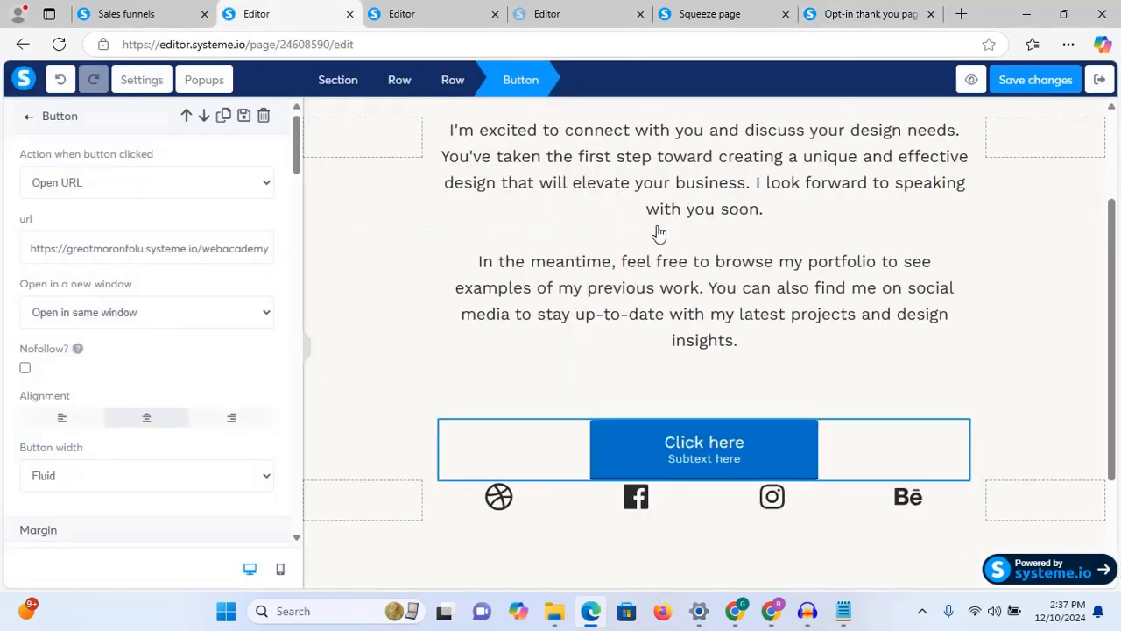
click(432, 14)
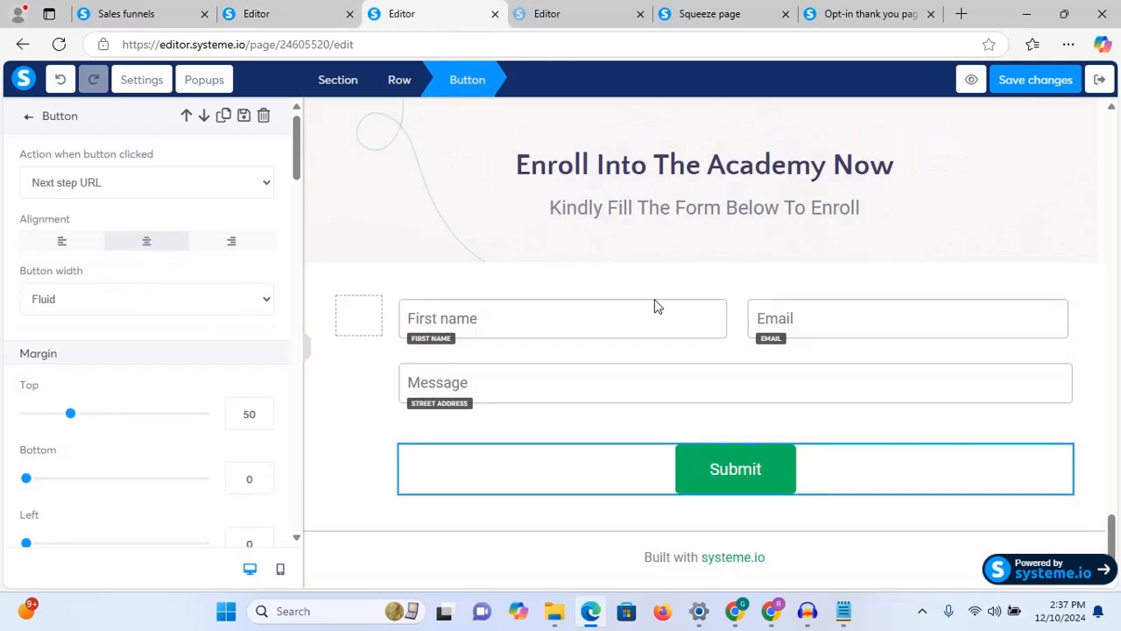
click(756, 462)
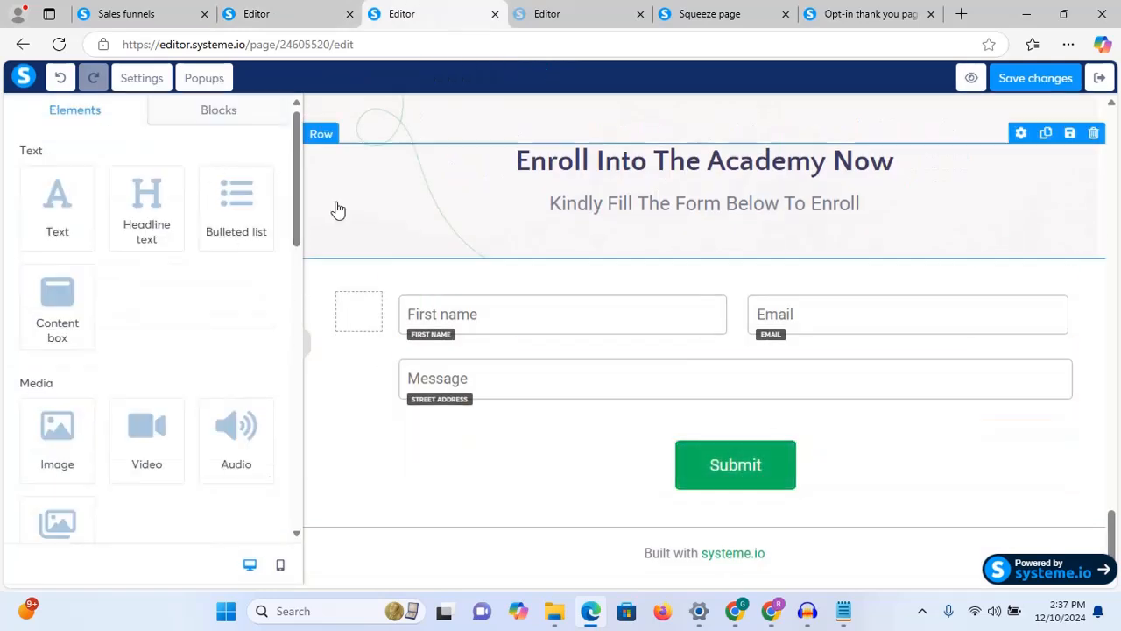
click(764, 467)
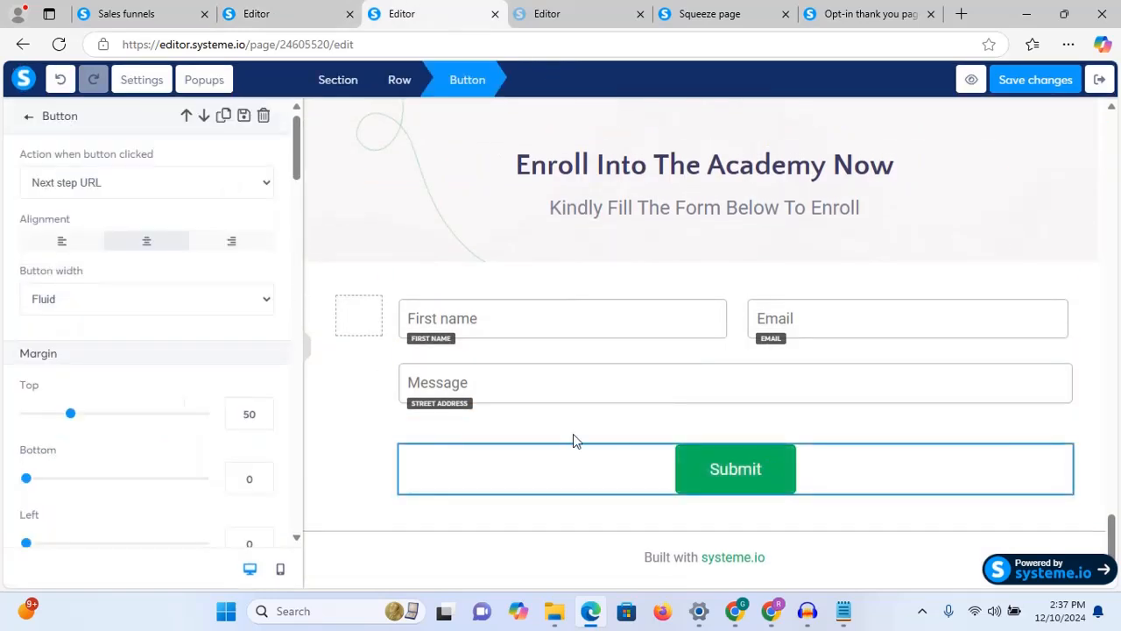
click(210, 183)
click(138, 253)
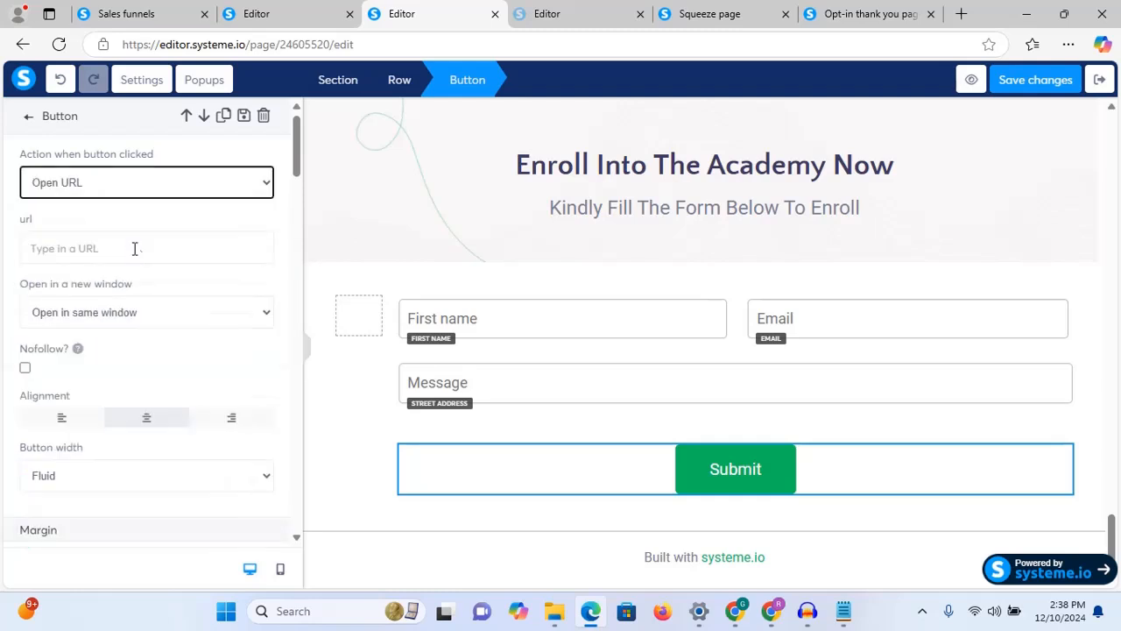
click(87, 248)
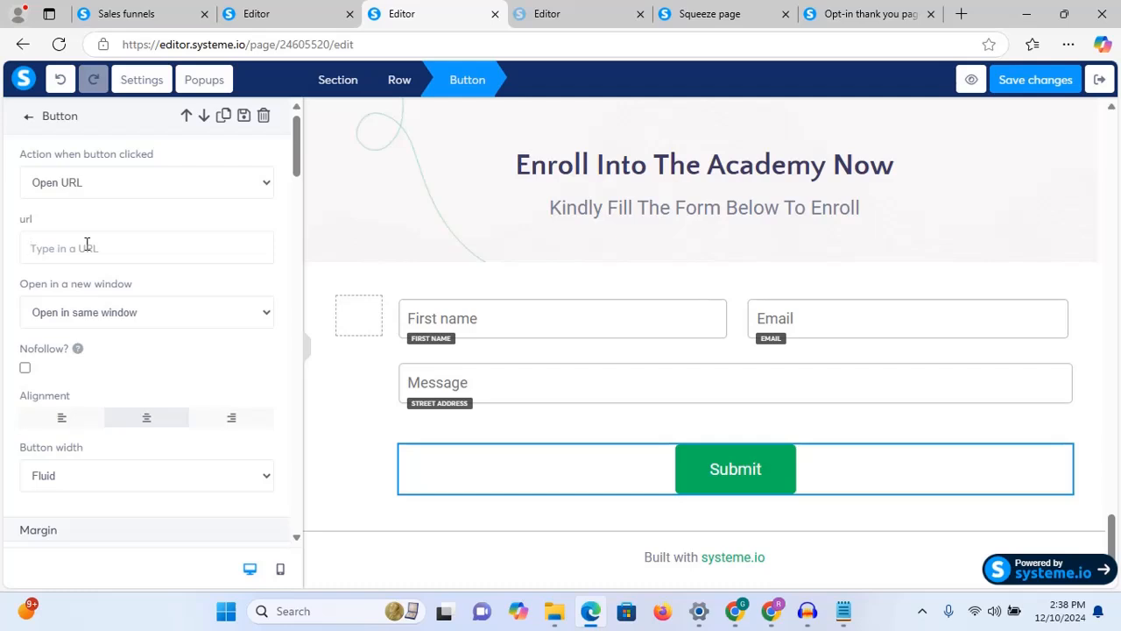
key(ctrl+v)
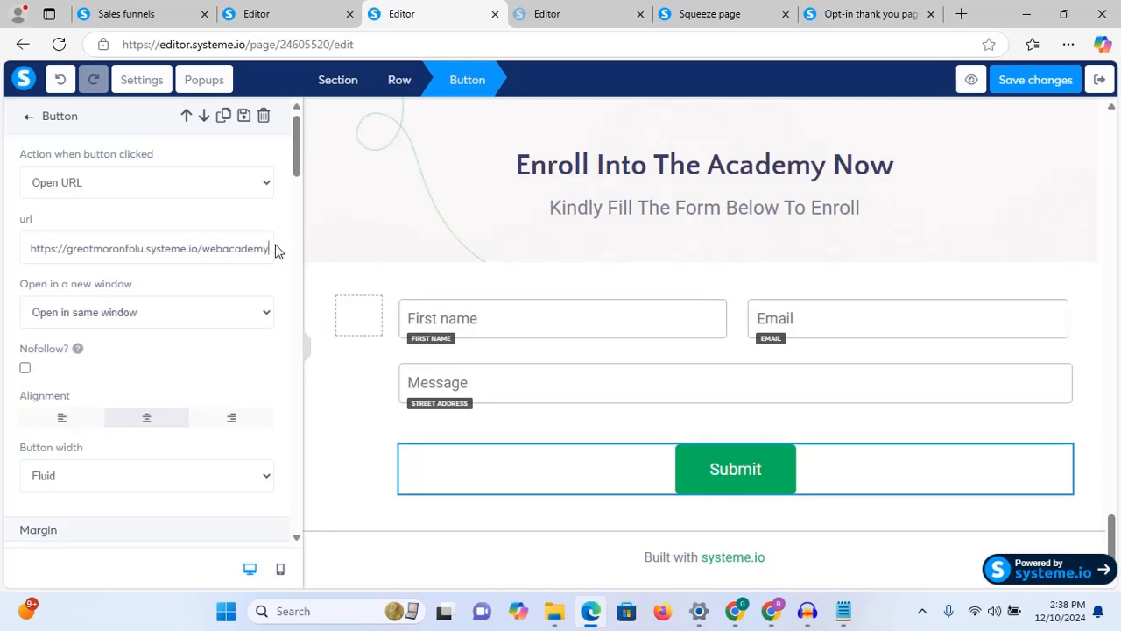
drag(271, 248, 0, 267)
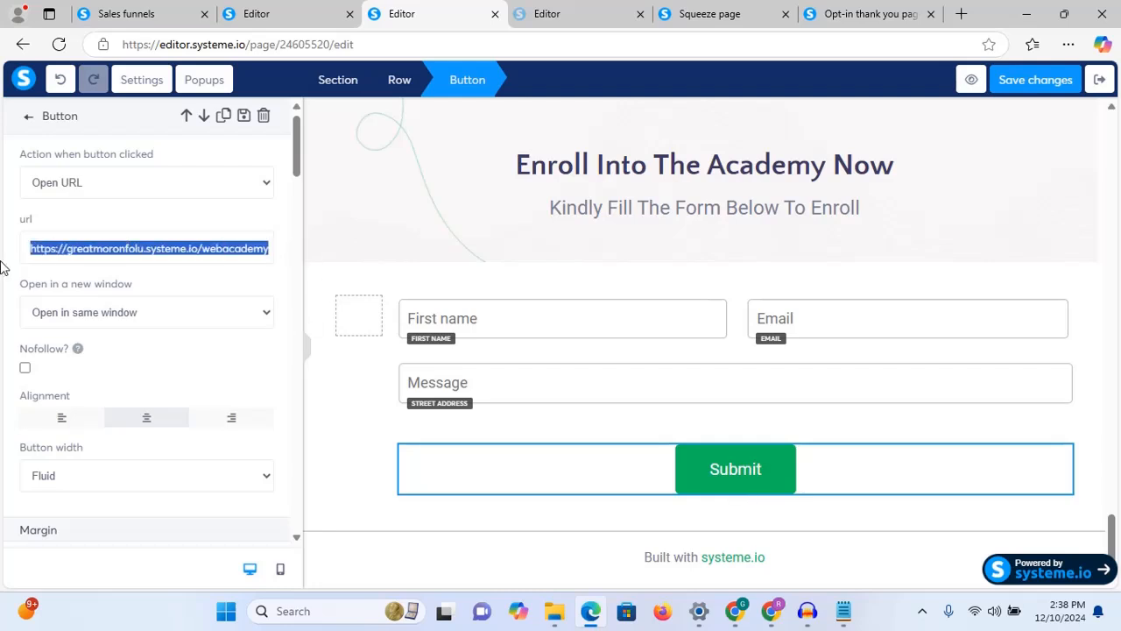
click(828, 13)
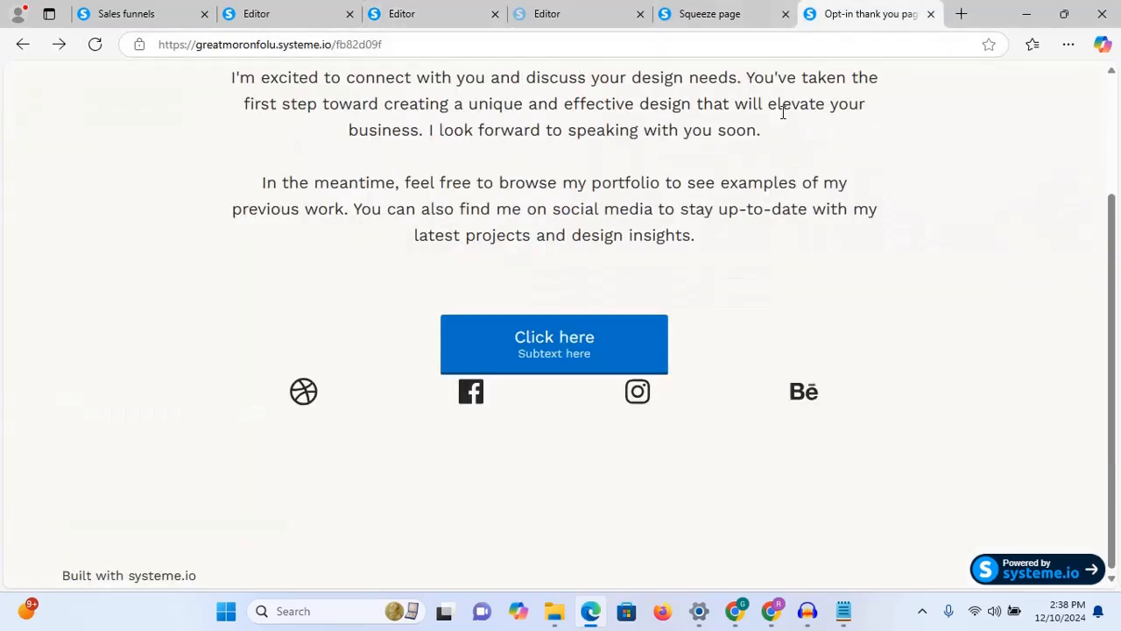
Step: Go back to the live webacademy squeeze page and scroll to its 'Become a Web Design Master' hero
click(711, 14)
click(842, 12)
click(22, 46)
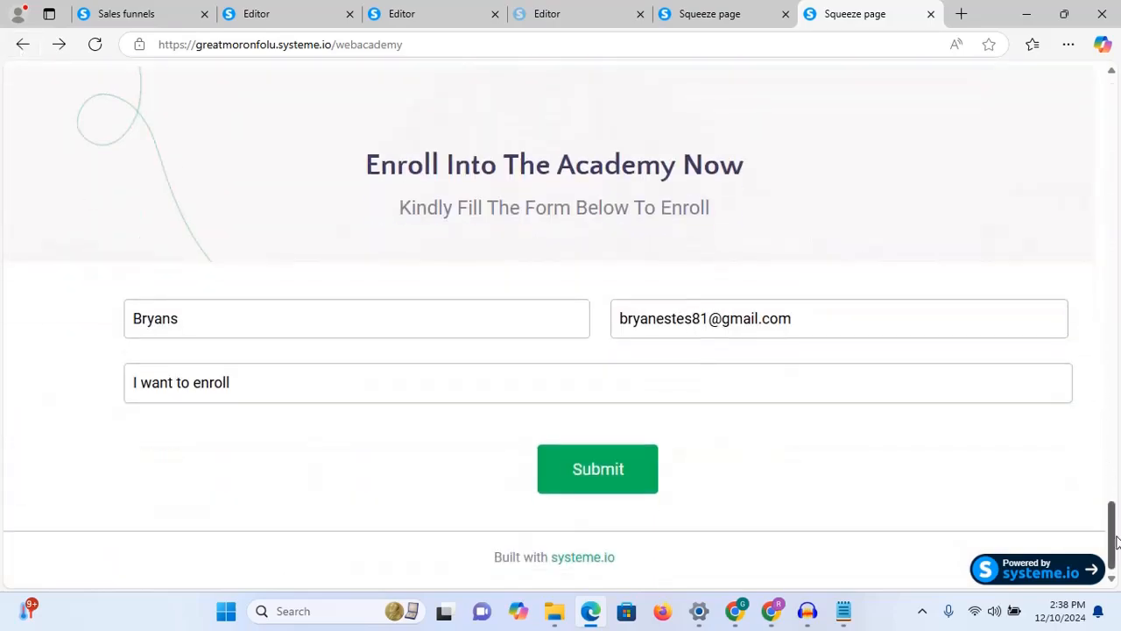
drag(1114, 543, 1114, 103)
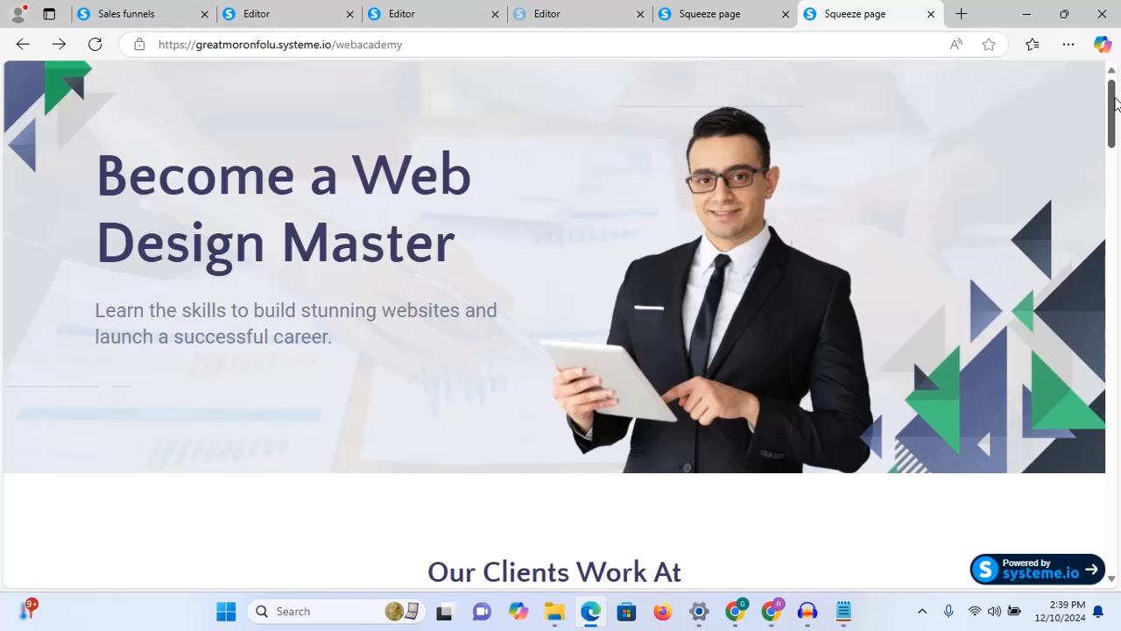
scroll(1116, 104, down, 5)
scroll(1117, 100, up, 5)
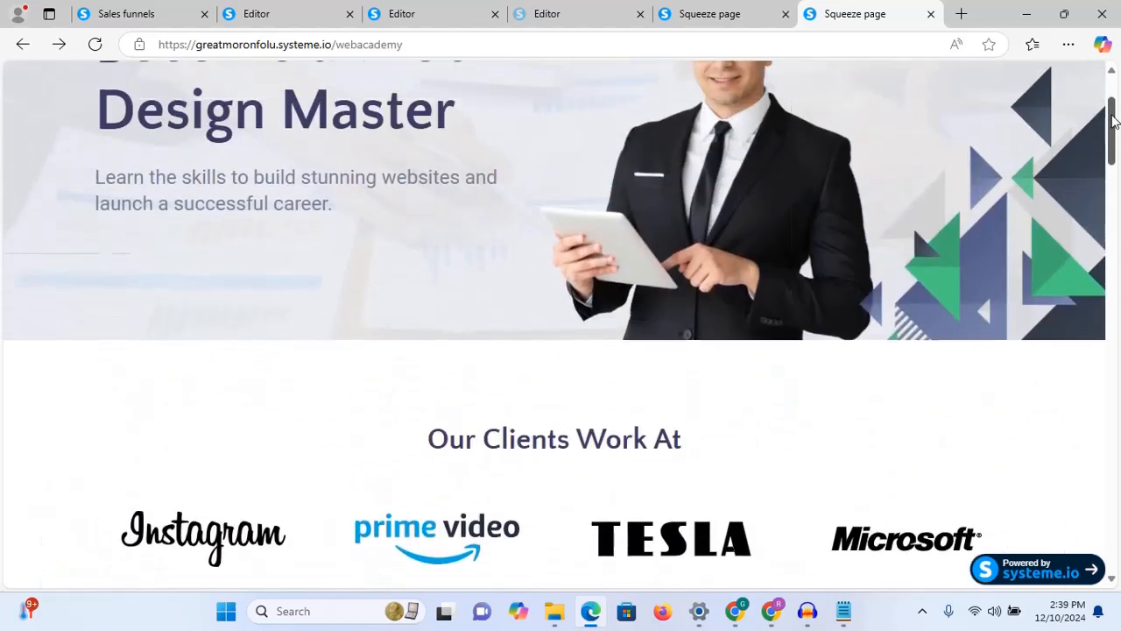